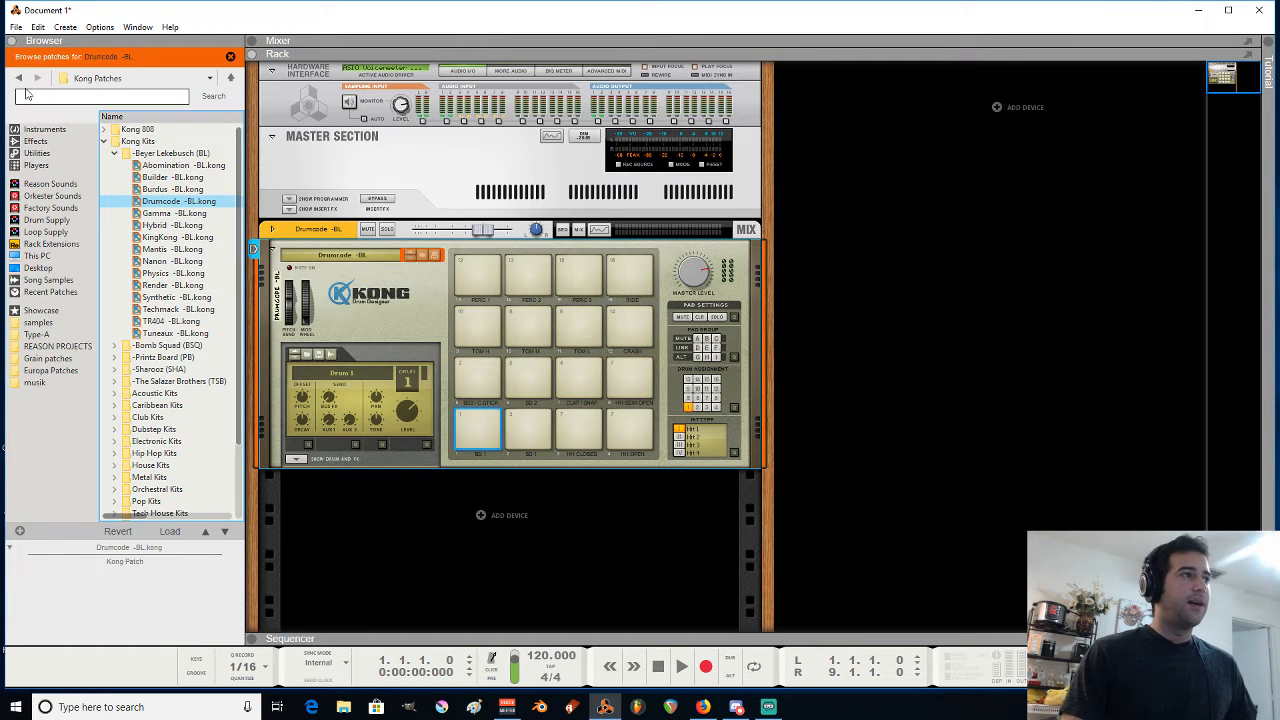
View the mixer, sequencer and rack areas one after another, finishing with the sequencer filling the main area
key(F5)
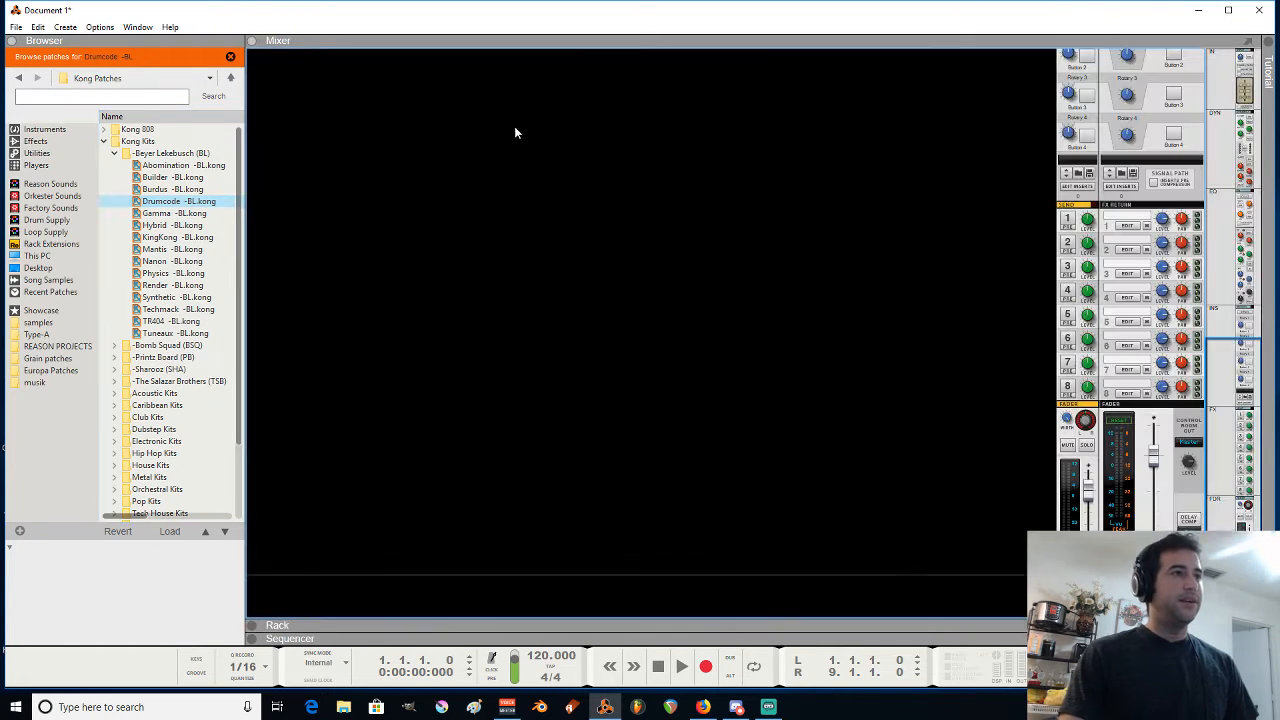
scroll(1137, 368, up, 3)
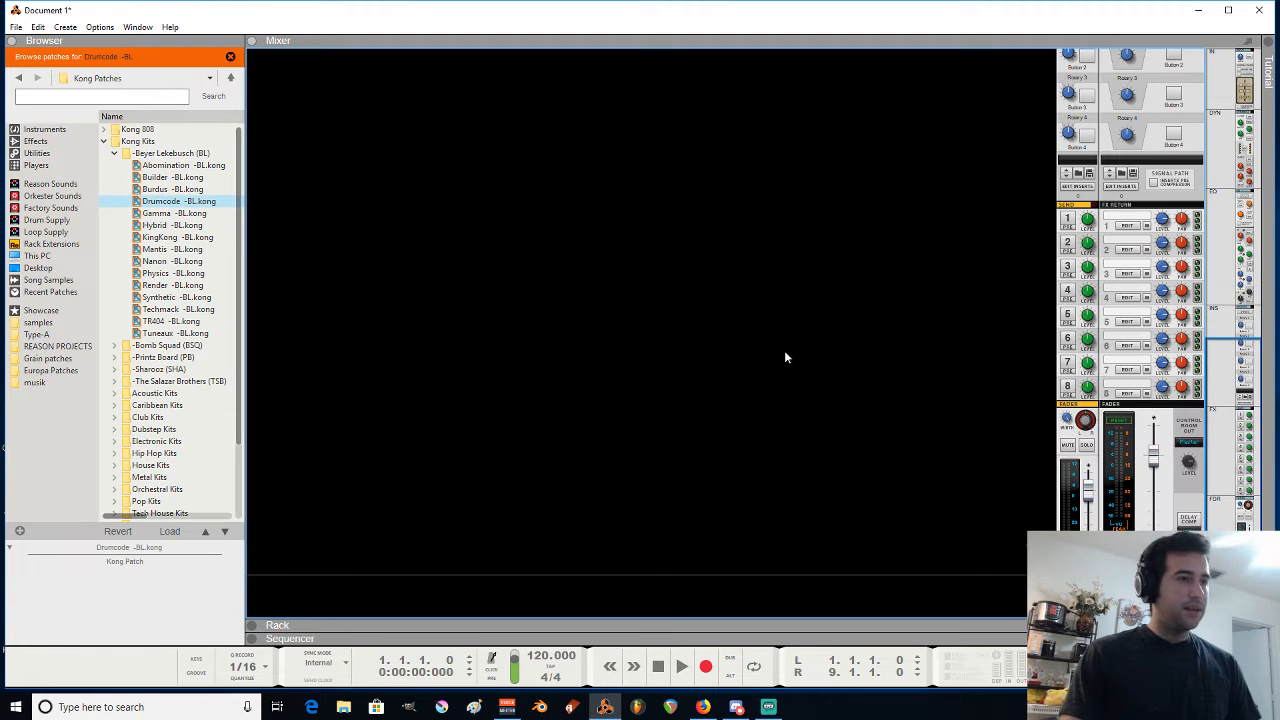
key(F7)
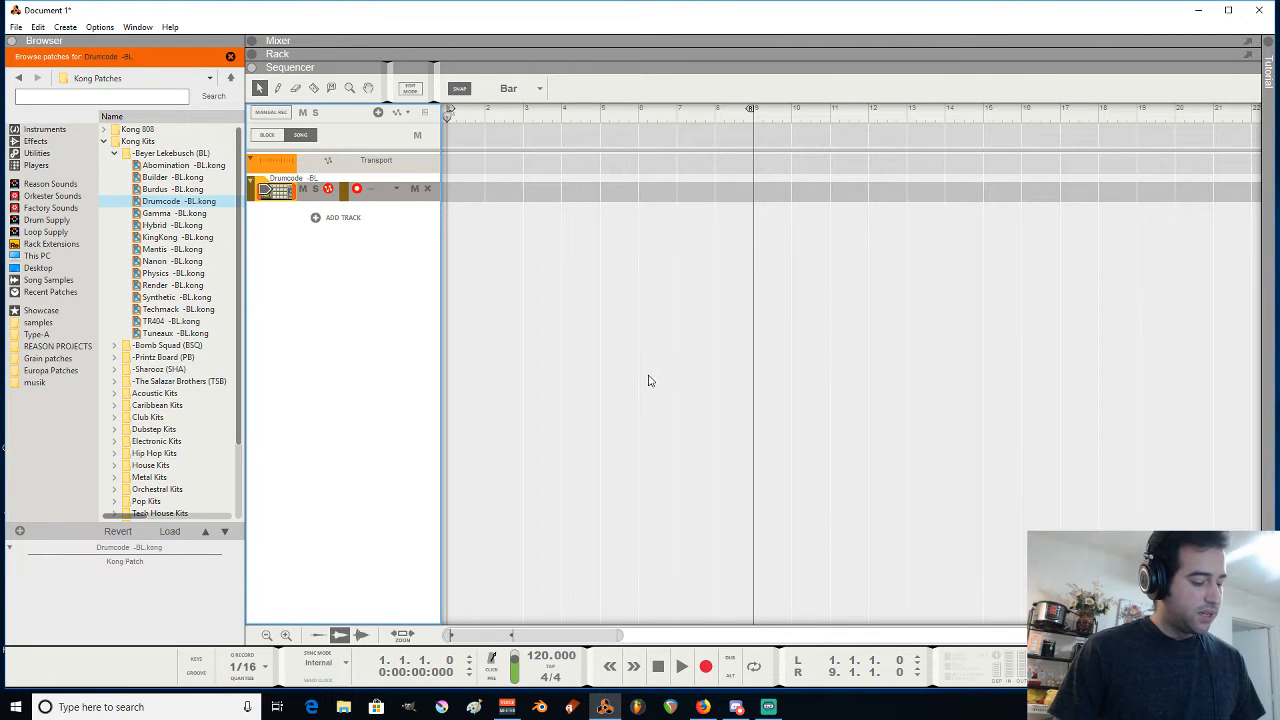
key(F5)
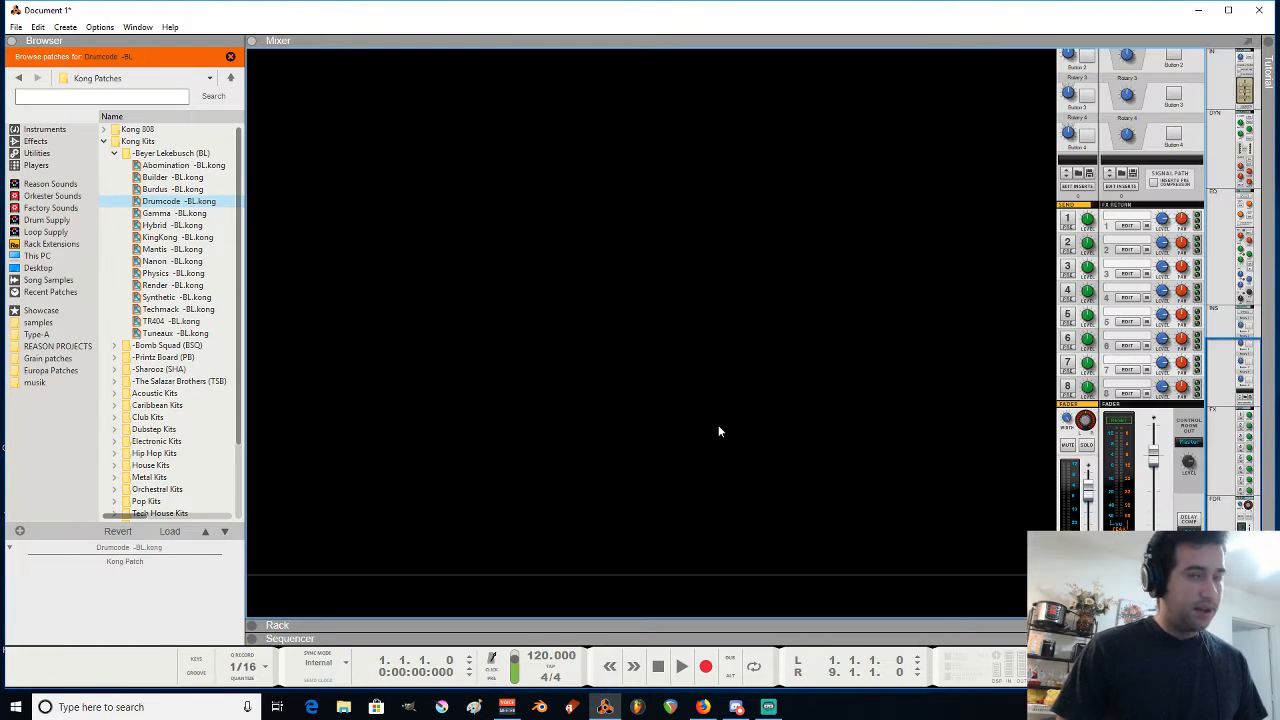
key(F6)
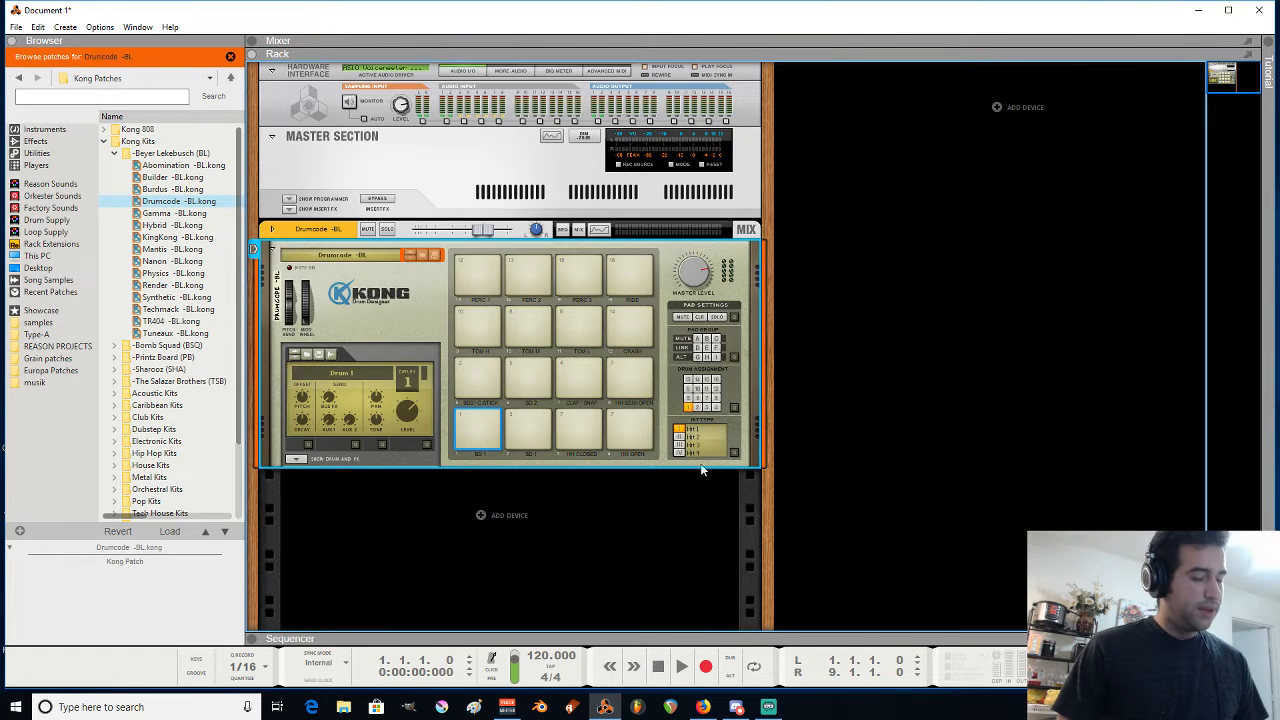
key(F7)
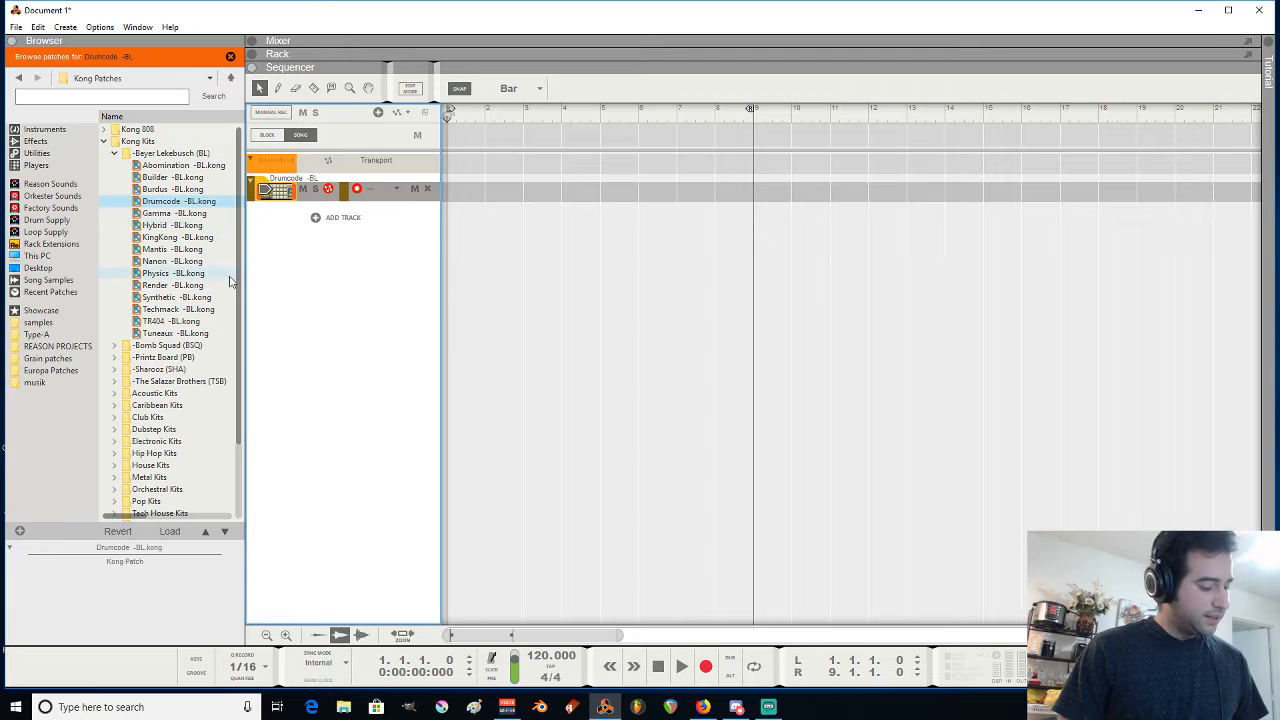
Hide the browser and open the On-screen Piano Keys, placing the window over the lower part of the sequencer
key(F3)
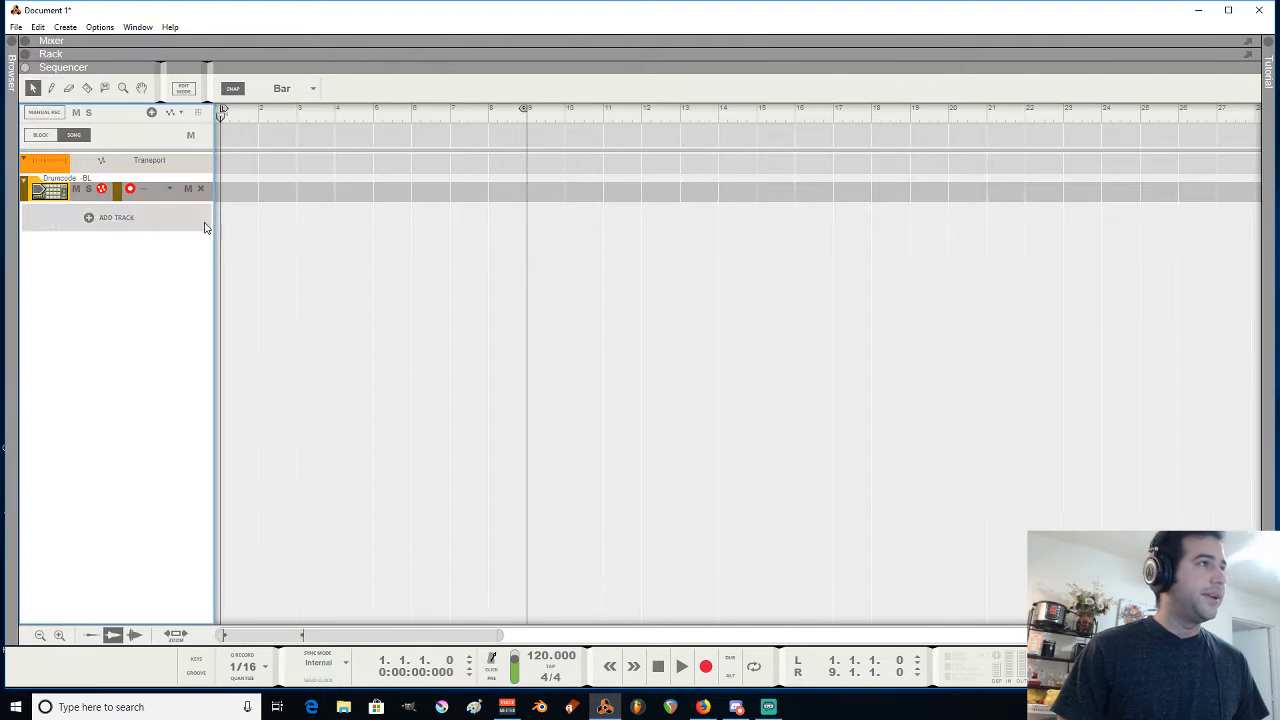
key(F4)
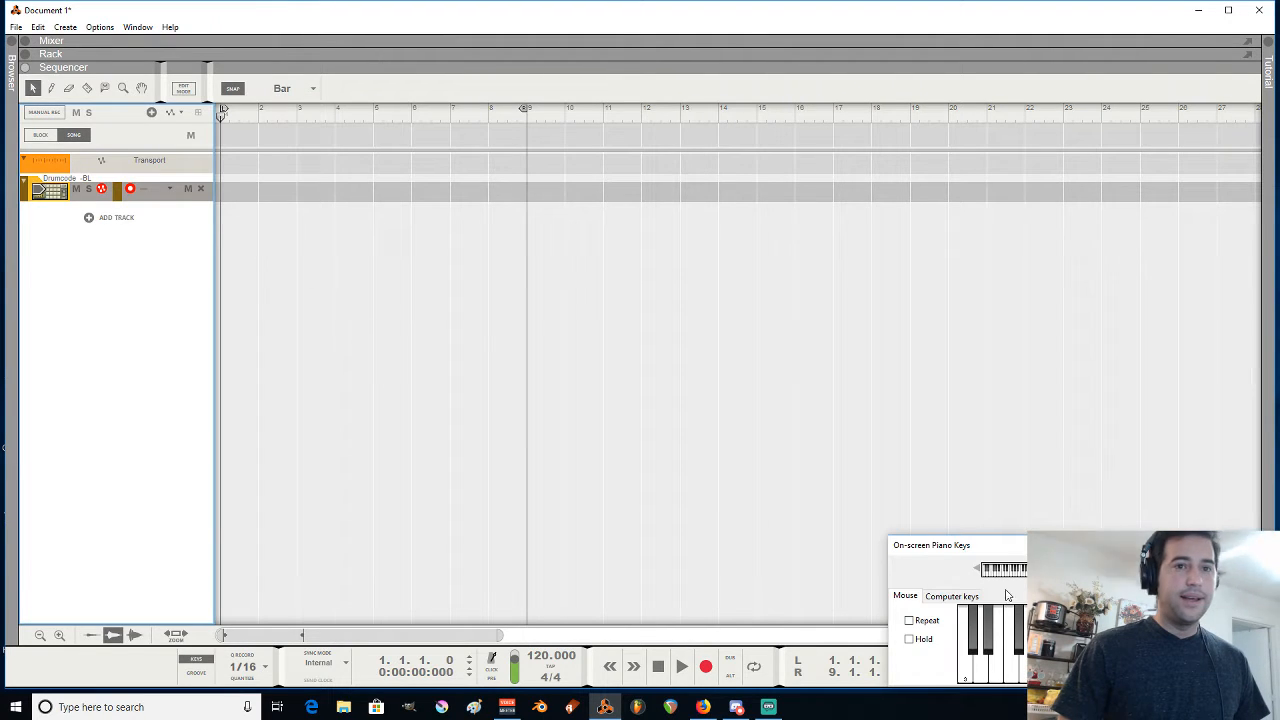
drag(1014, 548, 975, 405)
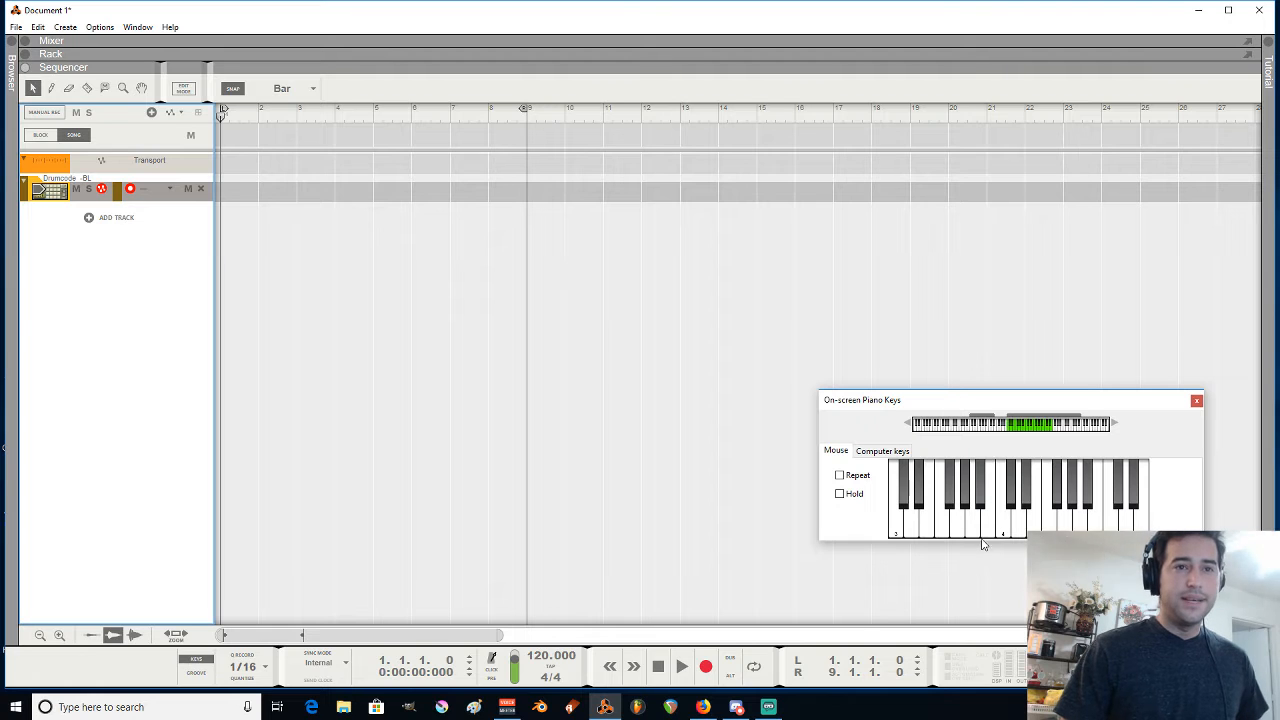
mouse_move(1040, 520)
mouse_down()
mouse_move(1098, 518)
mouse_move(1004, 515)
mouse_up()
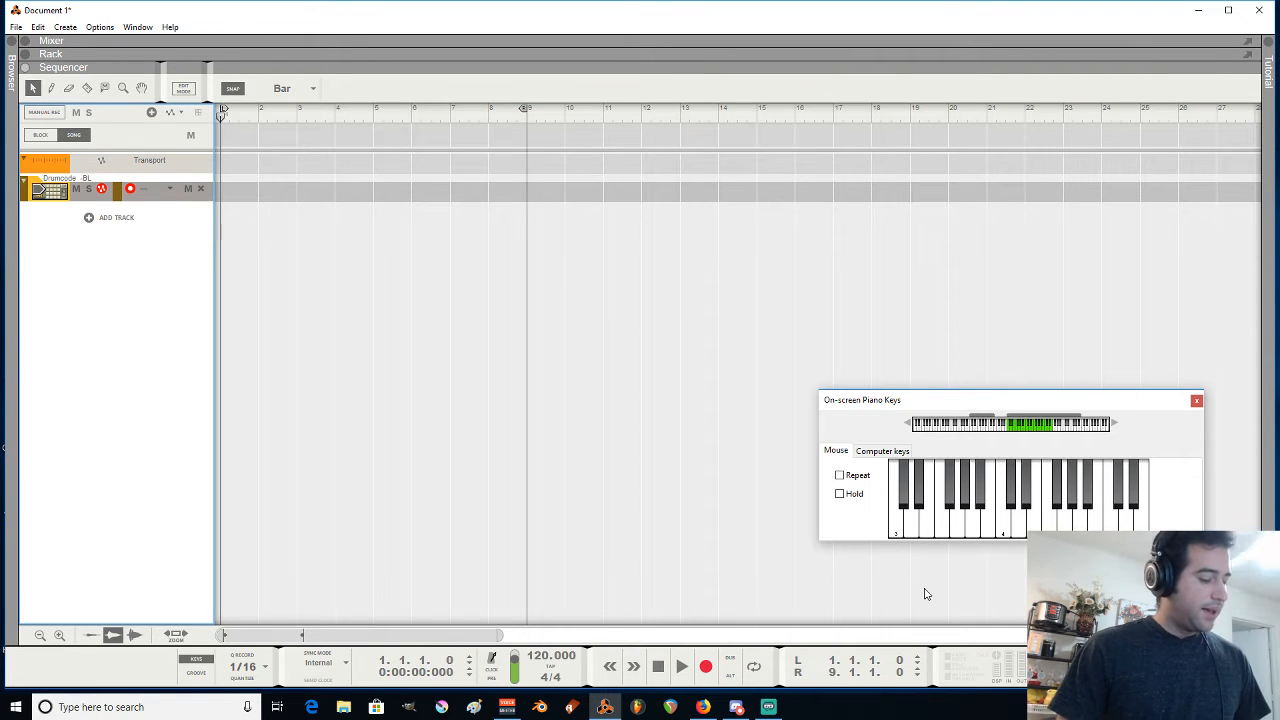
Show the browser again and open the Tool Window with its quantize, pitch and note velocity settings
key(F3)
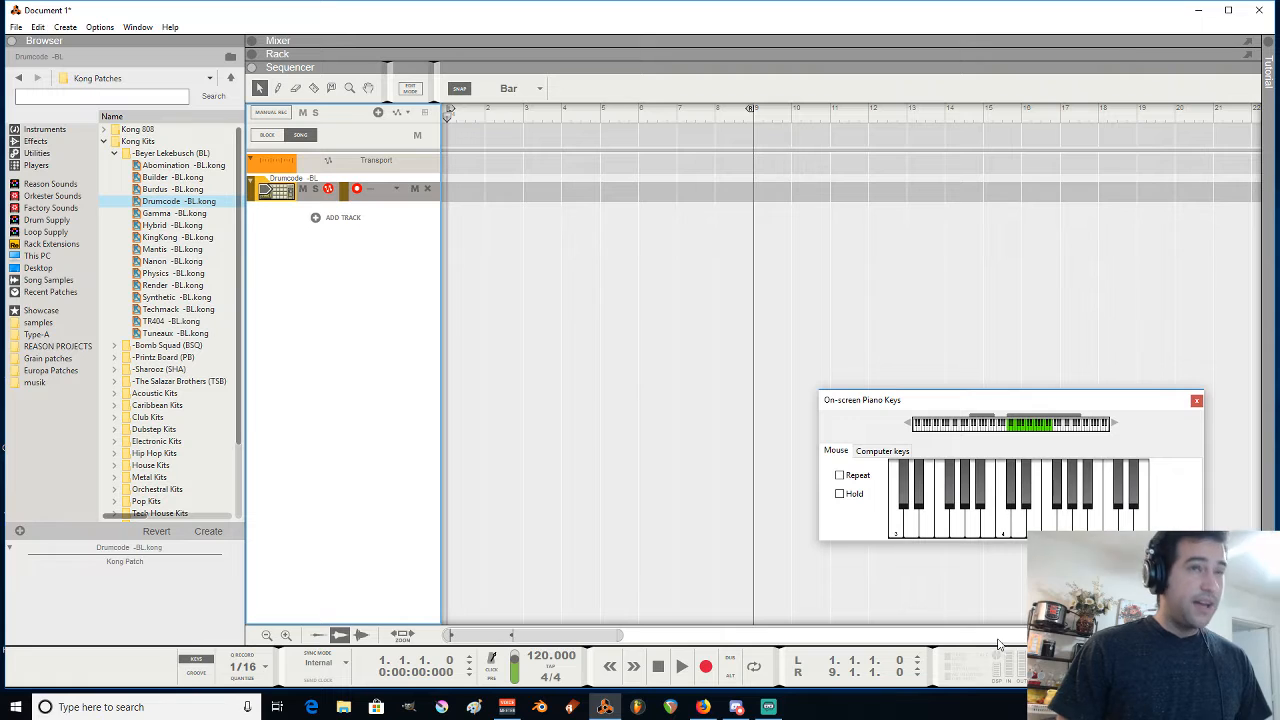
key(F8)
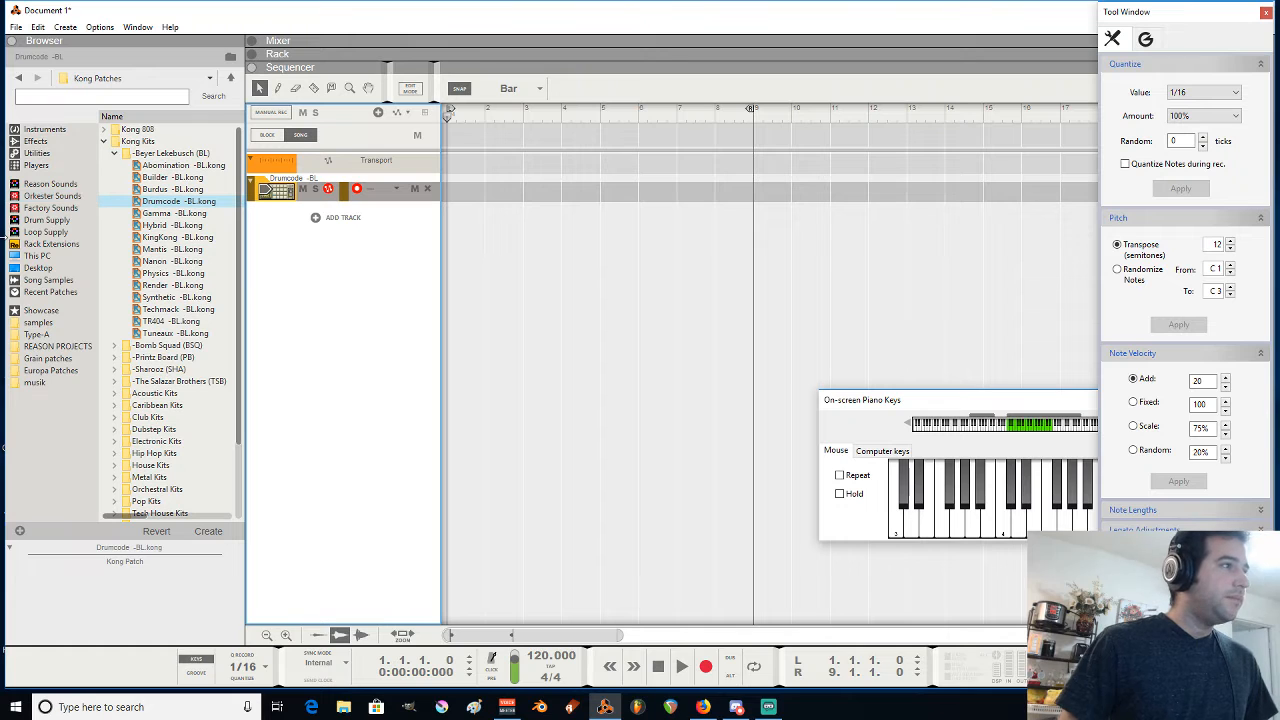
Browse the device categories Instruments, Effects, Utilities and Players, selecting the Matrix Pattern Sequencer among the utilities
click(92, 131)
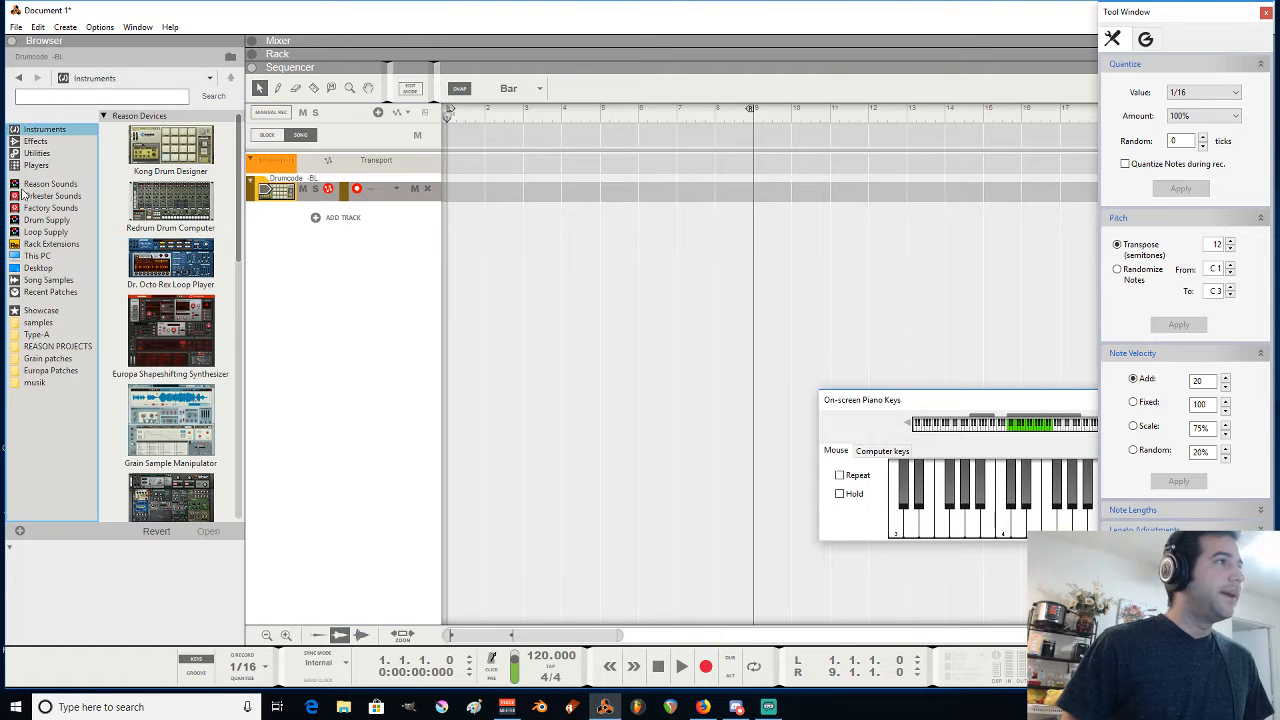
scroll(155, 398, down, 10)
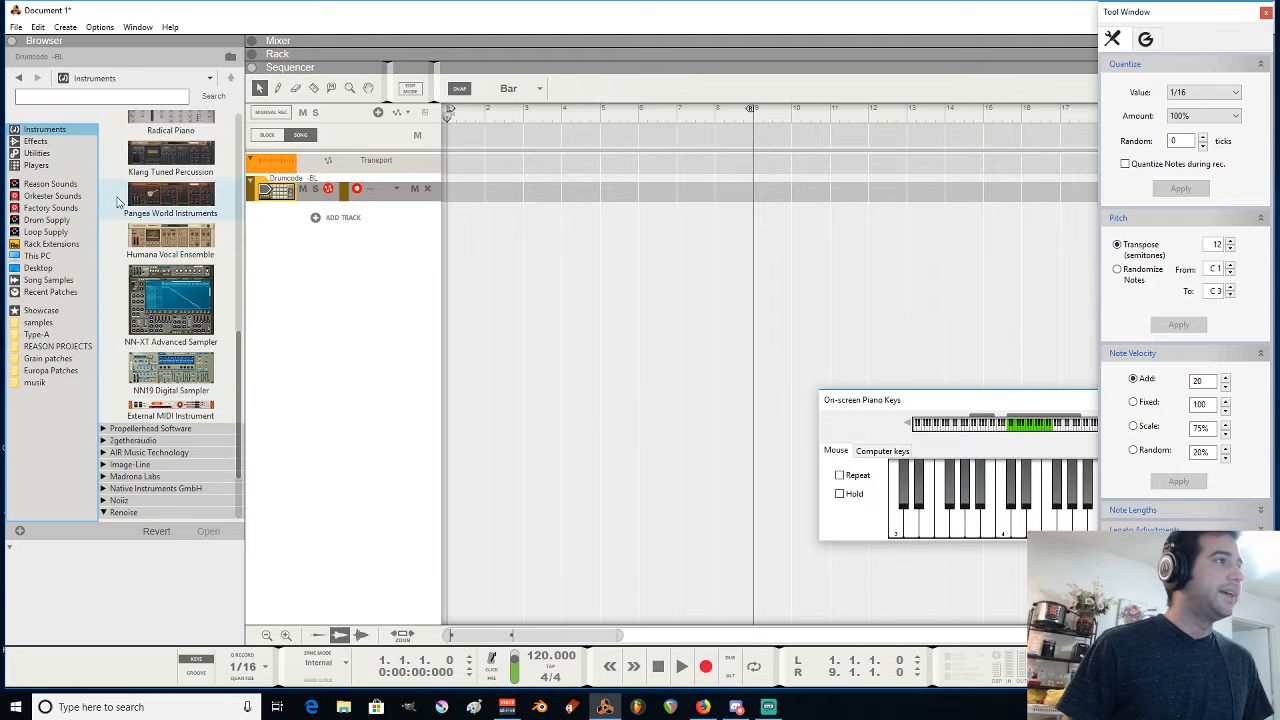
click(60, 143)
scroll(160, 252, down, 15)
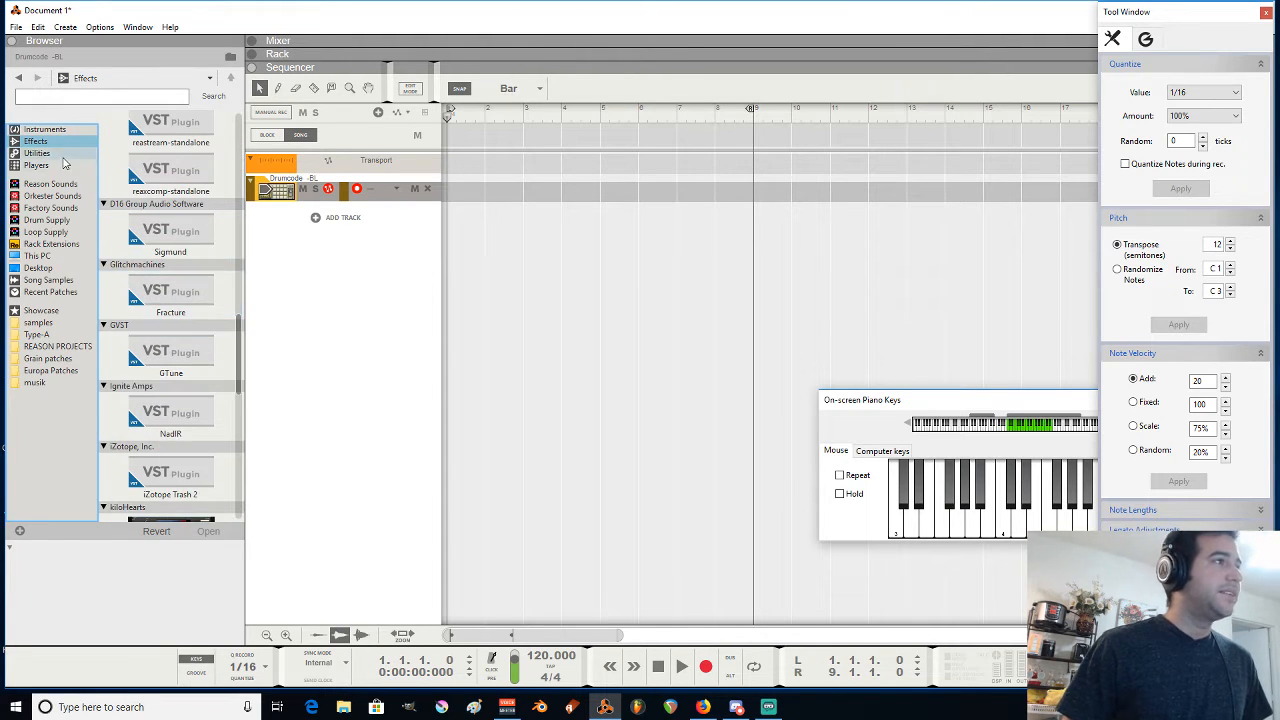
click(37, 153)
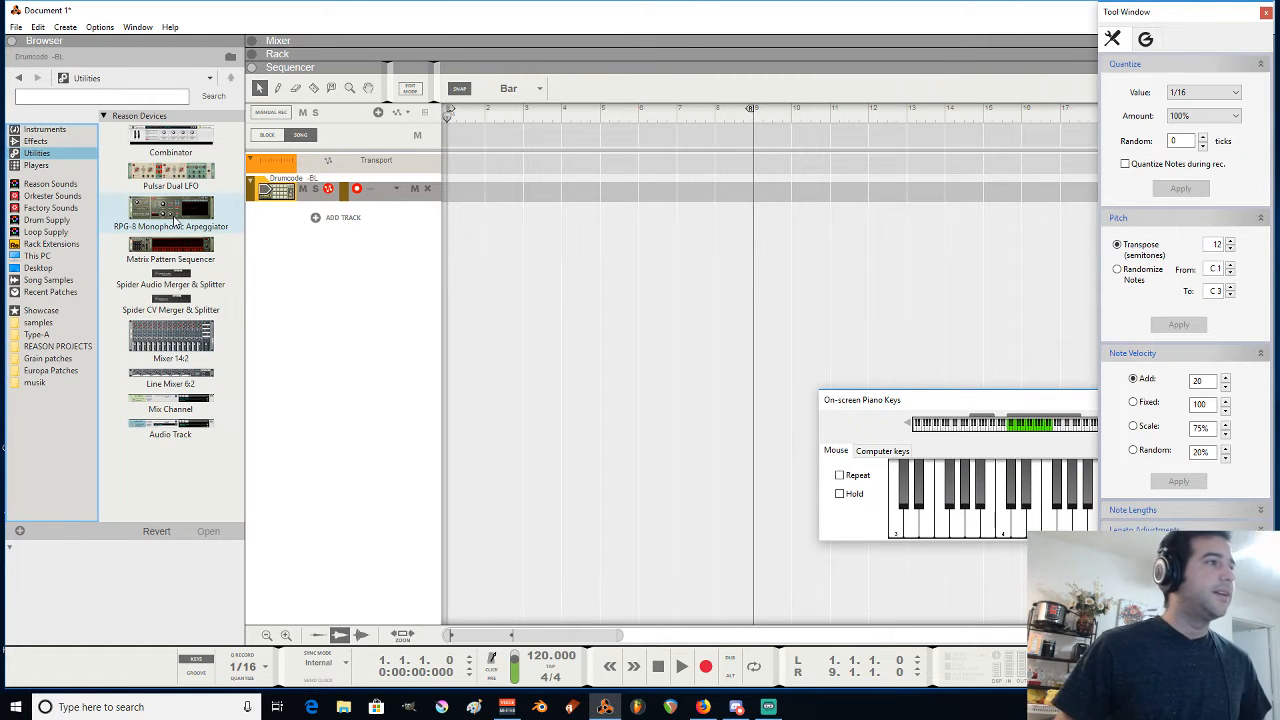
click(135, 252)
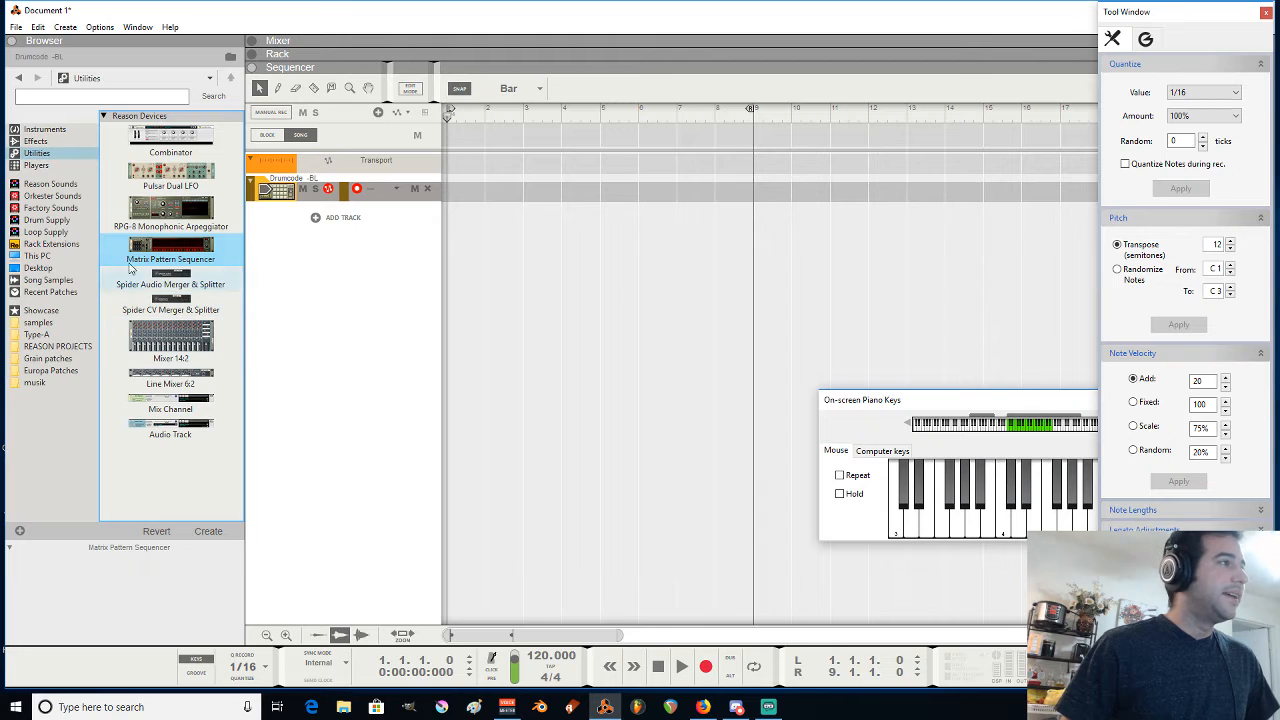
click(36, 165)
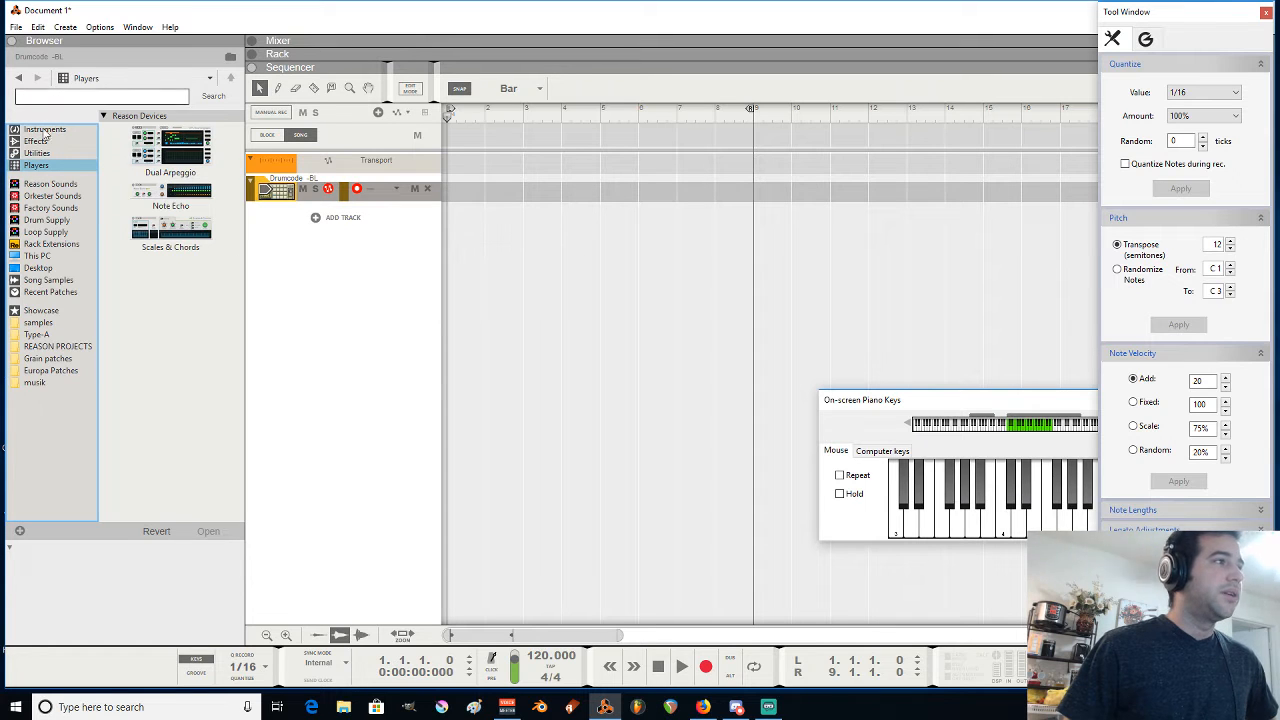
Look through the samples, Type-A and REASON PROJECTS shortcut folders in the browser
click(42, 322)
click(53, 335)
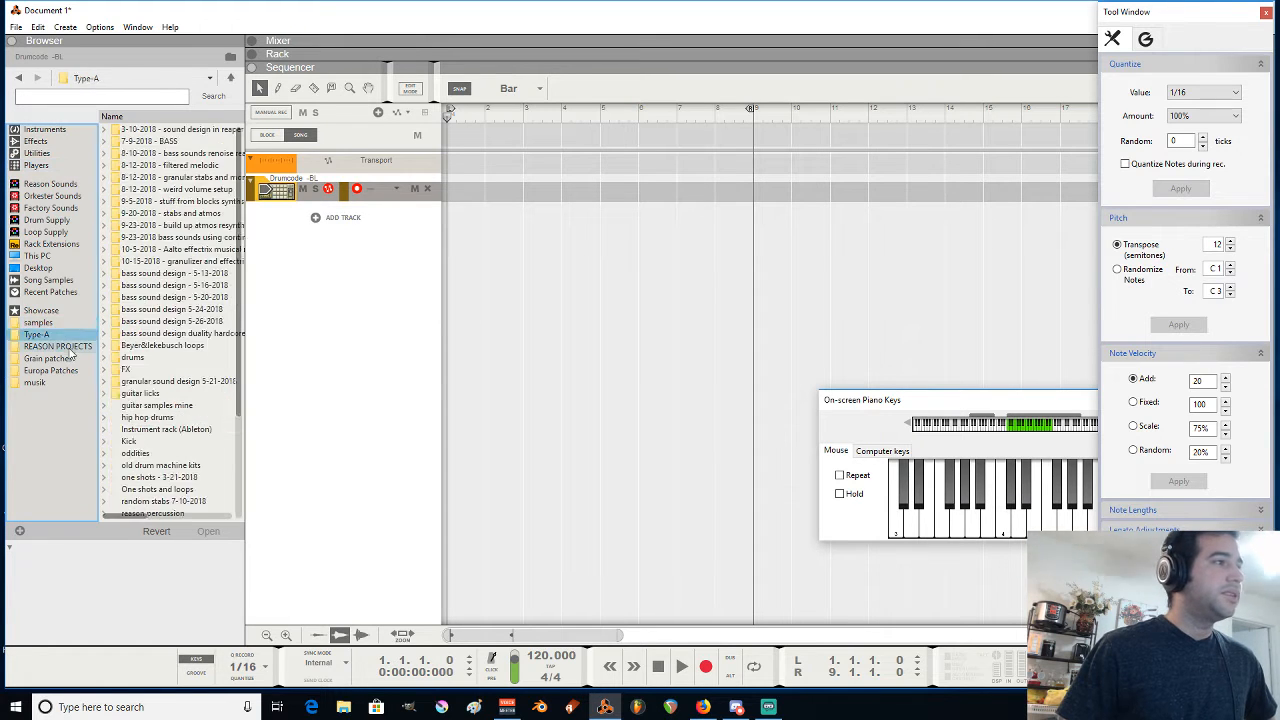
click(58, 346)
Examine the contents of Reason Sounds, Orkester Sounds, Factory Sounds, Drum Supply, Loop Supply and Rack Extensions in the browser
click(60, 185)
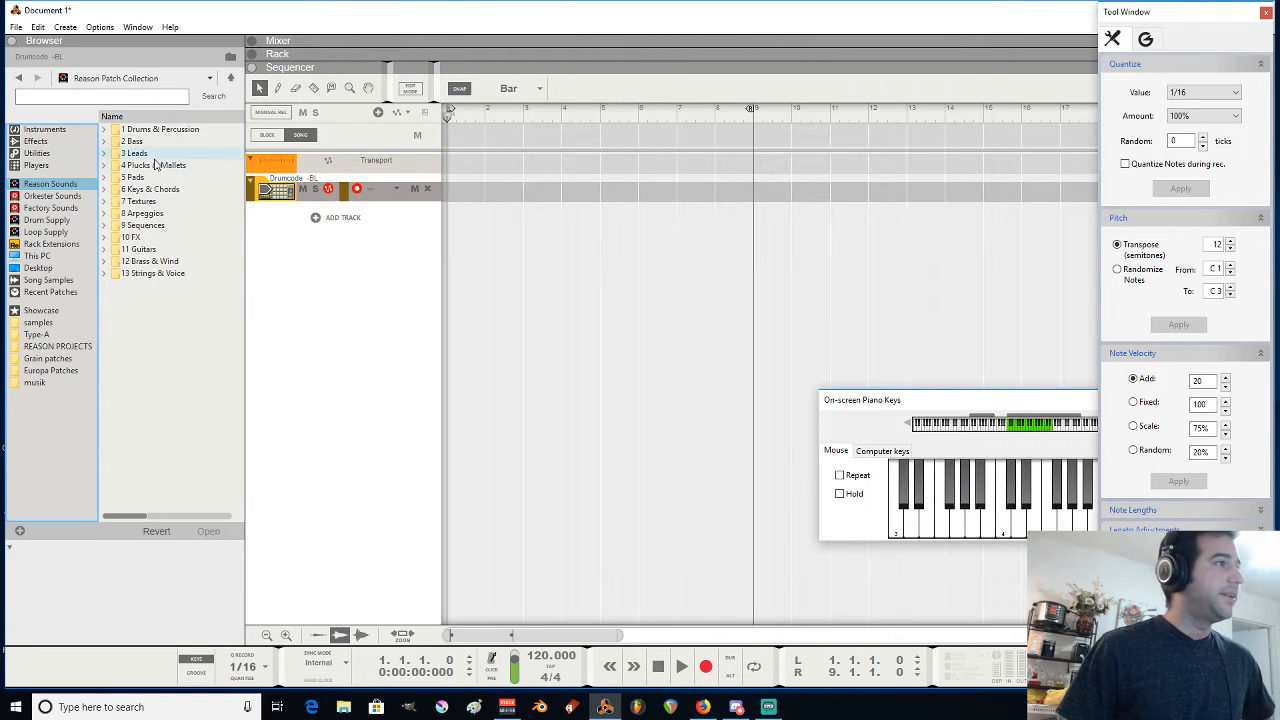
click(66, 197)
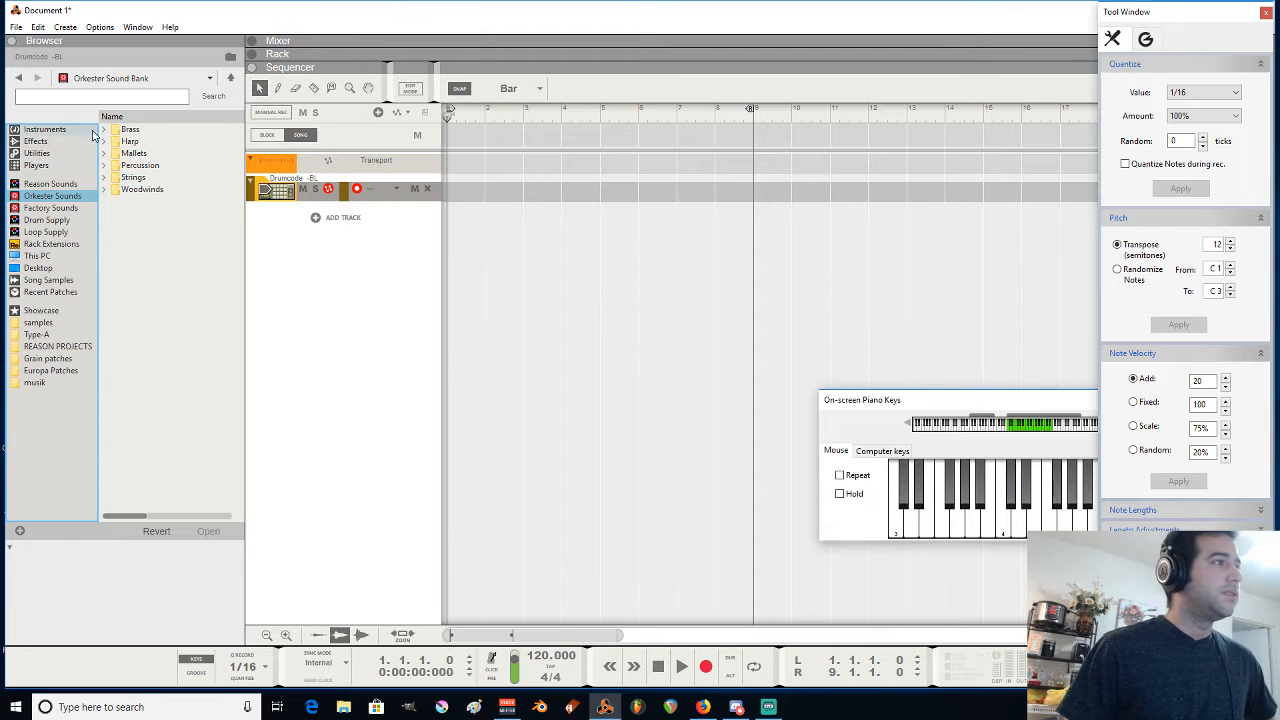
click(60, 208)
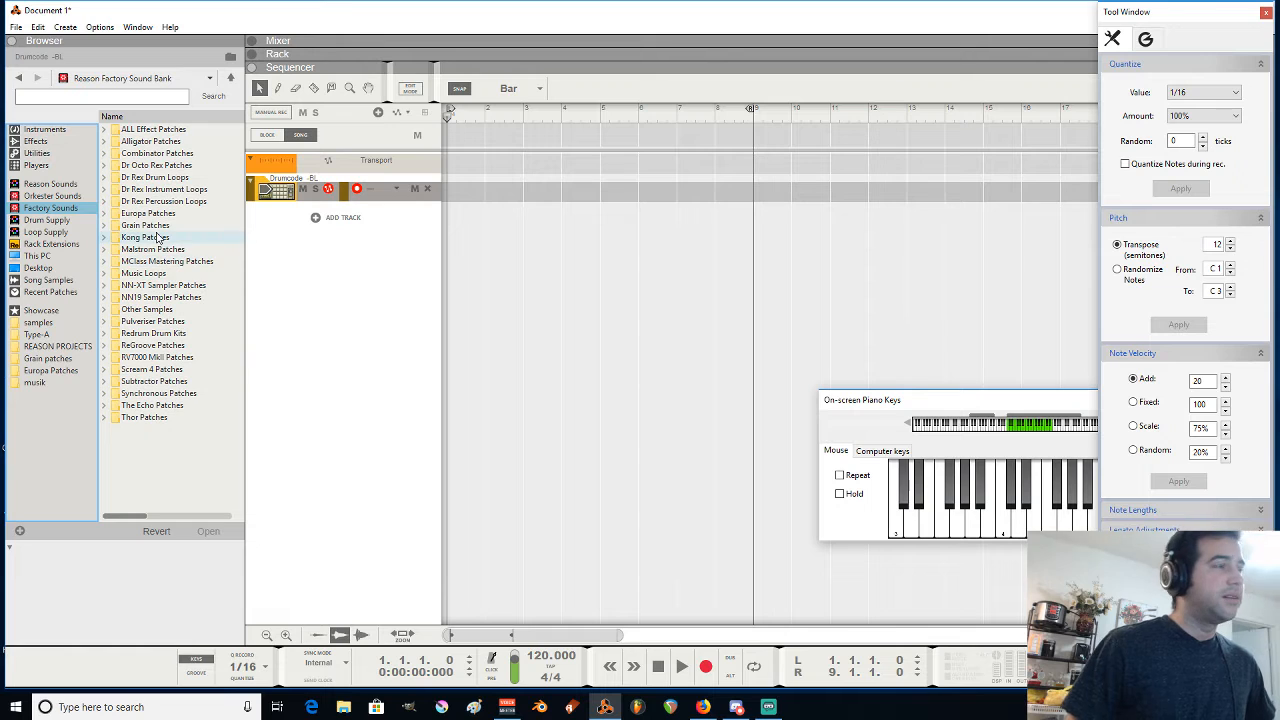
click(46, 220)
click(60, 232)
click(58, 220)
click(60, 232)
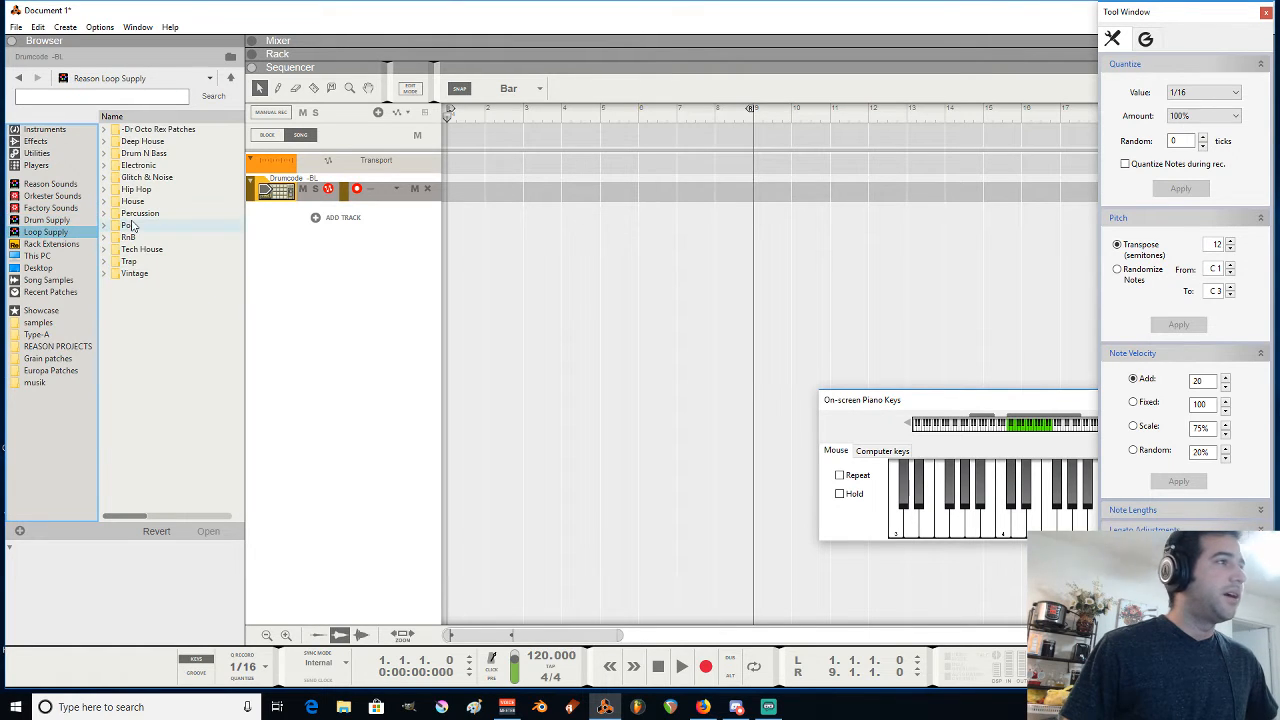
click(64, 221)
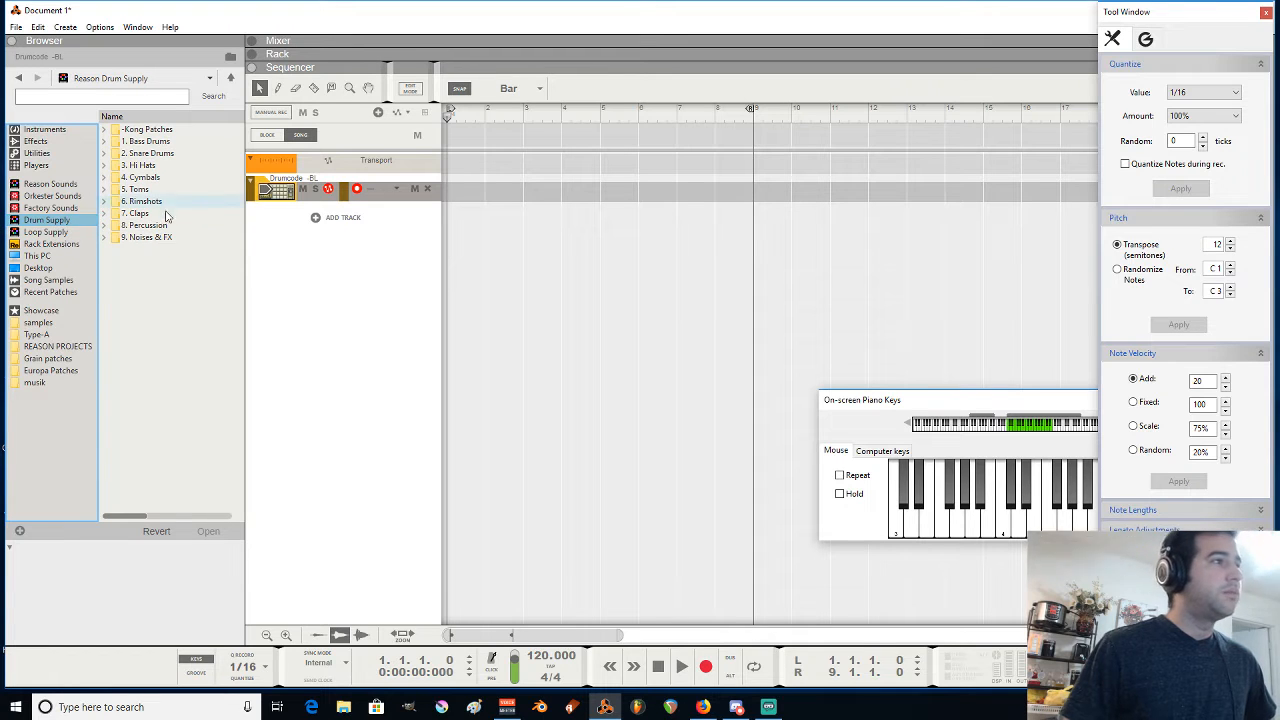
click(70, 244)
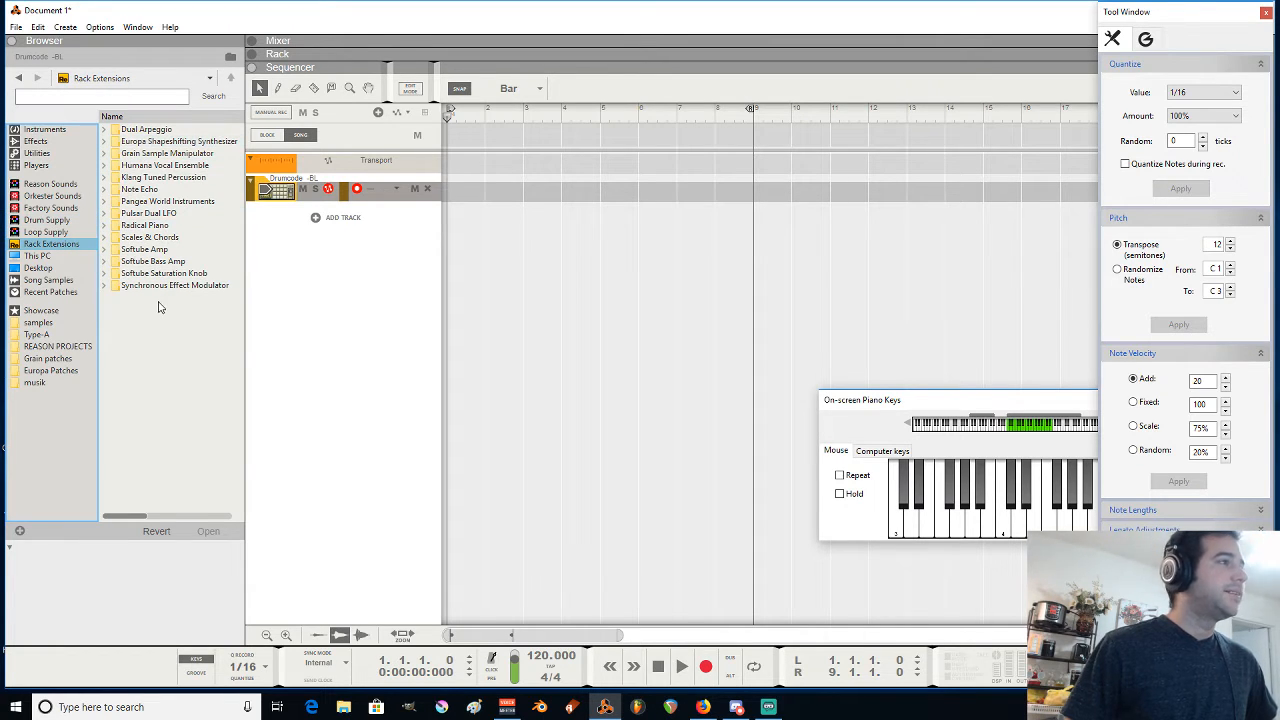
Browse the This PC, Desktop and Song Samples locations in the browser
click(40, 256)
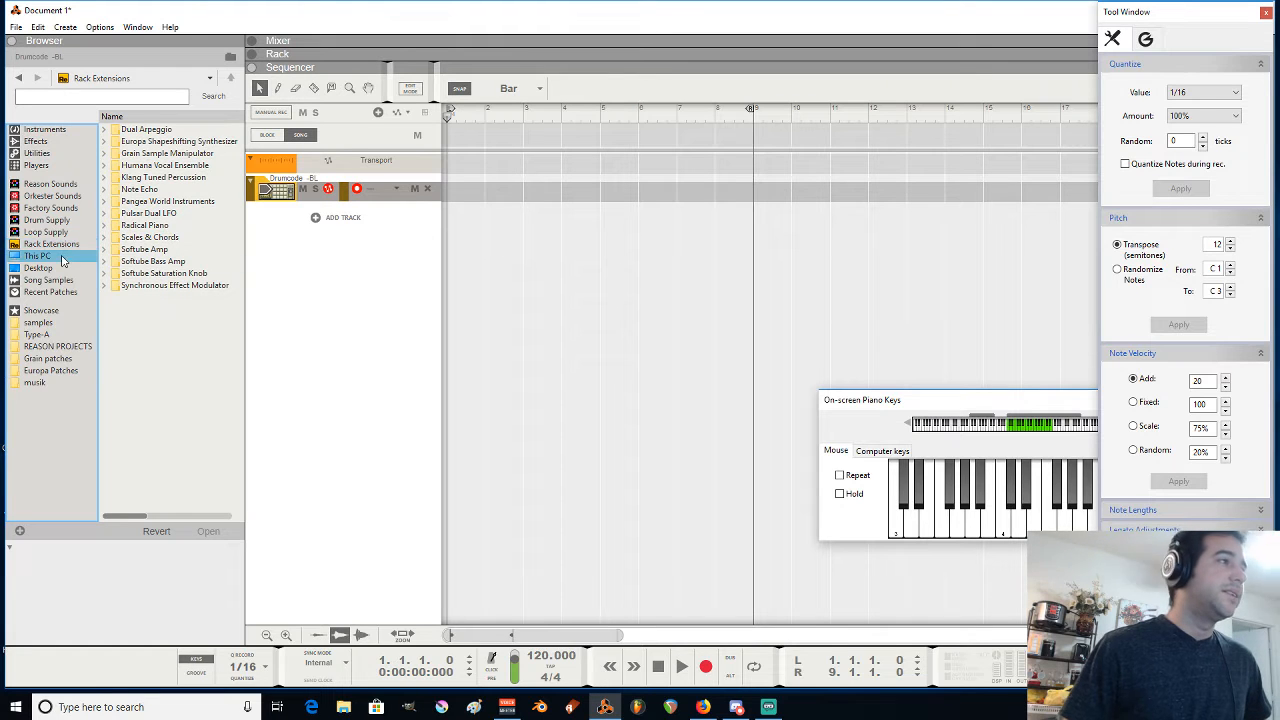
click(40, 268)
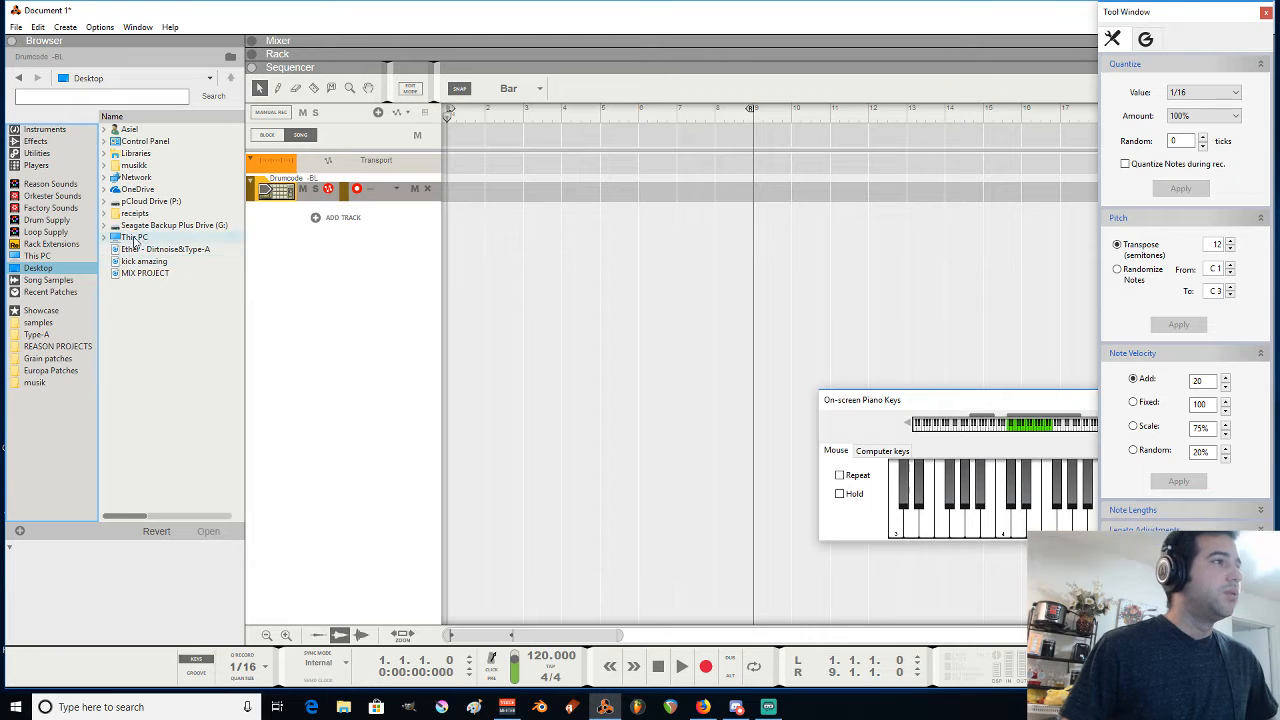
click(50, 280)
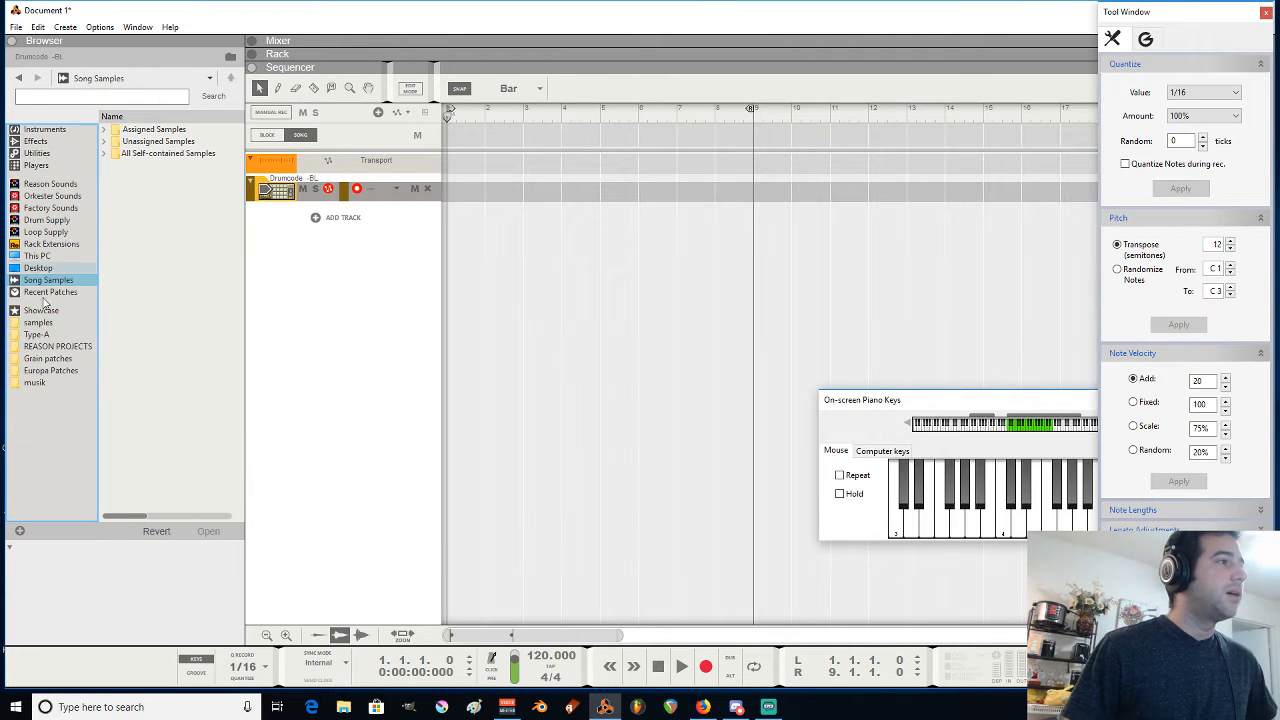
Add New Folder from the Storage (F:) drive to the browser's shortcuts and open it to view its contents
click(57, 346)
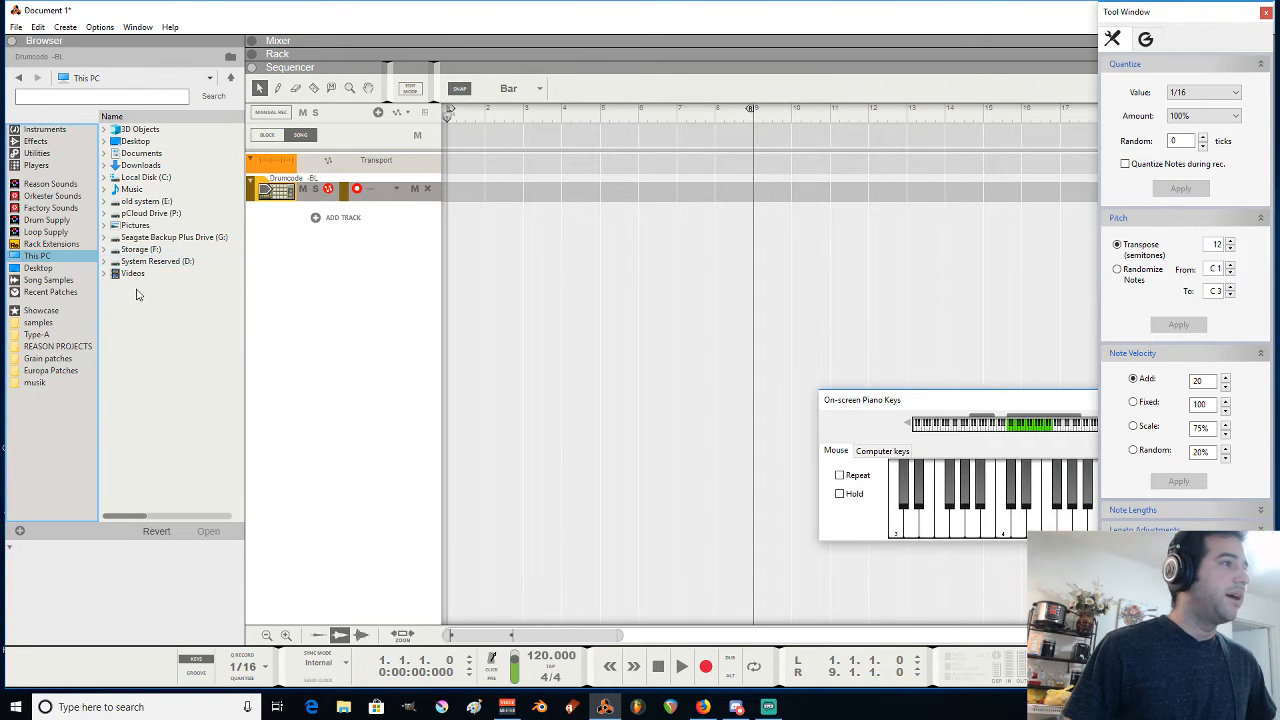
click(104, 249)
scroll(135, 383, down, 1)
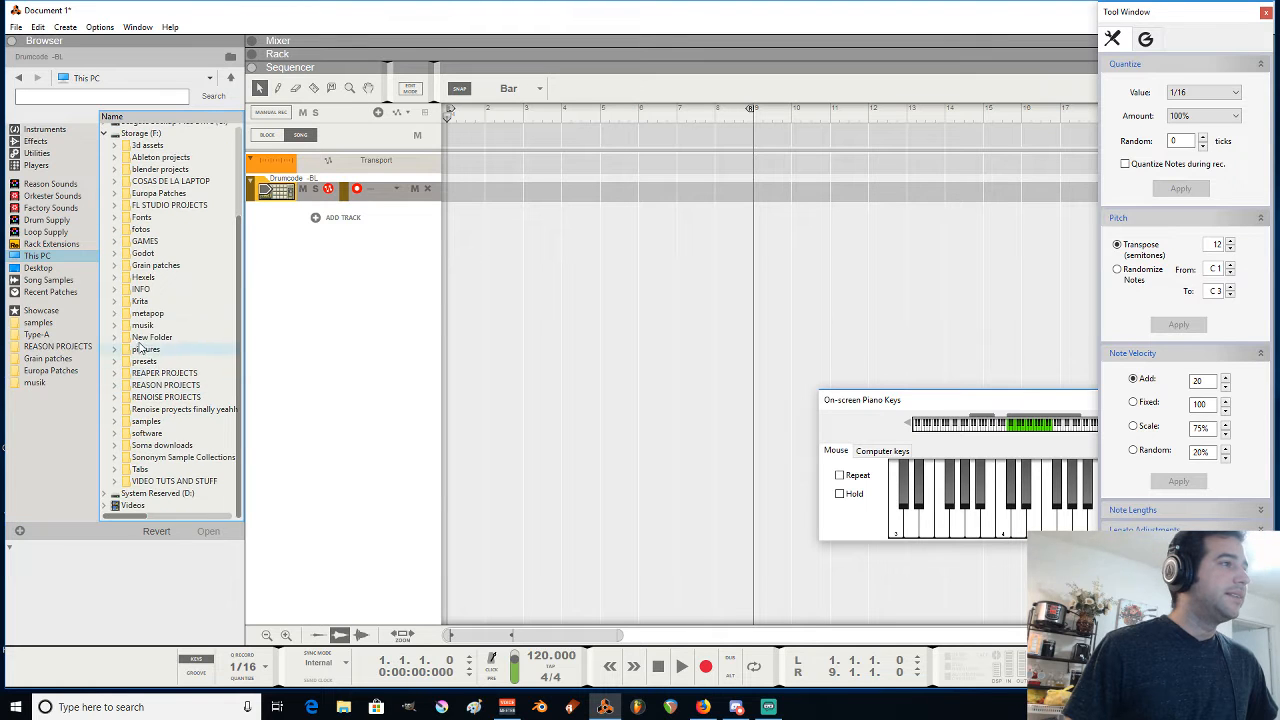
drag(150, 337, 58, 398)
click(58, 396)
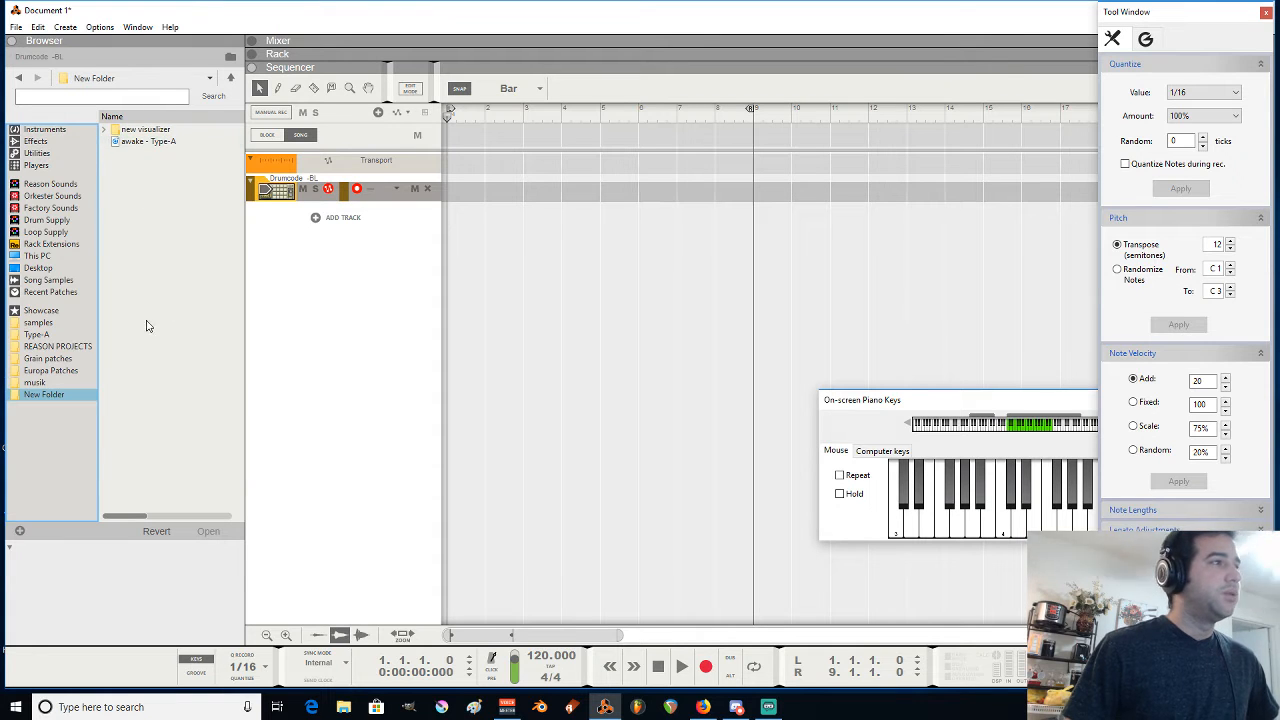
click(196, 290)
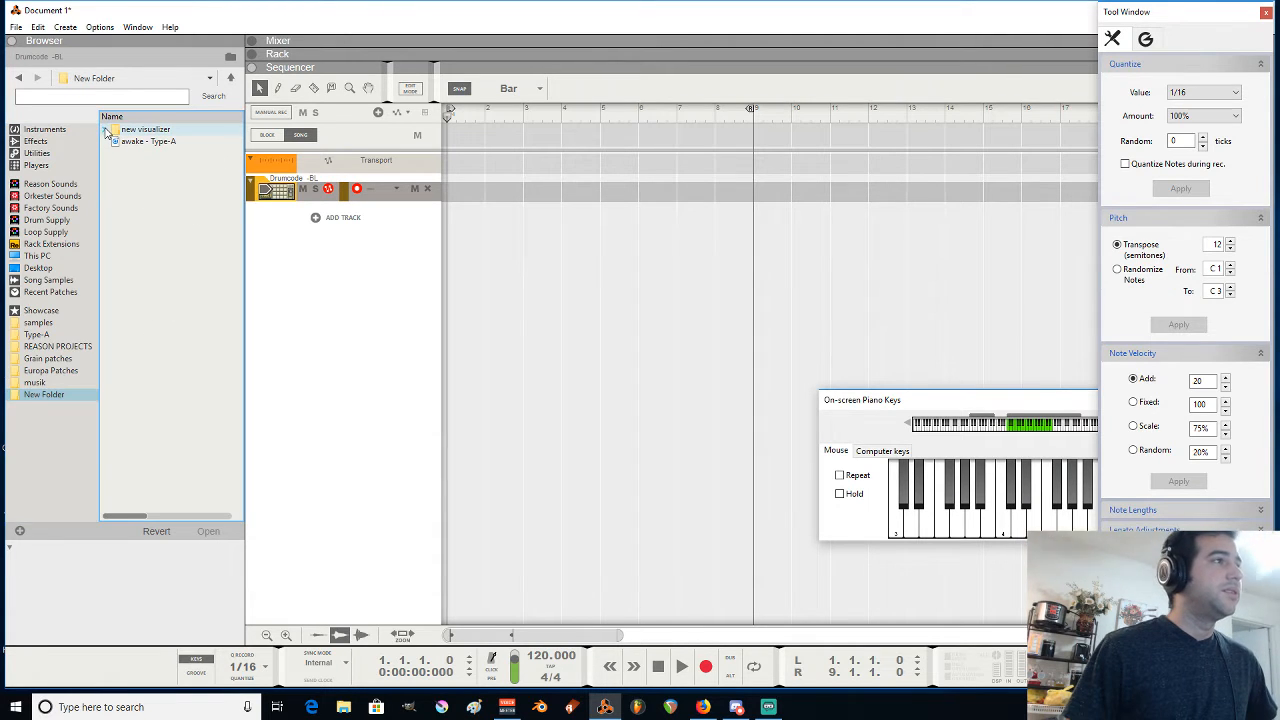
Return the browser to the Instruments list and switch the main area from the sequencer to the rack
click(50, 130)
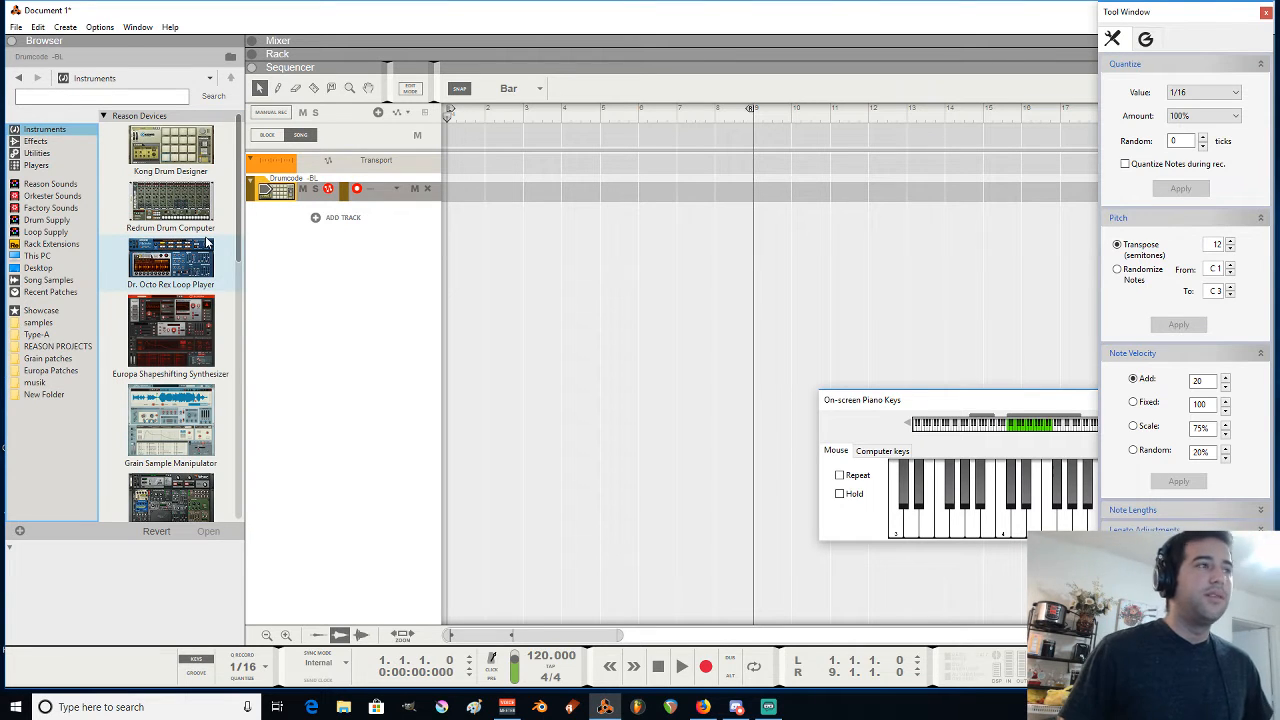
drag(951, 405, 911, 408)
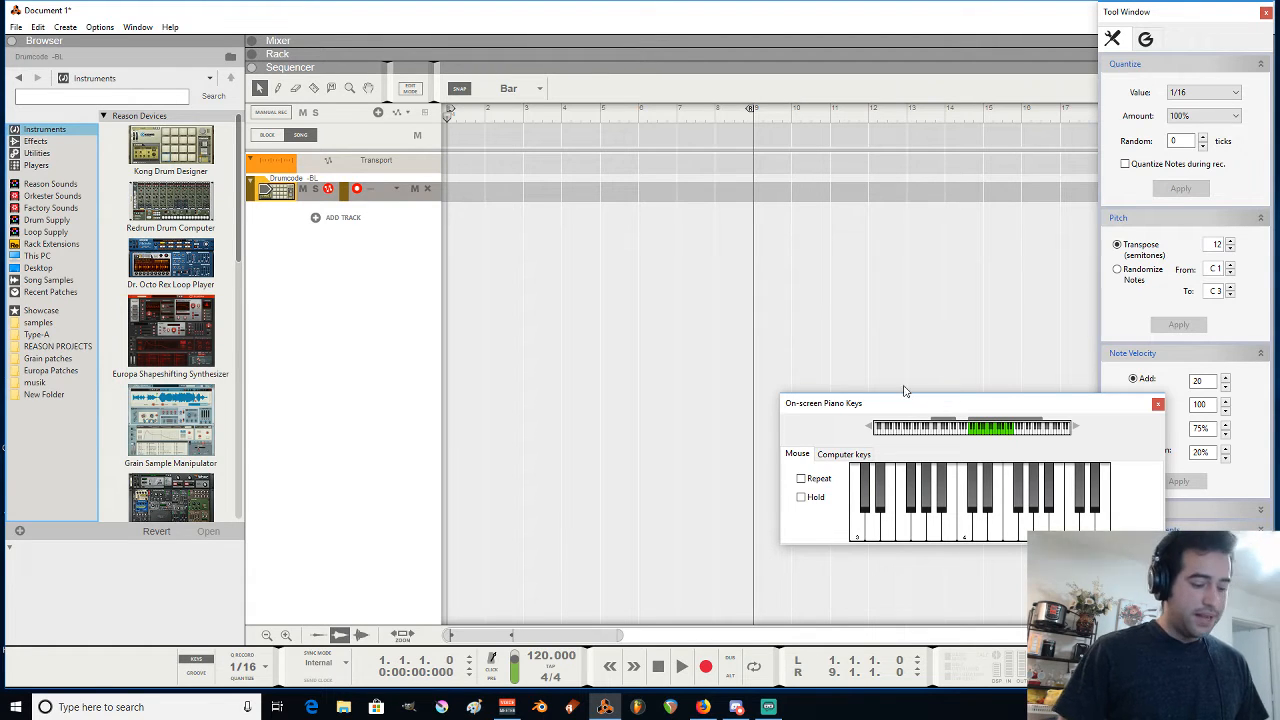
key(F6)
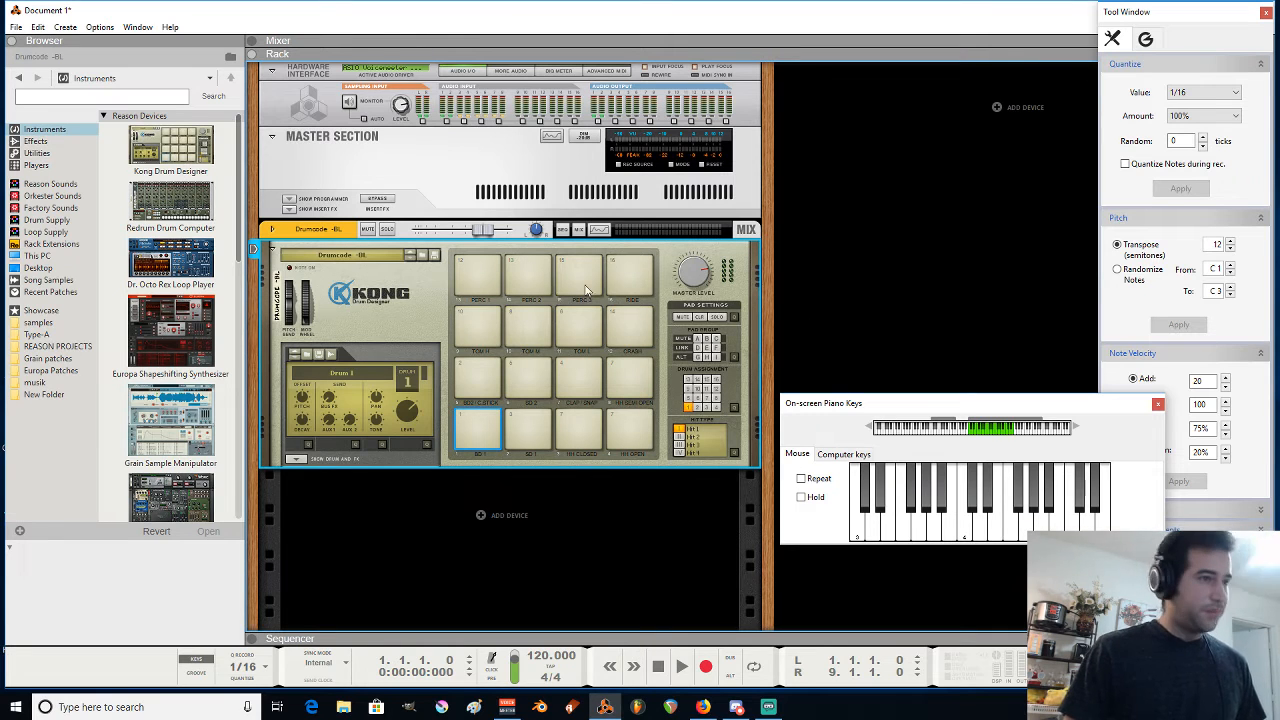
Flip the rack around to inspect the cable connections on the rear of the devices and return to the front view
key(Tab)
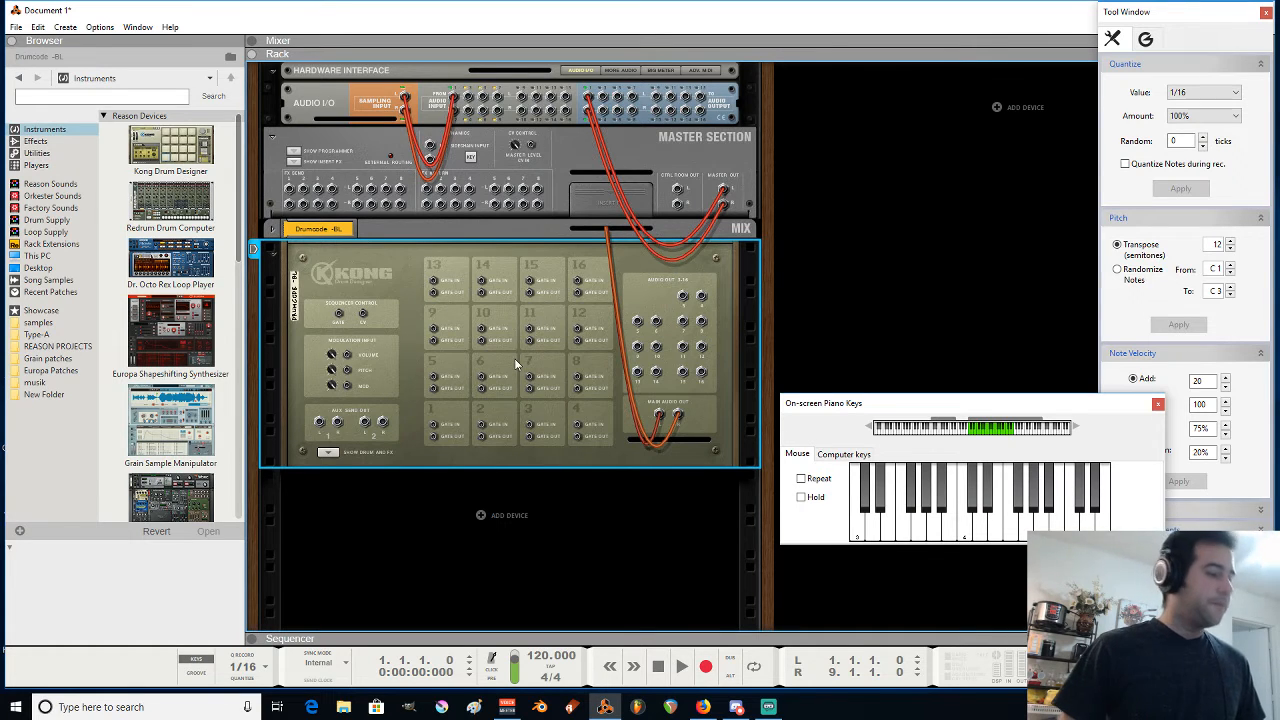
key(Tab)
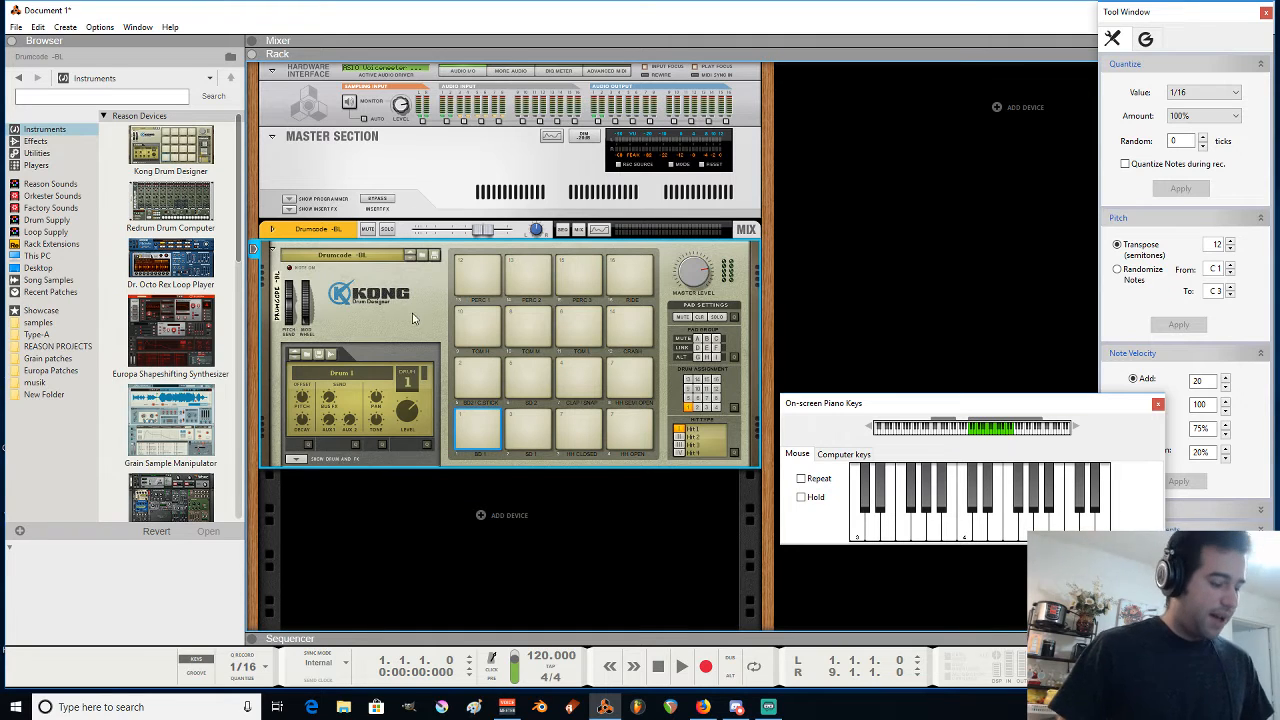
Show the sequencer in the main area and close the On-screen Piano Keys
key(F7)
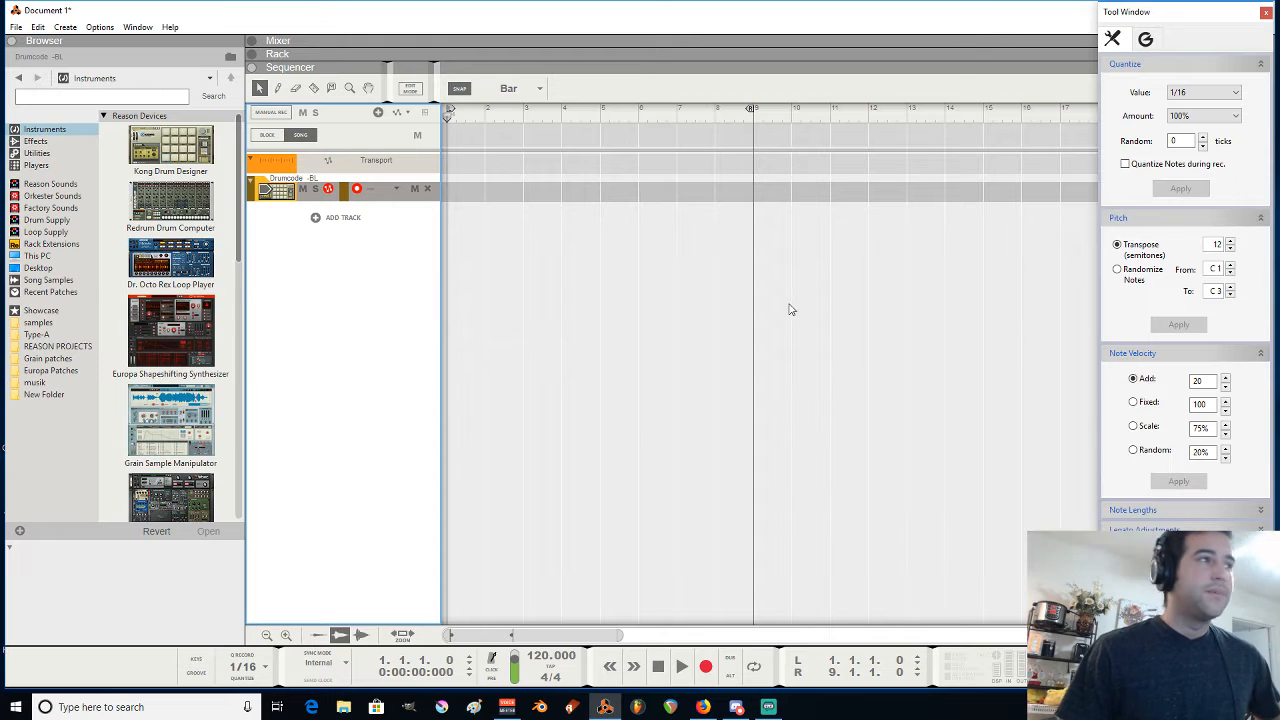
click(1158, 406)
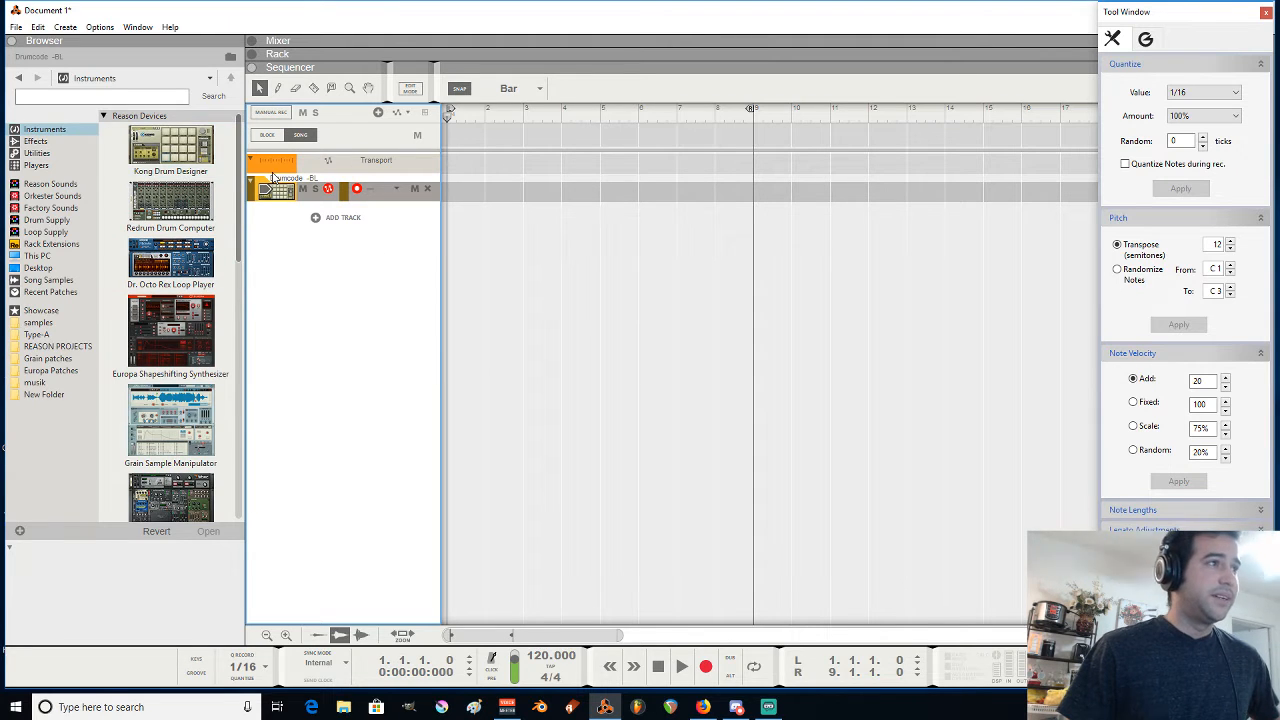
Add a second Kong Drum Designer on its own sequencer track and show its device in the rack
drag(185, 148, 456, 280)
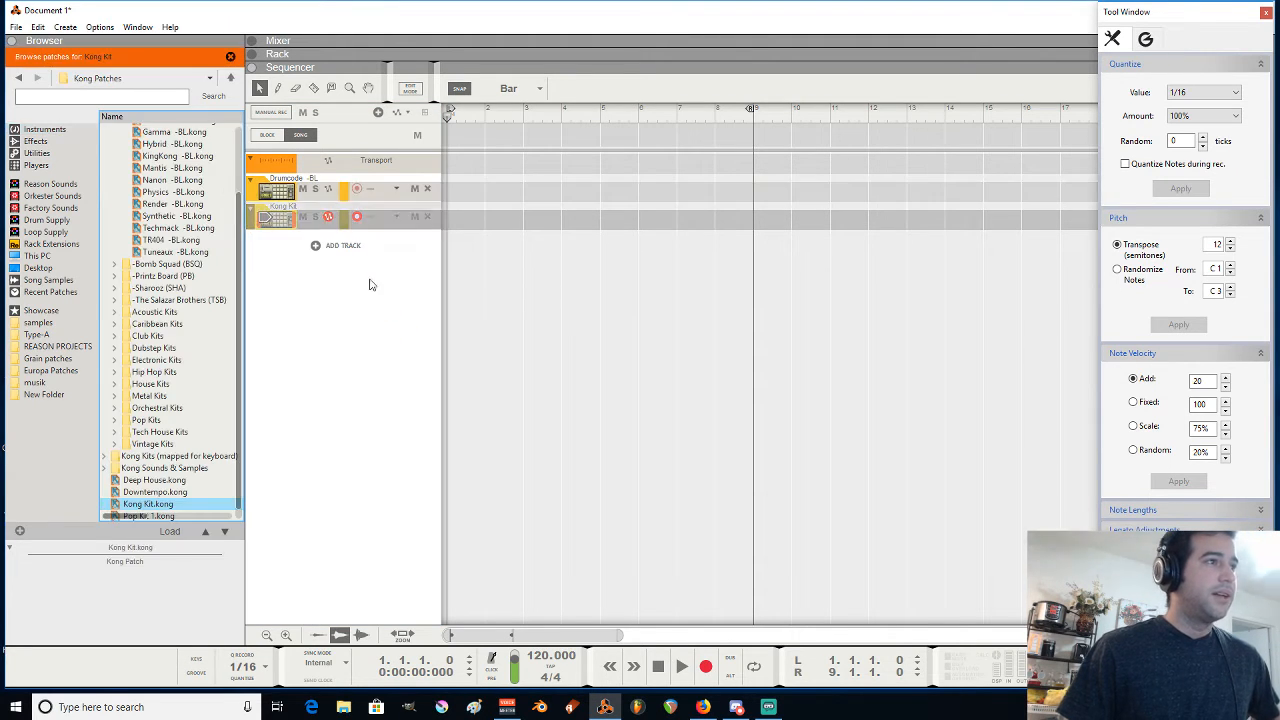
click(284, 225)
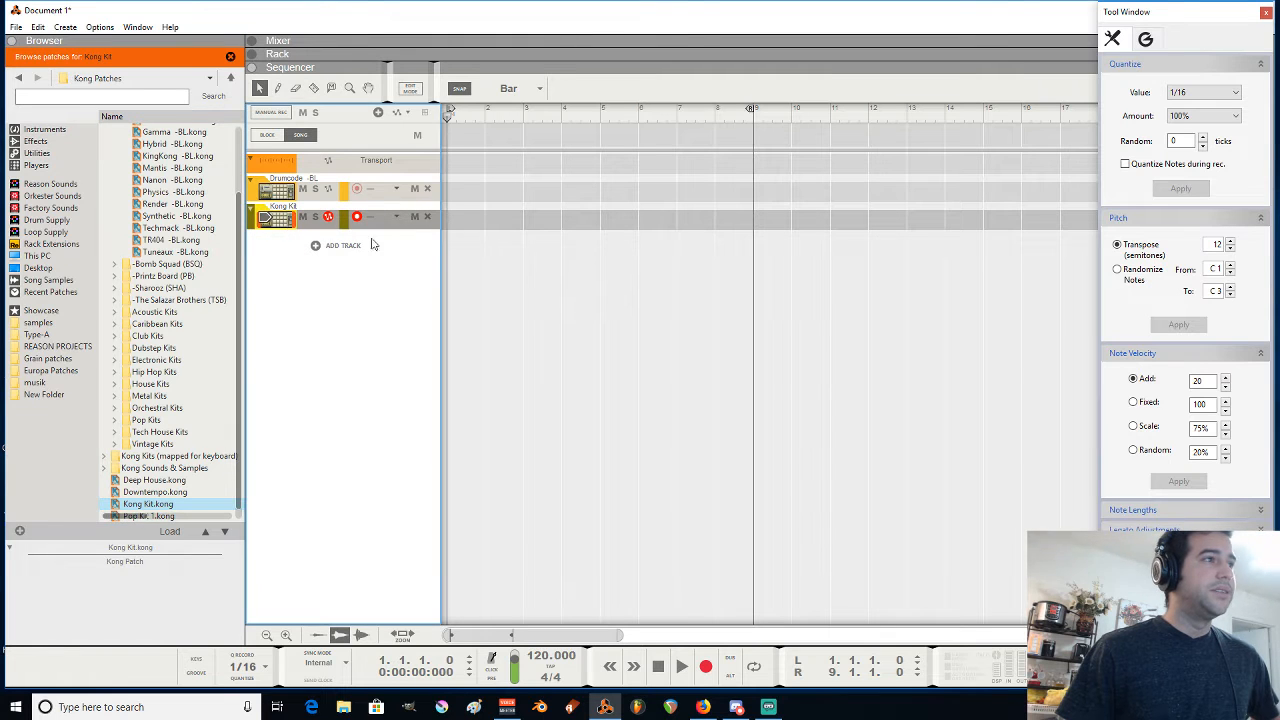
double_click(286, 222)
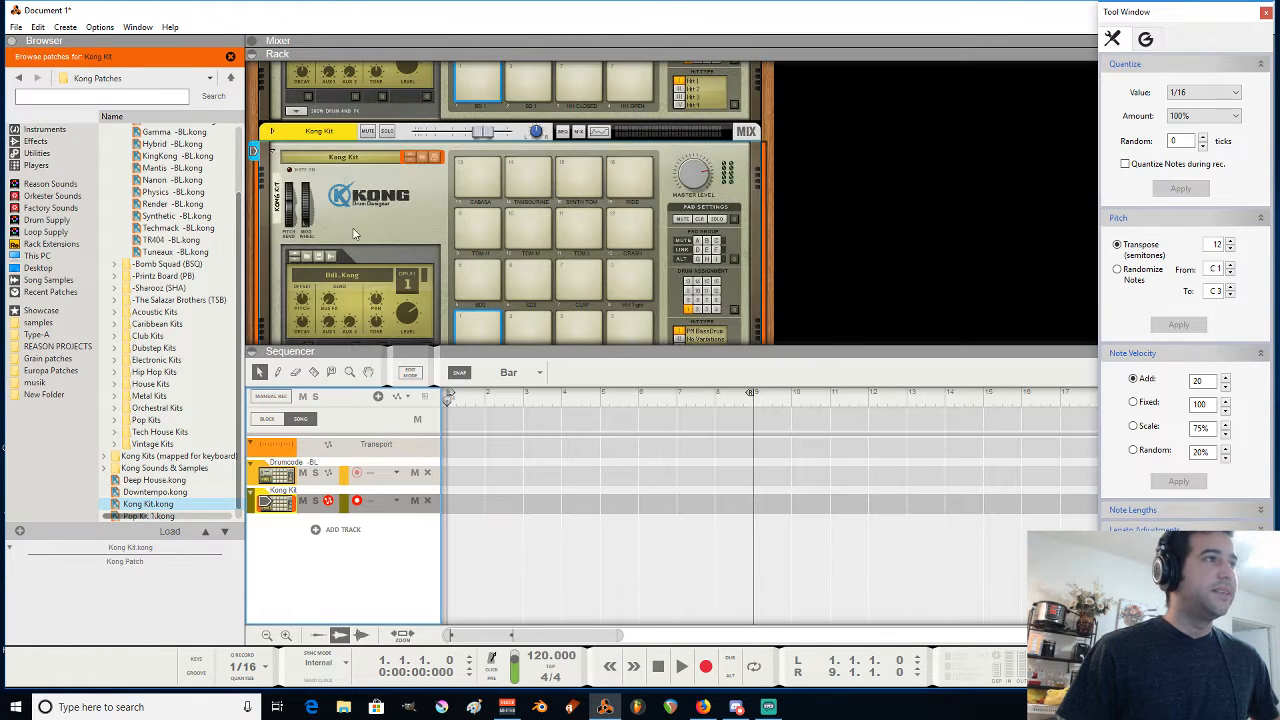
Load the Drumcode -BL.kong patch from Kong Kits into the new Kong and audition its drum pads
click(345, 161)
click(160, 157)
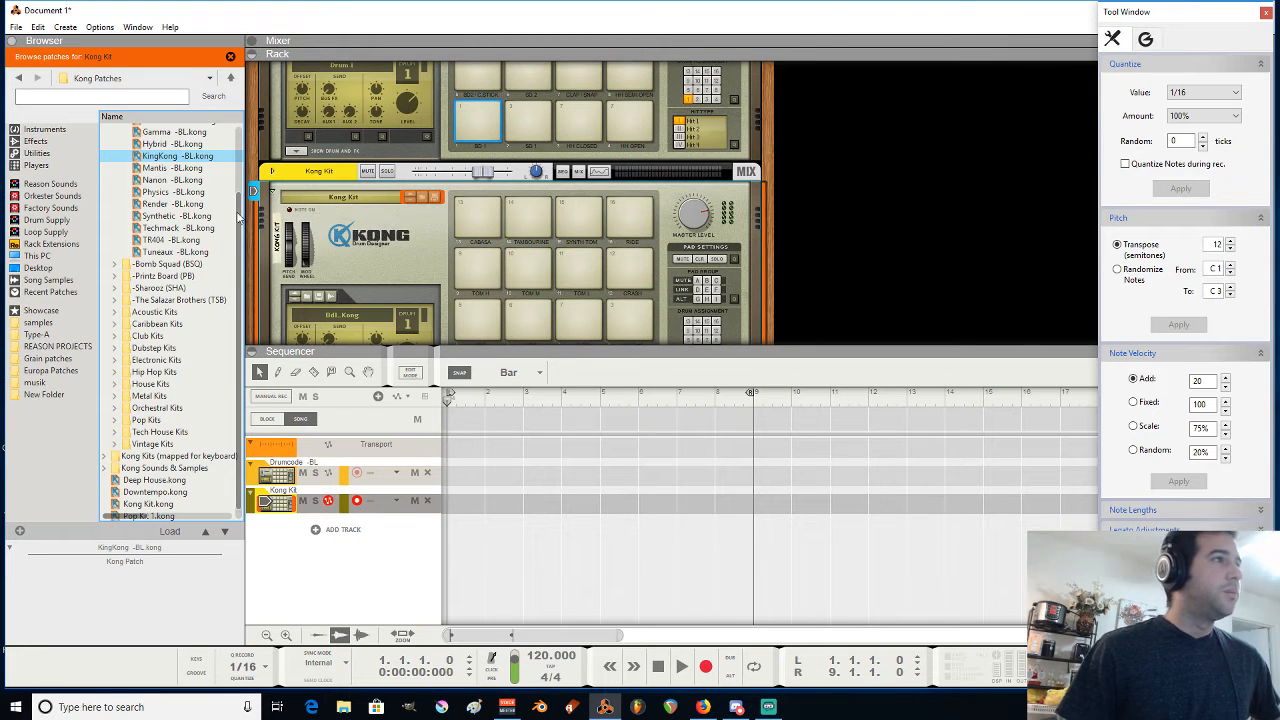
scroll(240, 217, up, 3)
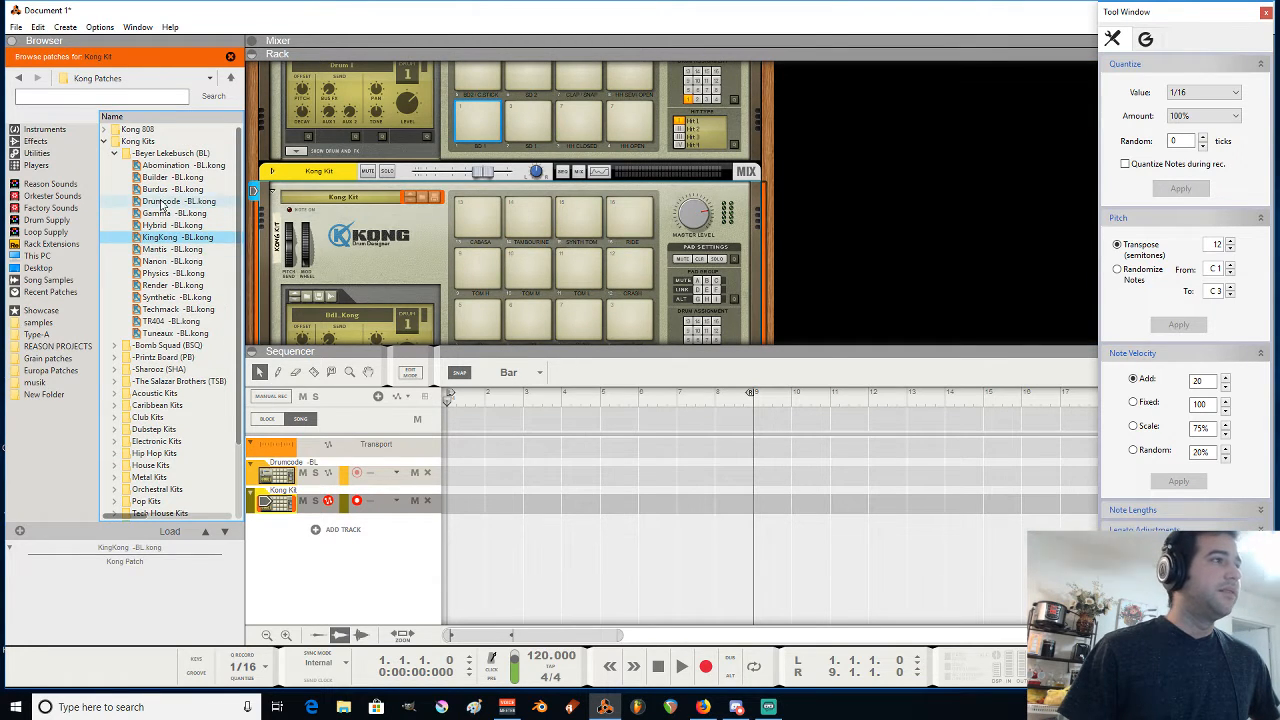
click(162, 202)
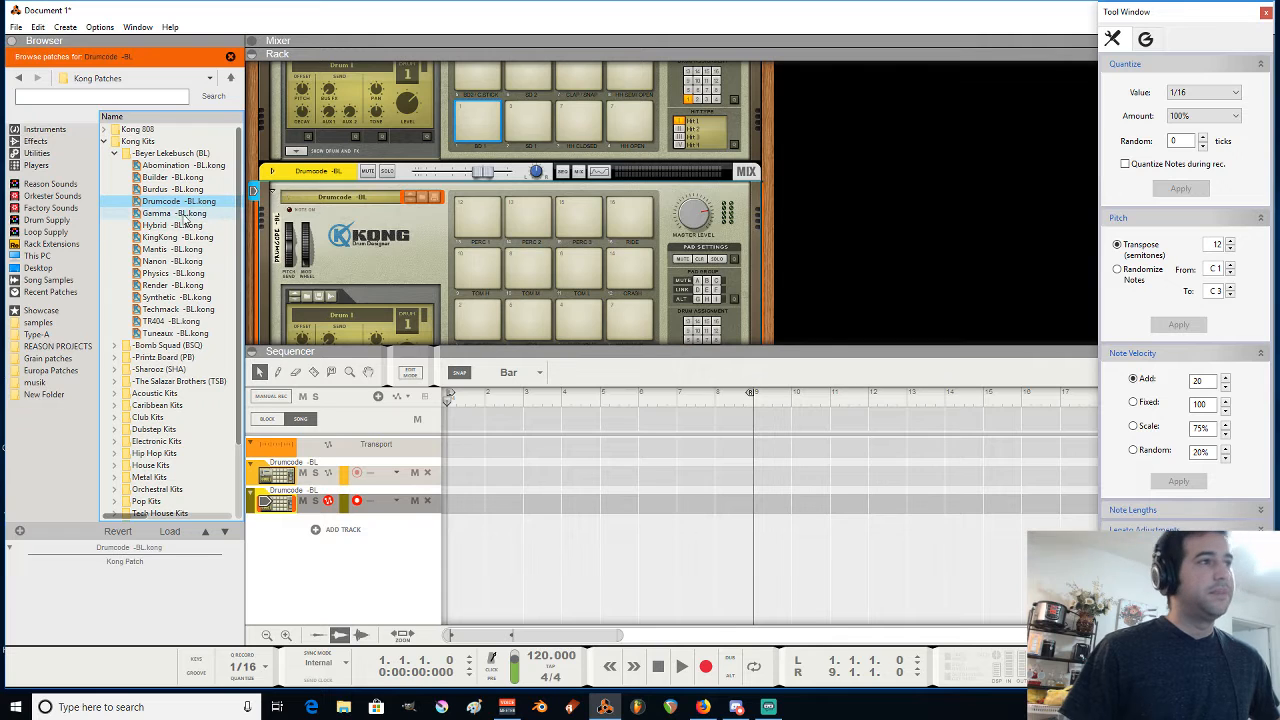
click(568, 296)
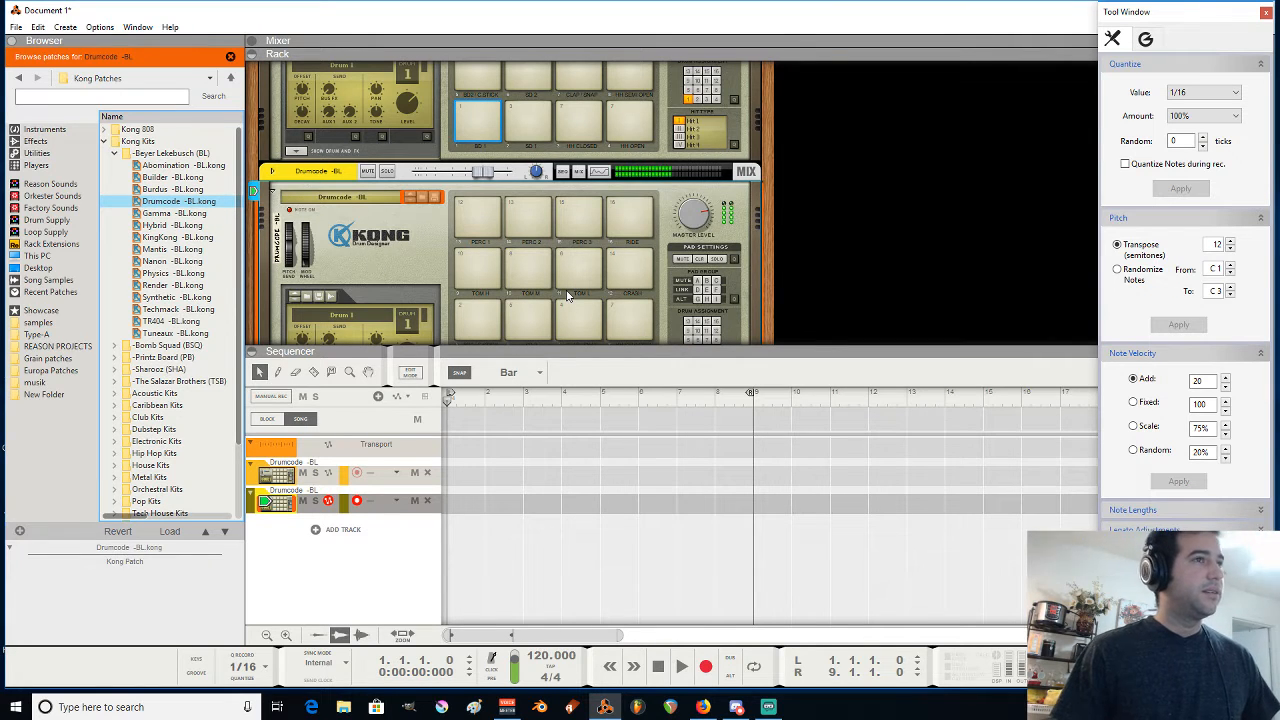
scroll(568, 296, down, 1)
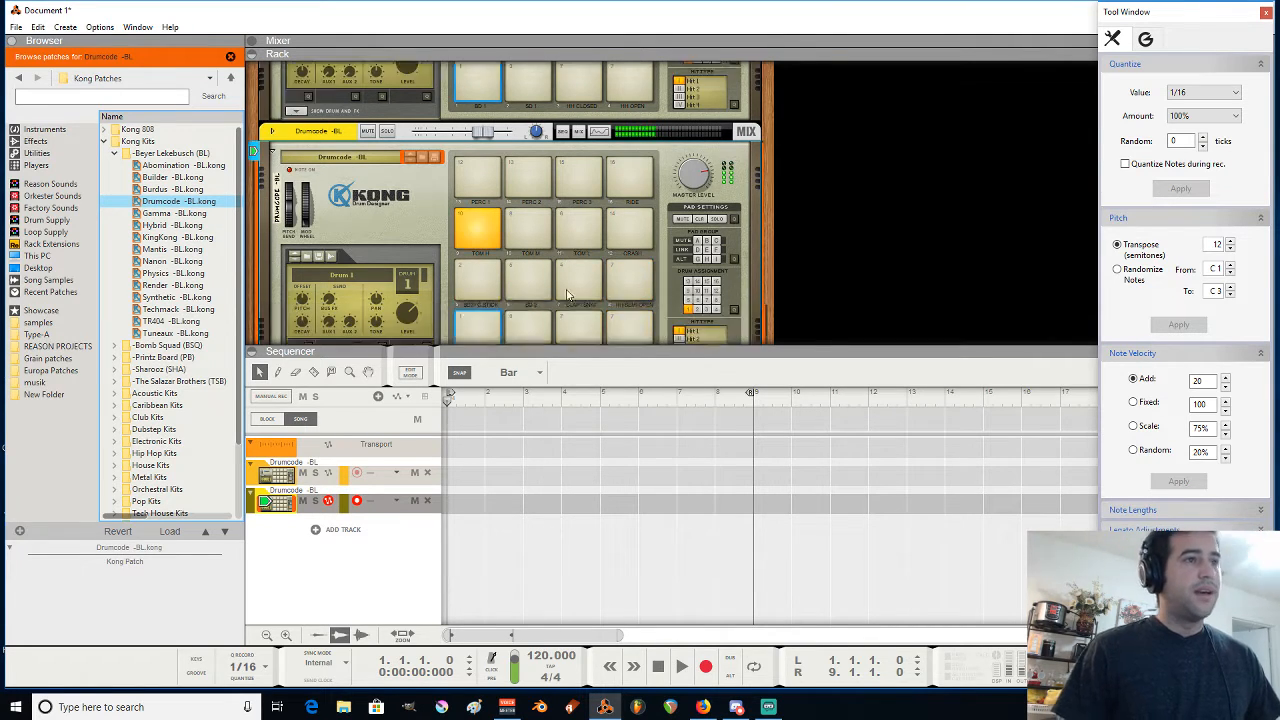
scroll(568, 296, down, 1)
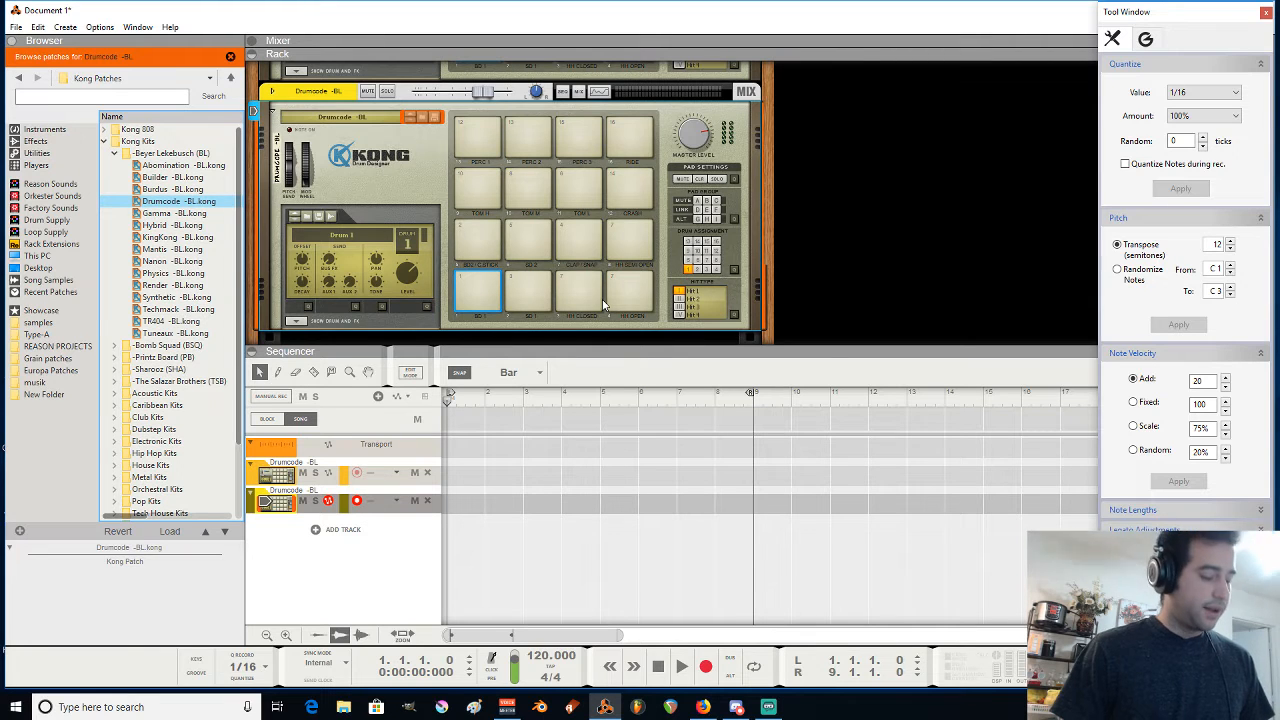
Show only the sequencer and try out different track heights, ending with enlarged tracks
key(F7)
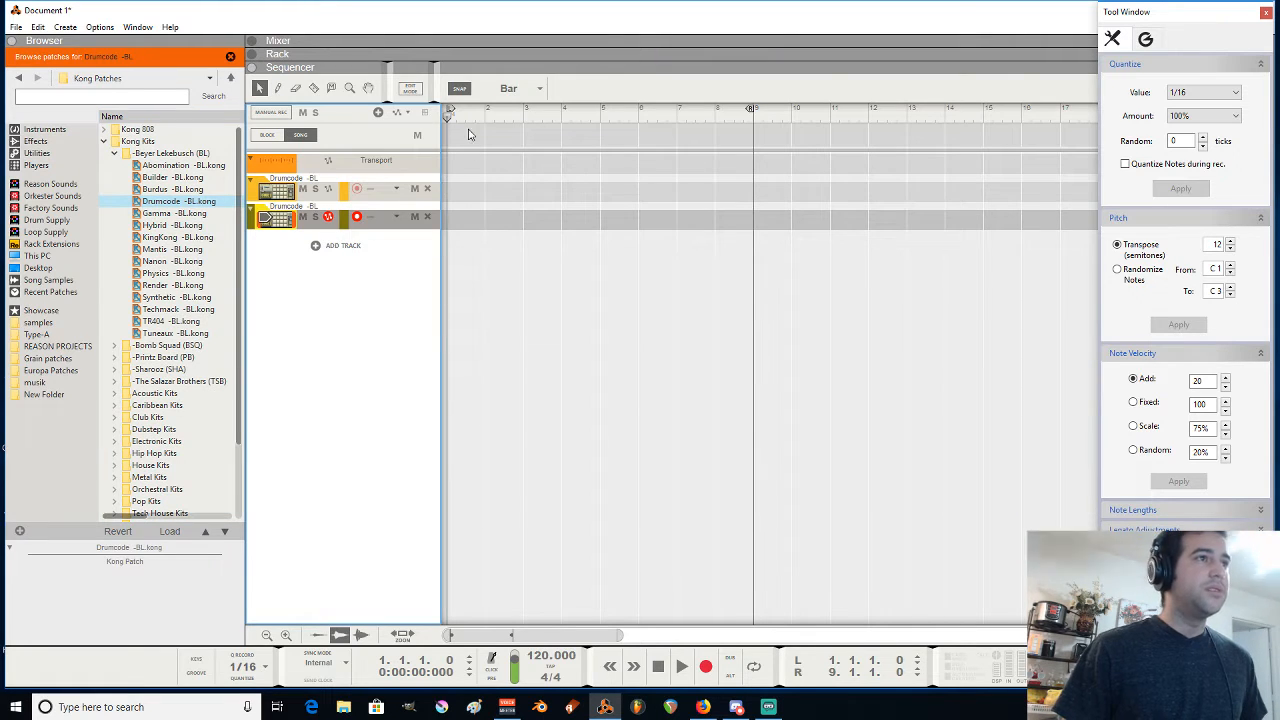
scroll(470, 132, up, 2)
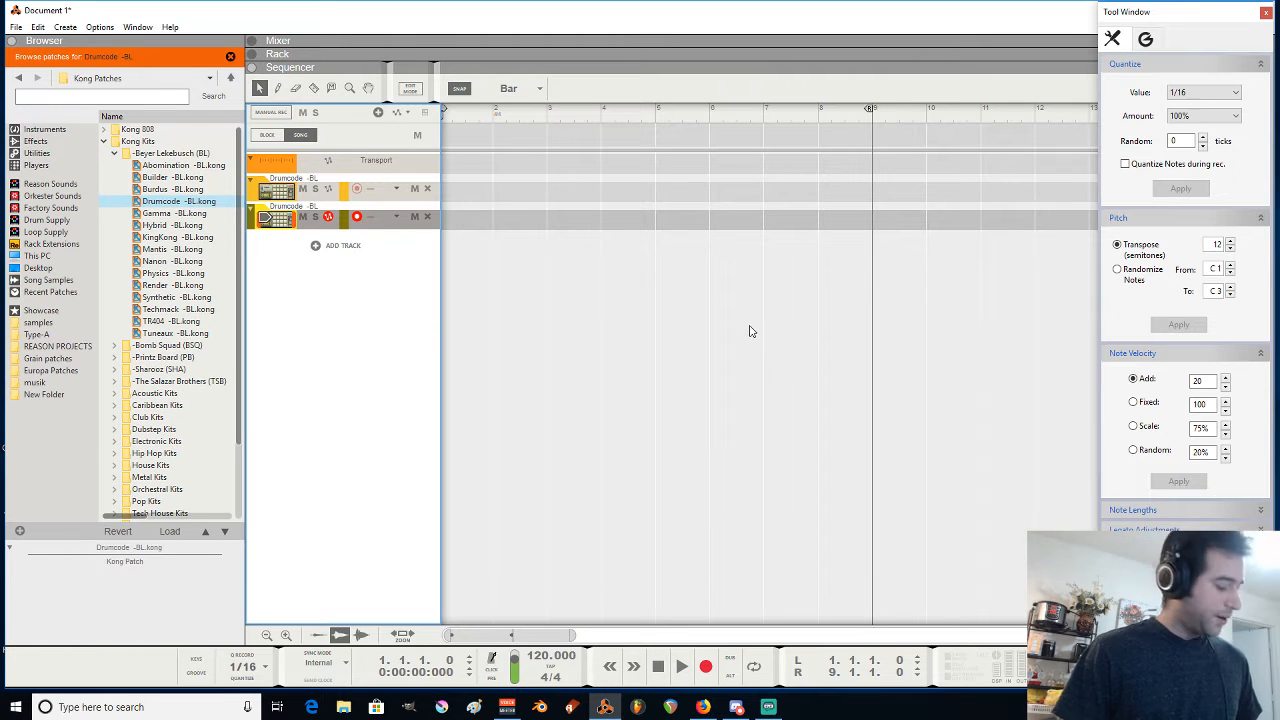
scroll(751, 331, up, 3)
scroll(749, 330, down, 3)
scroll(748, 328, up, 3)
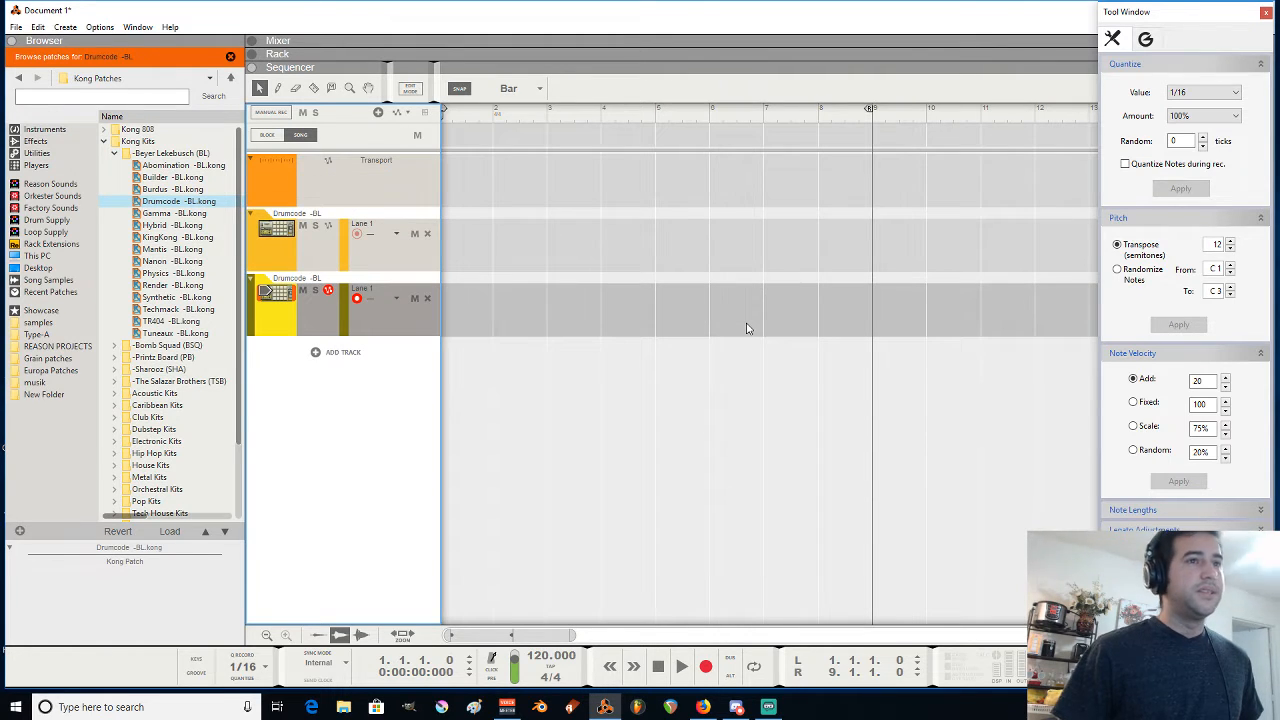
scroll(589, 322, down, 3)
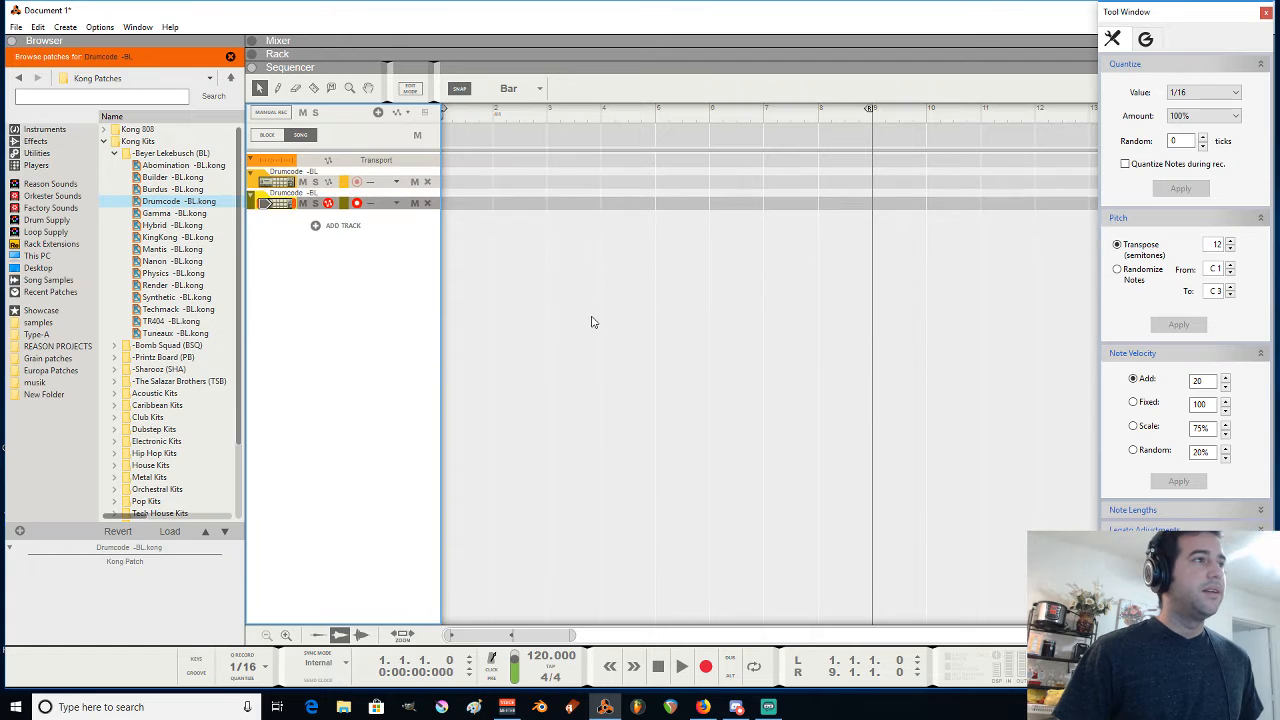
scroll(594, 318, up, 3)
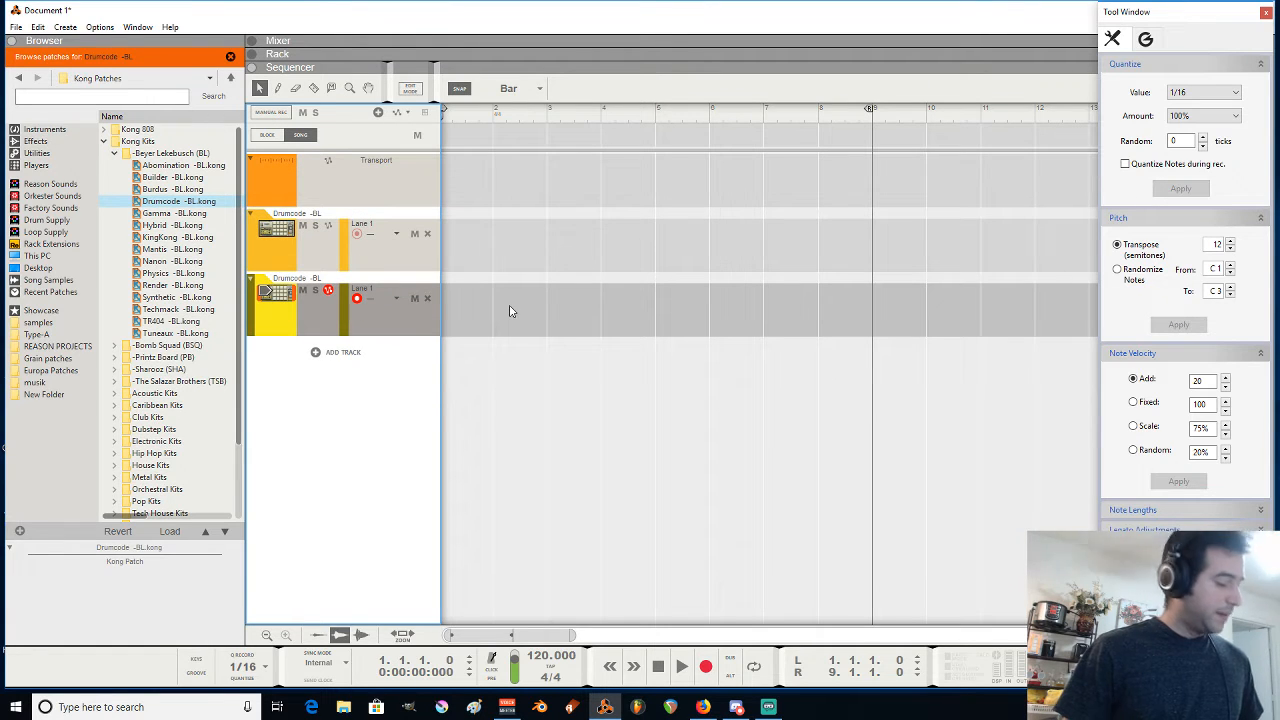
Try zooming the sequencer timeline out and in and scrolling along the bars, returning to bar 1
scroll(566, 155, down, 2)
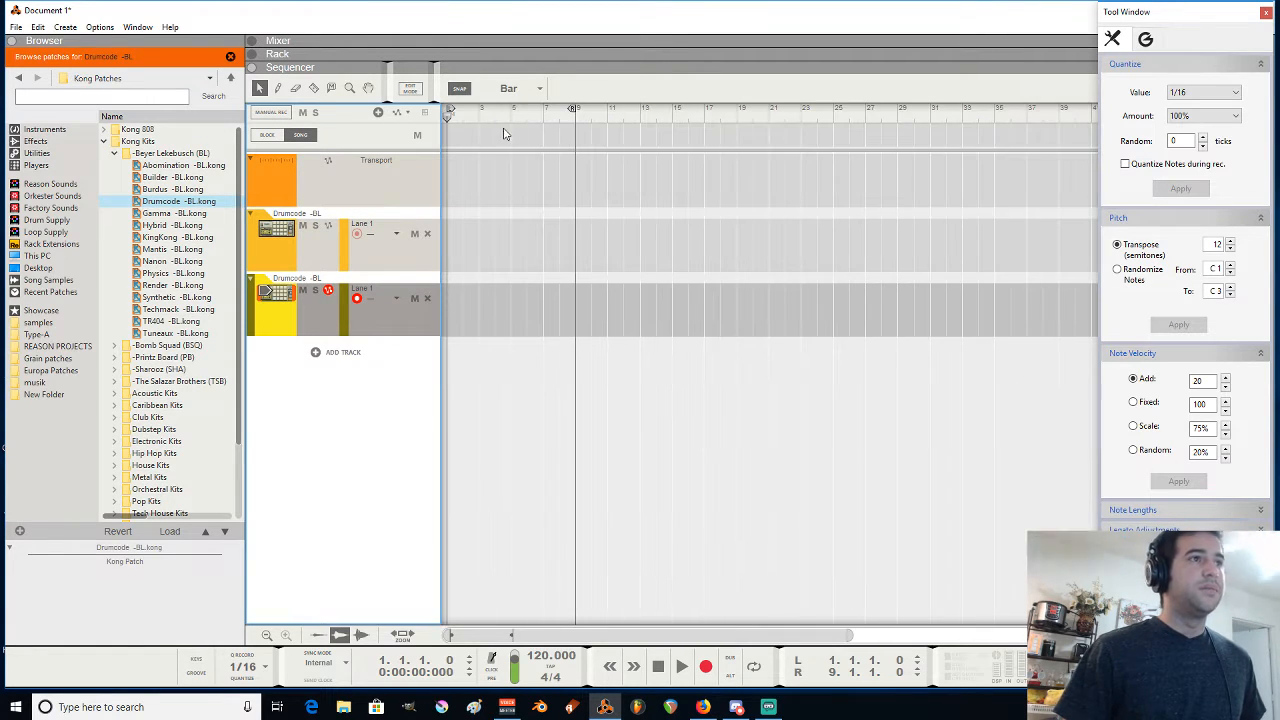
scroll(504, 118, down, 3)
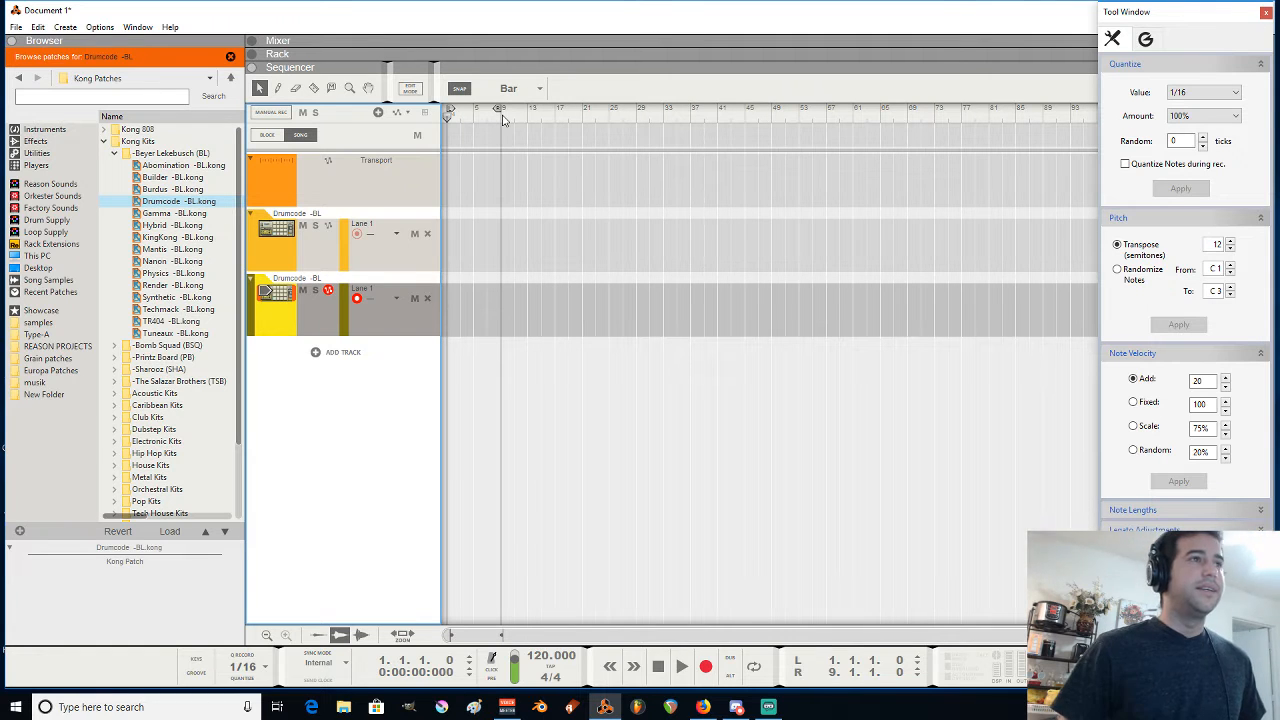
scroll(503, 118, down, 2)
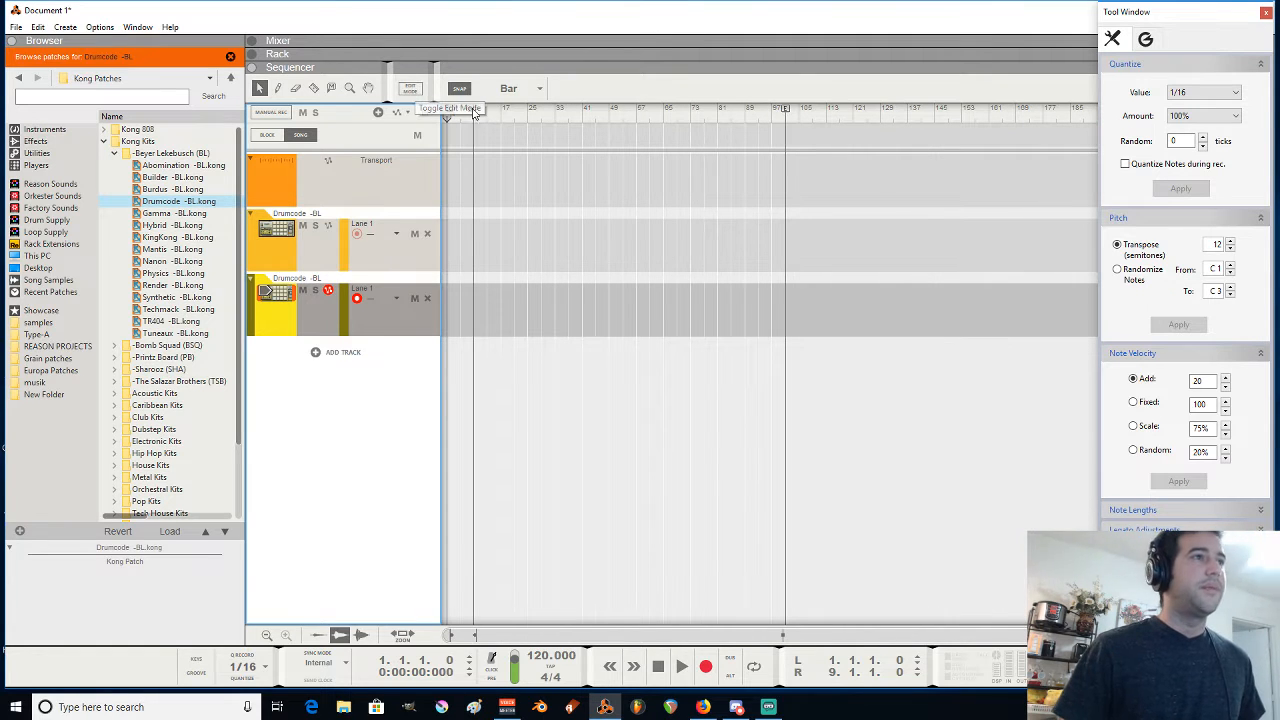
scroll(477, 125, up, 5)
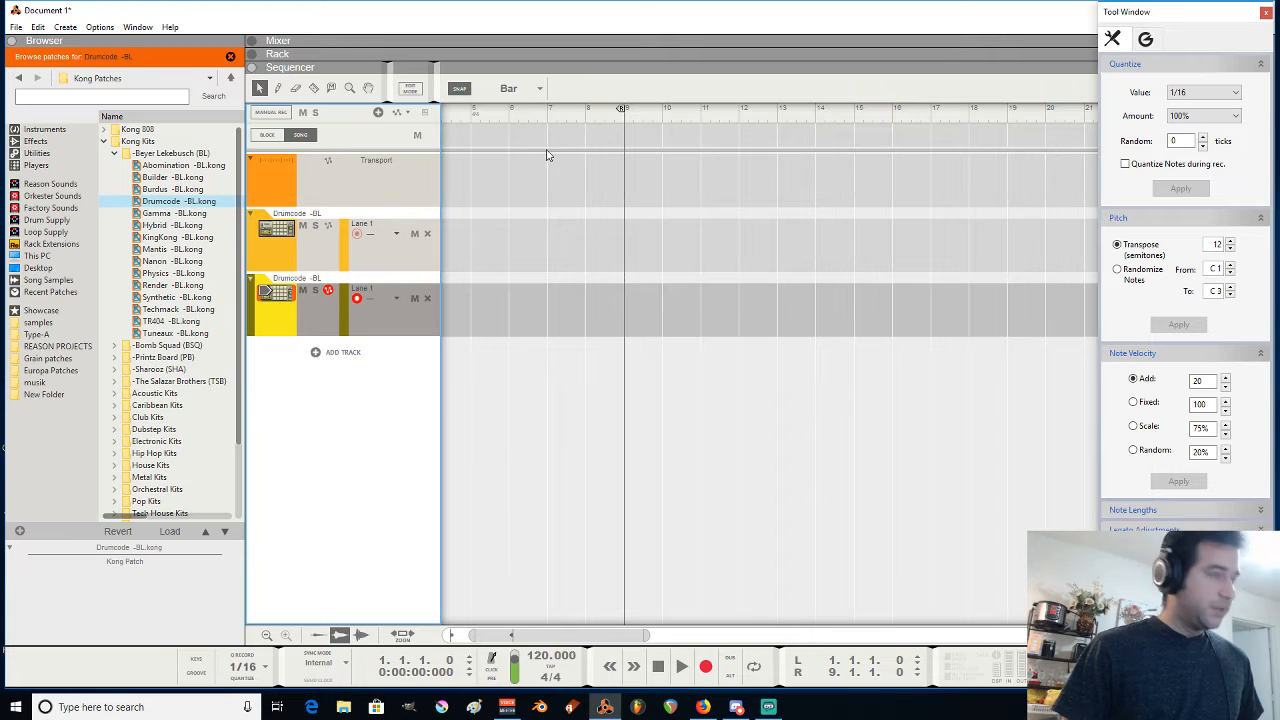
scroll(646, 201, right, 3)
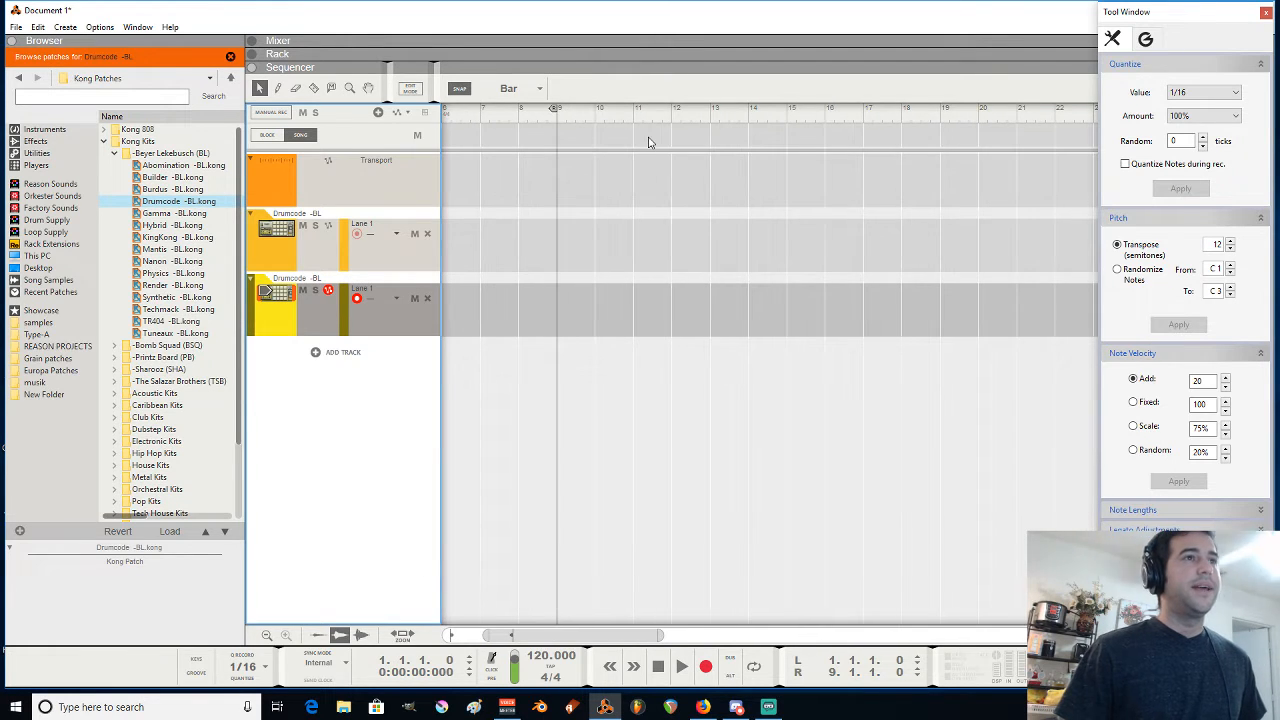
scroll(650, 145, left, 8)
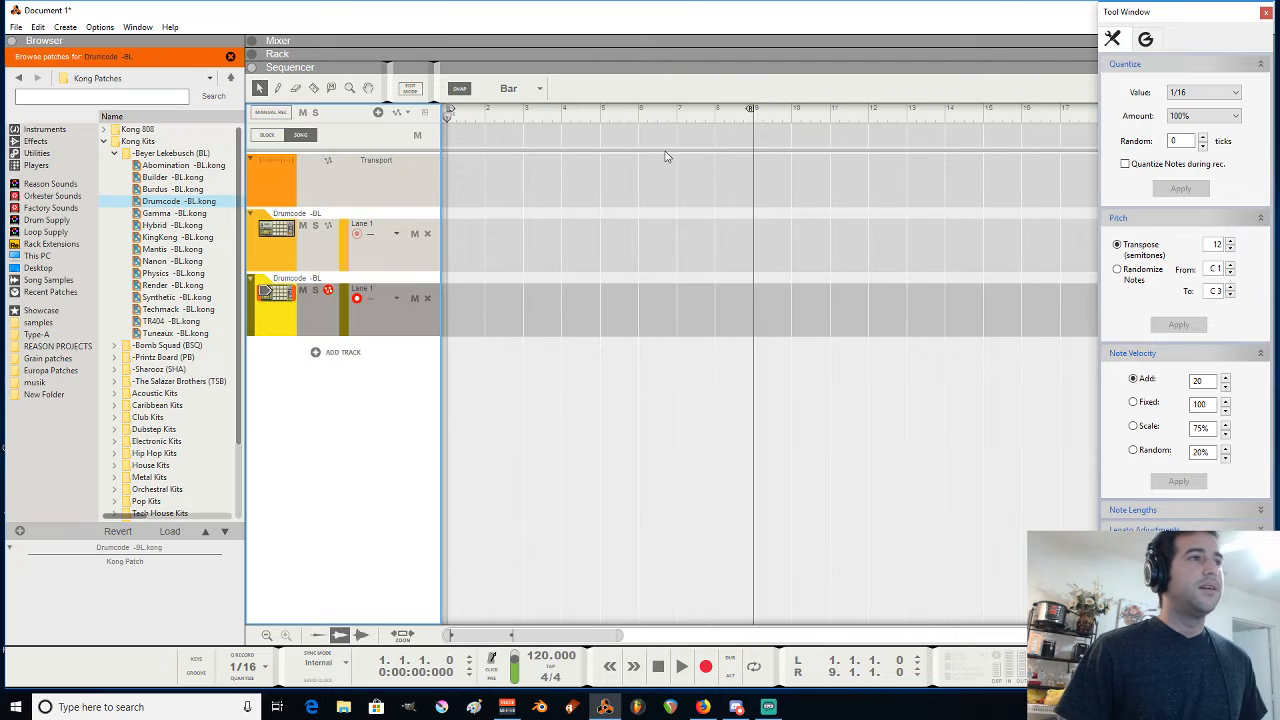
scroll(500, 125, up, 3)
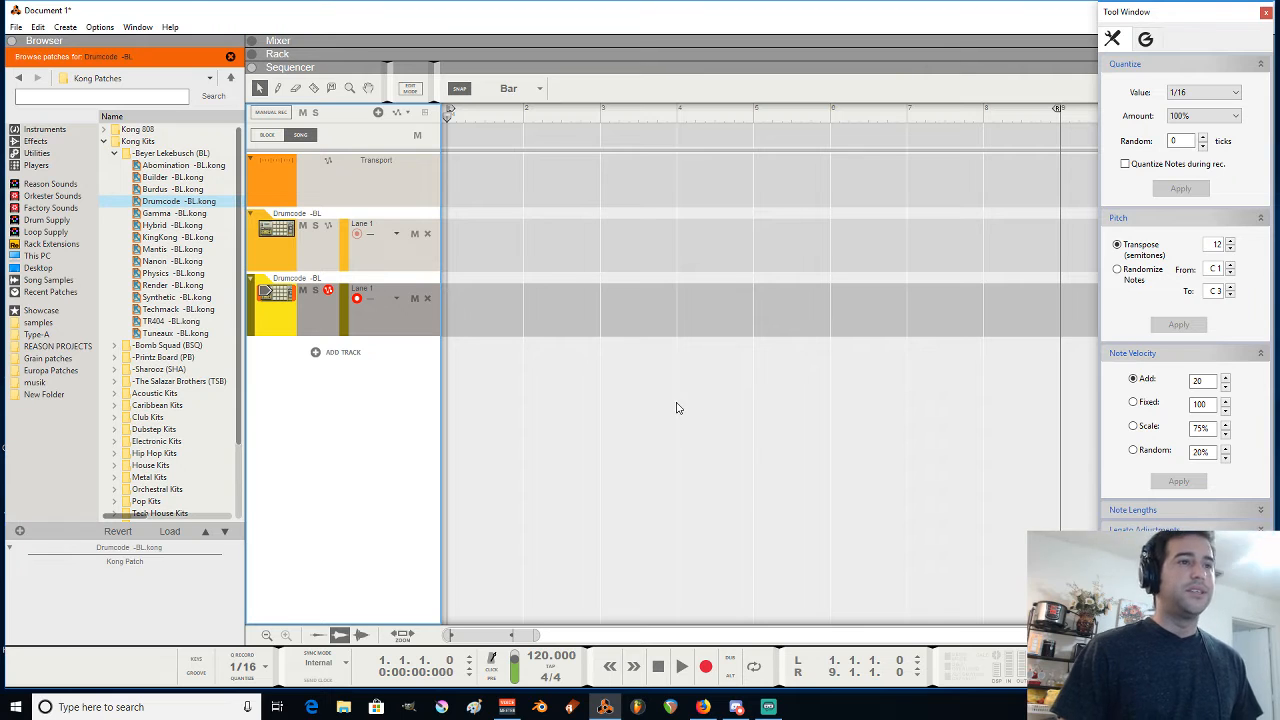
Create a one-bar clip at bar 1 on the lower Drumcode -BL track and open it for editing with snap set to 1/16
alt+click(477, 294)
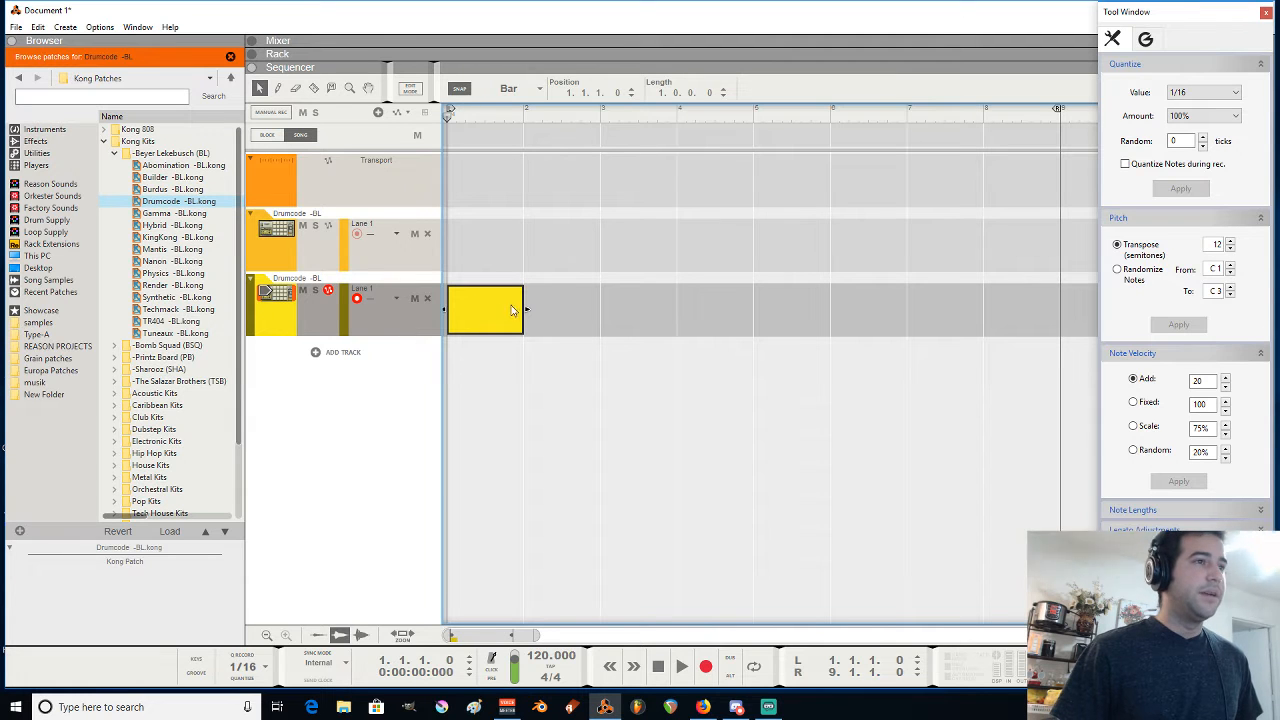
double_click(494, 309)
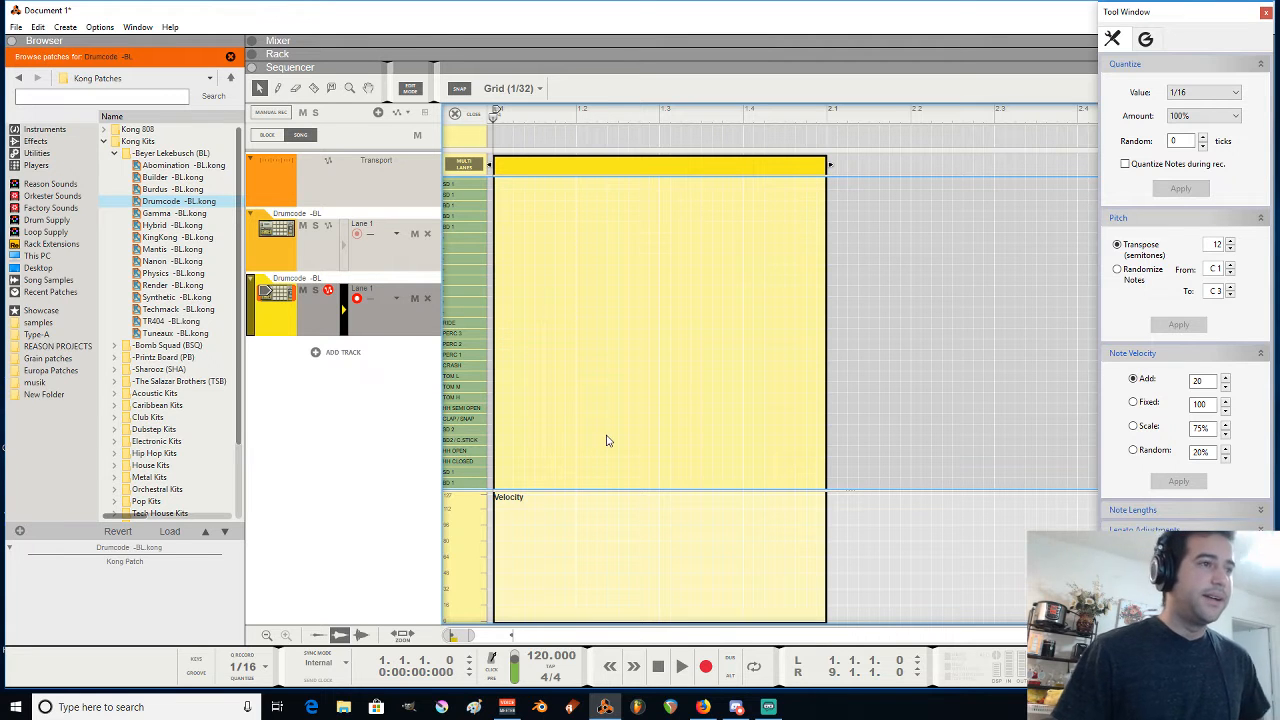
click(540, 92)
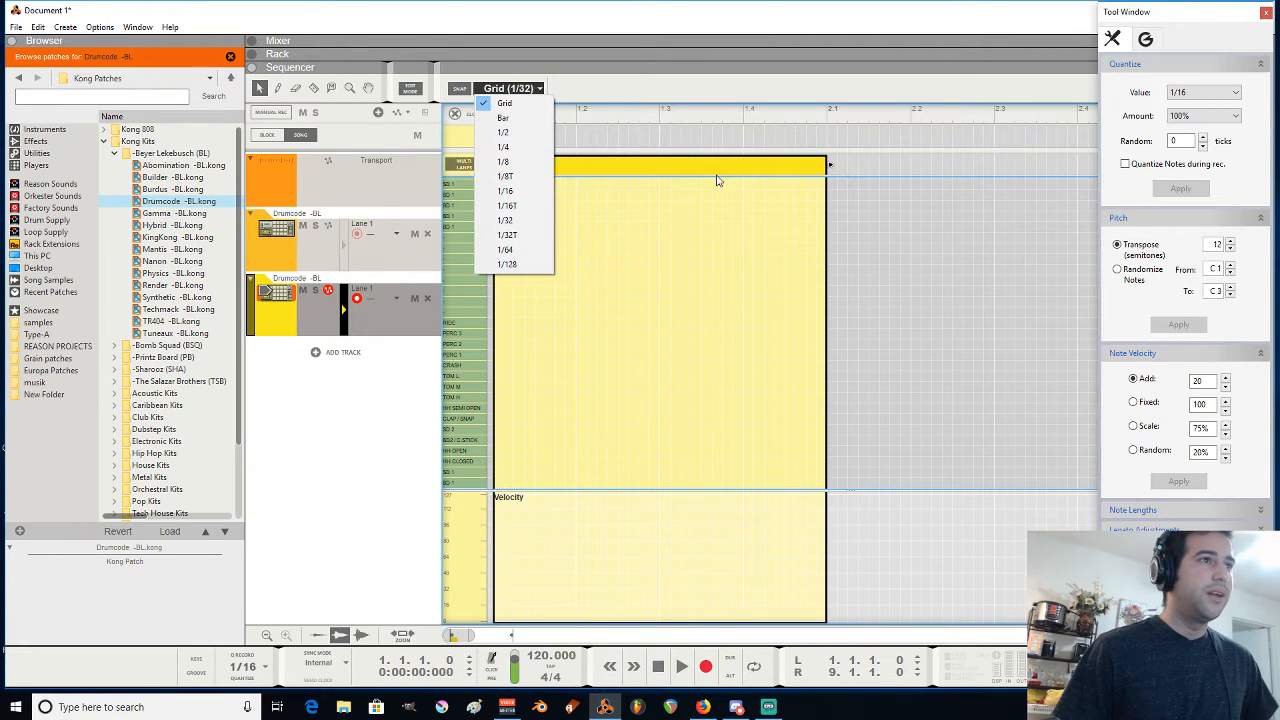
click(528, 191)
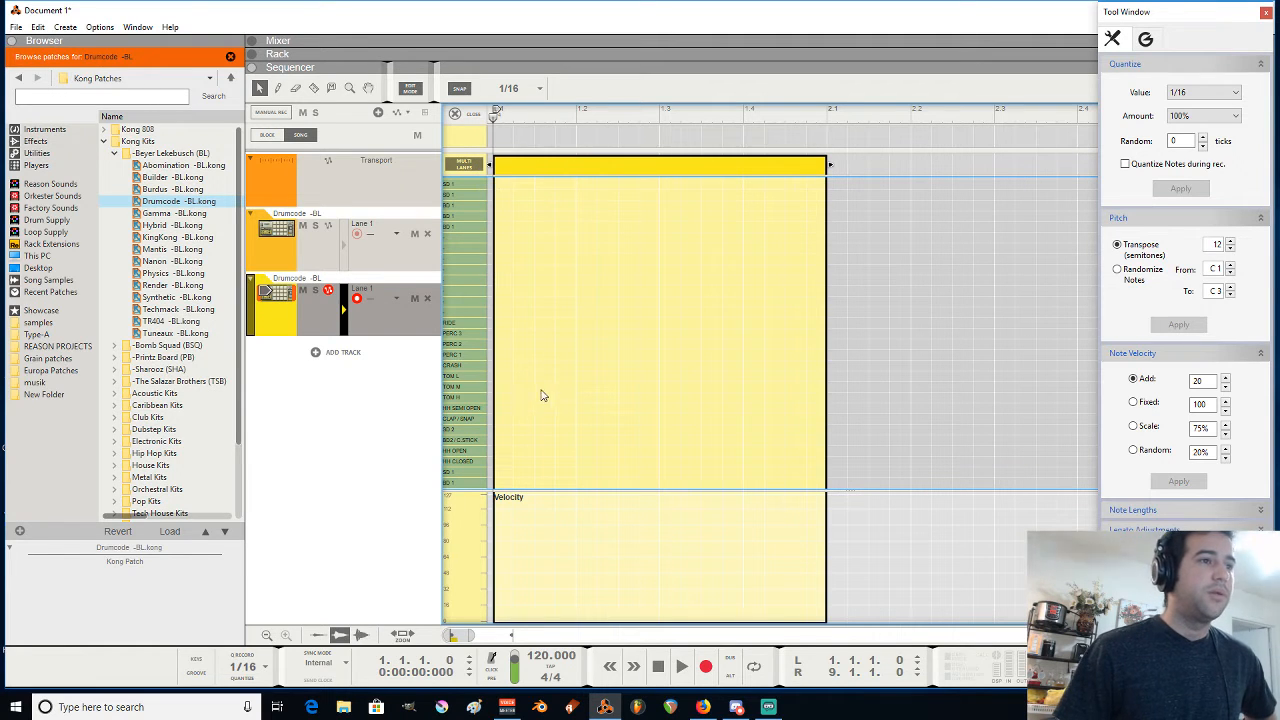
Add four 1/16 bass drum notes on C 1, one on each beat of the clip
double_click(508, 484)
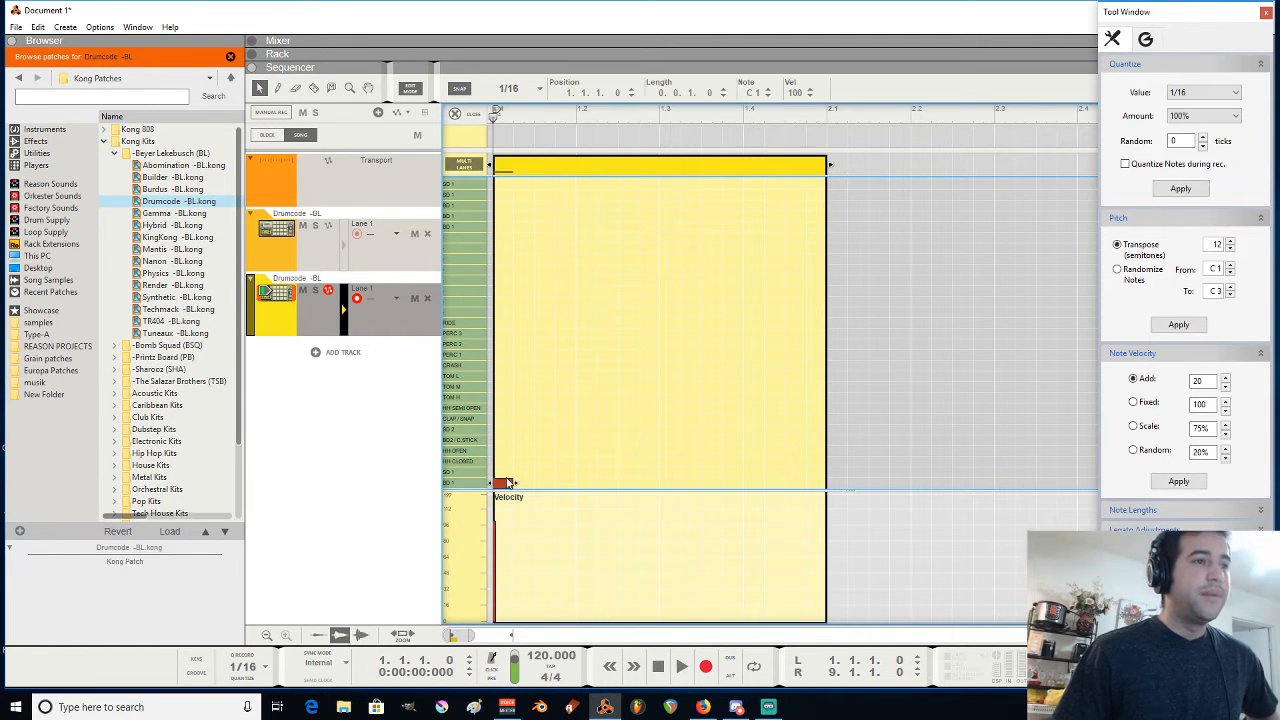
double_click(586, 484)
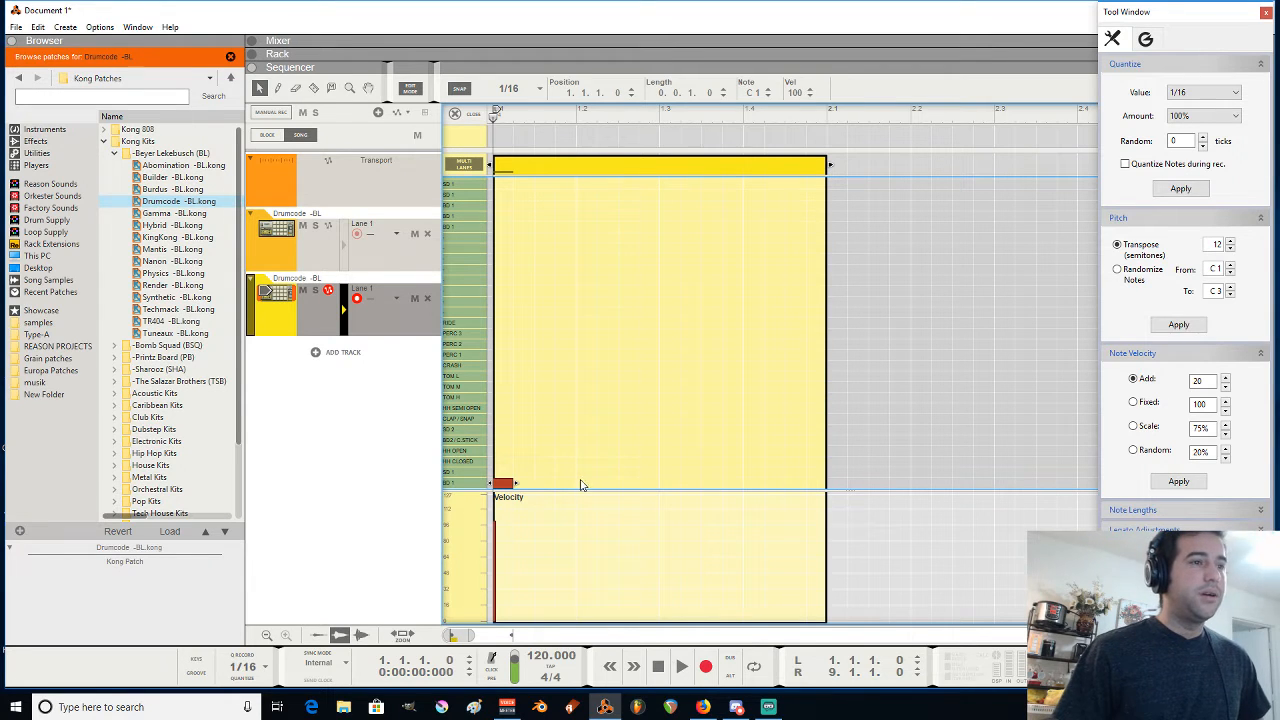
double_click(670, 484)
double_click(754, 484)
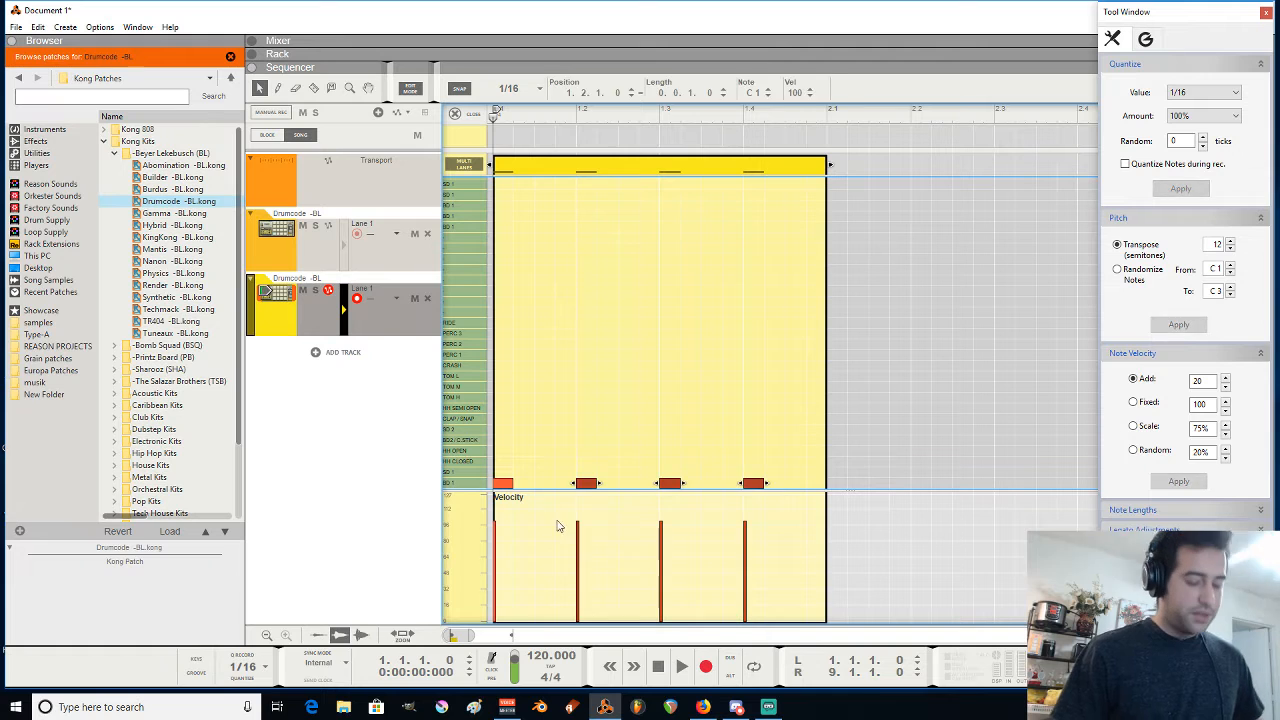
Try selecting groups of the bass drum notes and shifting them off the beat, and restore the four on-beat notes
key(Delete)
drag(556, 447, 588, 491)
drag(630, 452, 669, 490)
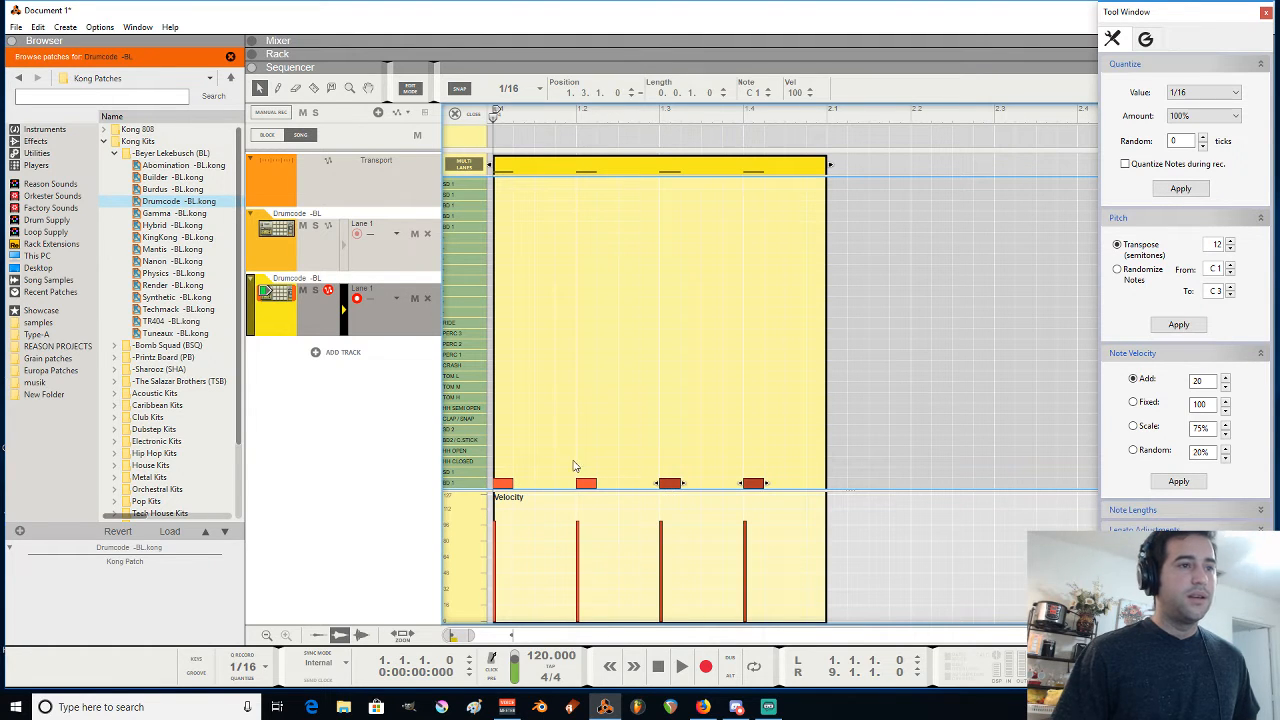
drag(573, 461, 770, 490)
key(Delete)
drag(560, 456, 435, 503)
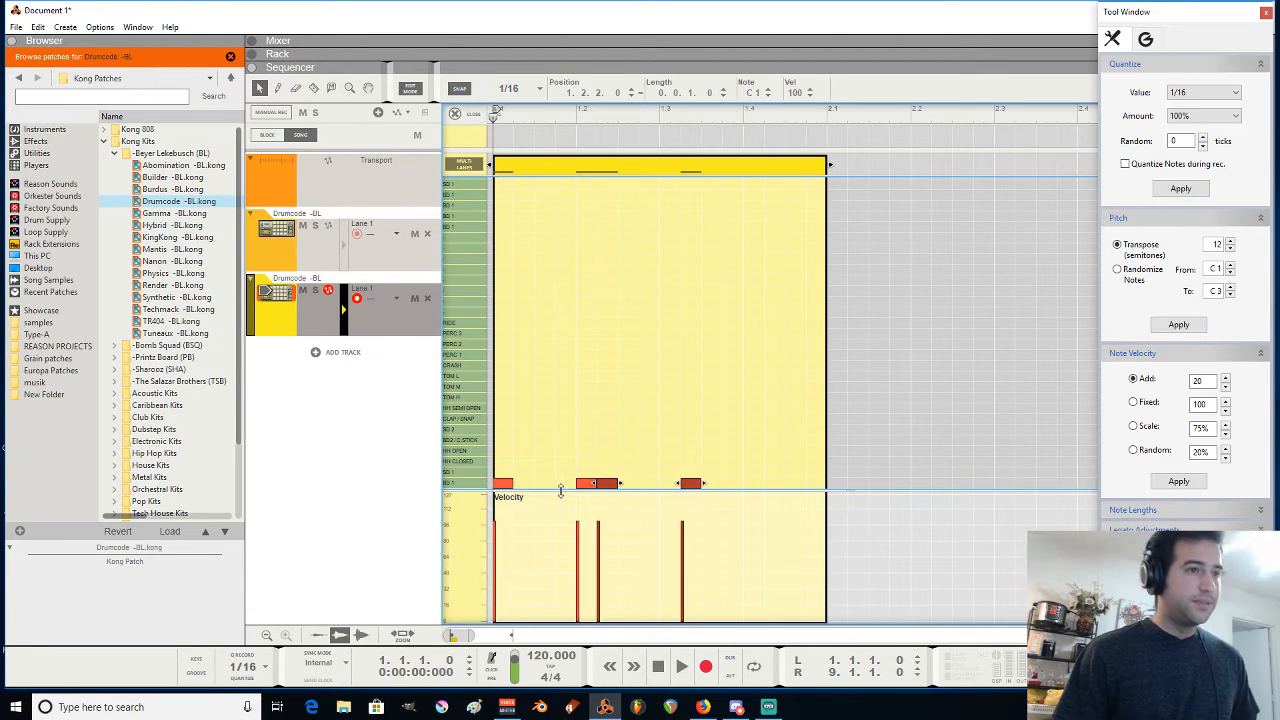
drag(588, 484, 674, 486)
click(620, 486)
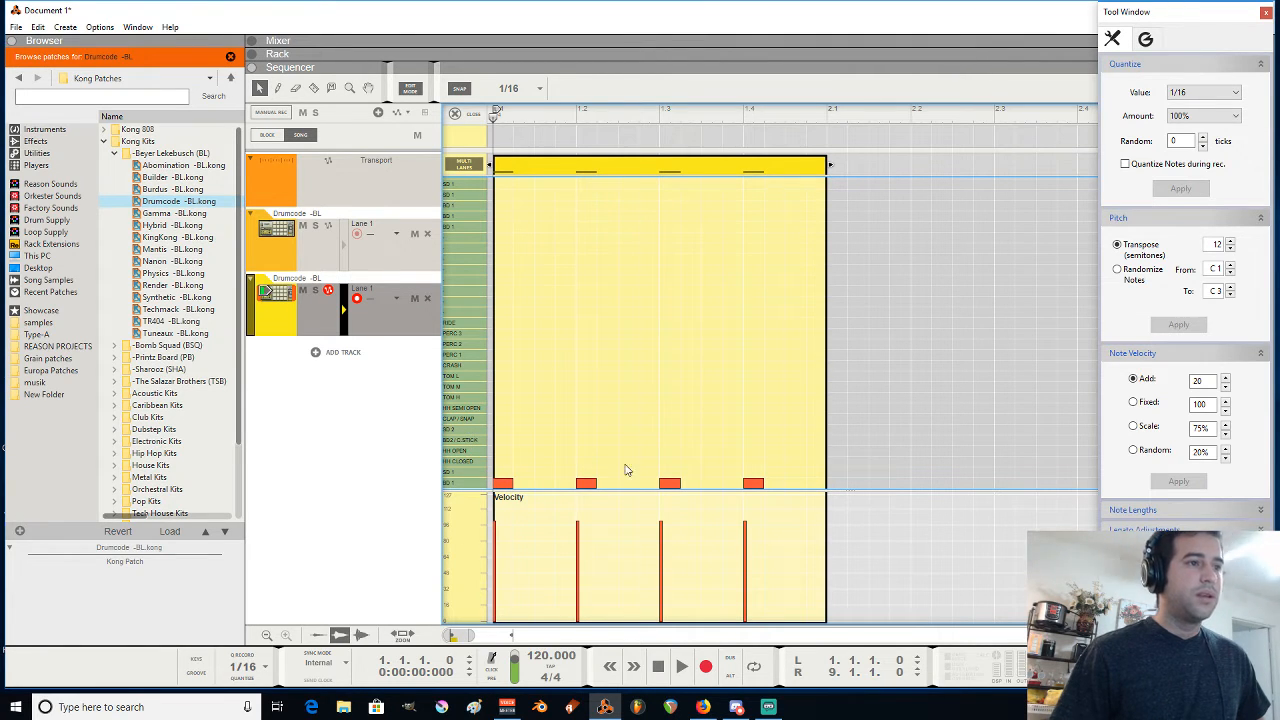
Add 1/16 snare notes on C# 1 at beats 2 and 4 of the clip and play the pattern
double_click(580, 472)
double_click(753, 472)
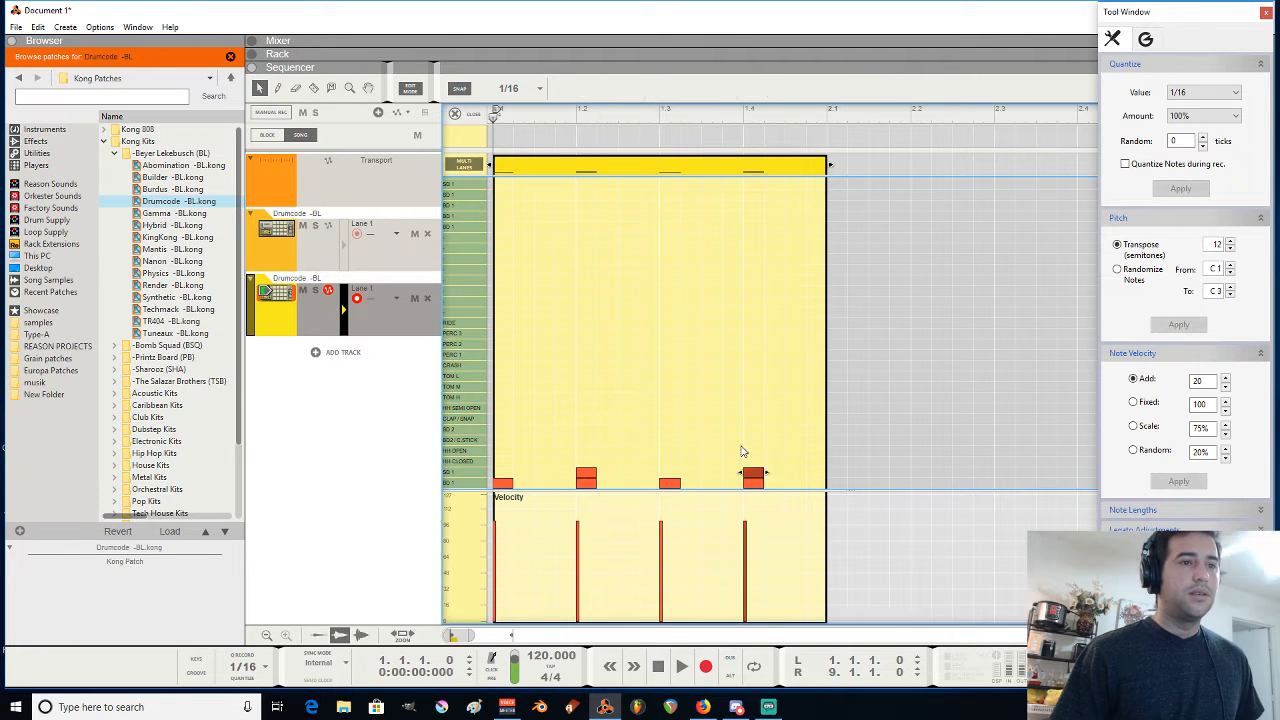
key(space)
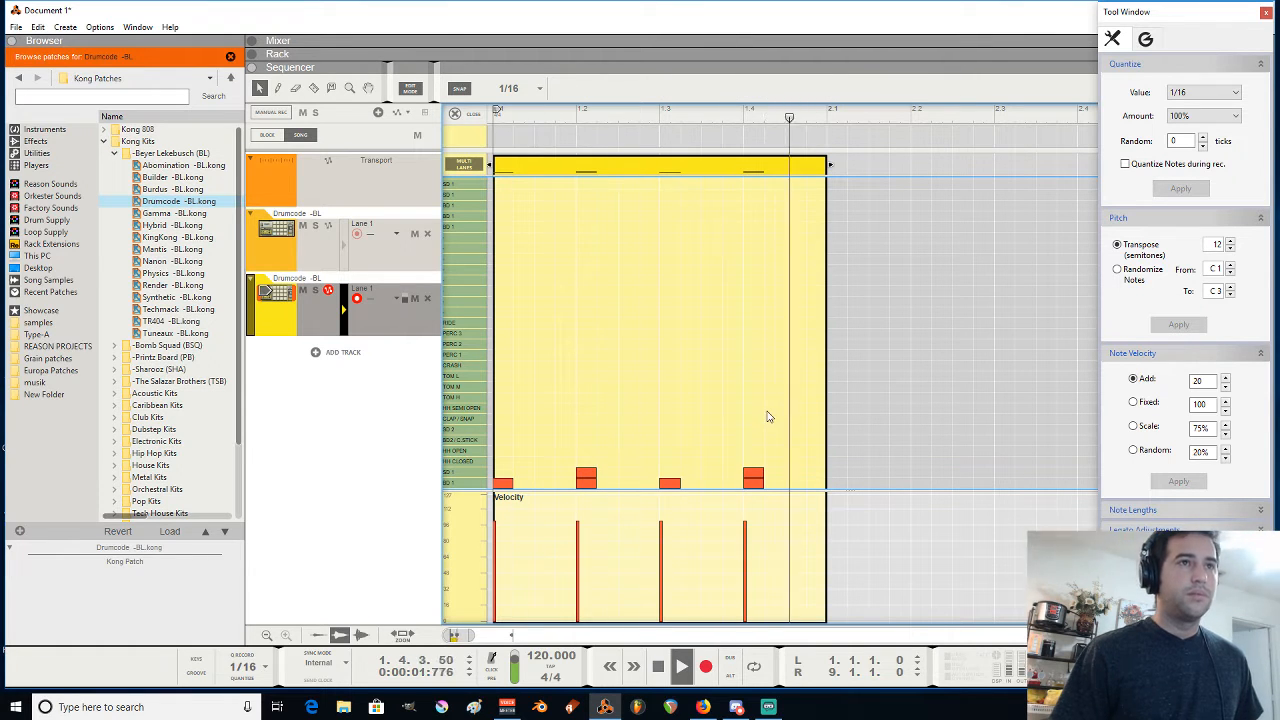
key(space)
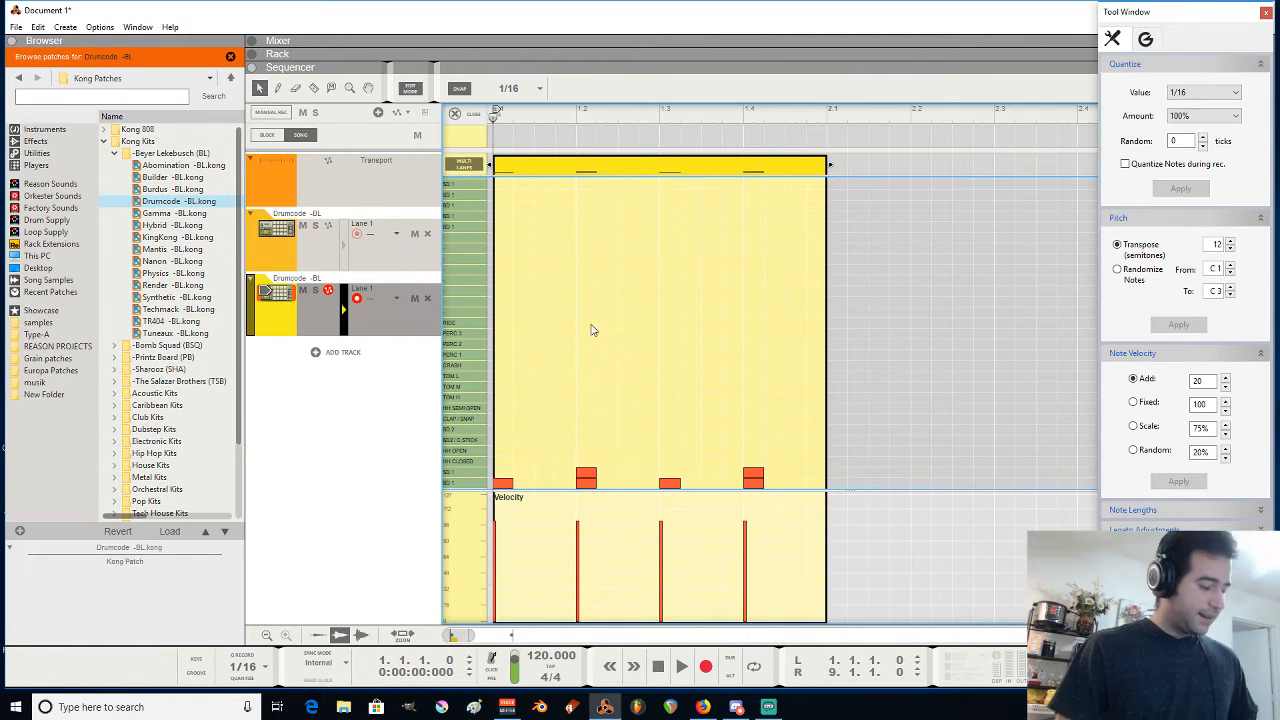
Turn off "Return to last start position on stop" in the general preferences
click(38, 27)
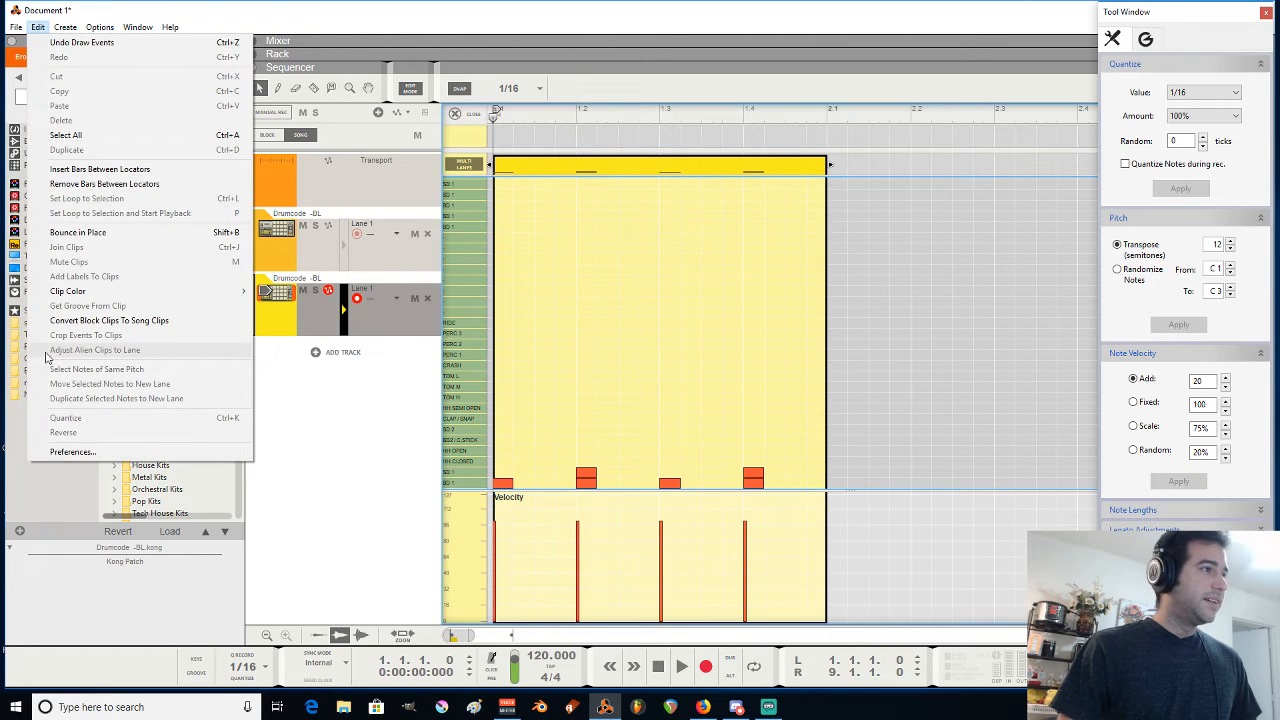
click(75, 452)
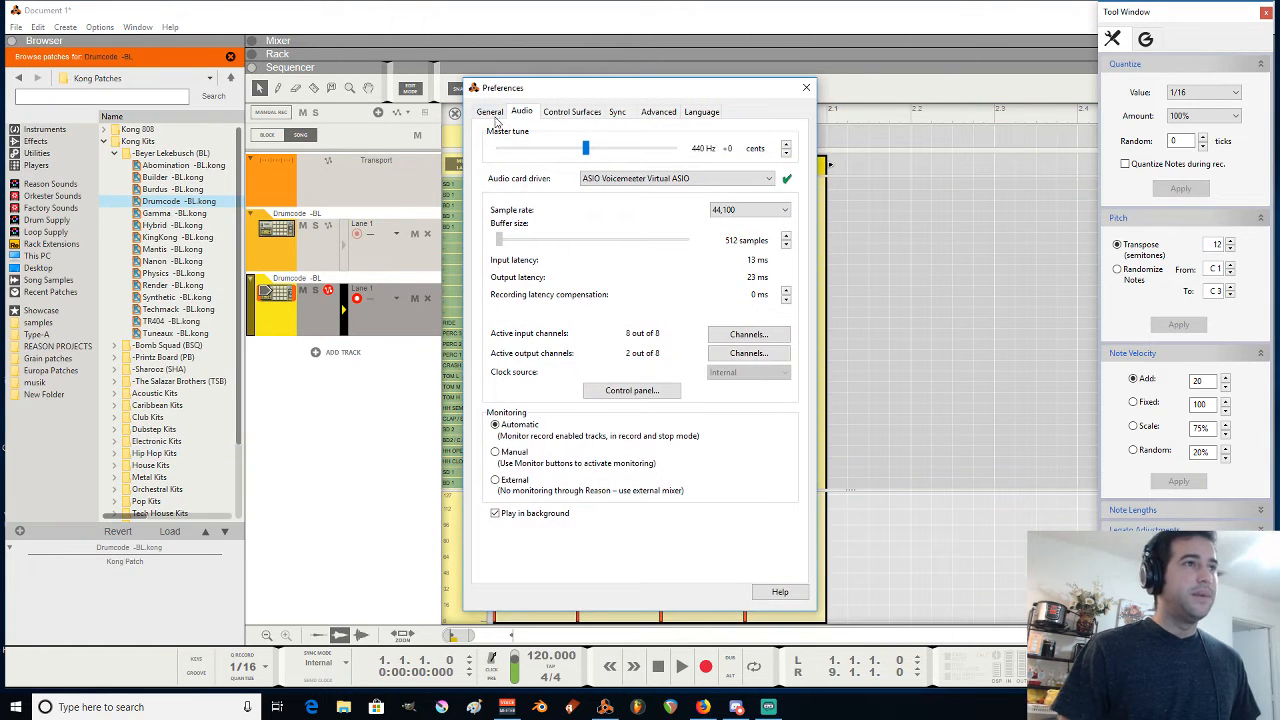
click(491, 112)
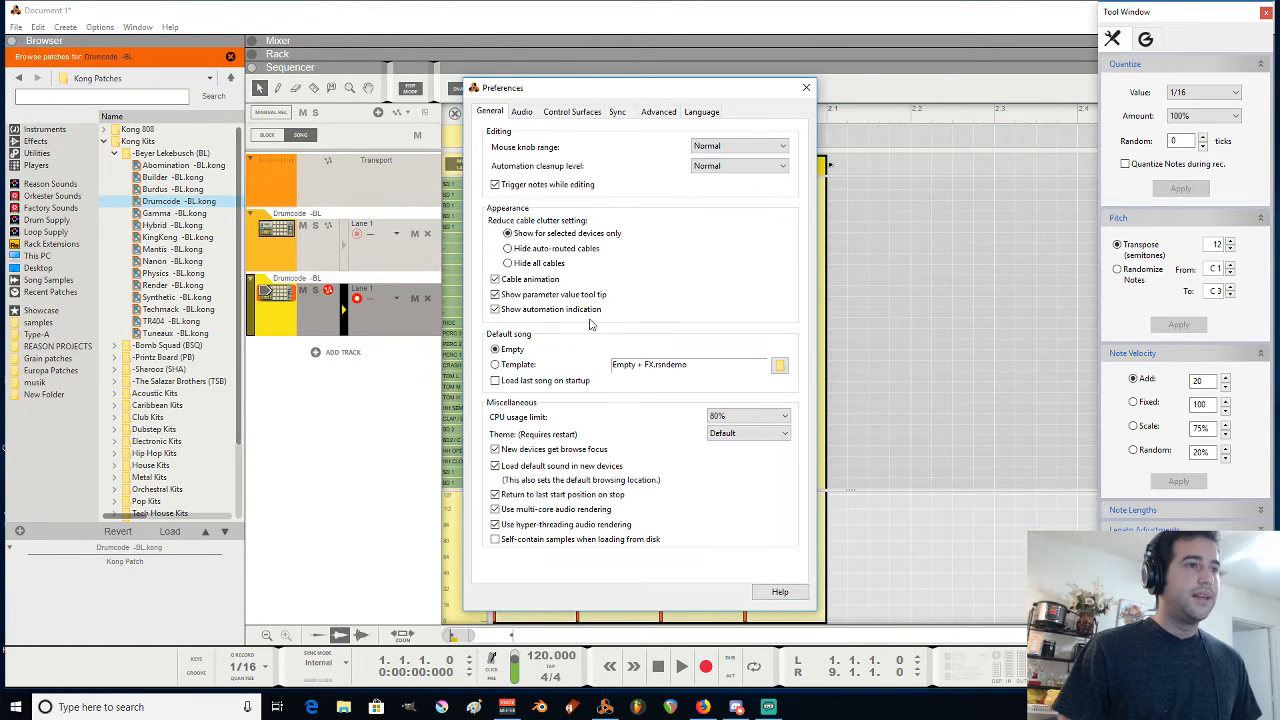
click(494, 494)
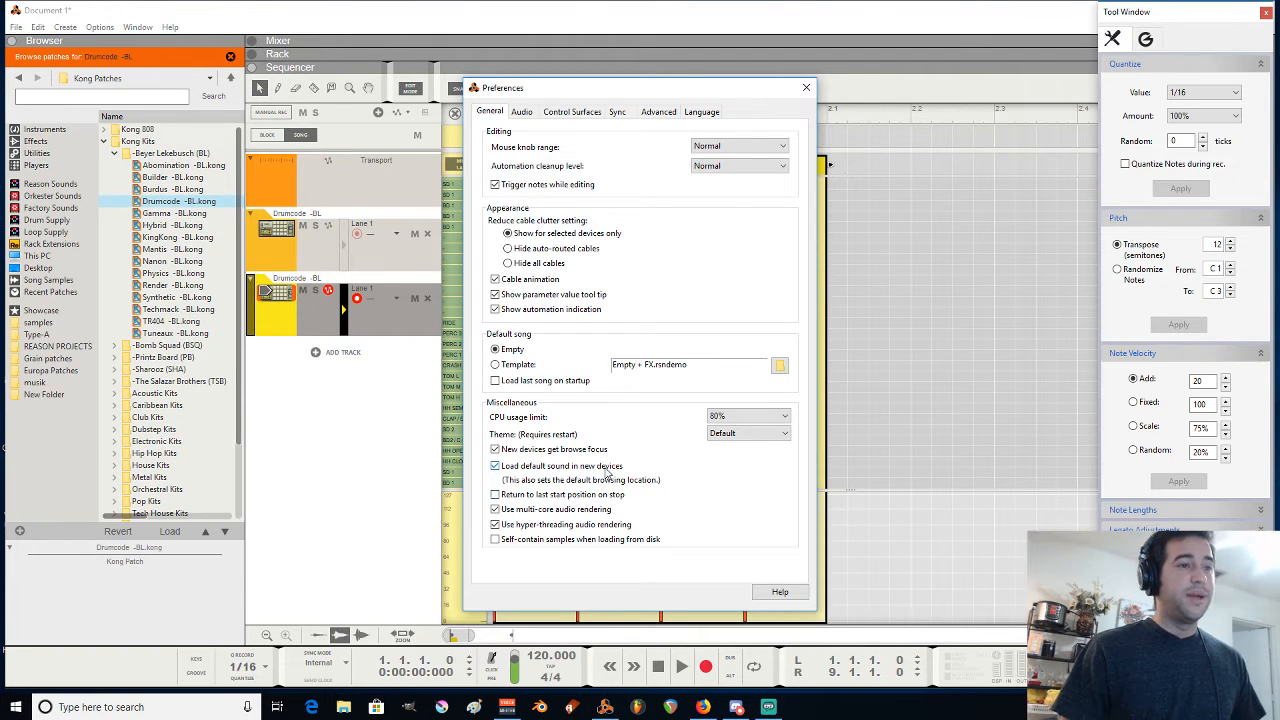
click(806, 88)
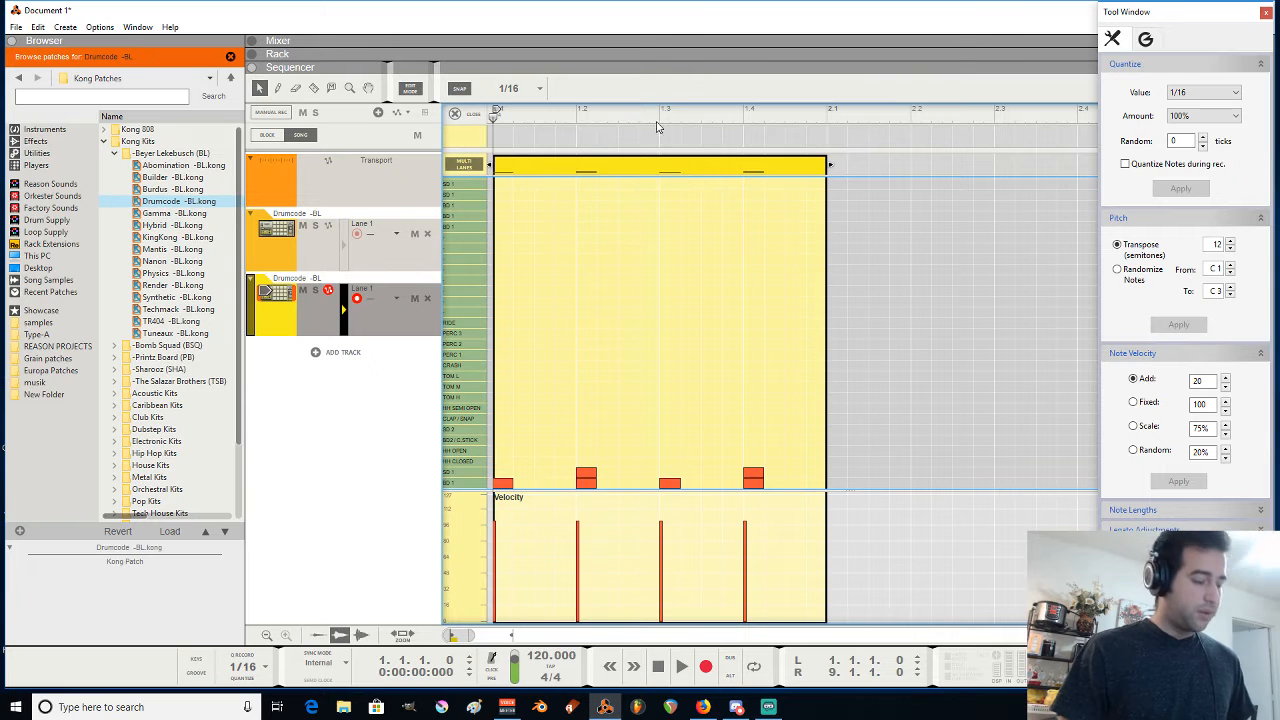
Start and stop playback several times, moving the playhead back to bar 1 by hand between runs
key(space)
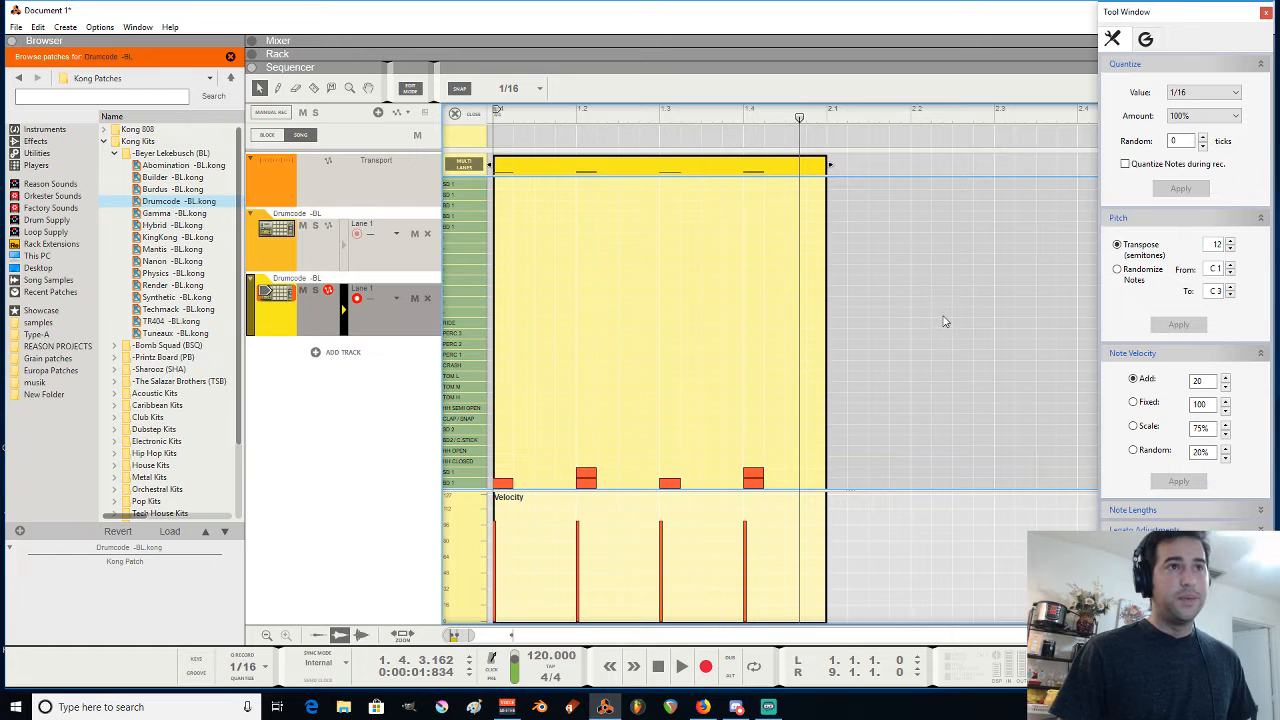
key(space)
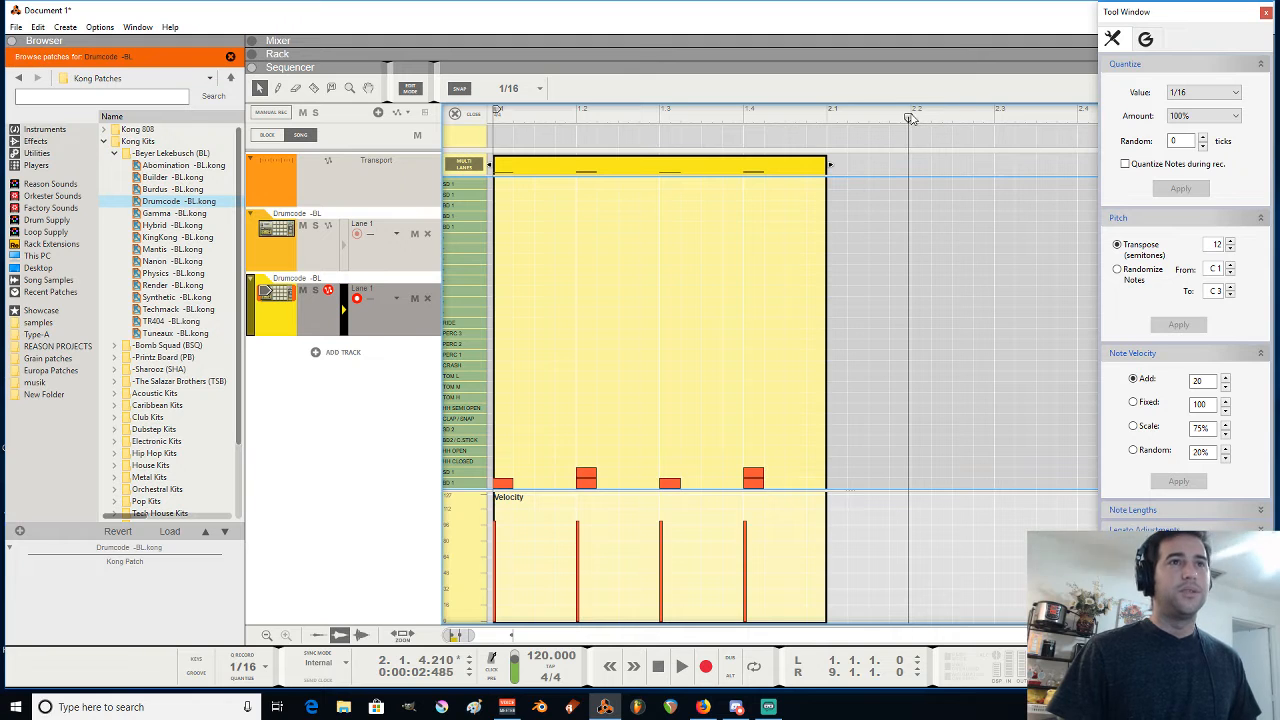
drag(910, 117, 566, 137)
key(space)
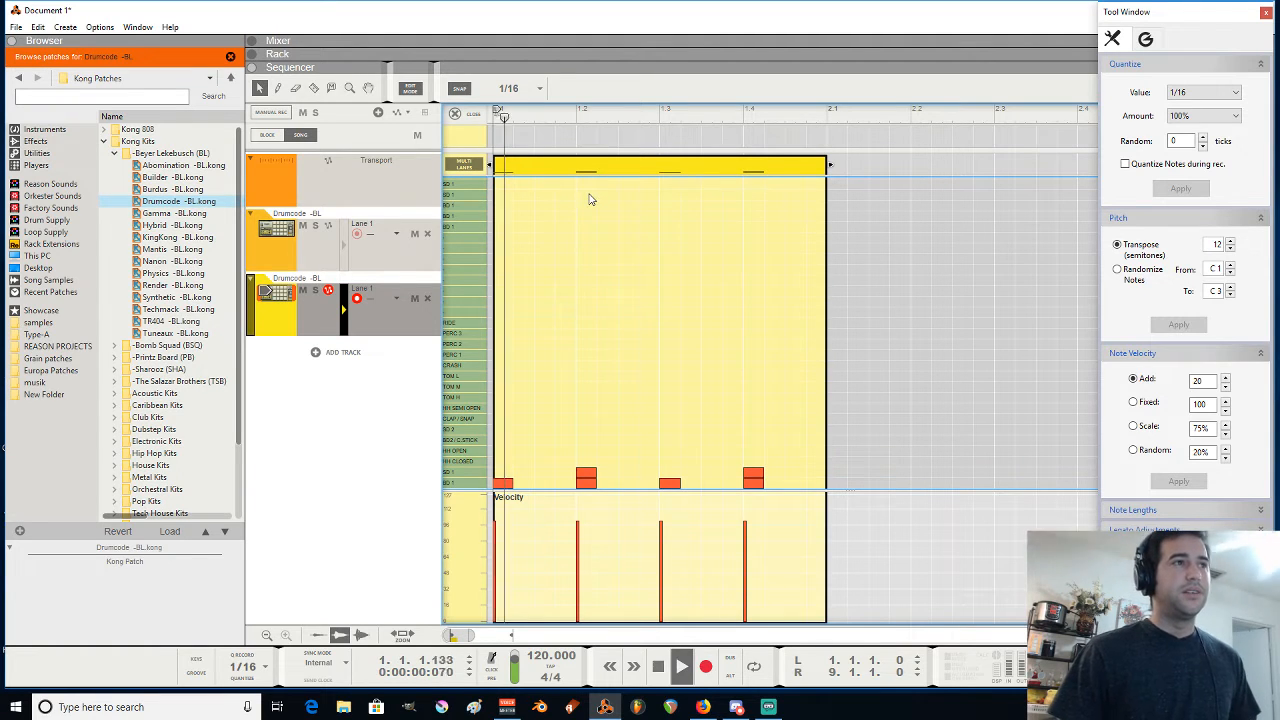
key(space)
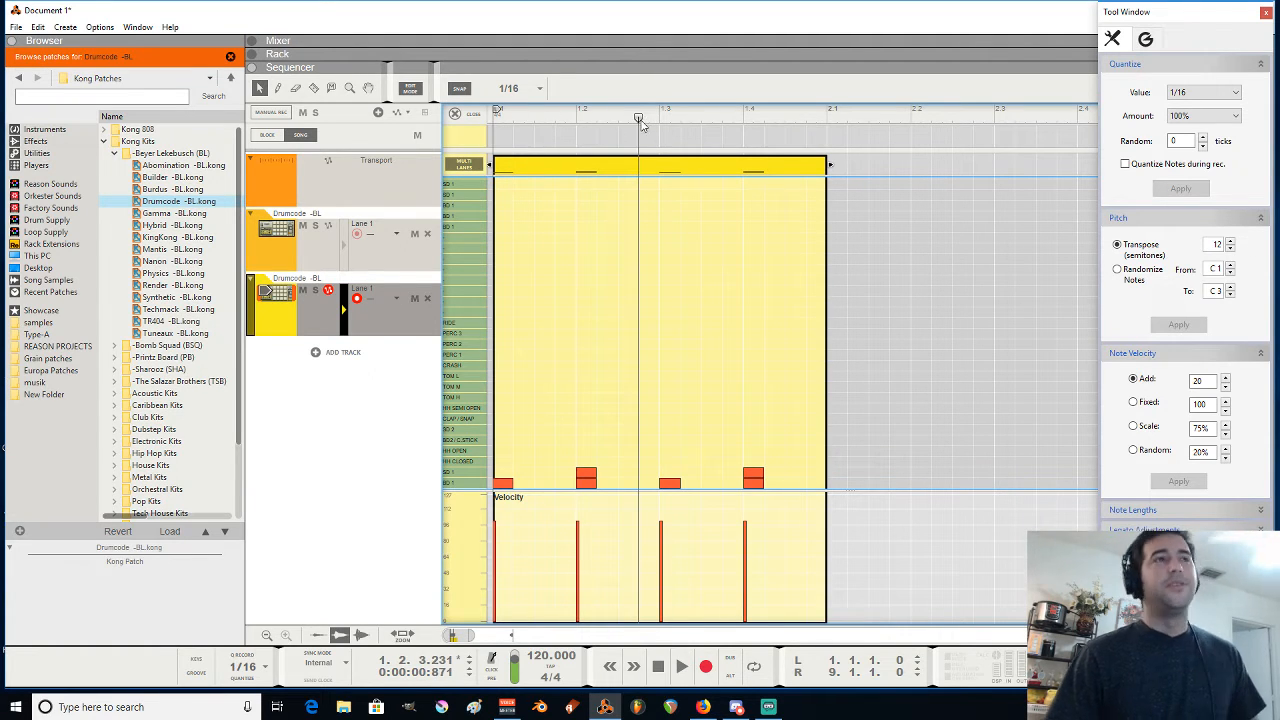
drag(641, 121, 448, 105)
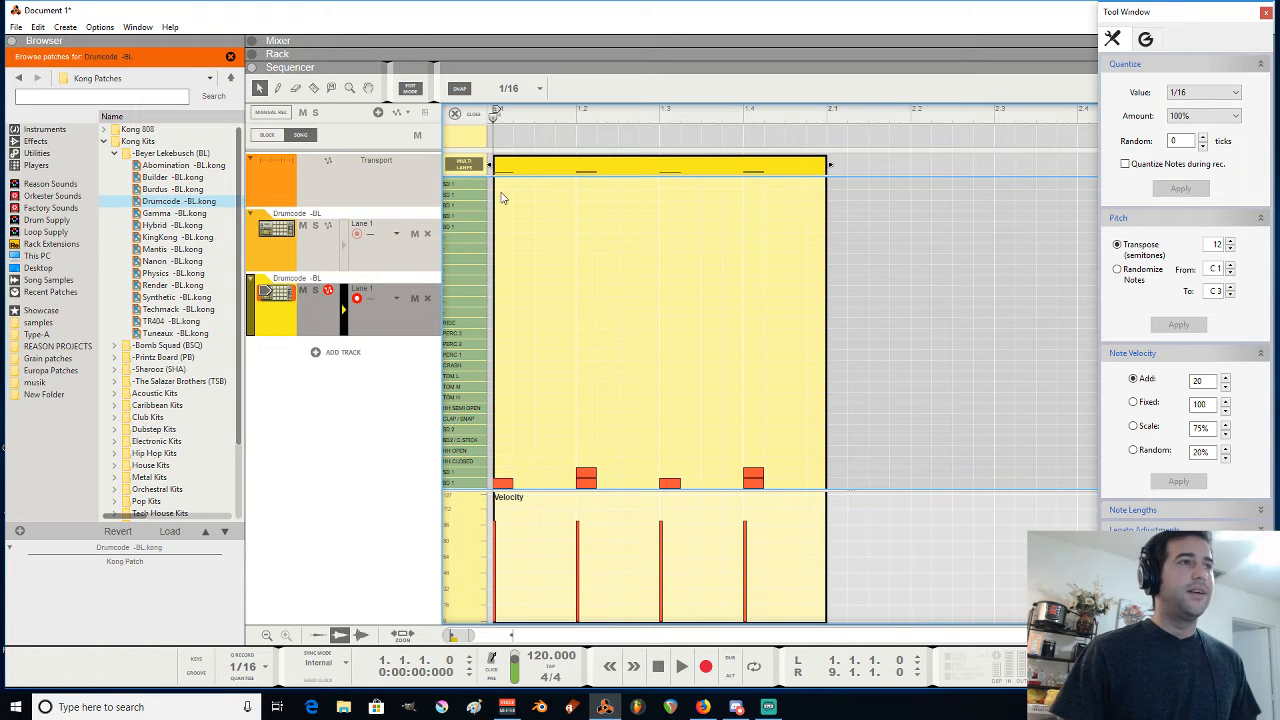
key(space)
key(space)
Turn "Return to last start position on stop" back on in the general preferences
click(38, 27)
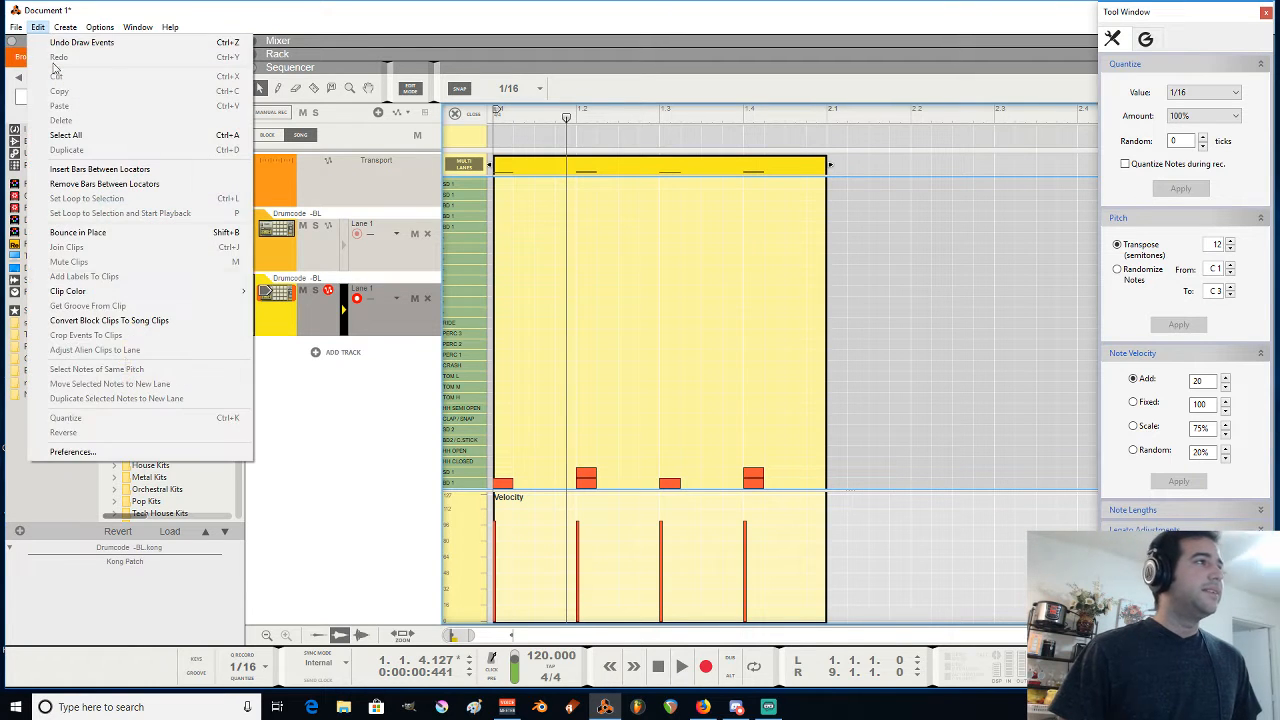
click(125, 452)
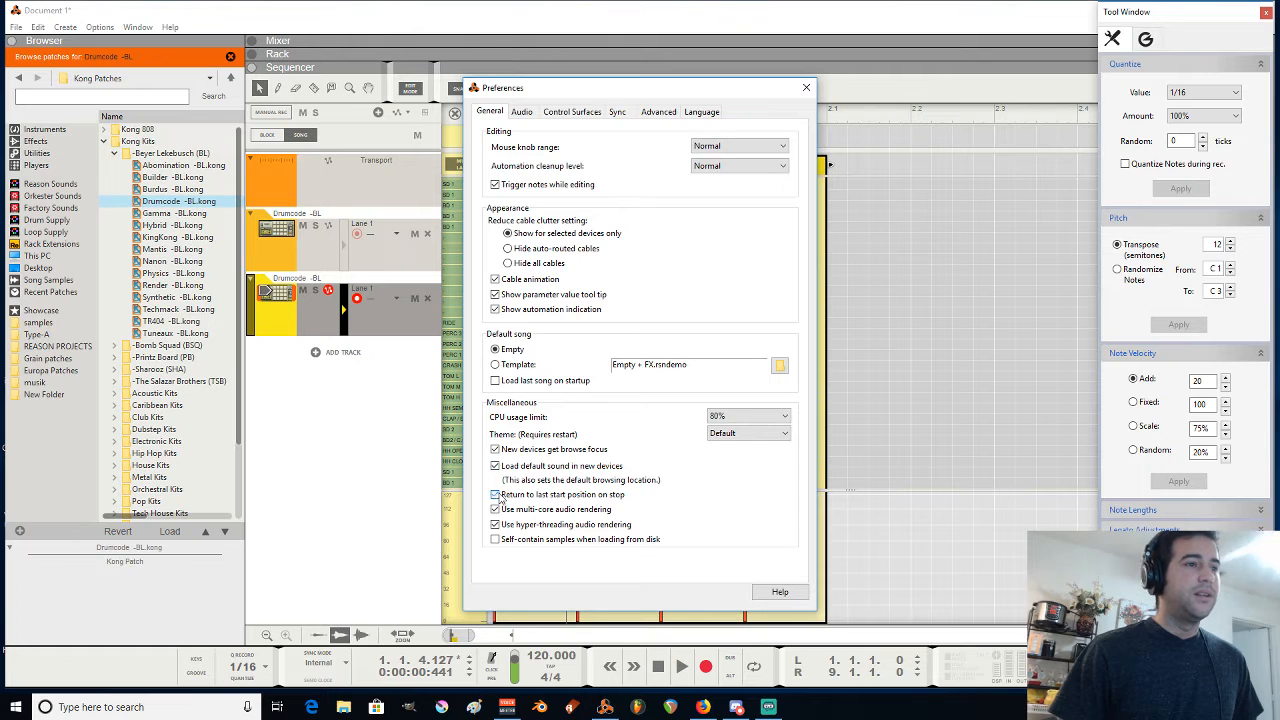
click(806, 87)
Test how playback stops from the current position, then reset the playhead to bar 1 and play the pattern again
key(space)
key(space)
key(space)
key(space)
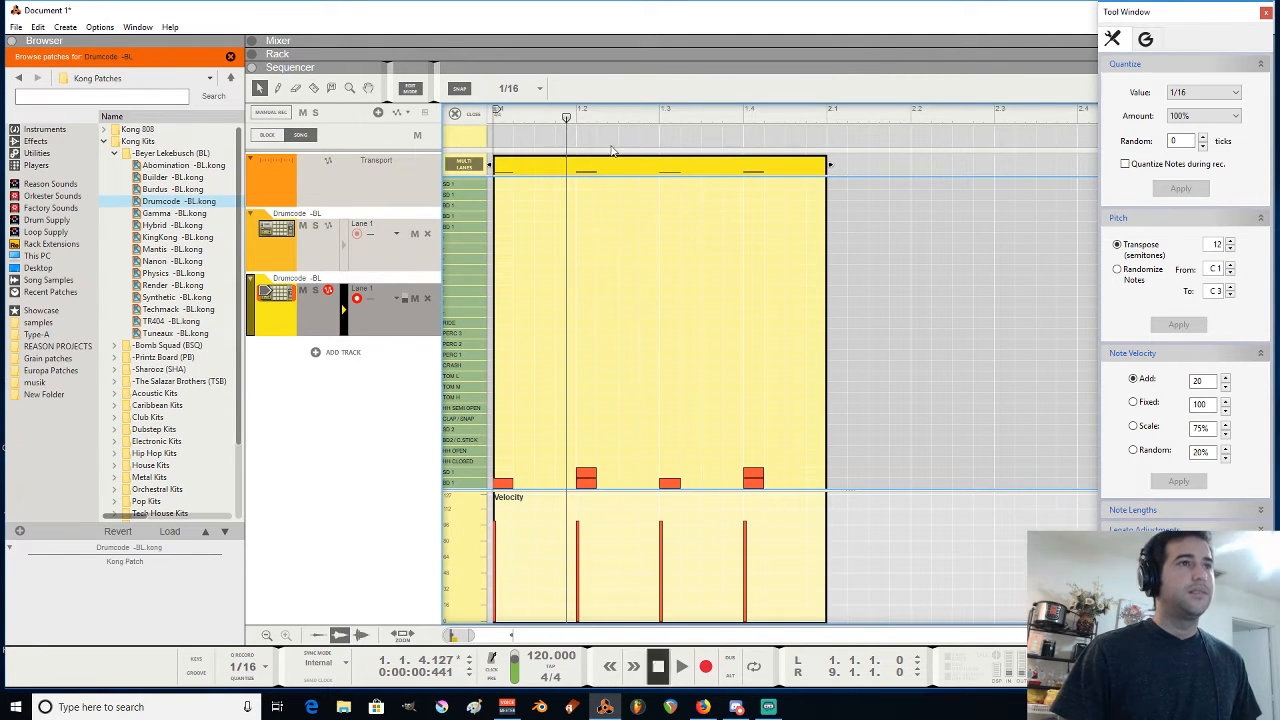
drag(570, 116, 376, 118)
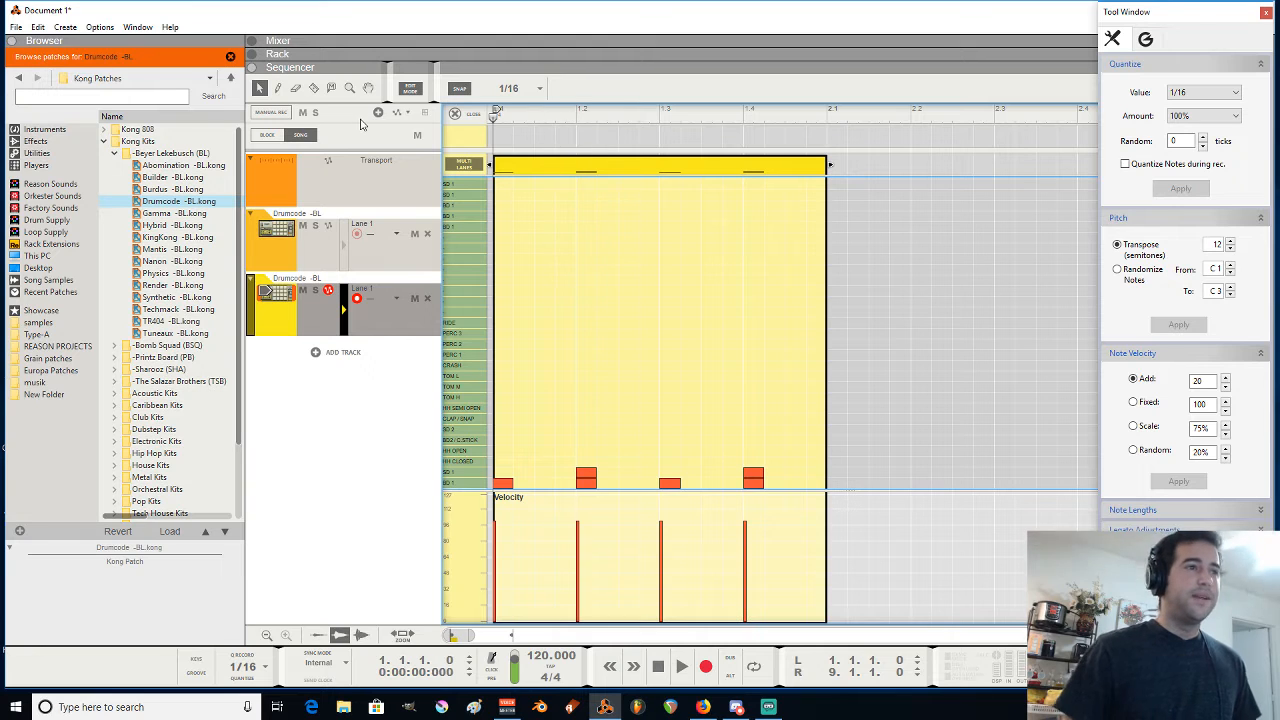
key(space)
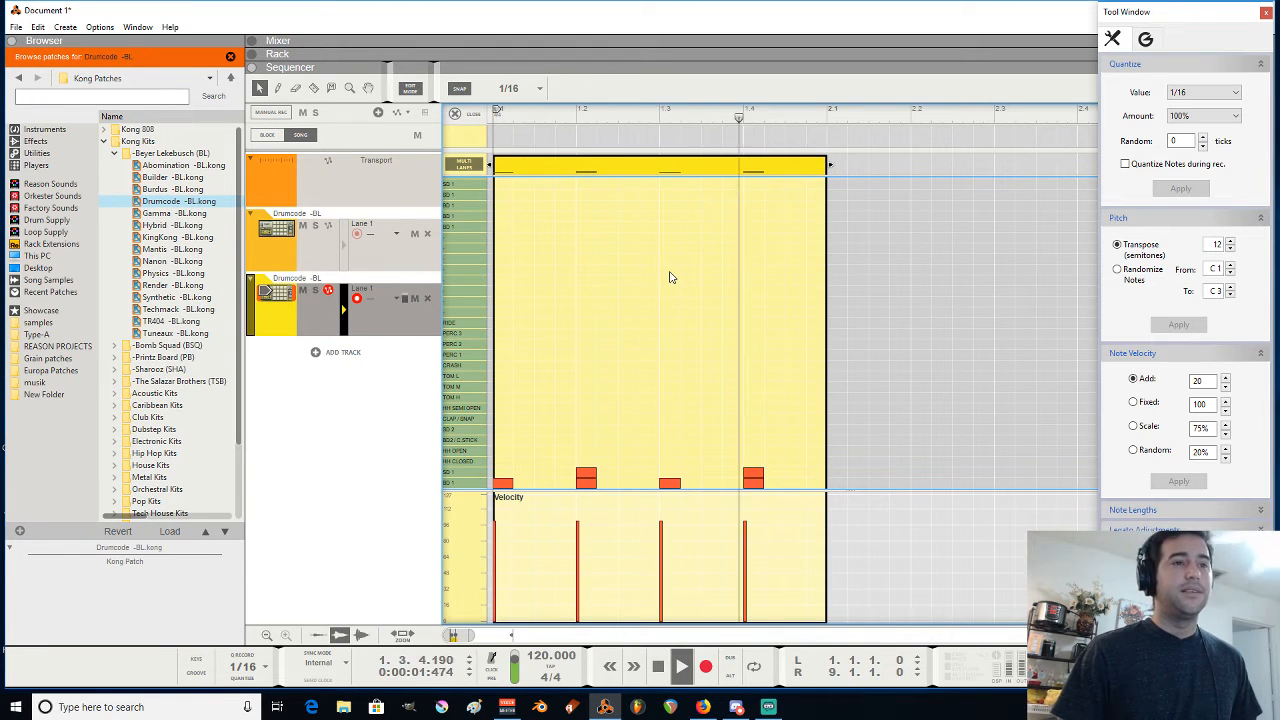
key(space)
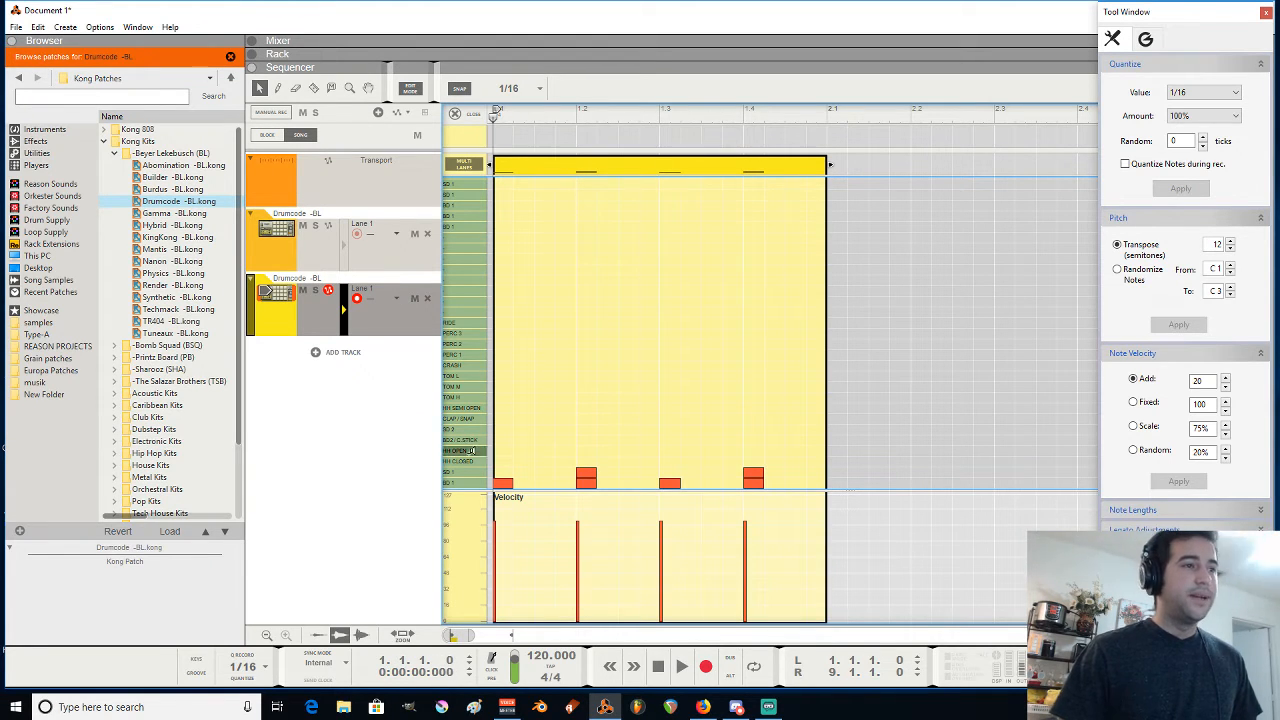
Add four 1/16 open hi-hat notes on D# 1, one halfway between each beat, removing any misplaced note
click(538, 455)
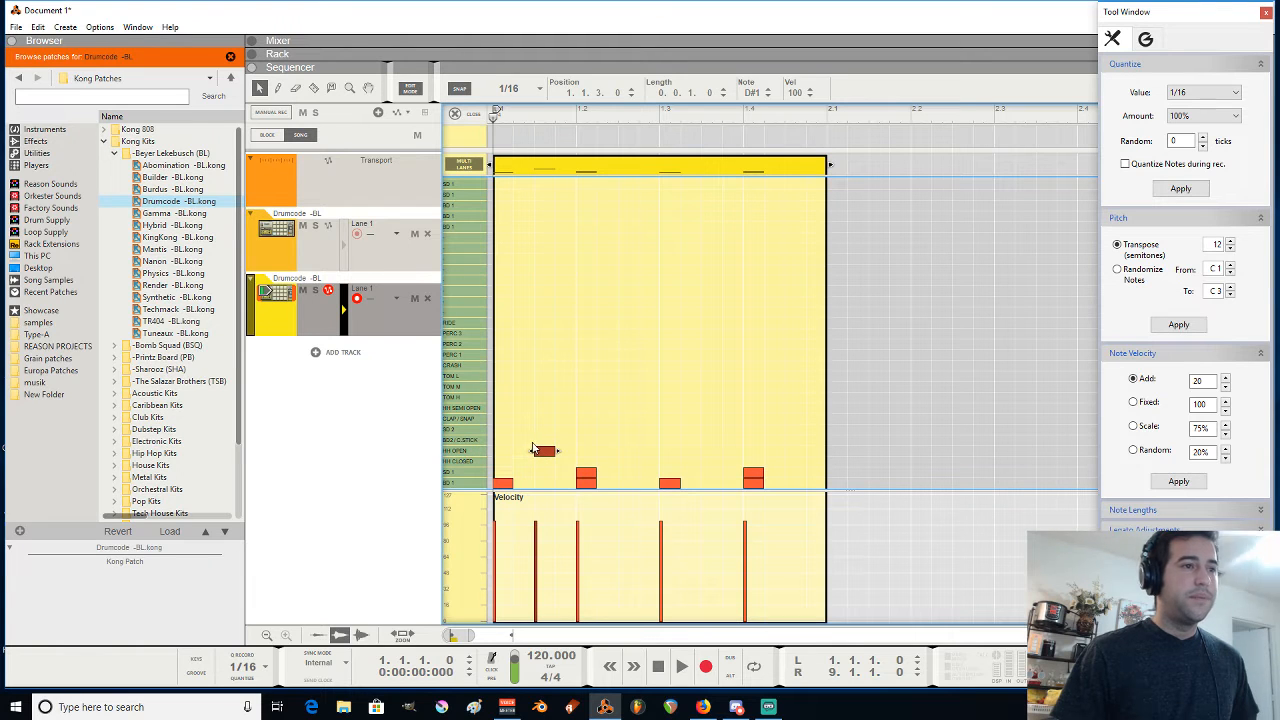
click(560, 450)
click(626, 450)
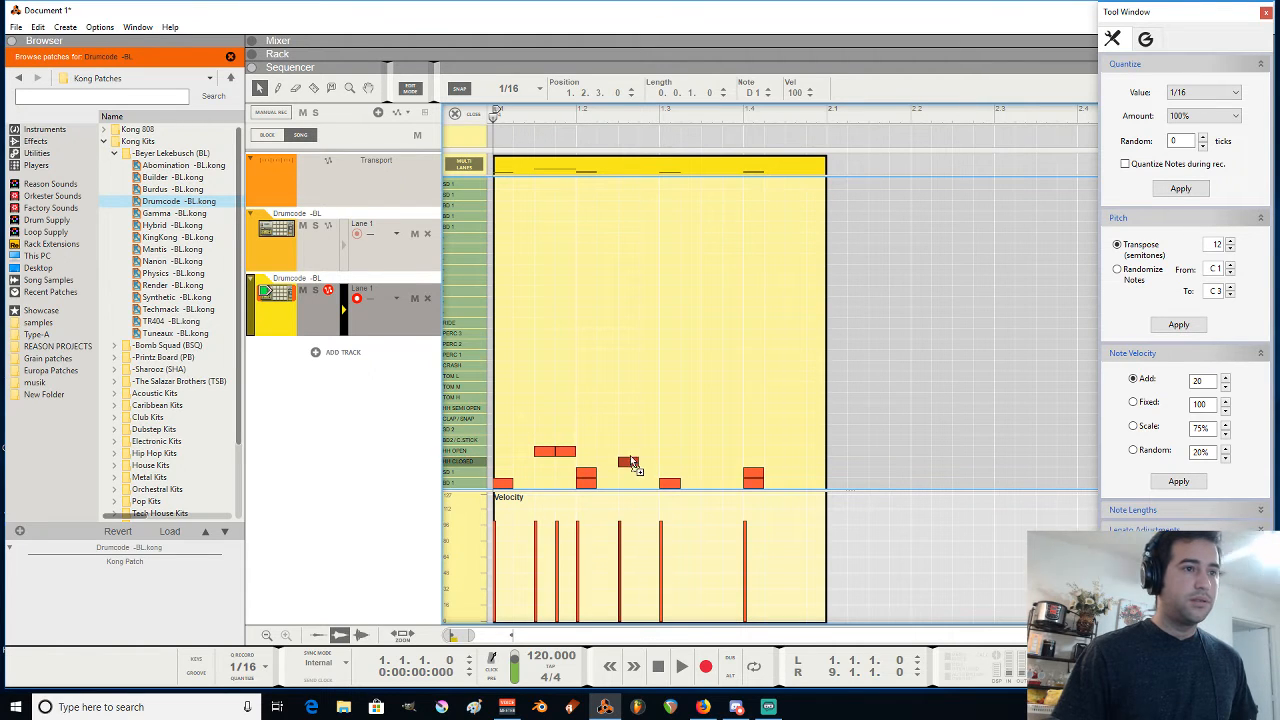
drag(590, 441, 565, 463)
key(Delete)
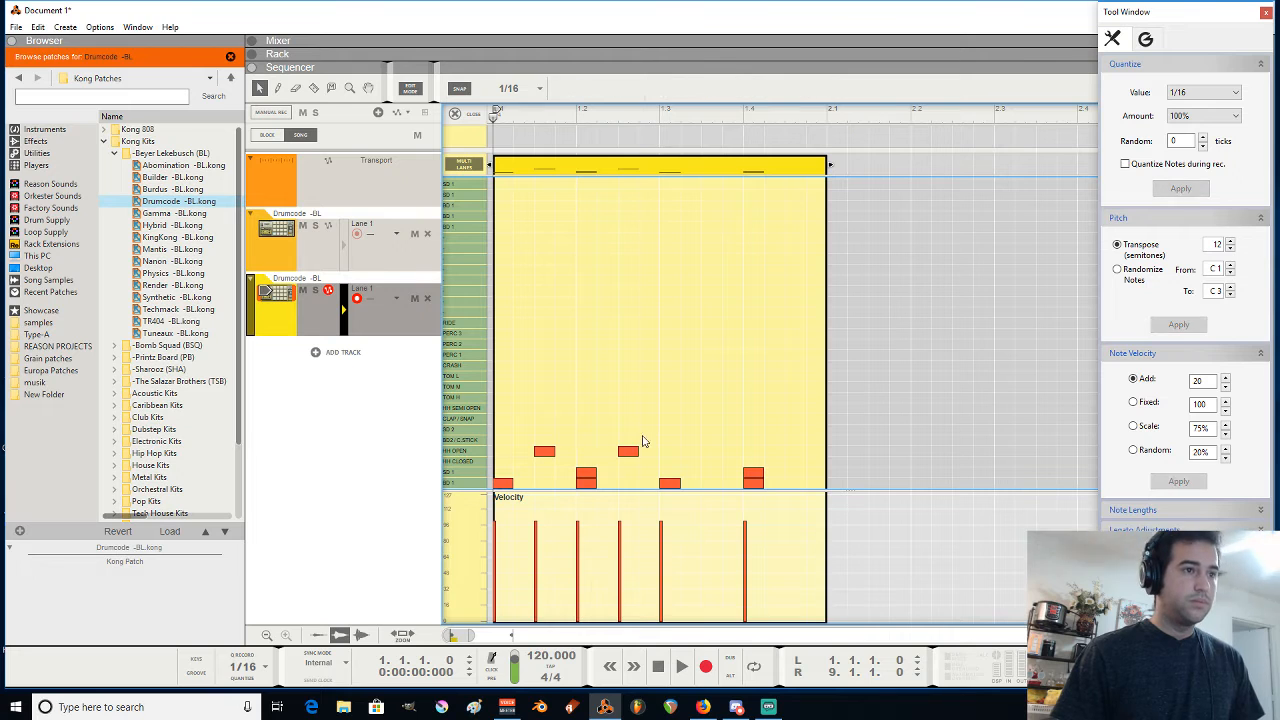
drag(643, 436, 708, 453)
click(702, 440)
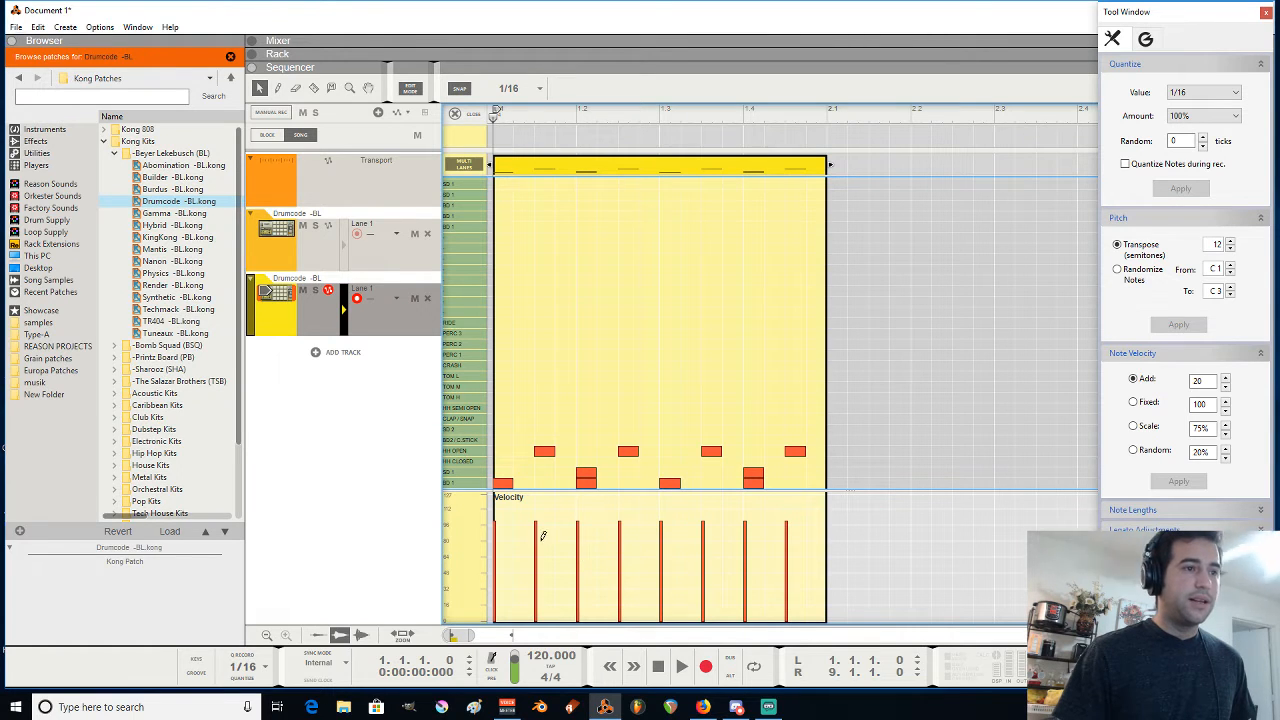
Lower the velocities of the four open hi-hat notes to about 60 to 70
drag(536, 524, 536, 552)
drag(620, 543, 620, 558)
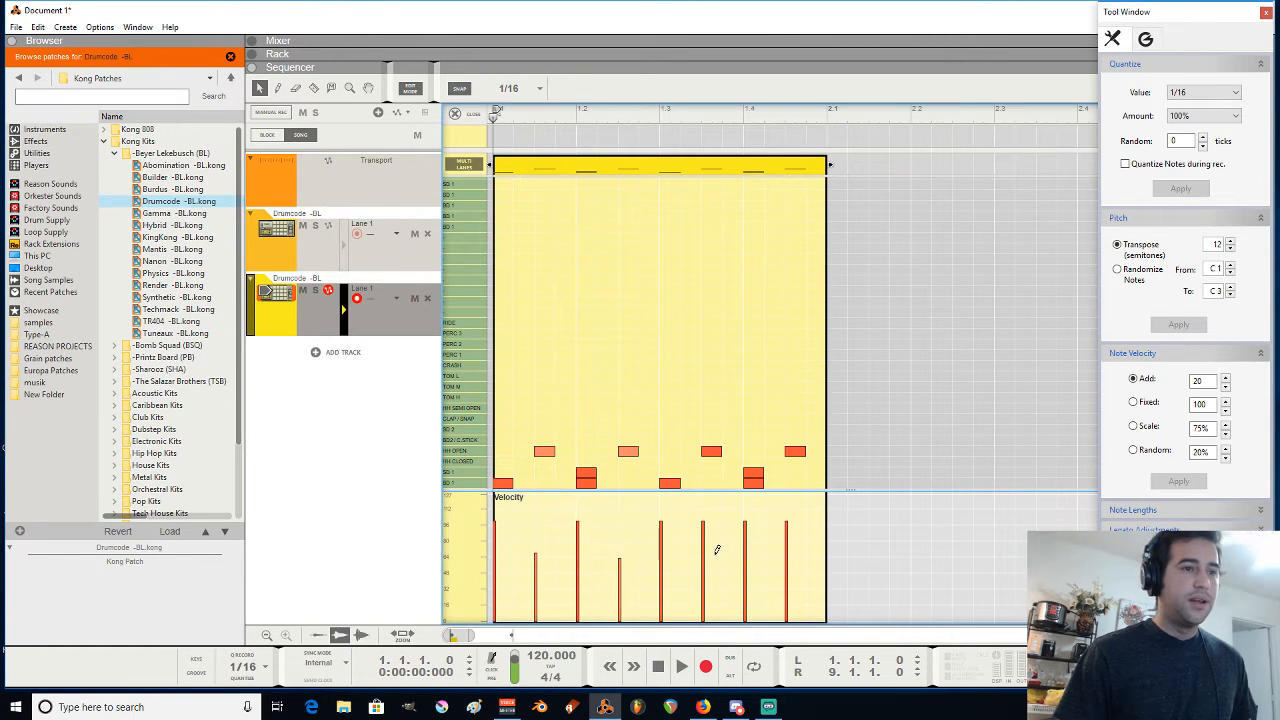
drag(703, 550, 704, 558)
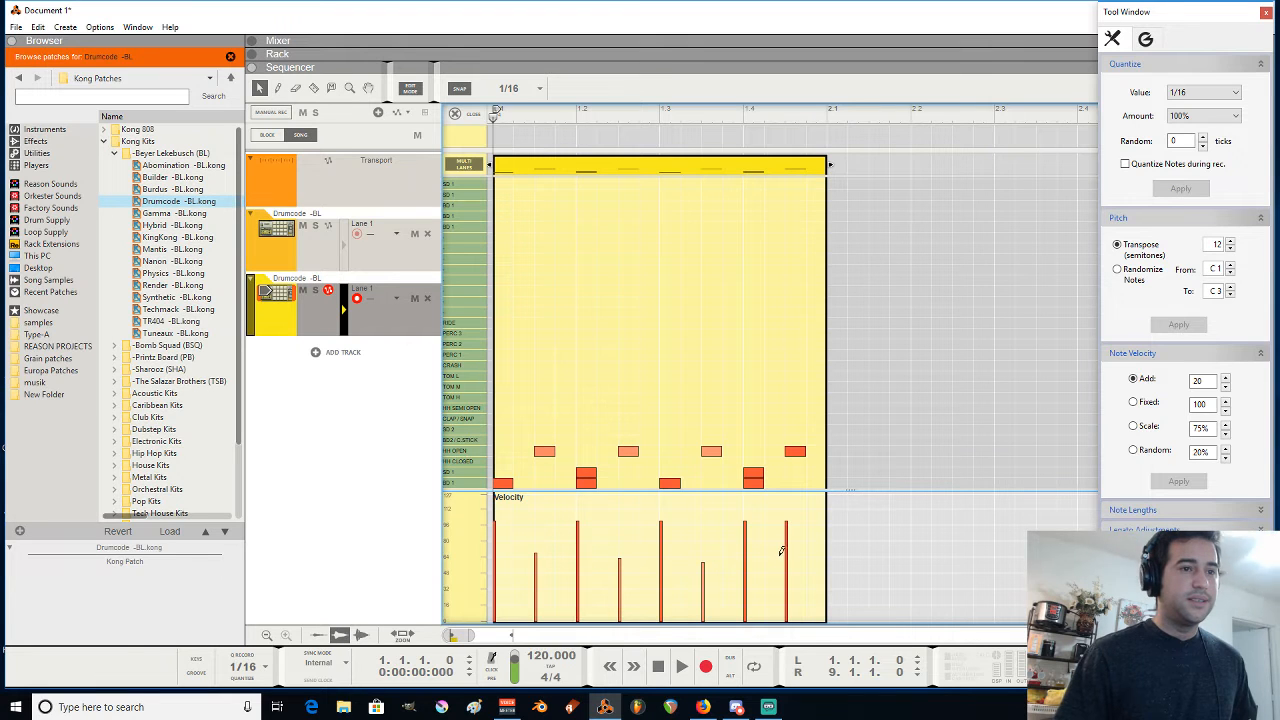
drag(782, 550, 792, 557)
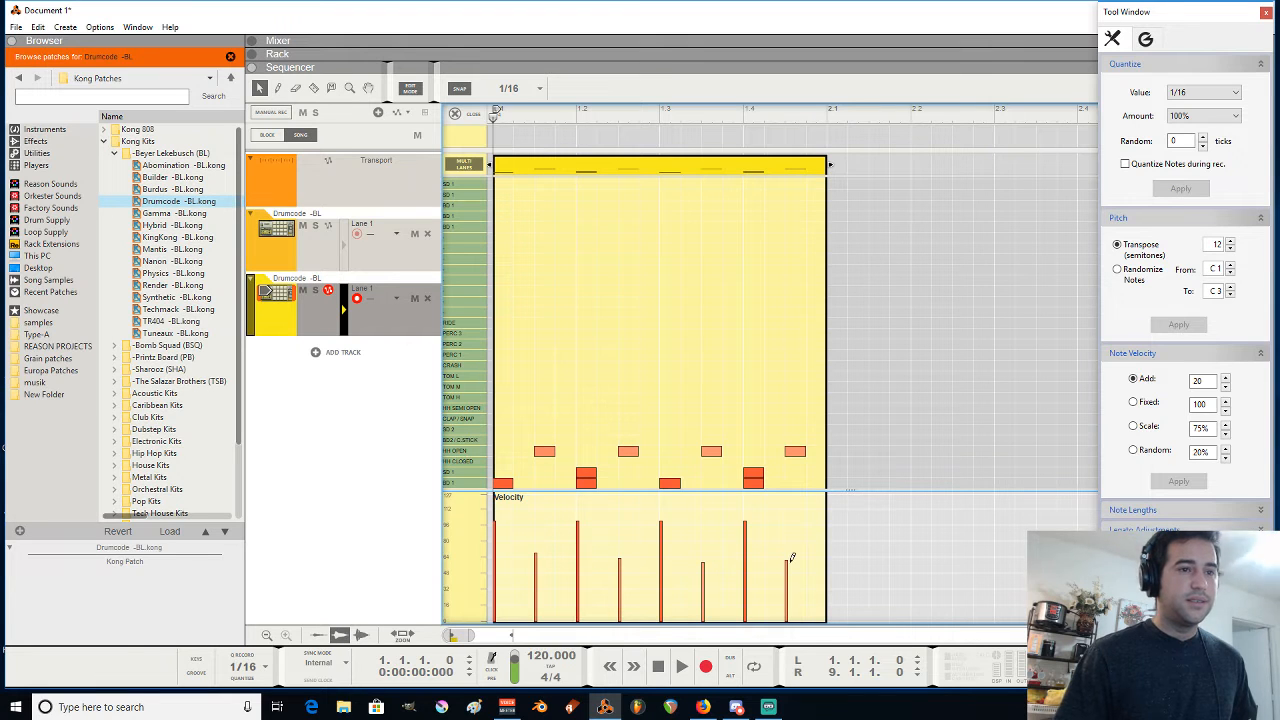
Select only the snare note on beat 4, apart from the kick beneath it, and lower its velocity to just under 100
click(752, 476)
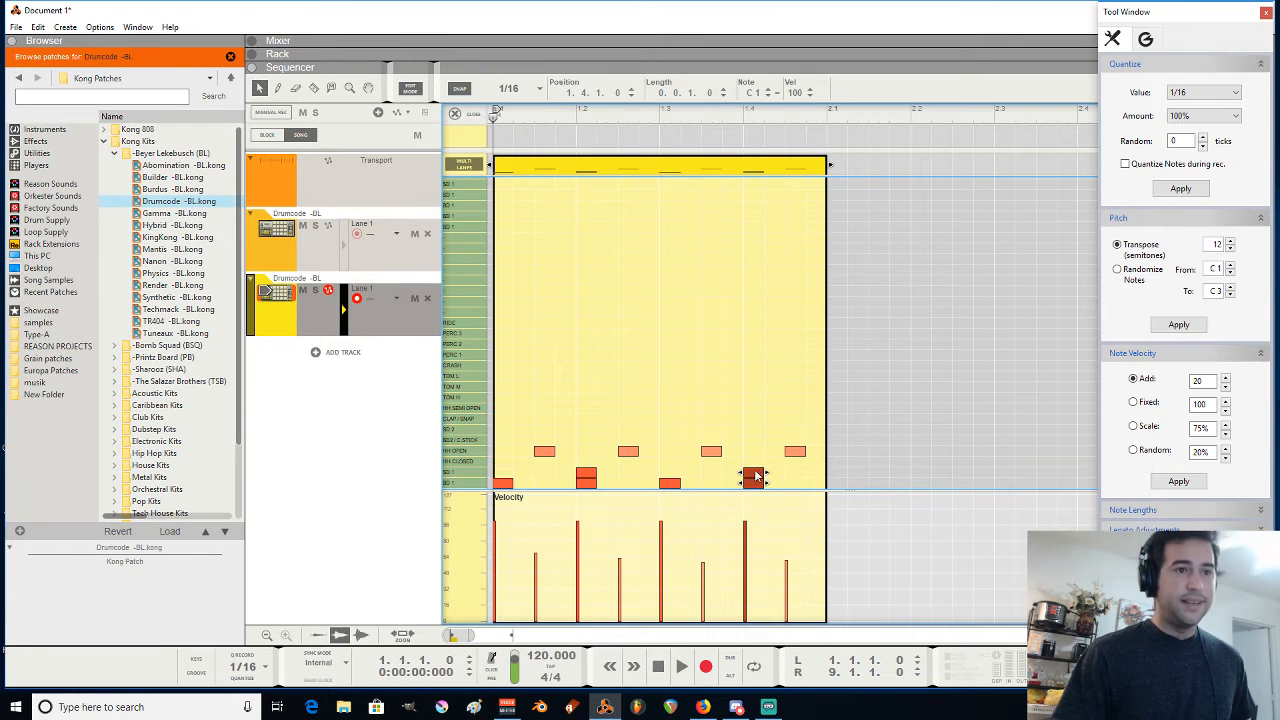
drag(763, 458, 757, 473)
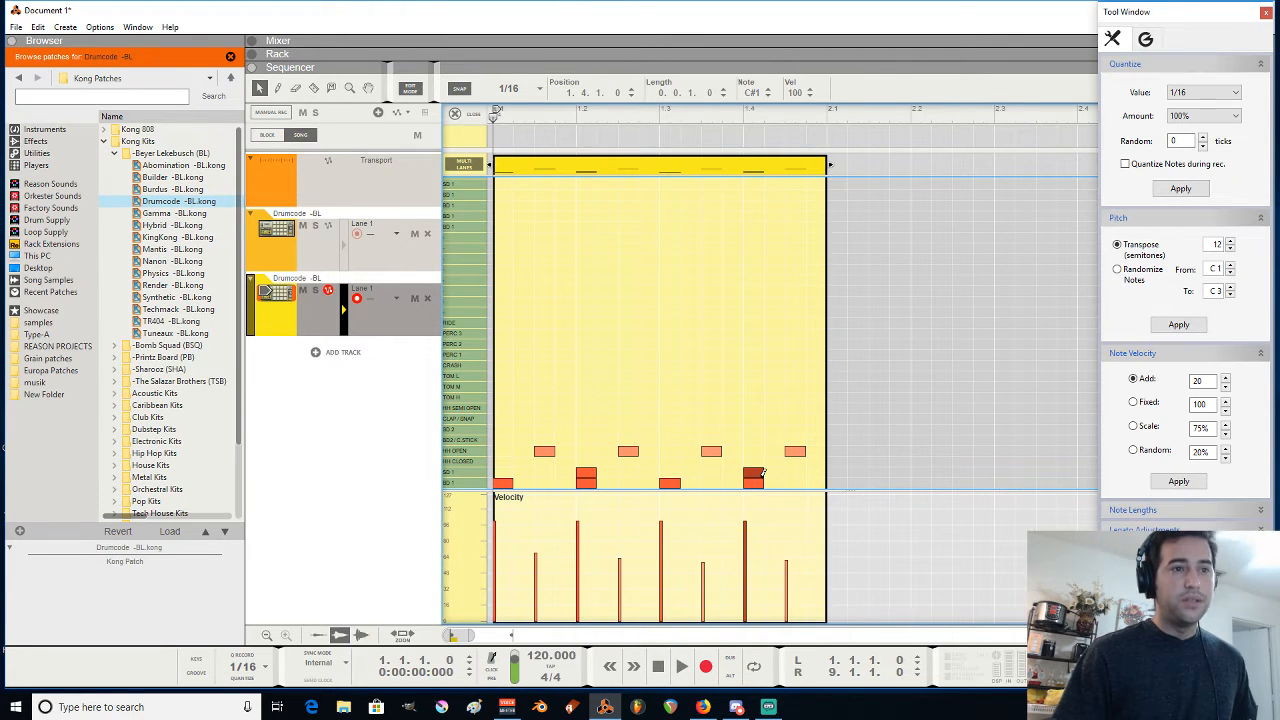
mouse_move(752, 518)
mouse_down()
mouse_move(748, 550)
mouse_move(751, 521)
mouse_up()
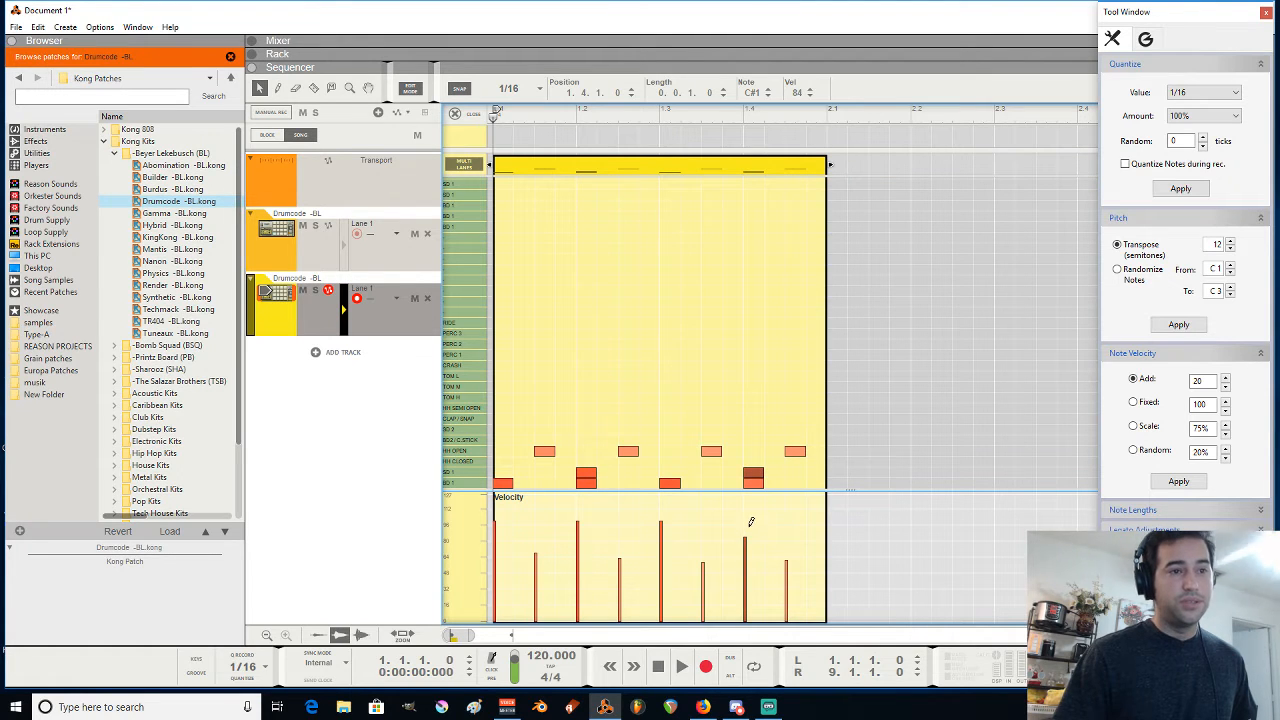
click(750, 521)
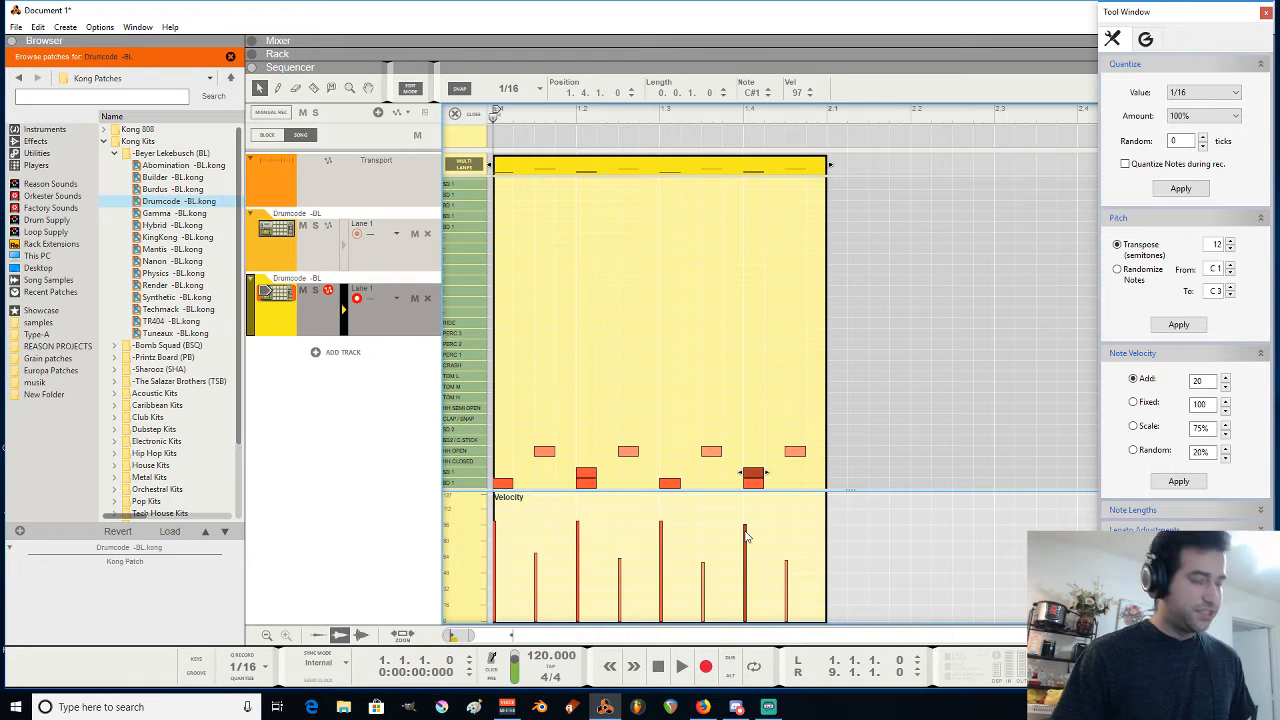
mouse_move(745, 525)
mouse_down()
mouse_move(752, 566)
mouse_move(746, 527)
mouse_up()
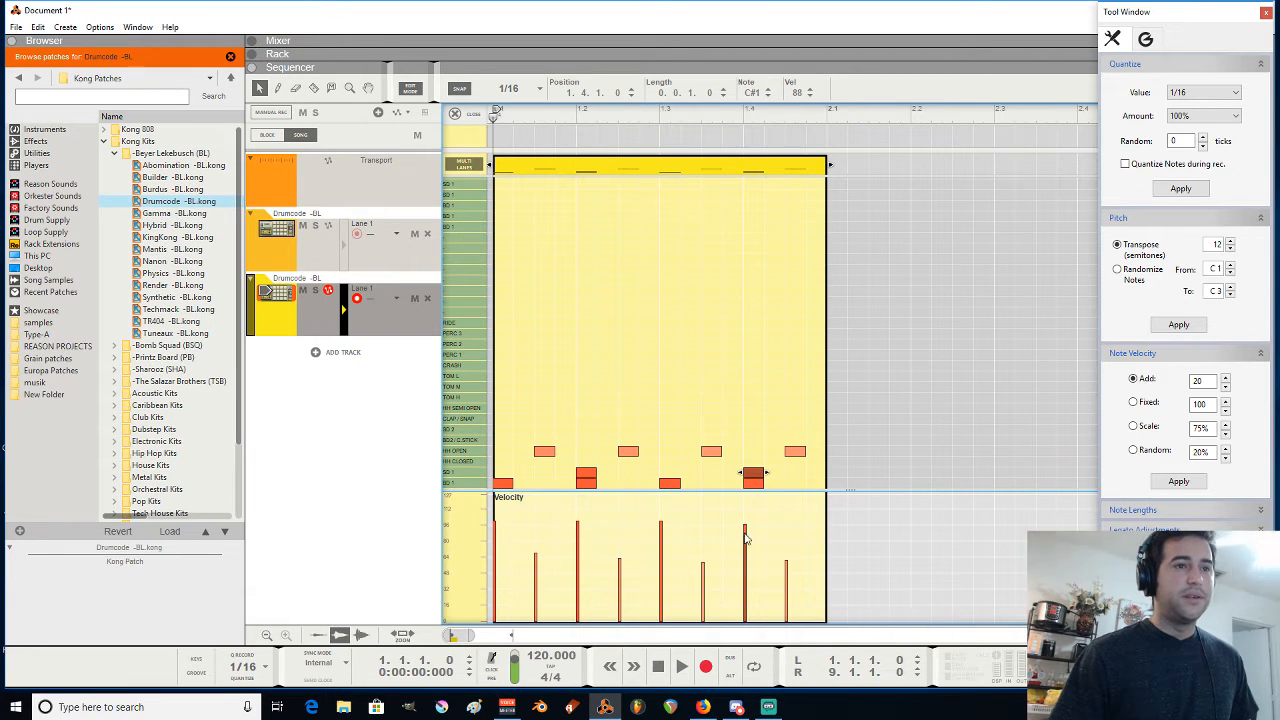
Deselect the notes and play the pattern with kick, snare and open hi-hat
click(742, 398)
key(space)
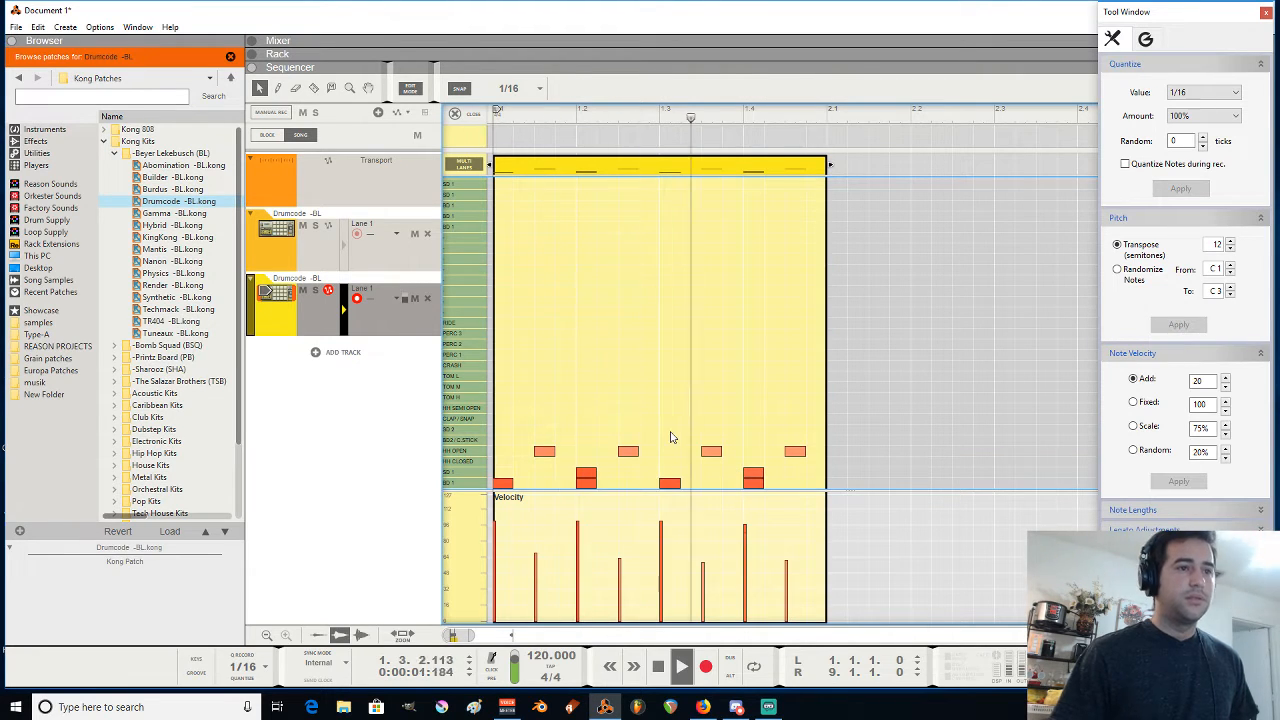
key(space)
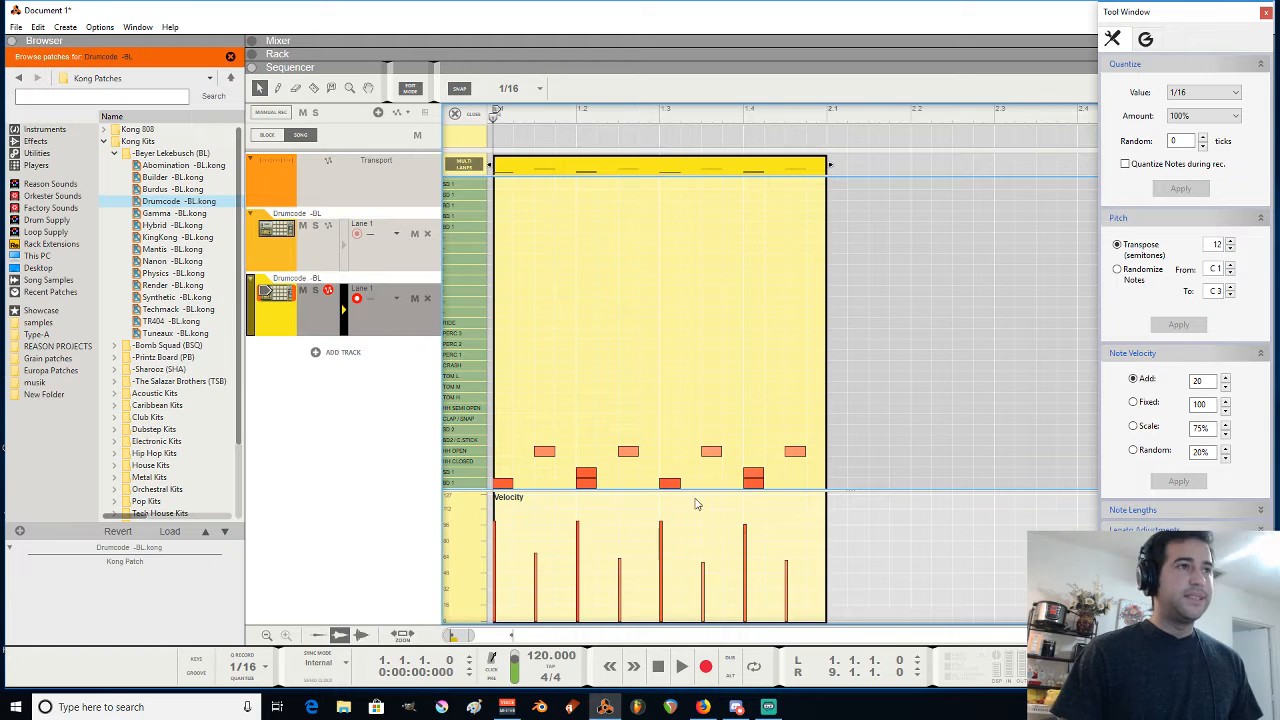
Leave clip editing and select the one-bar drum clip on the lower Drumcode -BL track in the arrangement
key(ctrl+e)
drag(573, 286, 496, 335)
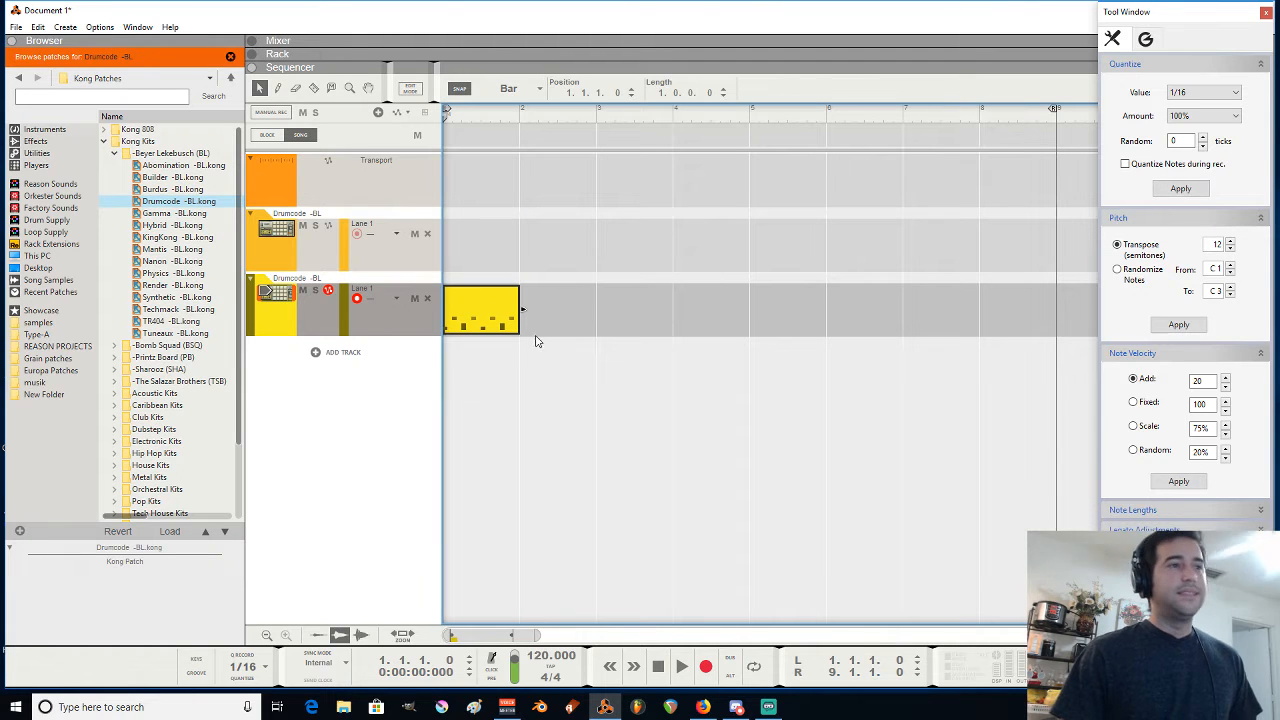
key(g)
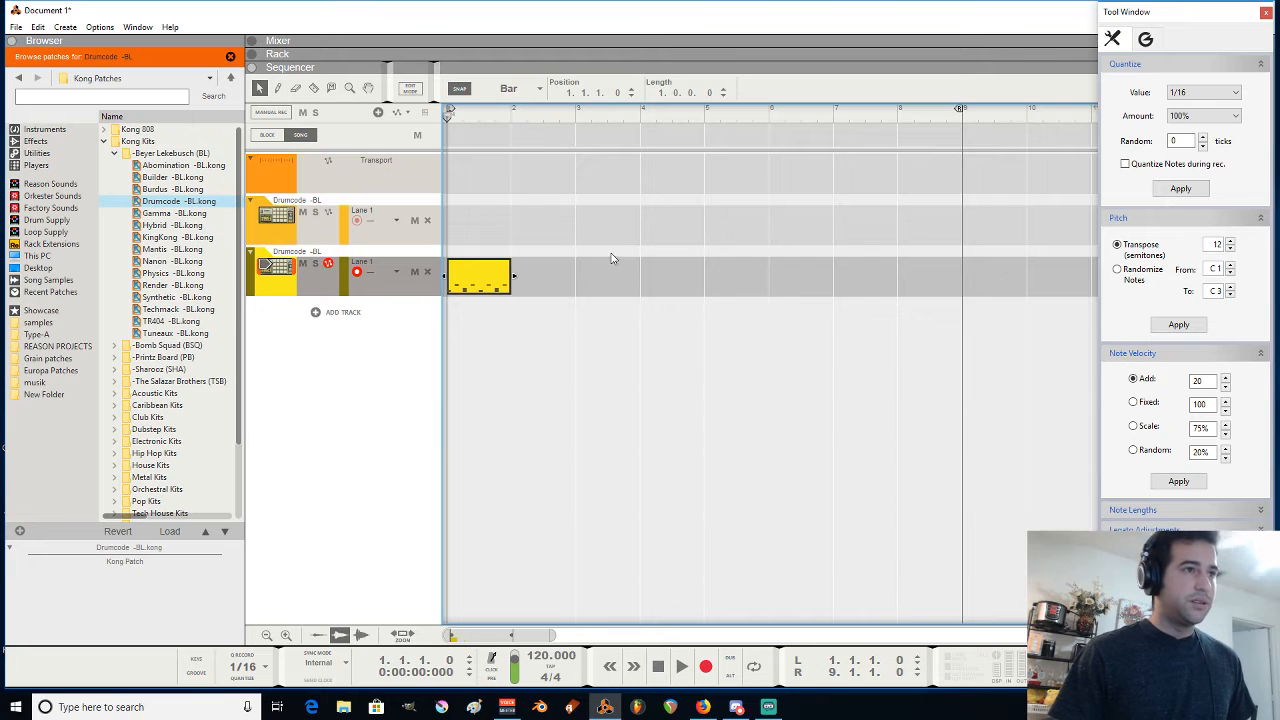
Duplicate the one-bar drum clip to fill bars 1 to 4 and join the four clips into one
key(ctrl+d)
key(ctrl+d)
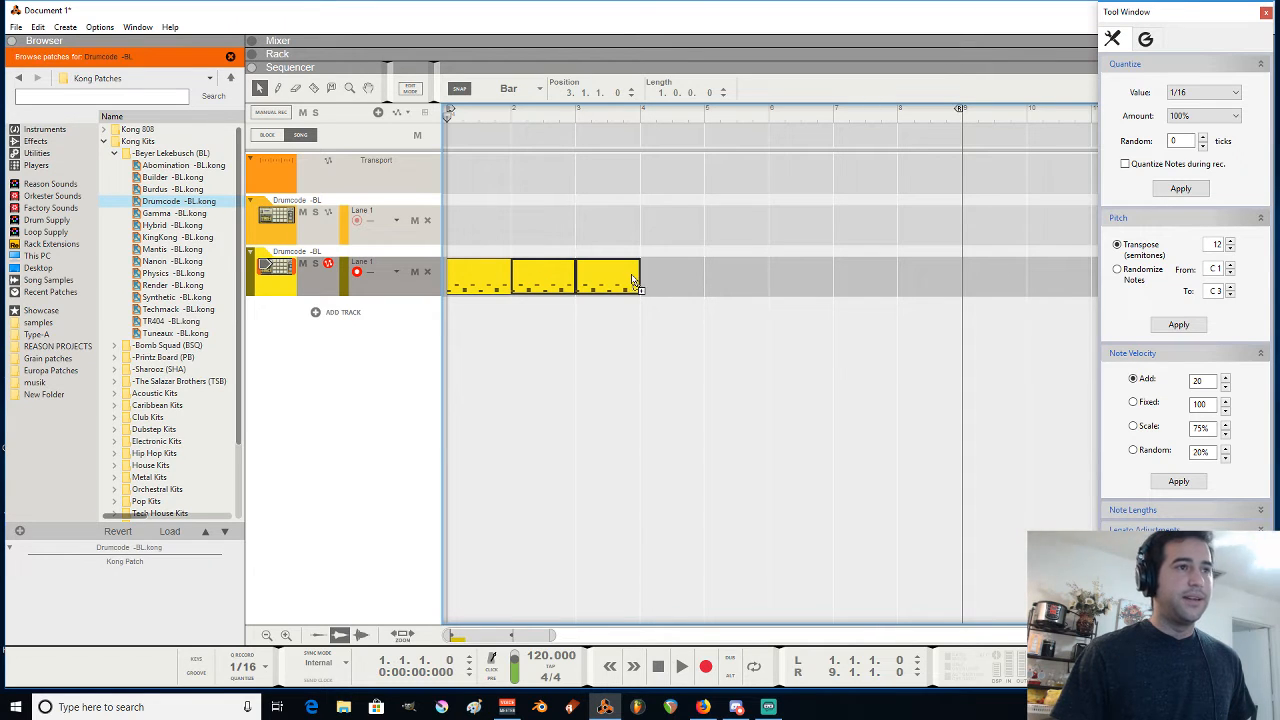
drag(696, 205, 490, 286)
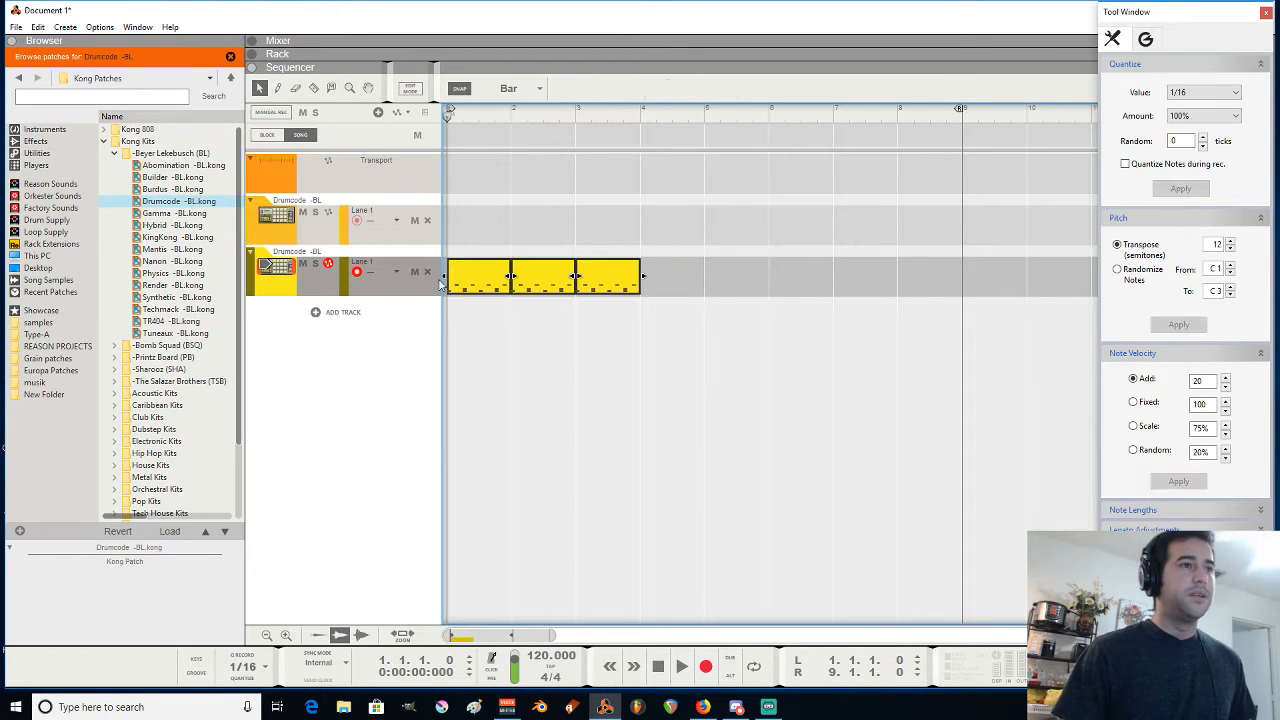
drag(606, 281, 692, 279)
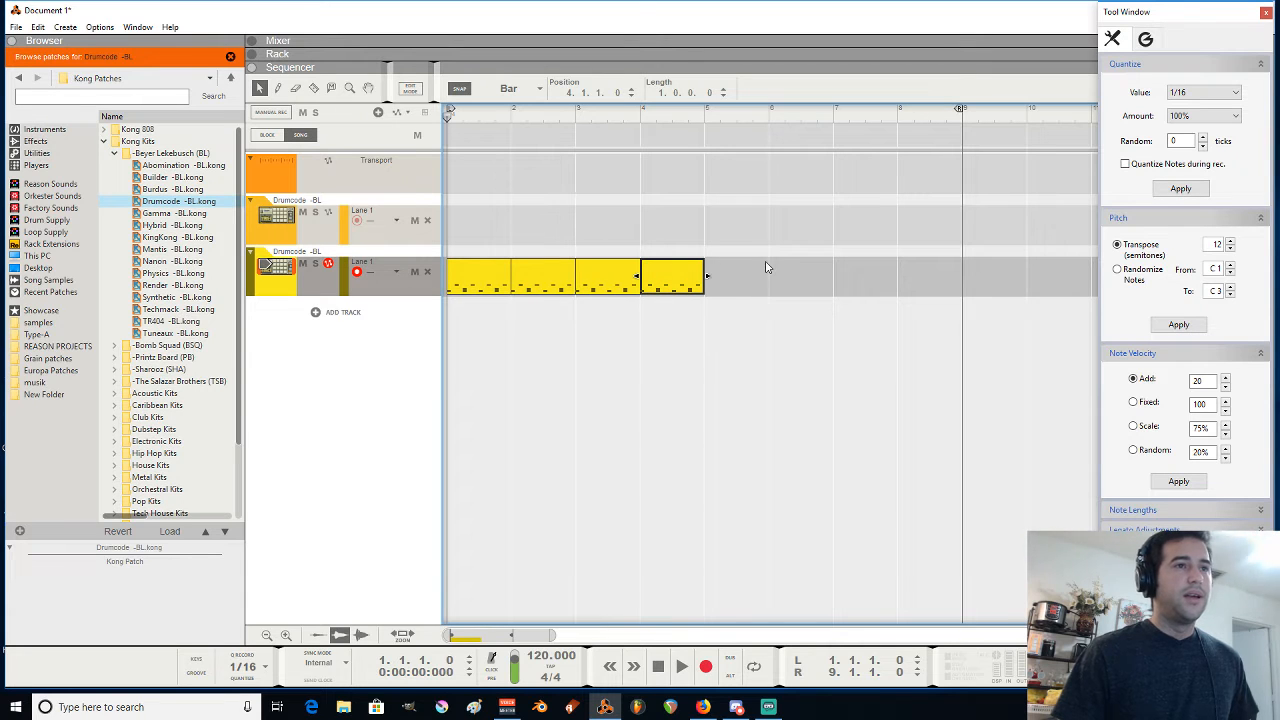
click(774, 264)
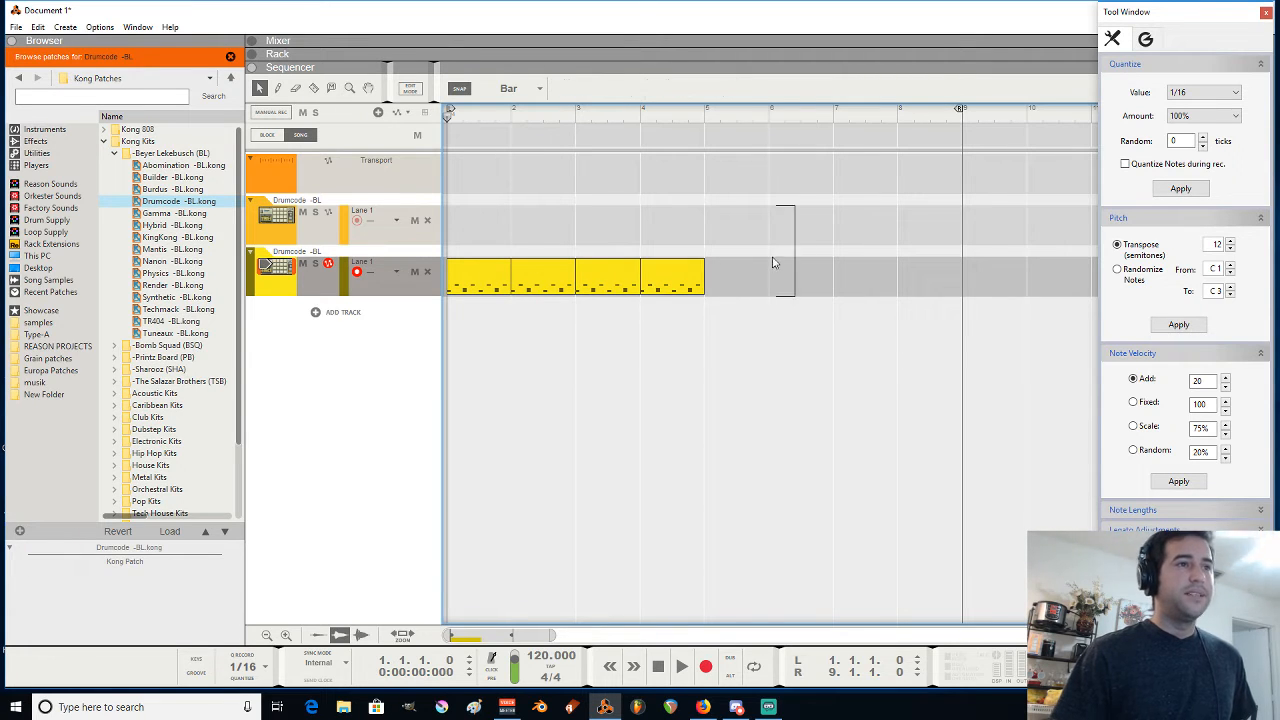
drag(817, 245, 318, 342)
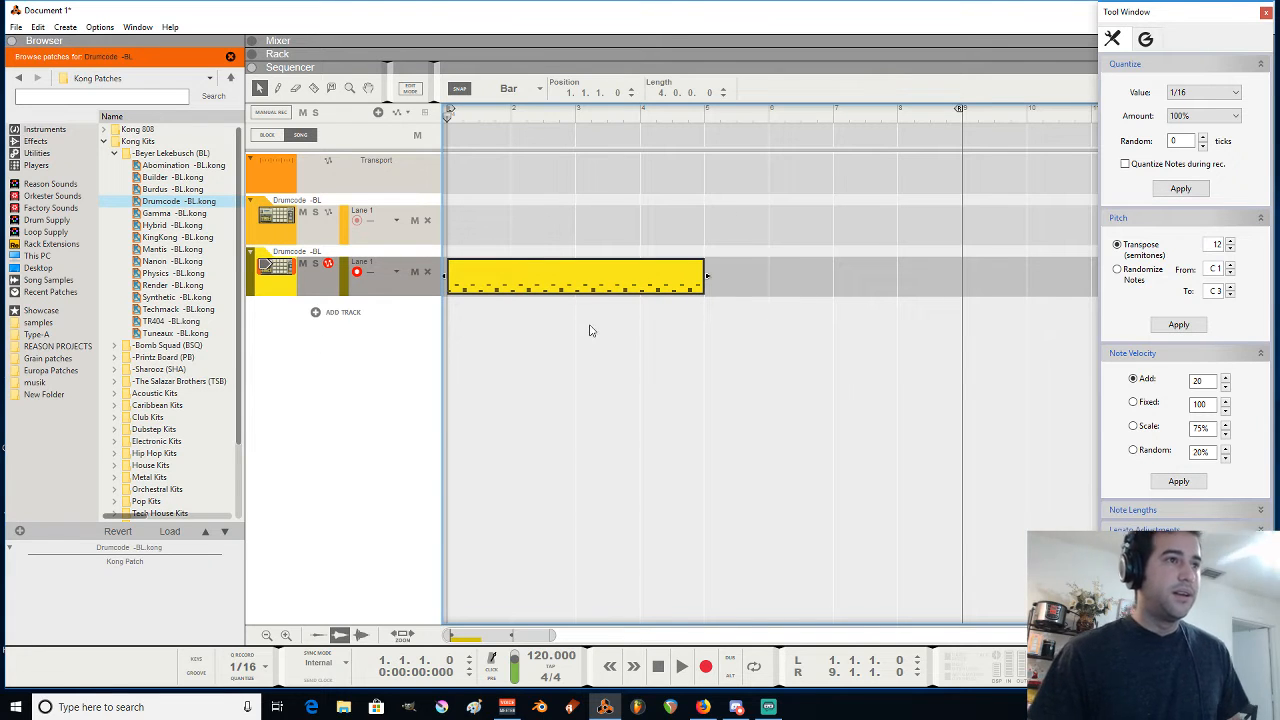
View the joined four-bar clip's notes with the Tool Window closed, and return to the arrangement
double_click(582, 290)
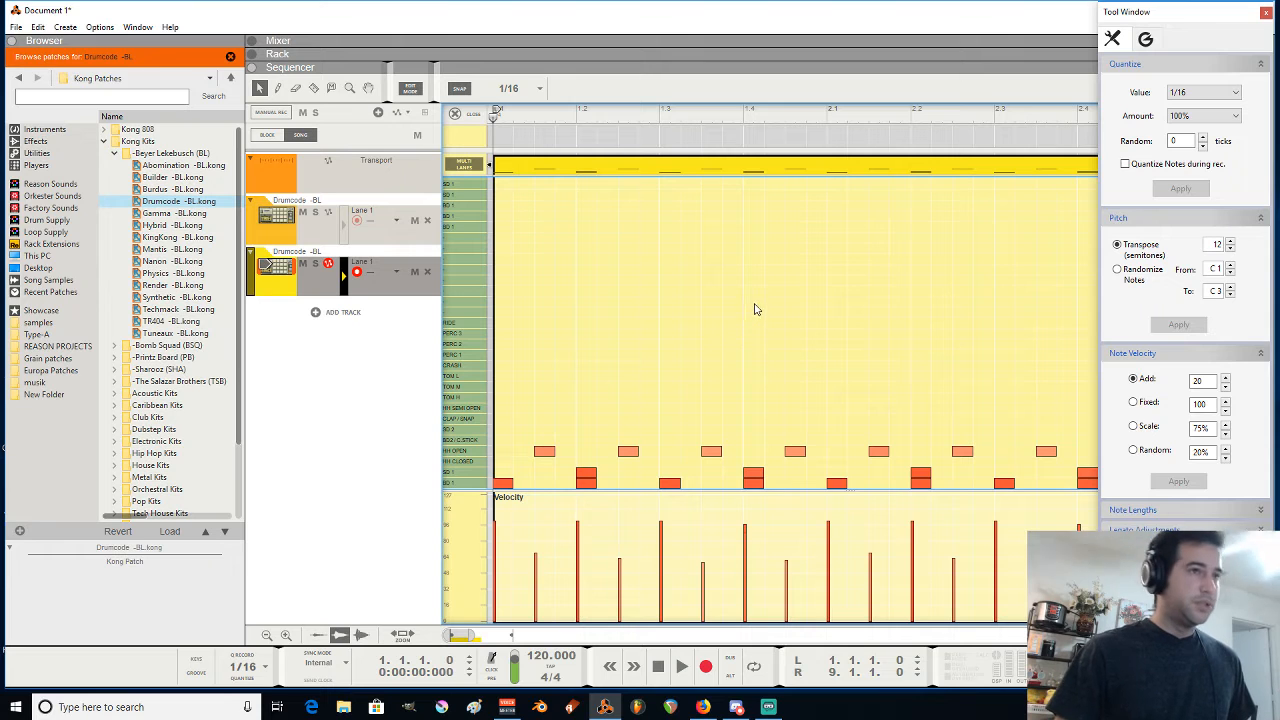
click(1266, 11)
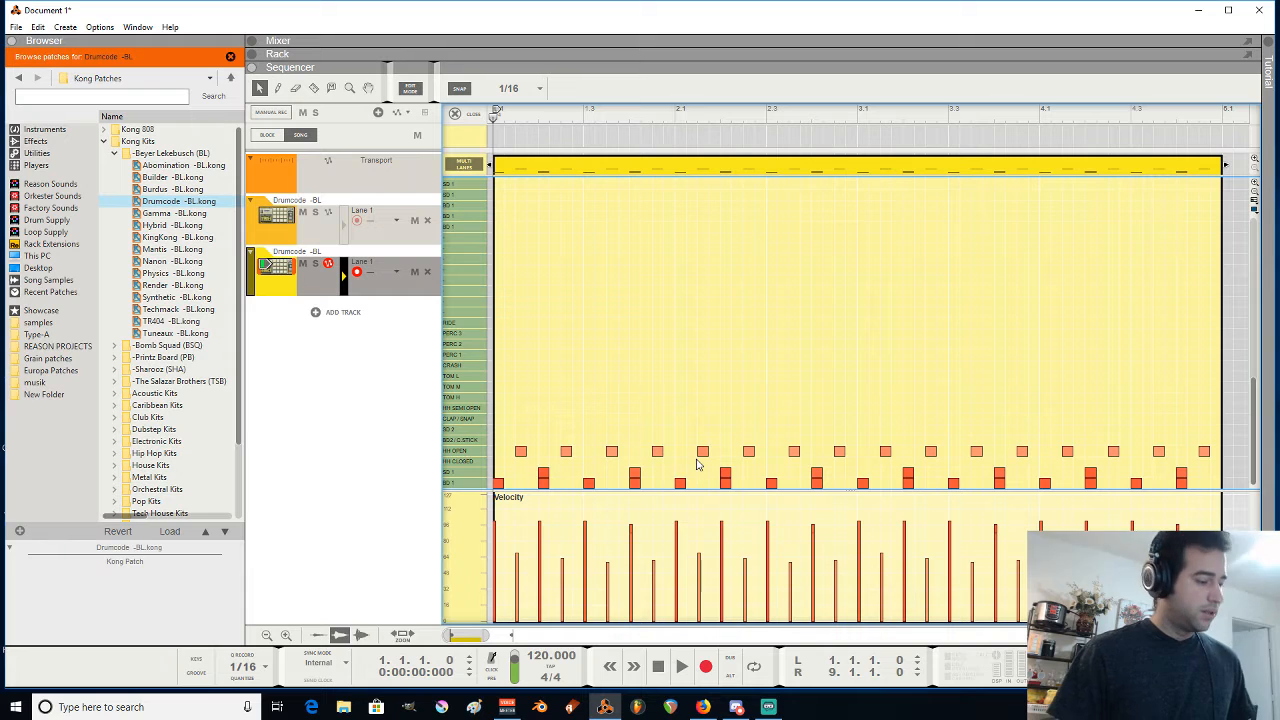
key(shift+Tab)
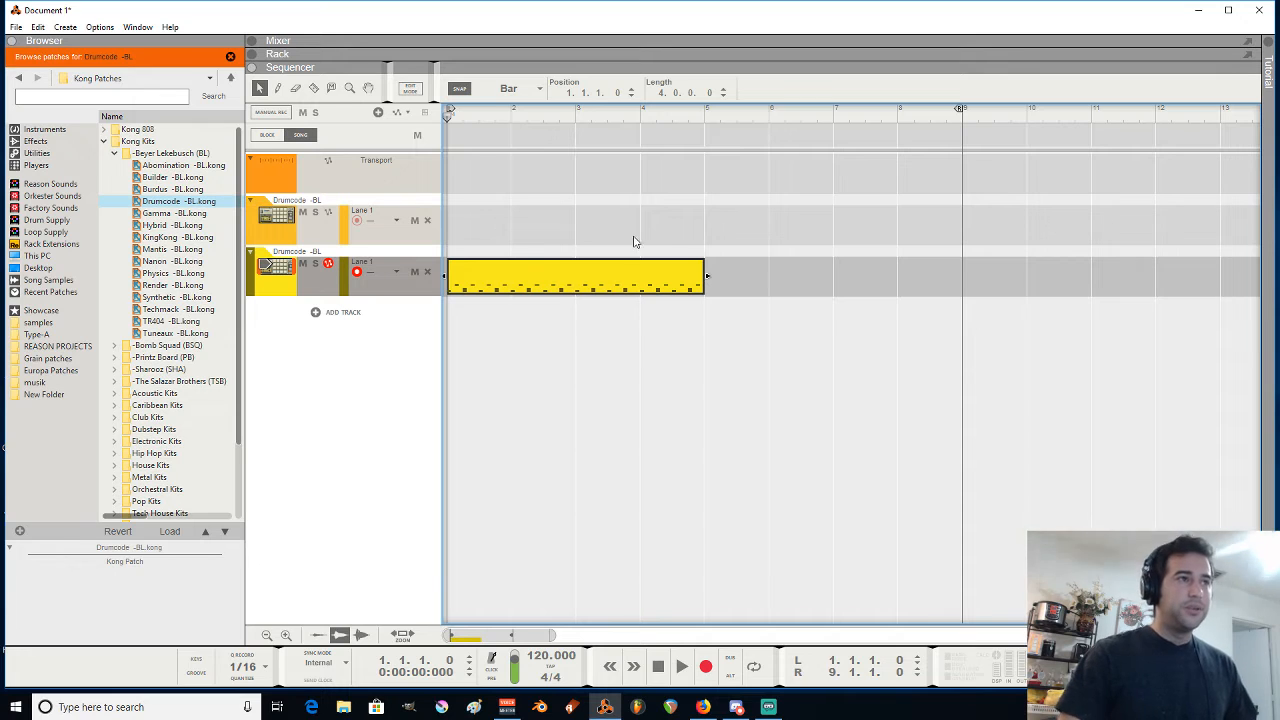
click(511, 117)
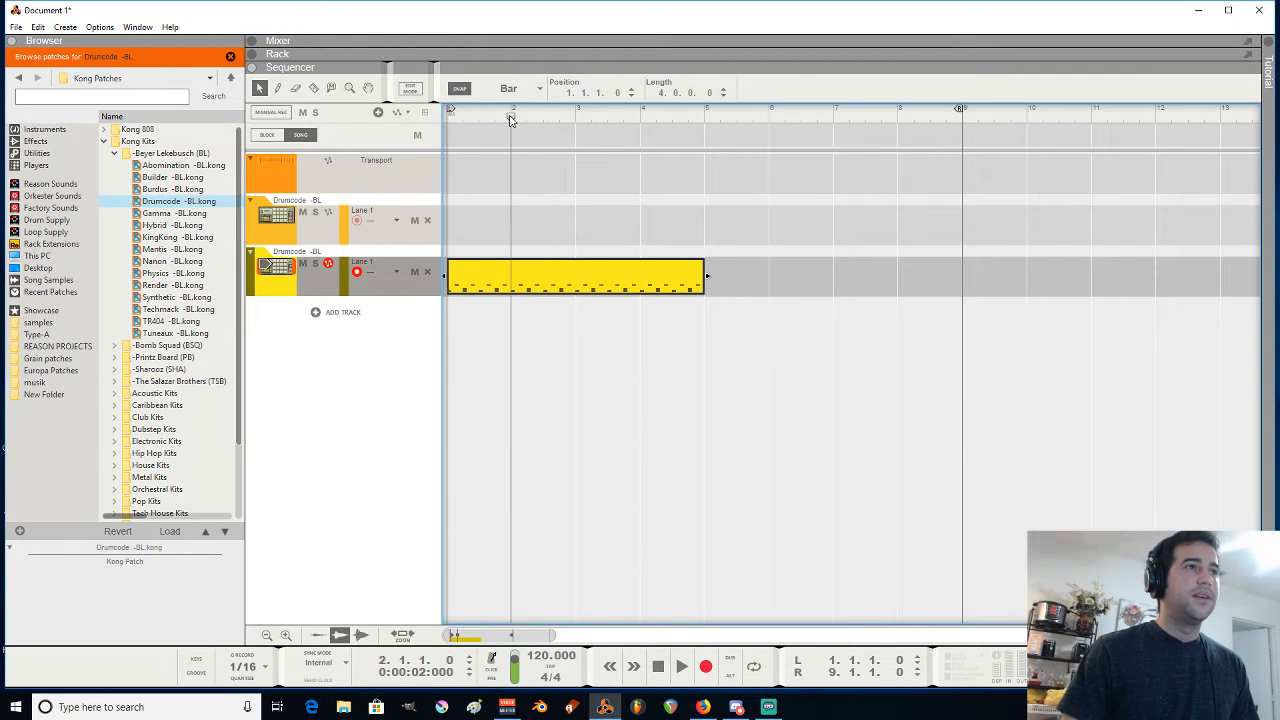
right_click(511, 117)
right_click(558, 113)
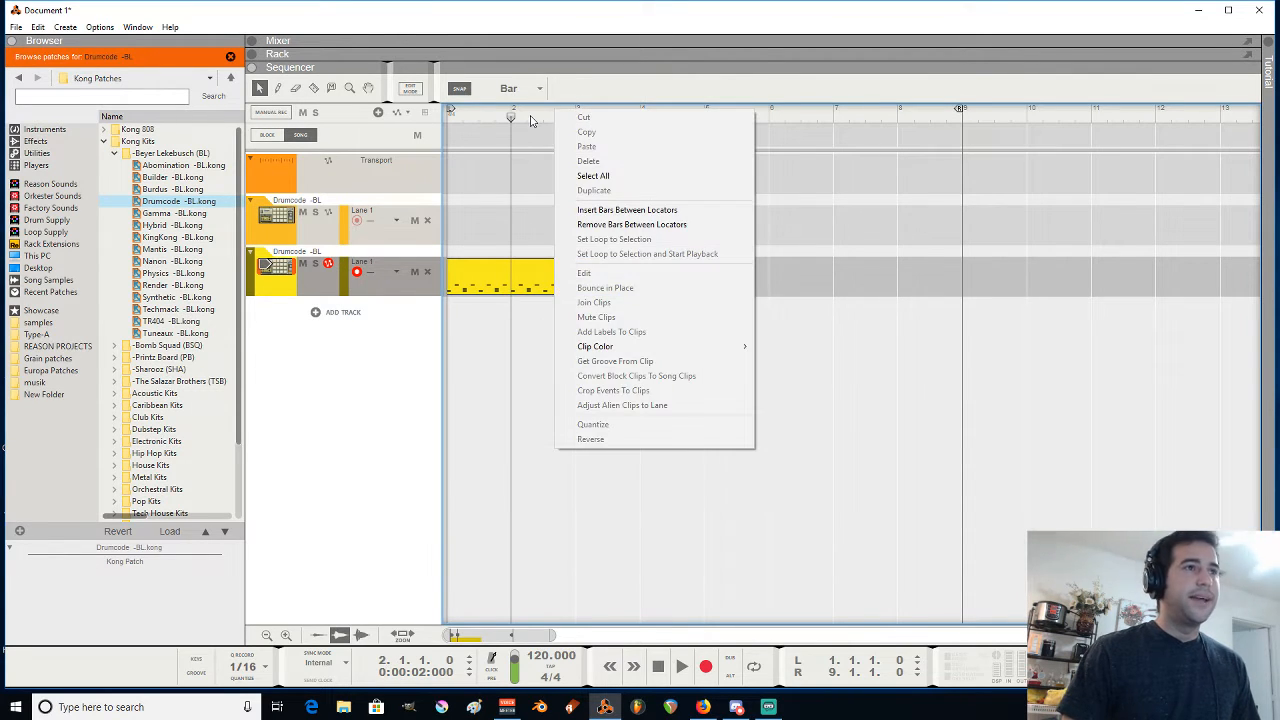
right_click(530, 121)
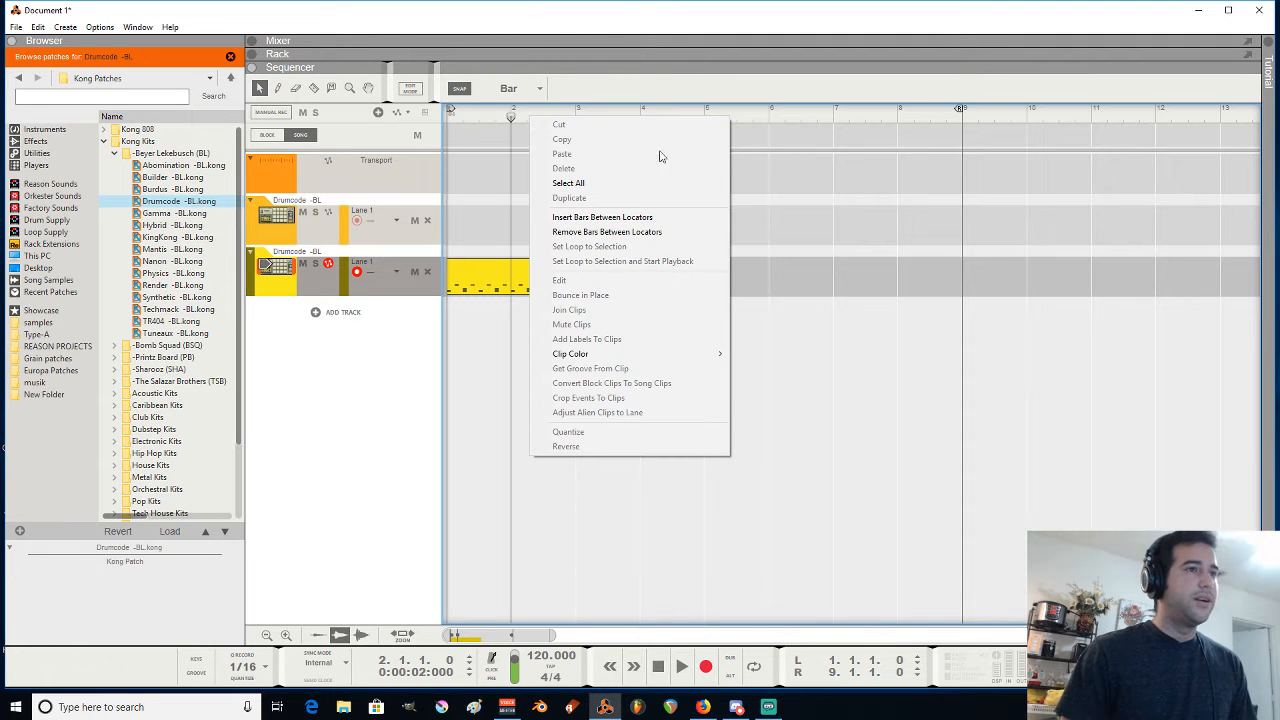
click(807, 230)
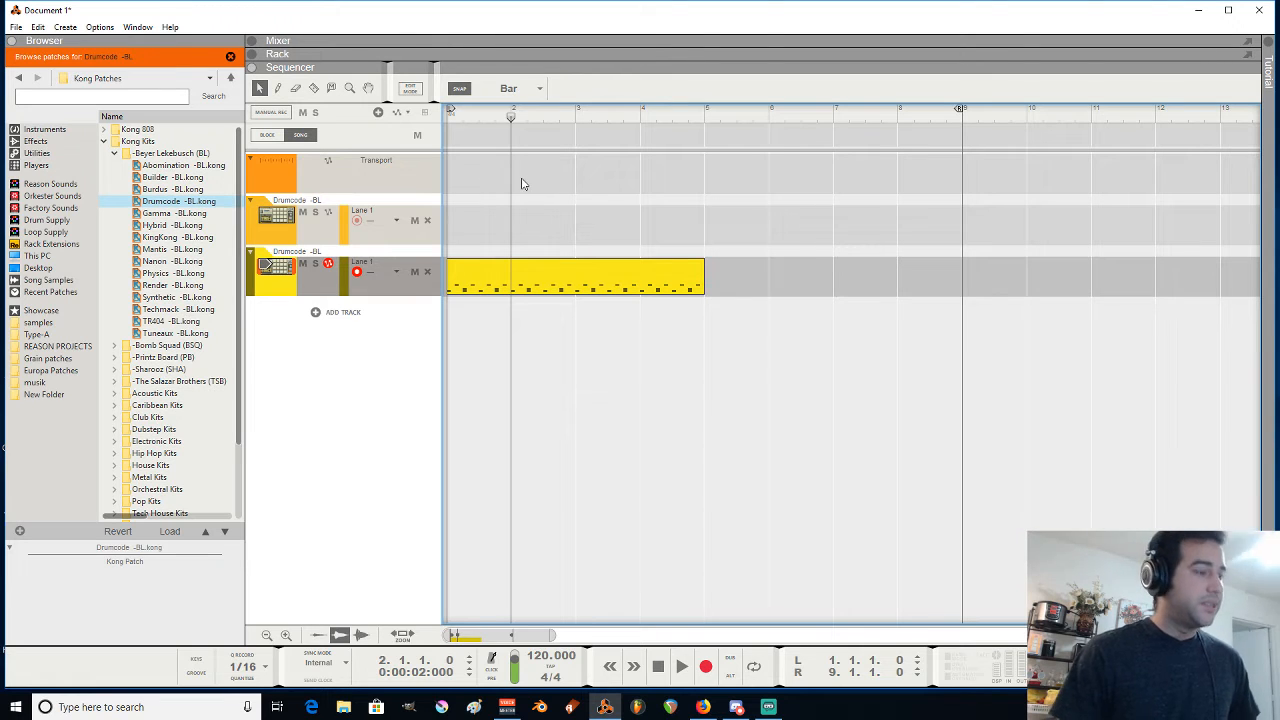
Switch the sequencer to block view and rename Block 1 as "intro"
key(b)
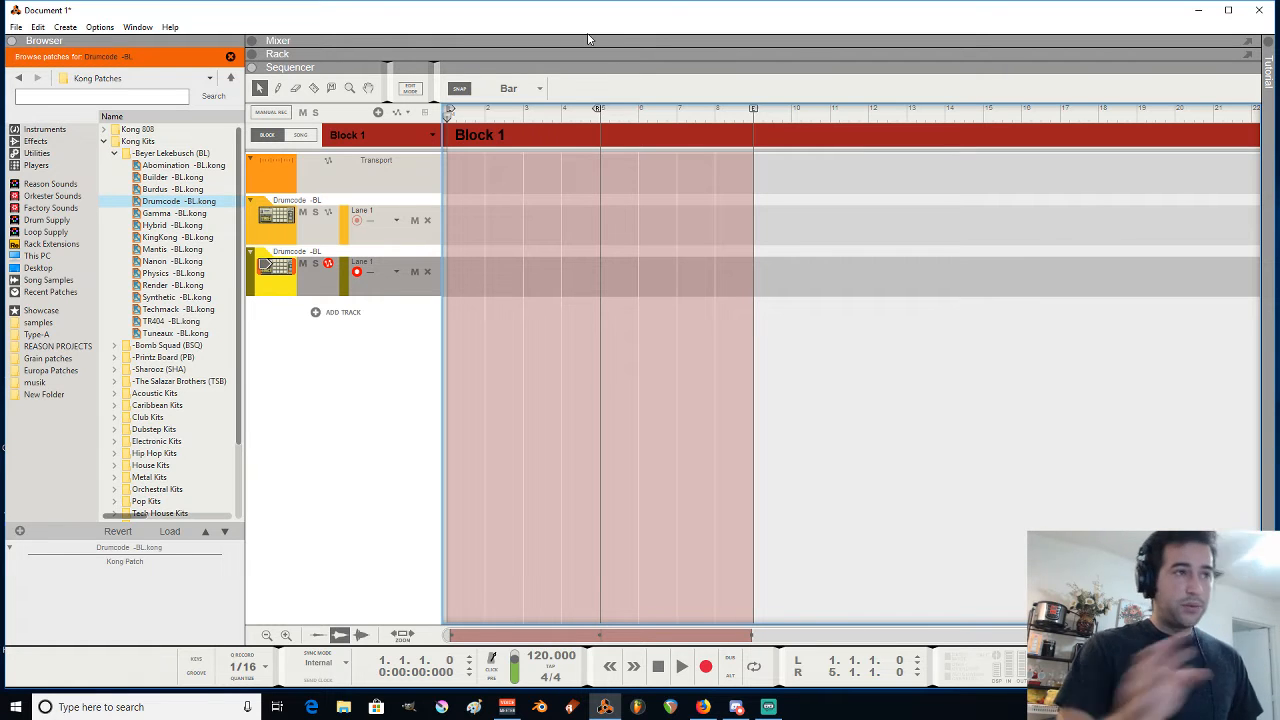
double_click(480, 137)
text(intro)
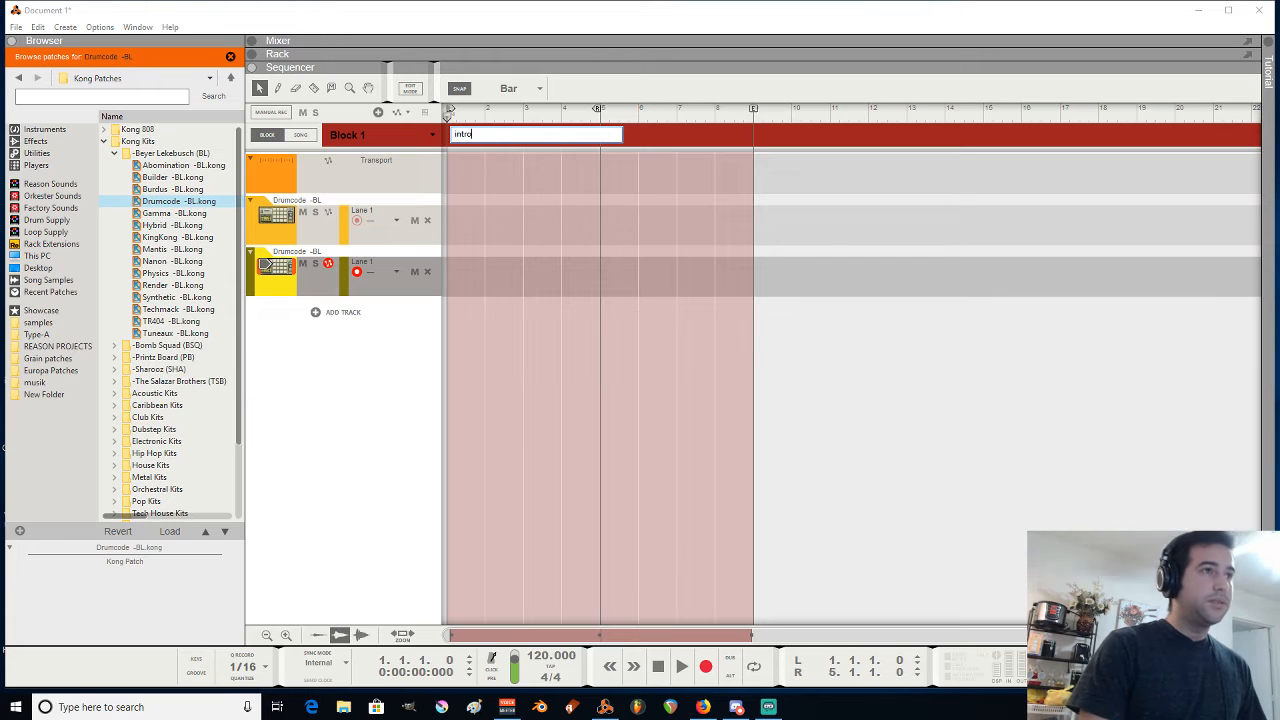
key(Return)
click(410, 150)
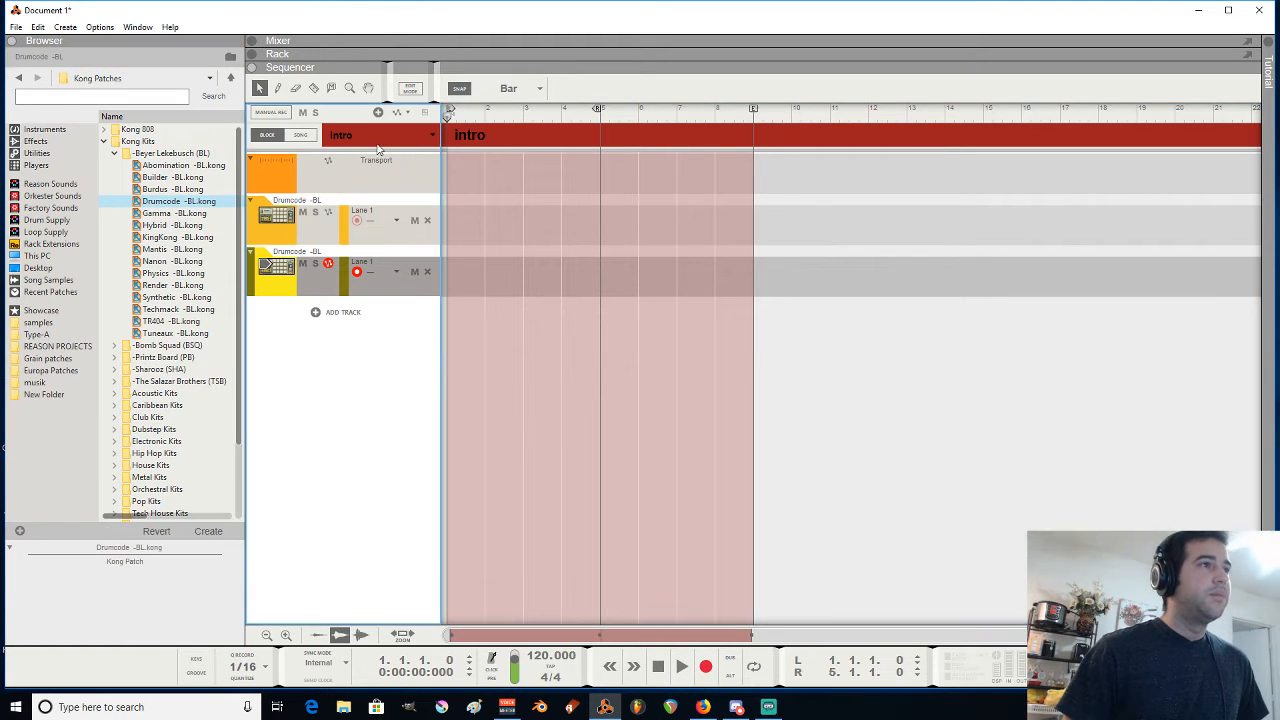
Select Block 2 and rename it as "verse"
click(380, 134)
click(360, 168)
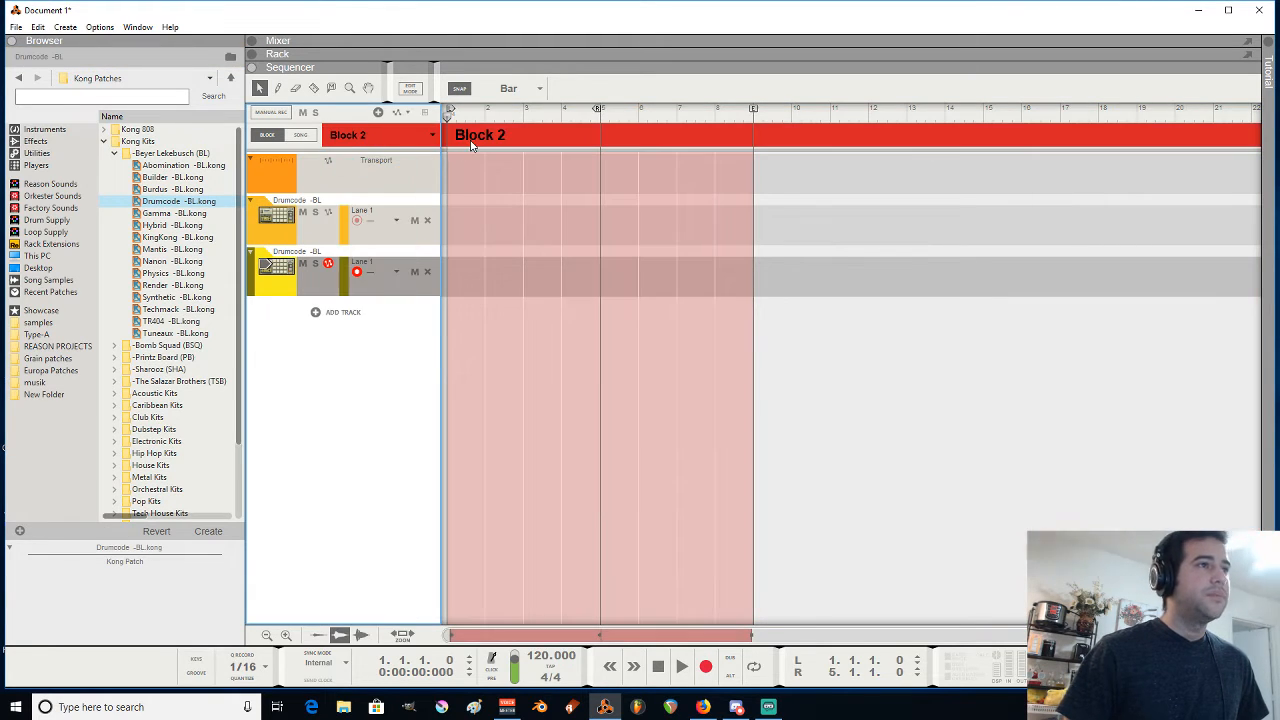
double_click(472, 136)
text(verse)
key(Return)
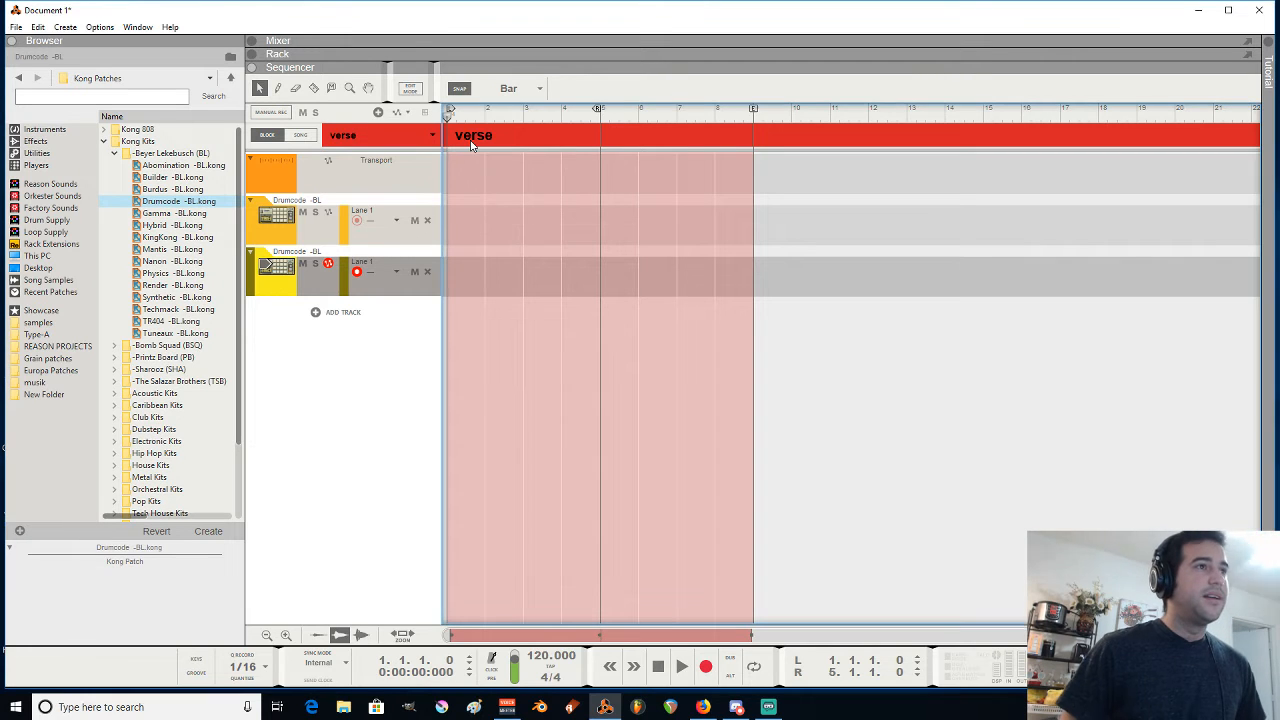
Return to song view and place the intro block at bar 1, extended to four bars
click(303, 135)
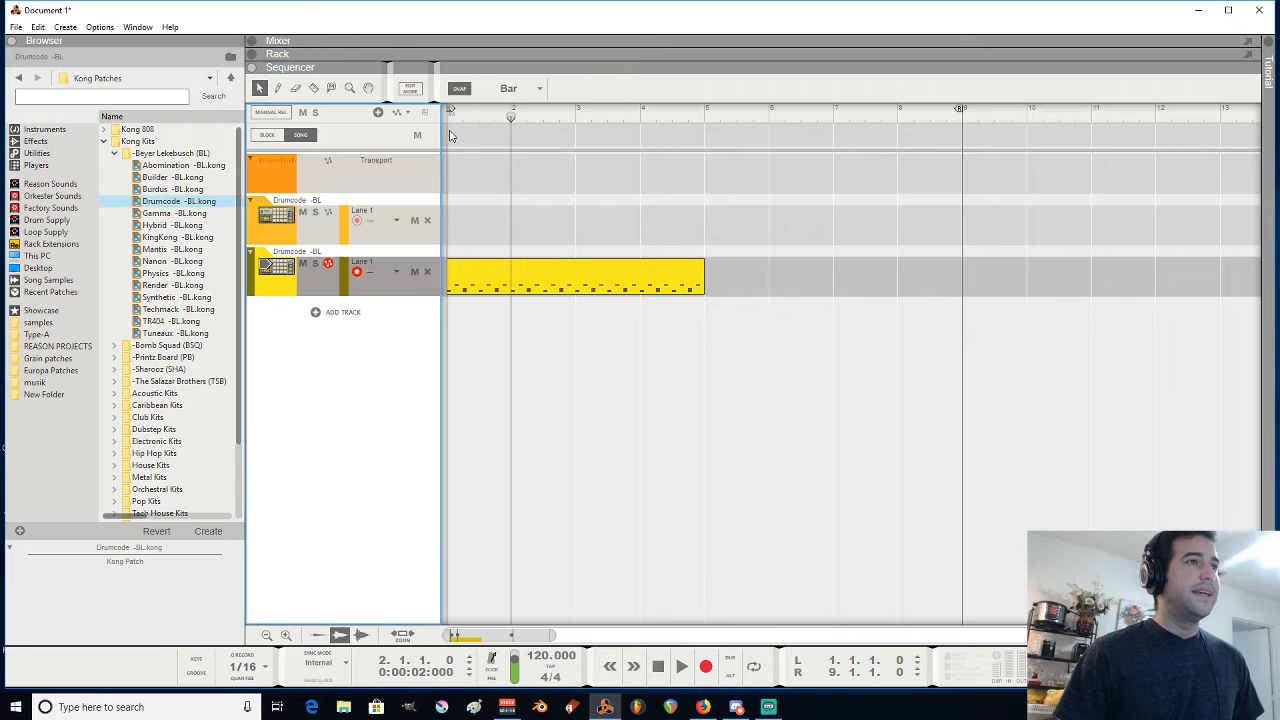
click(450, 137)
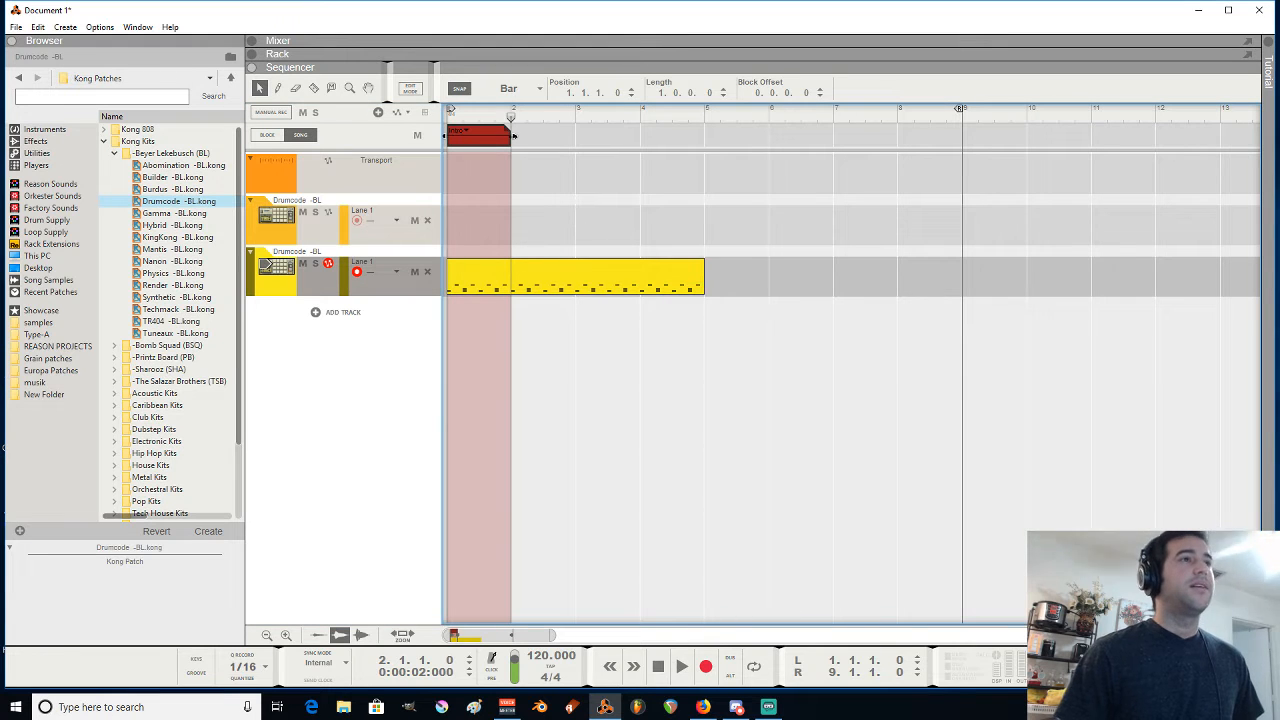
drag(511, 135, 700, 136)
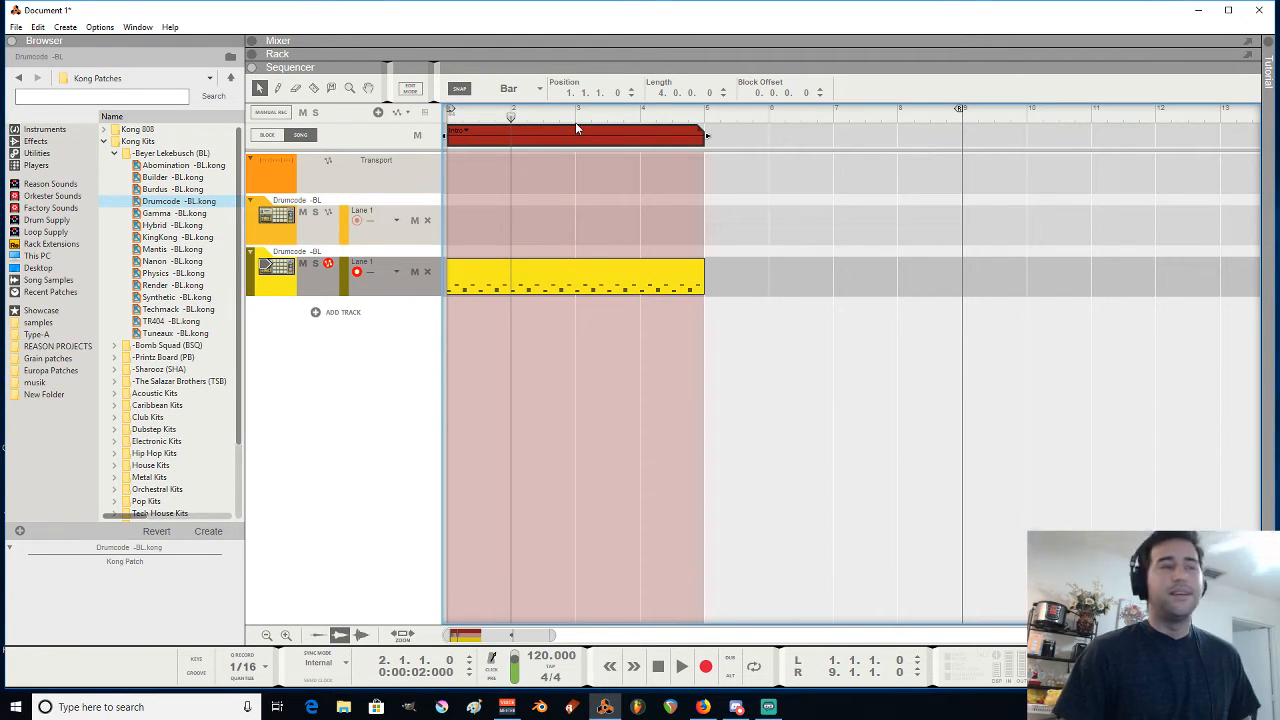
click(468, 131)
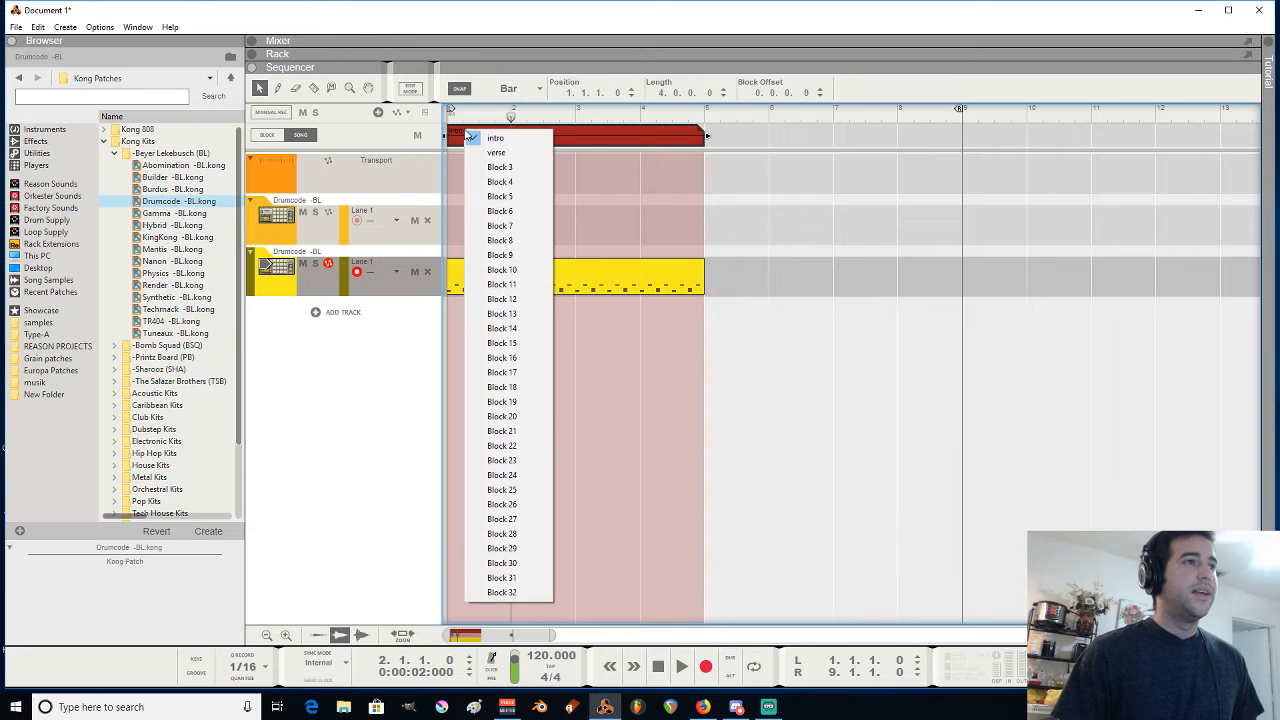
click(616, 144)
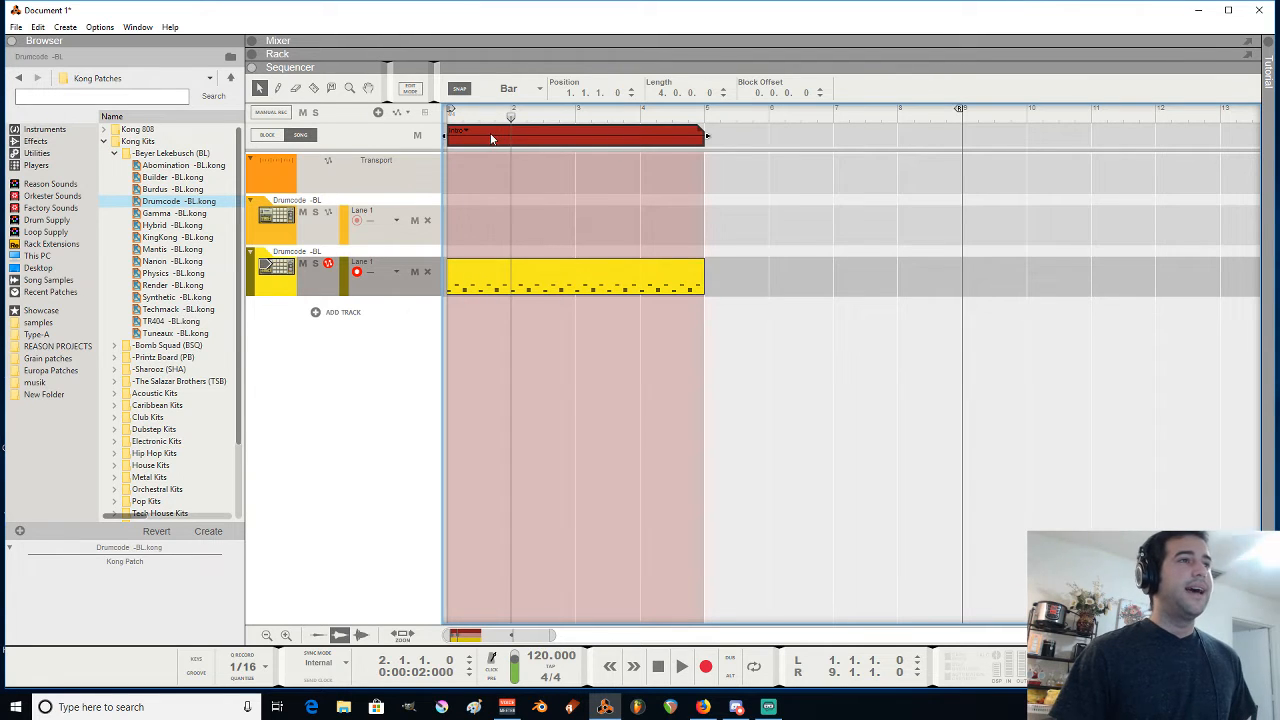
Copy the intro block to bar 5 and assign the copy to the verse block
drag(491, 139, 747, 143)
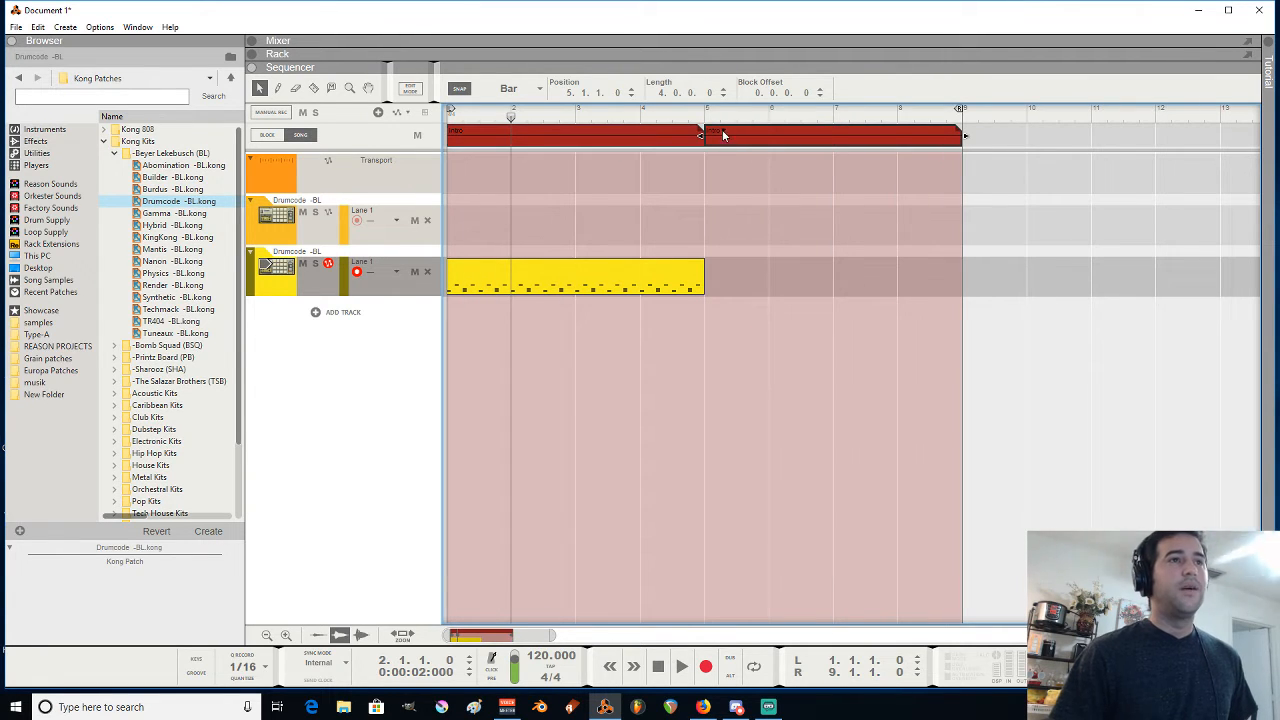
click(723, 133)
click(747, 153)
scroll(698, 110, down, 2)
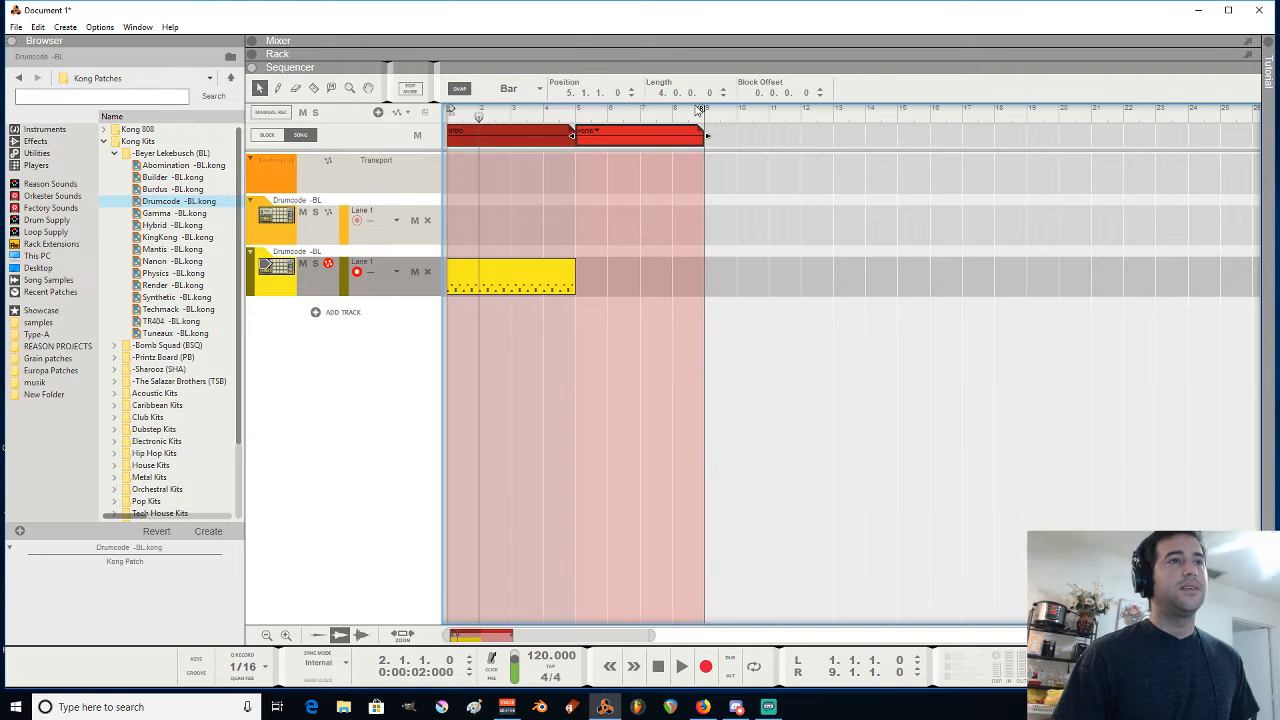
Duplicate the four-bar drum clip so it also fills bars 5 to 8 under the verse block
click(555, 283)
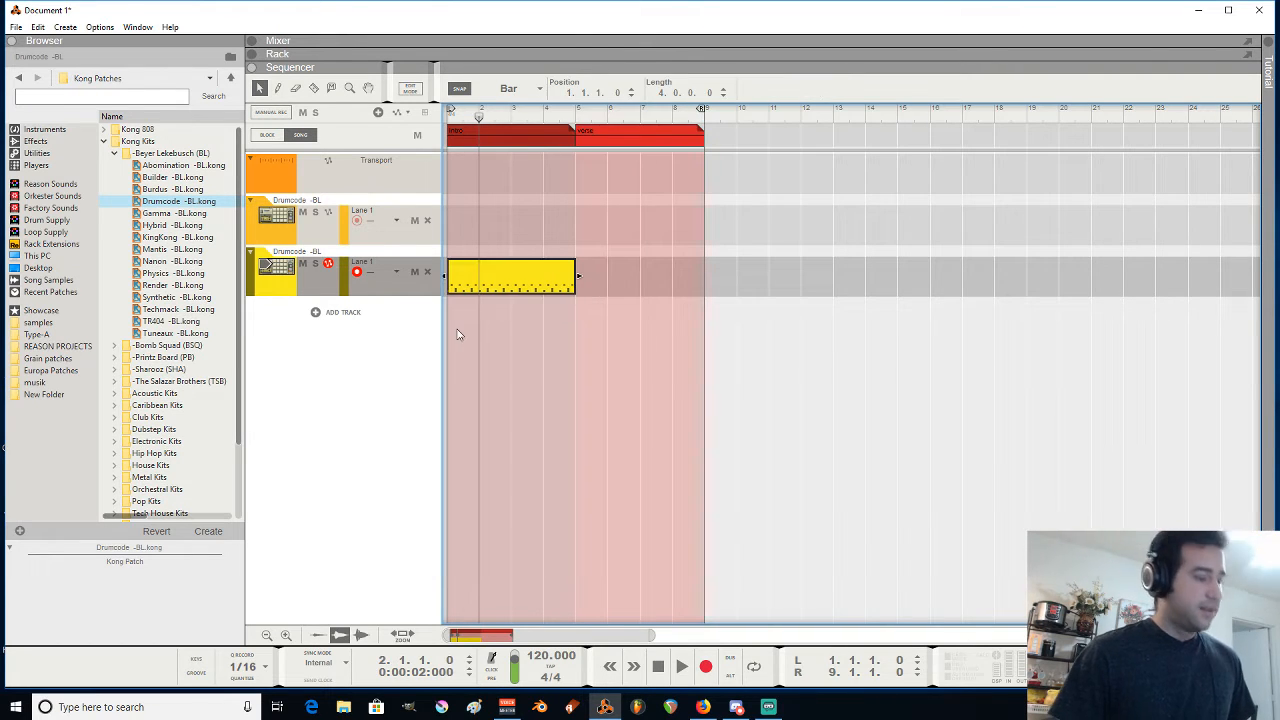
key(ctrl+d)
scroll(574, 113, down, 2)
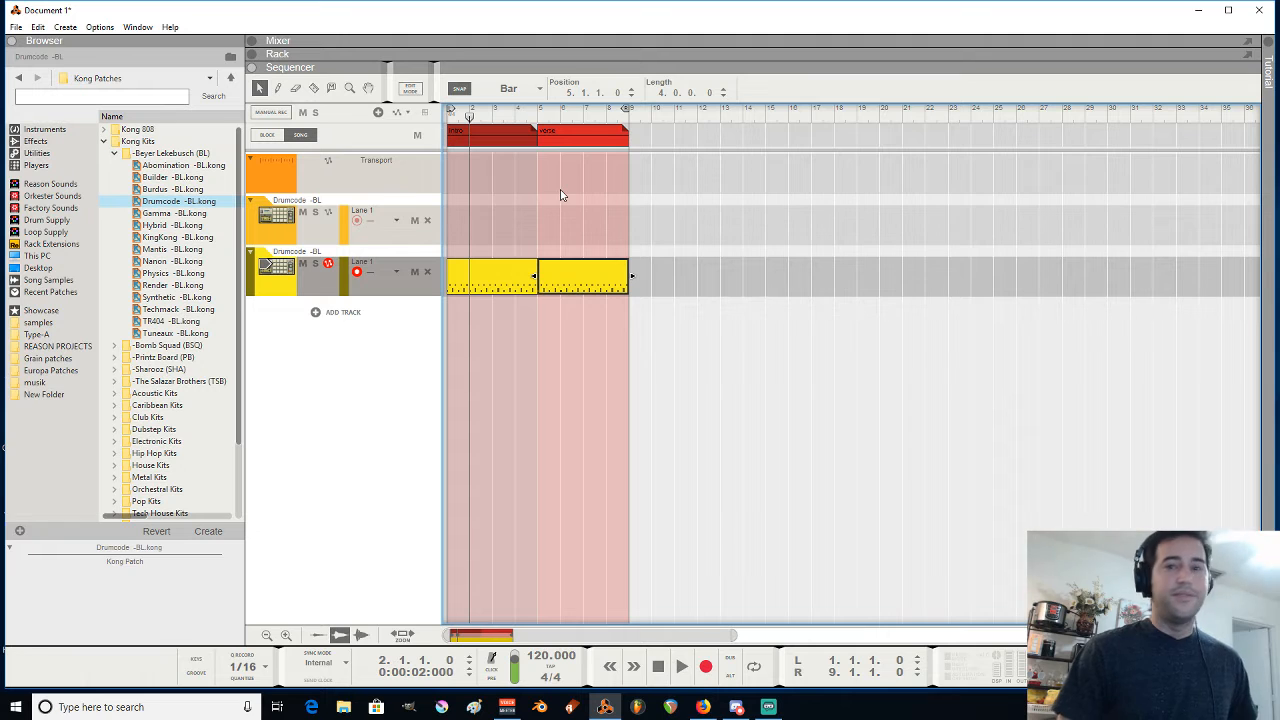
Create a new instrument track from the Absolute FM Ramper patch in the Synth Bass folder of Reason Sounds
click(330, 390)
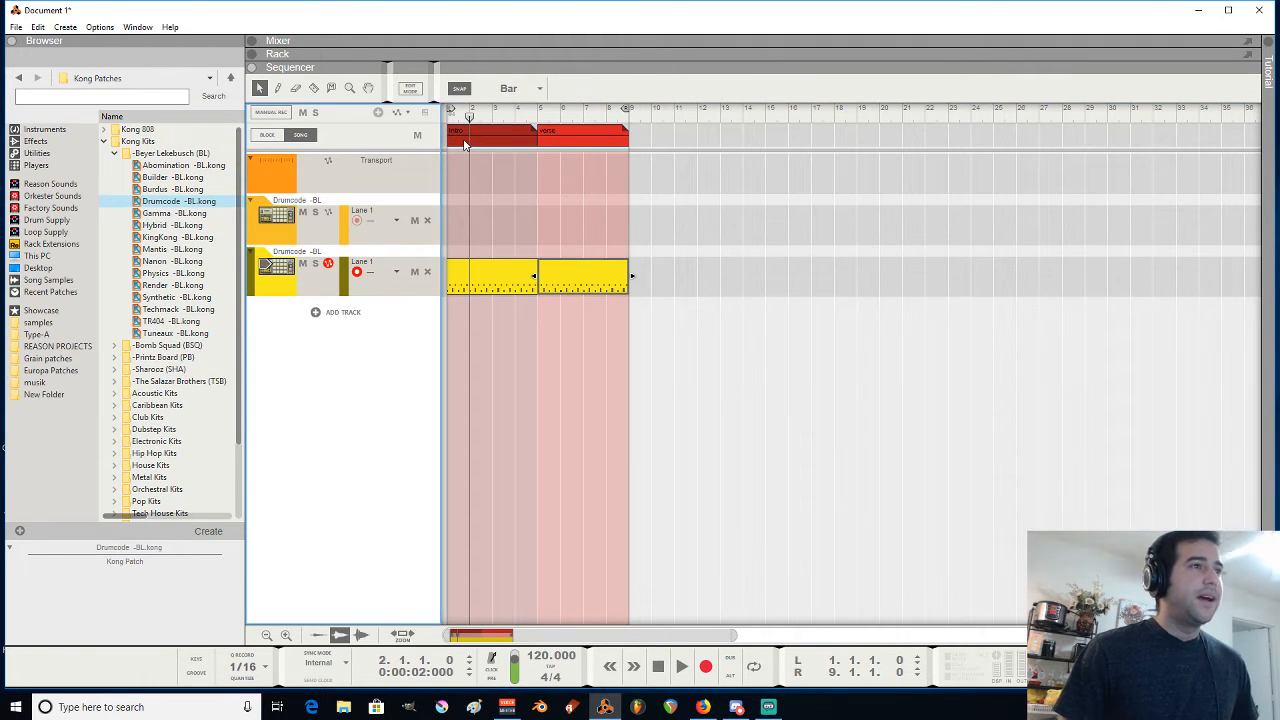
click(50, 130)
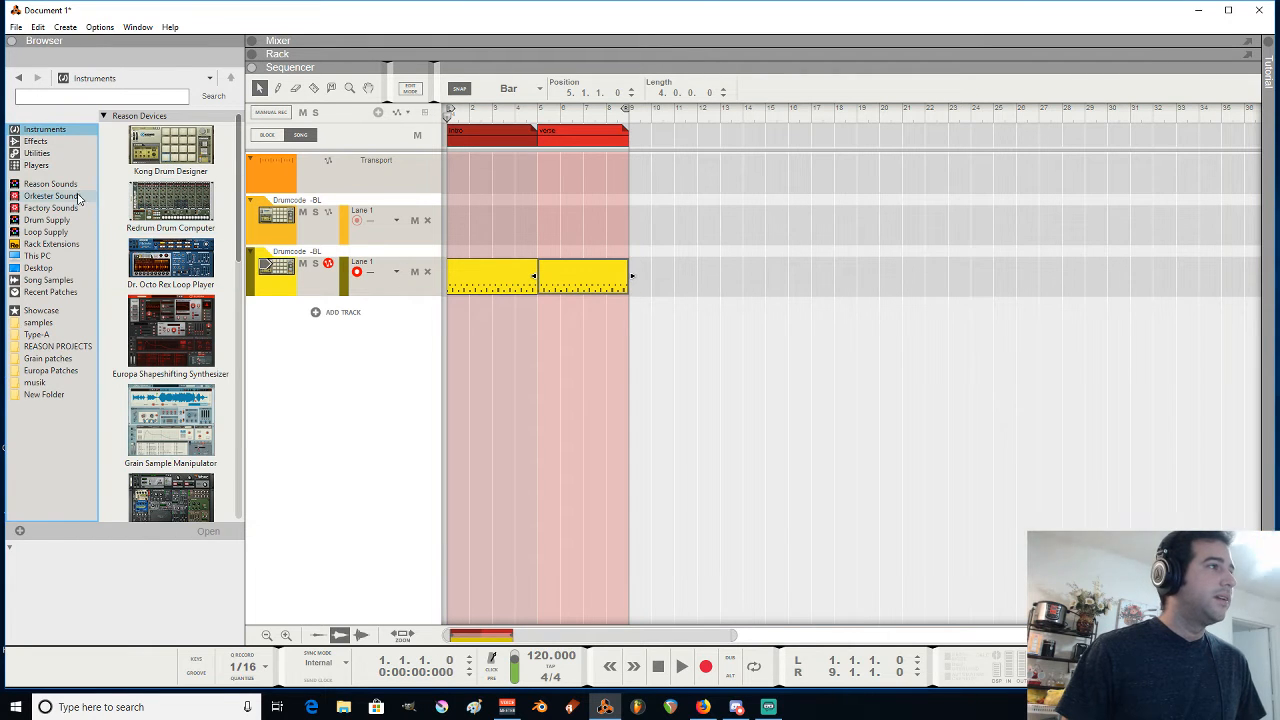
click(45, 184)
click(104, 142)
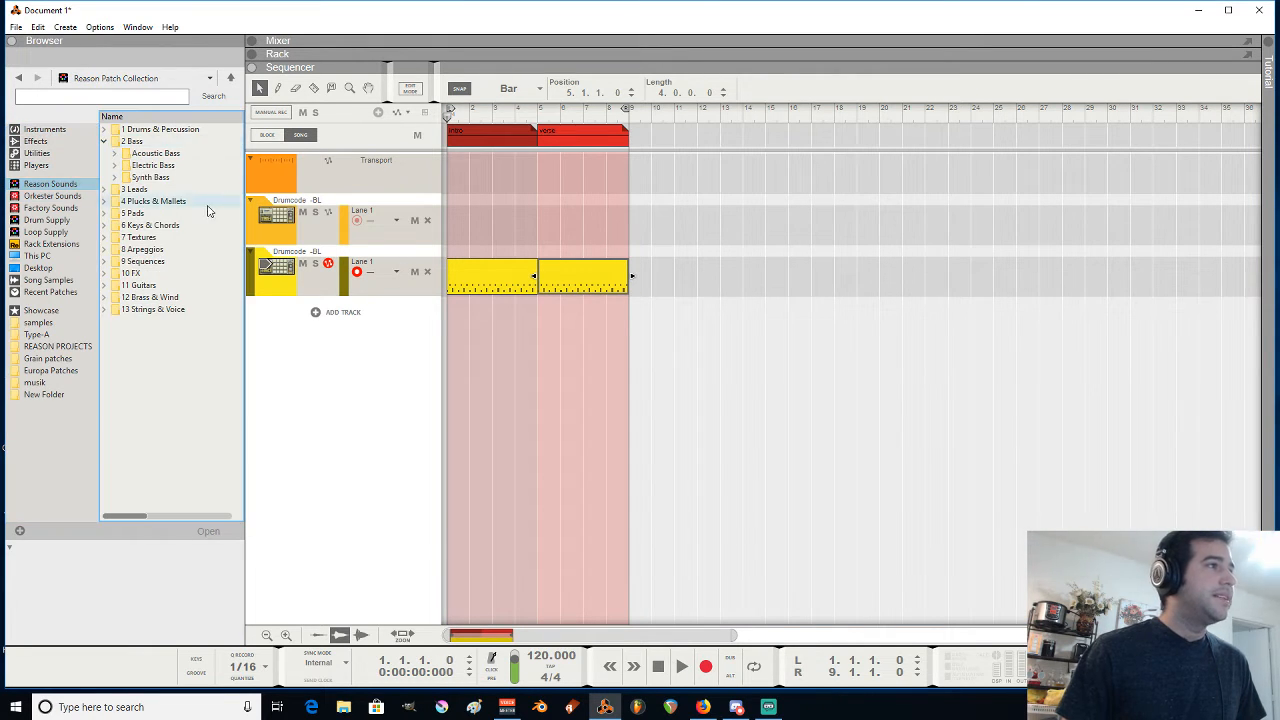
click(114, 177)
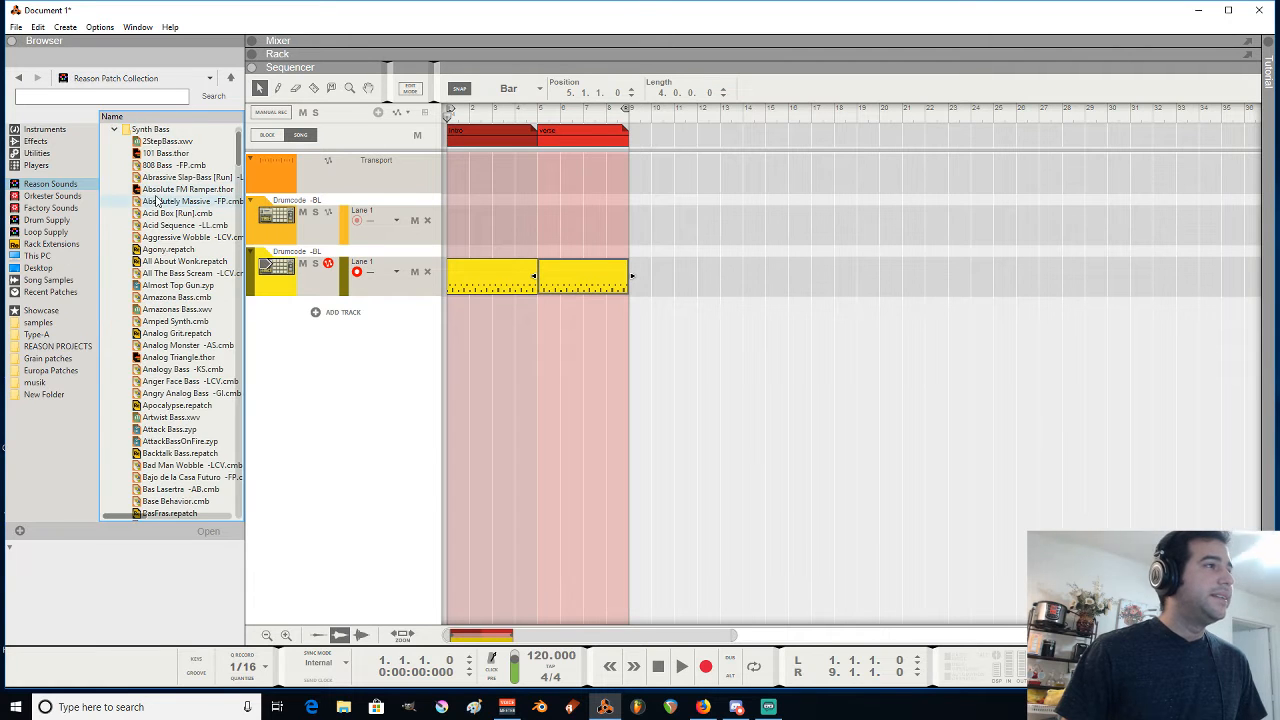
scroll(200, 225, up, 1)
scroll(188, 290, down, 2)
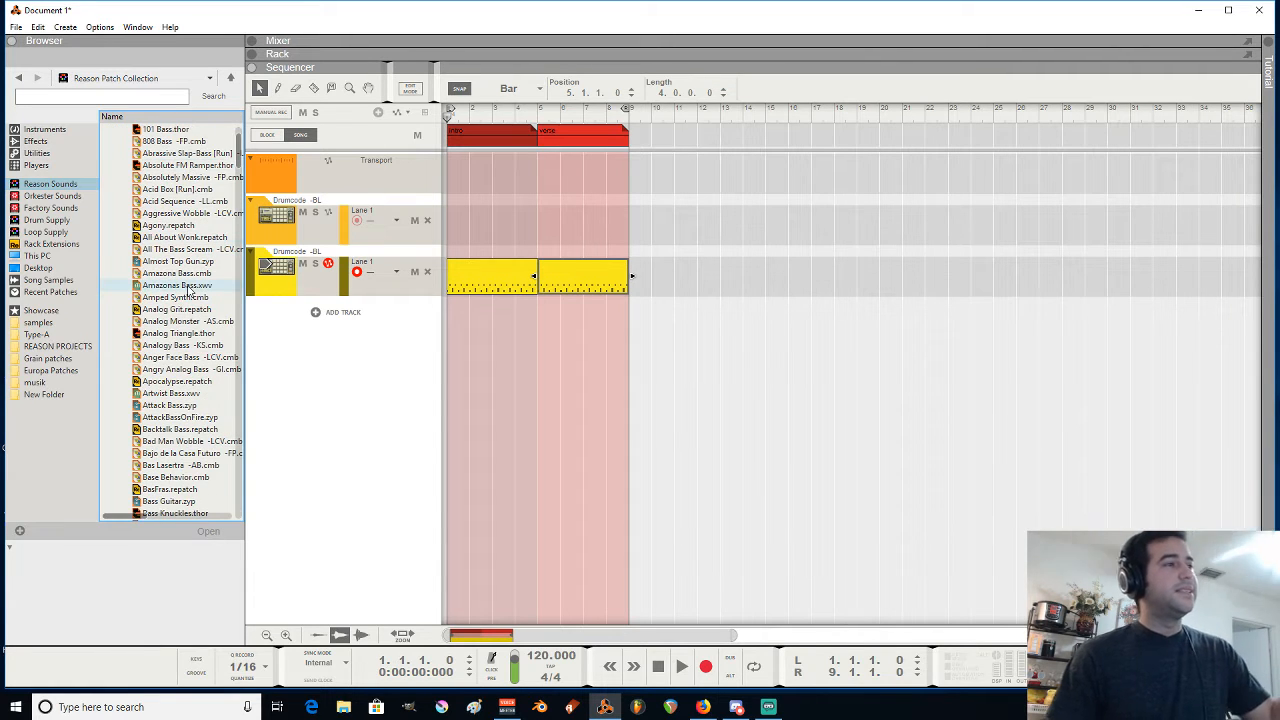
scroll(188, 290, up, 2)
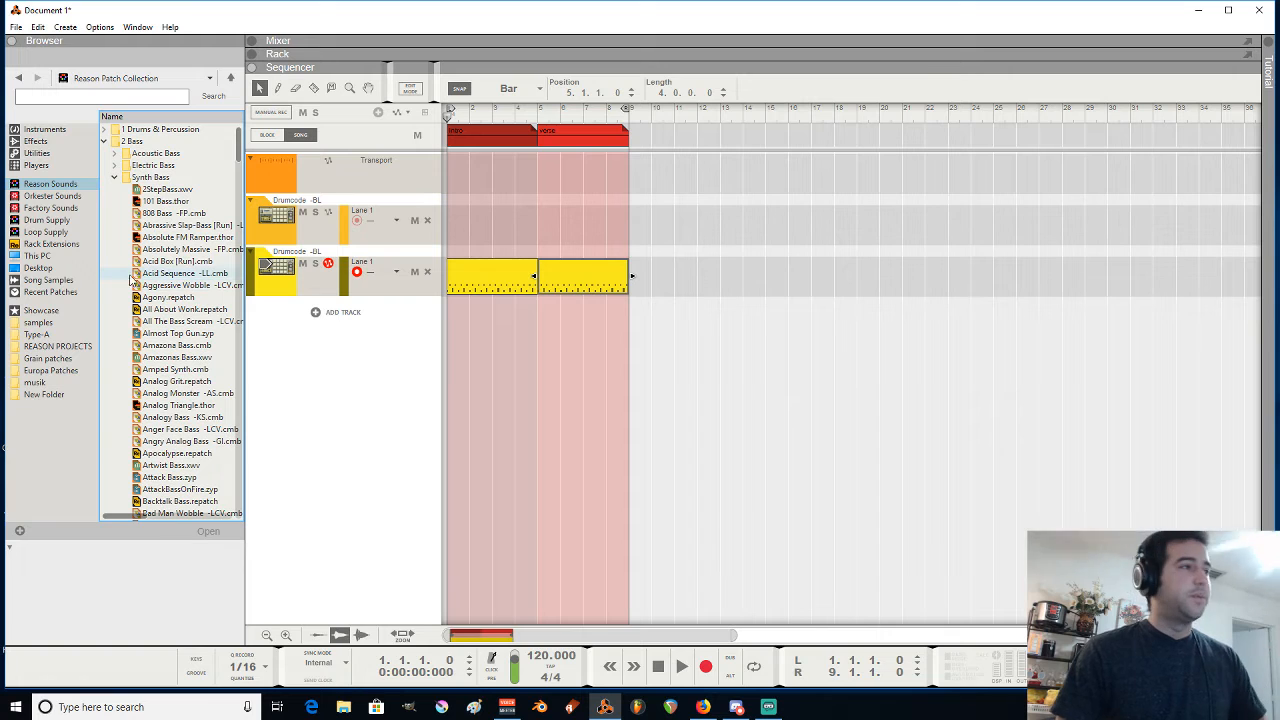
mouse_move(186, 237)
mouse_down()
mouse_move(330, 414)
mouse_move(314, 397)
mouse_move(323, 389)
mouse_up()
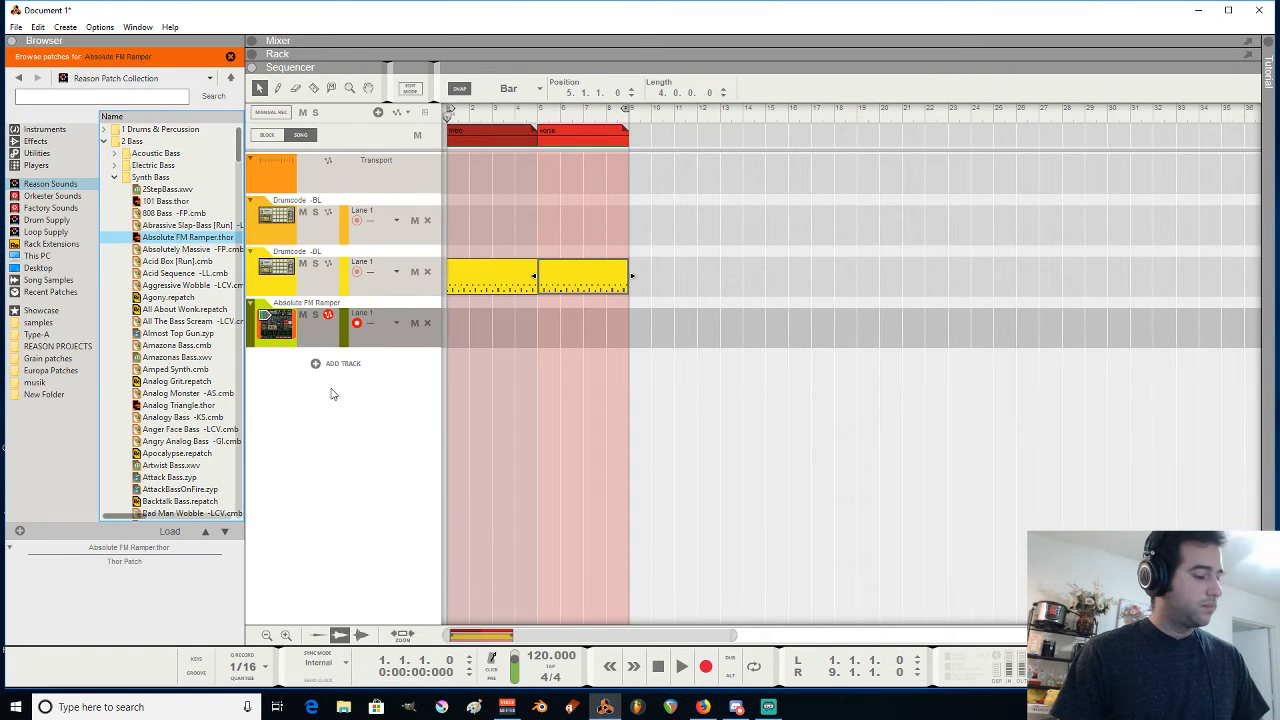
Replace the new bass track's patch with Absolutely Massive -FP and play the song from the start
drag(180, 250, 291, 331)
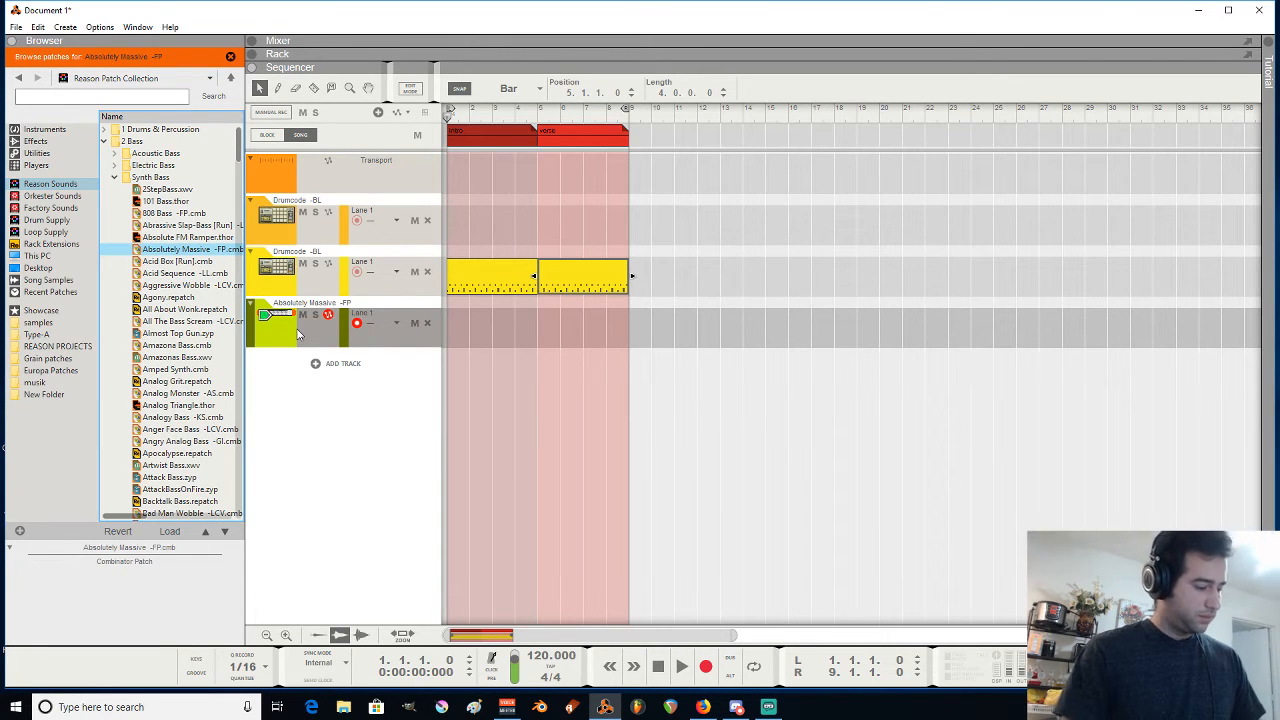
key(space)
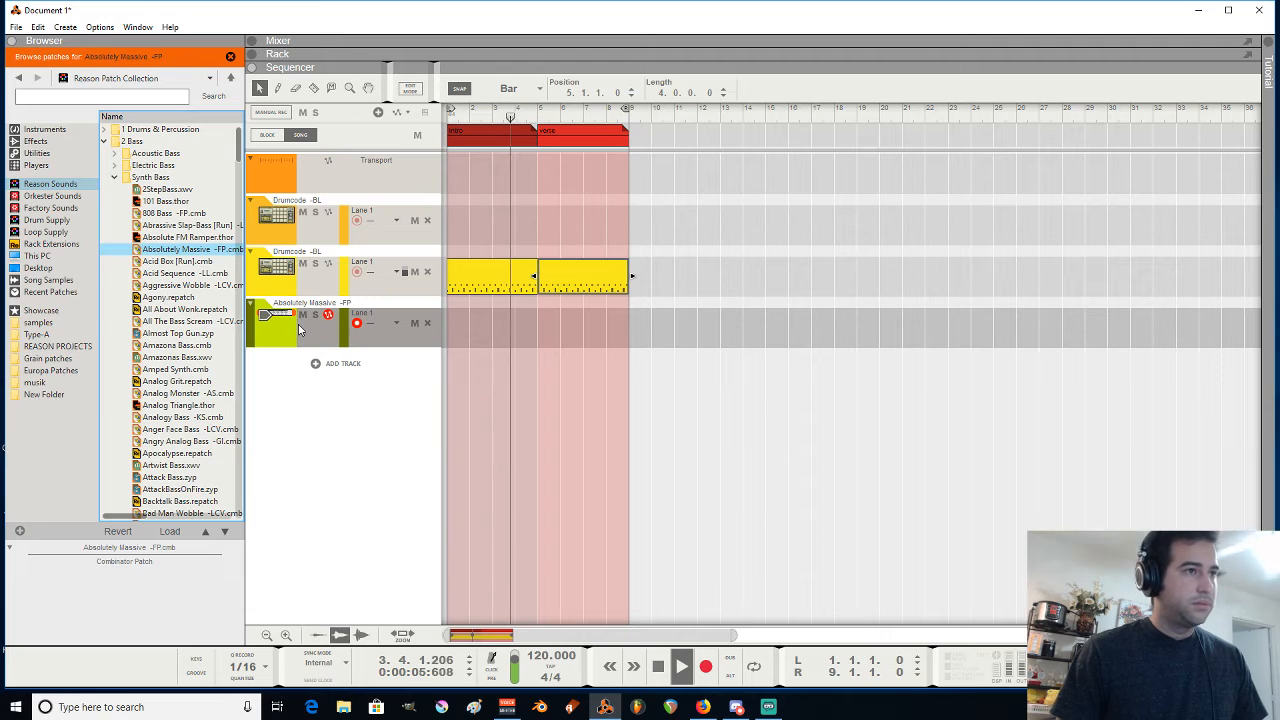
Lower the bass channel's fader in the mixer while the song plays, and stop playback
key(space)
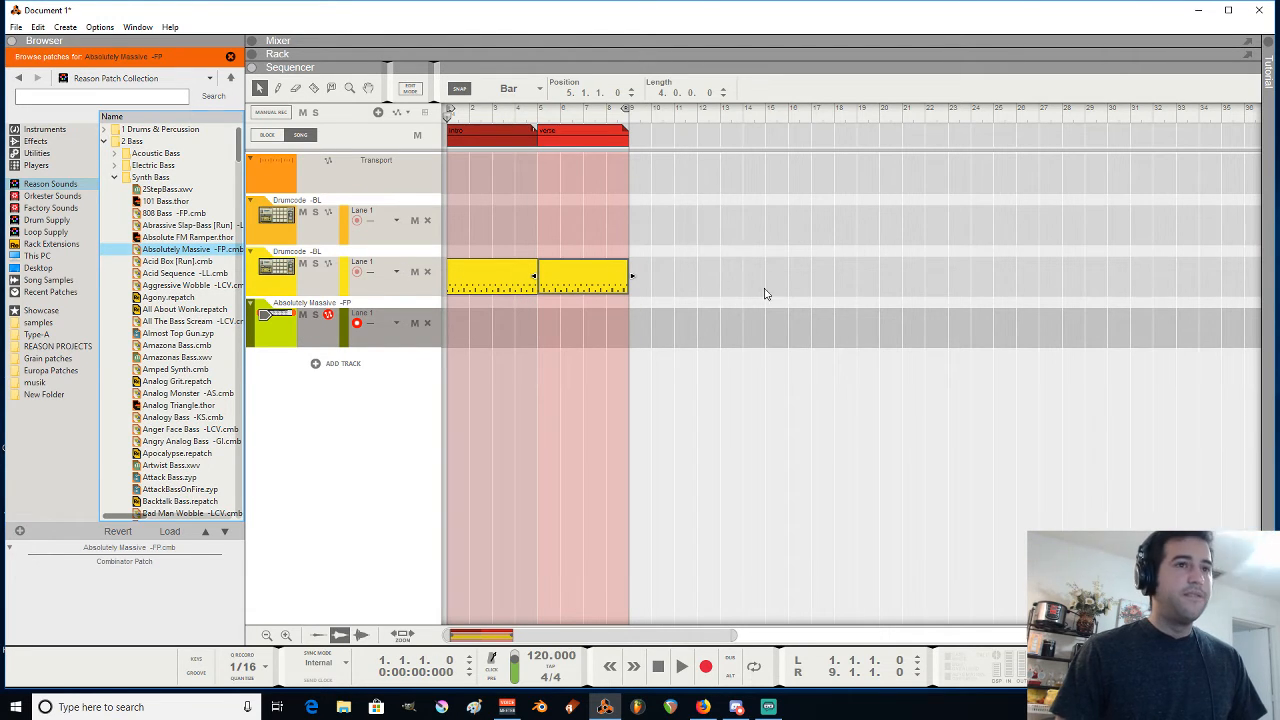
key(F5)
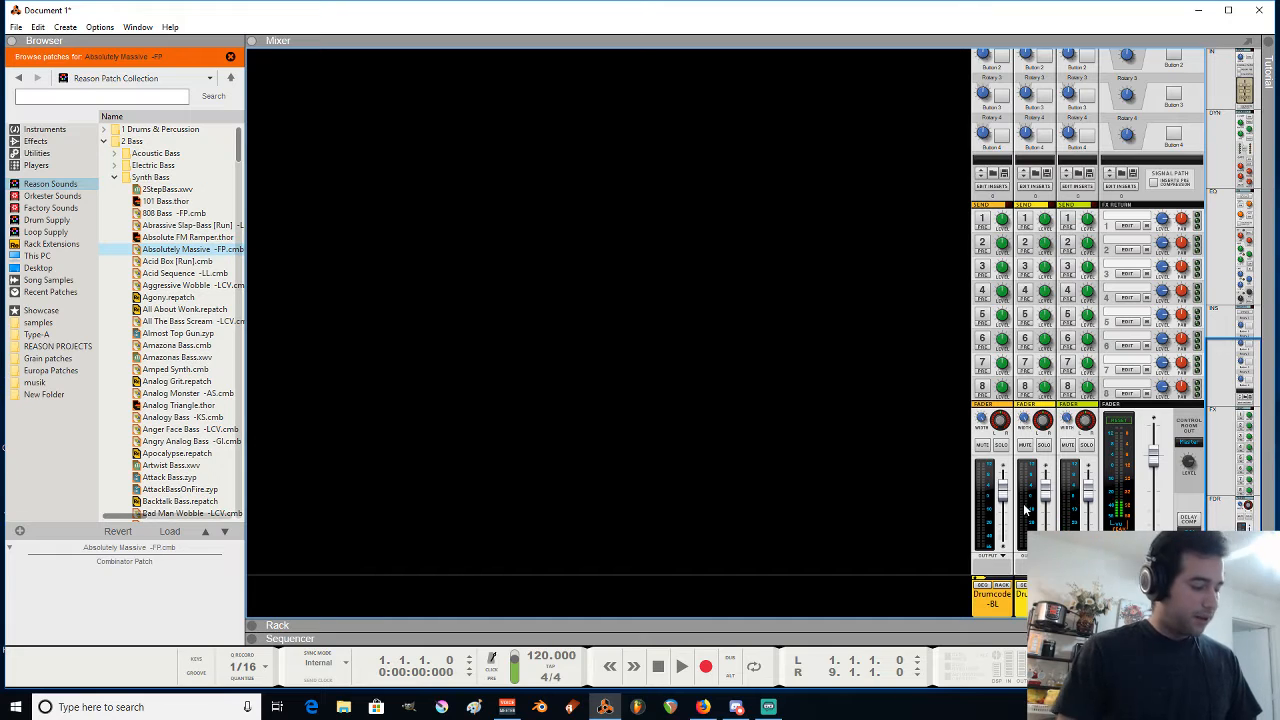
key(space)
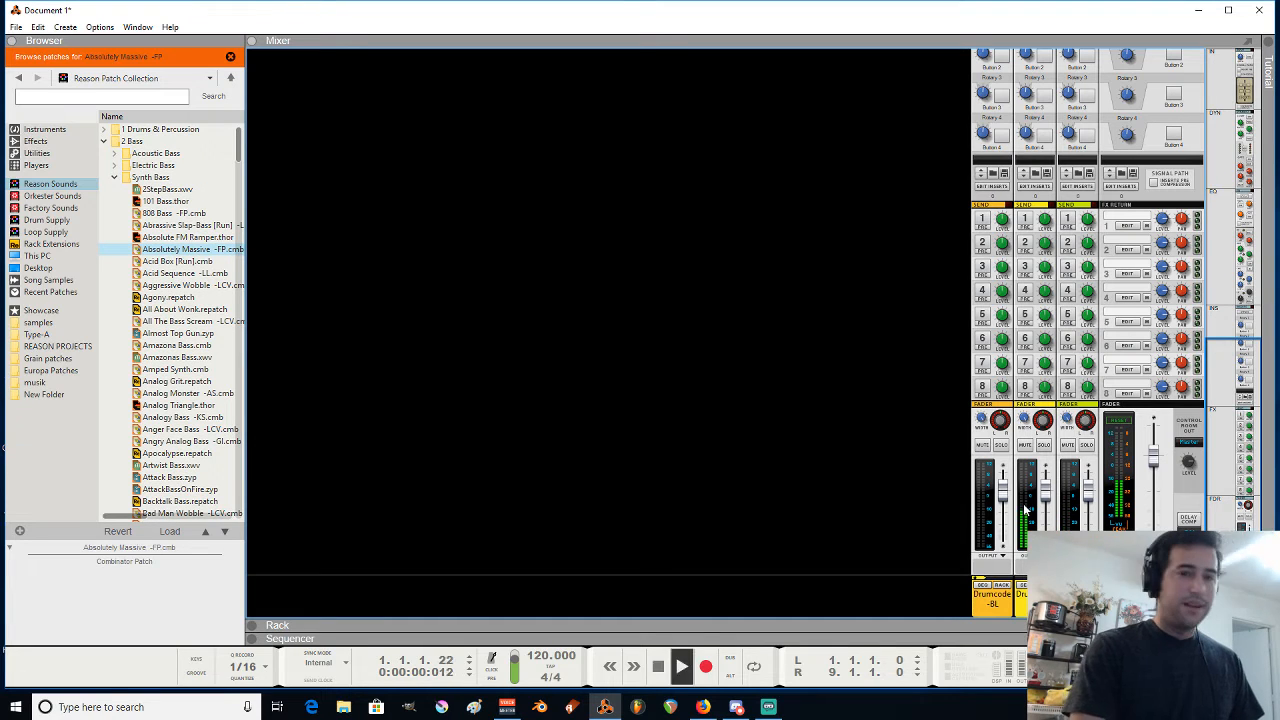
click(1092, 504)
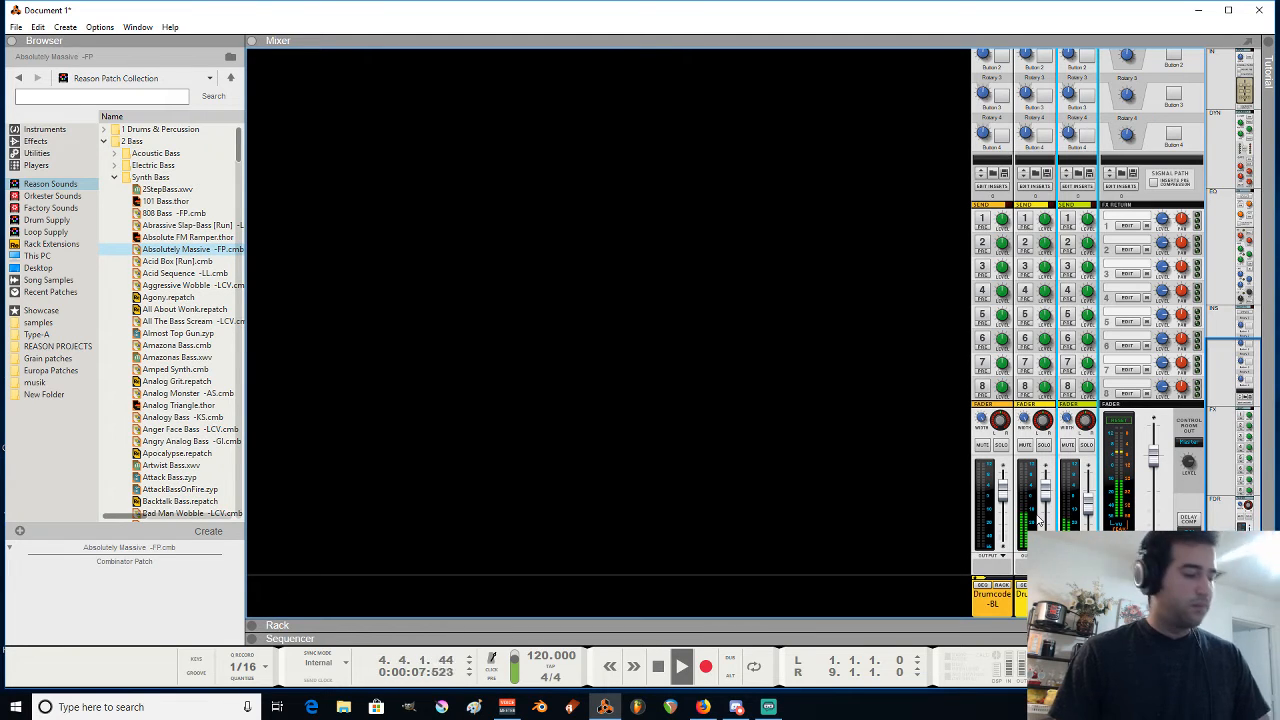
key(space)
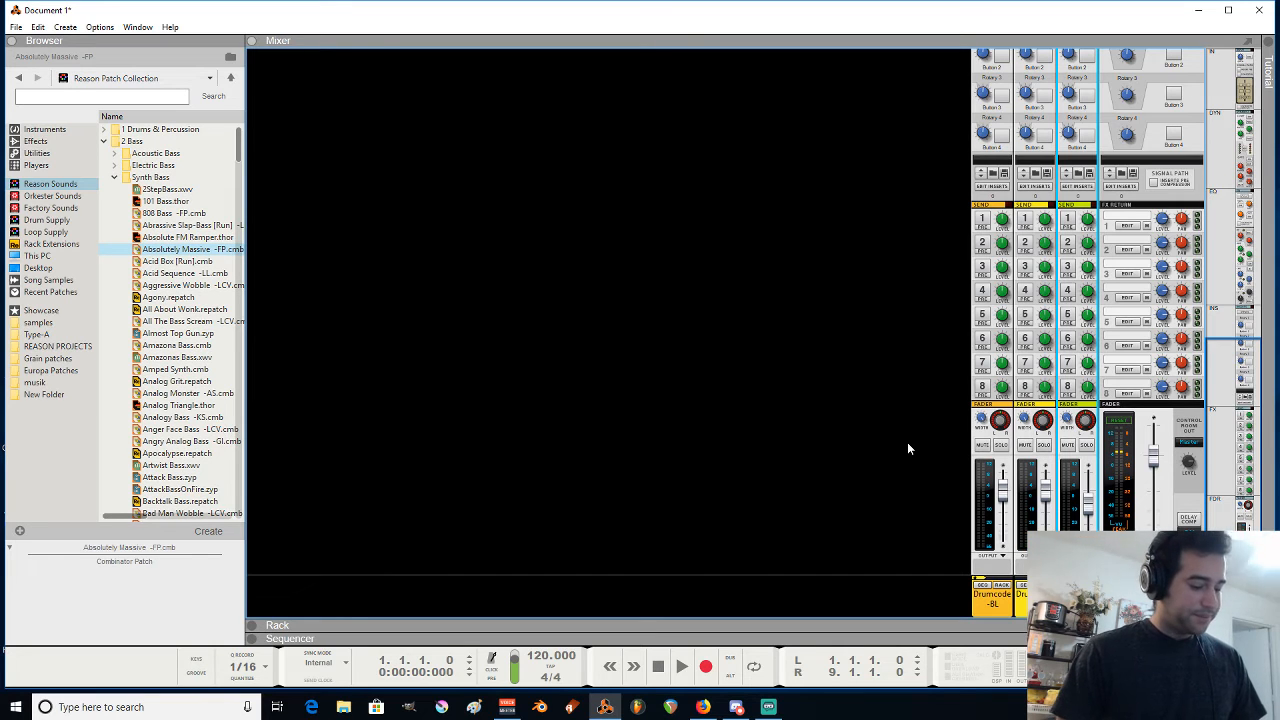
Turn on the precount and record a bass part from bar 1 on the Absolutely Massive -FP track
key(F7)
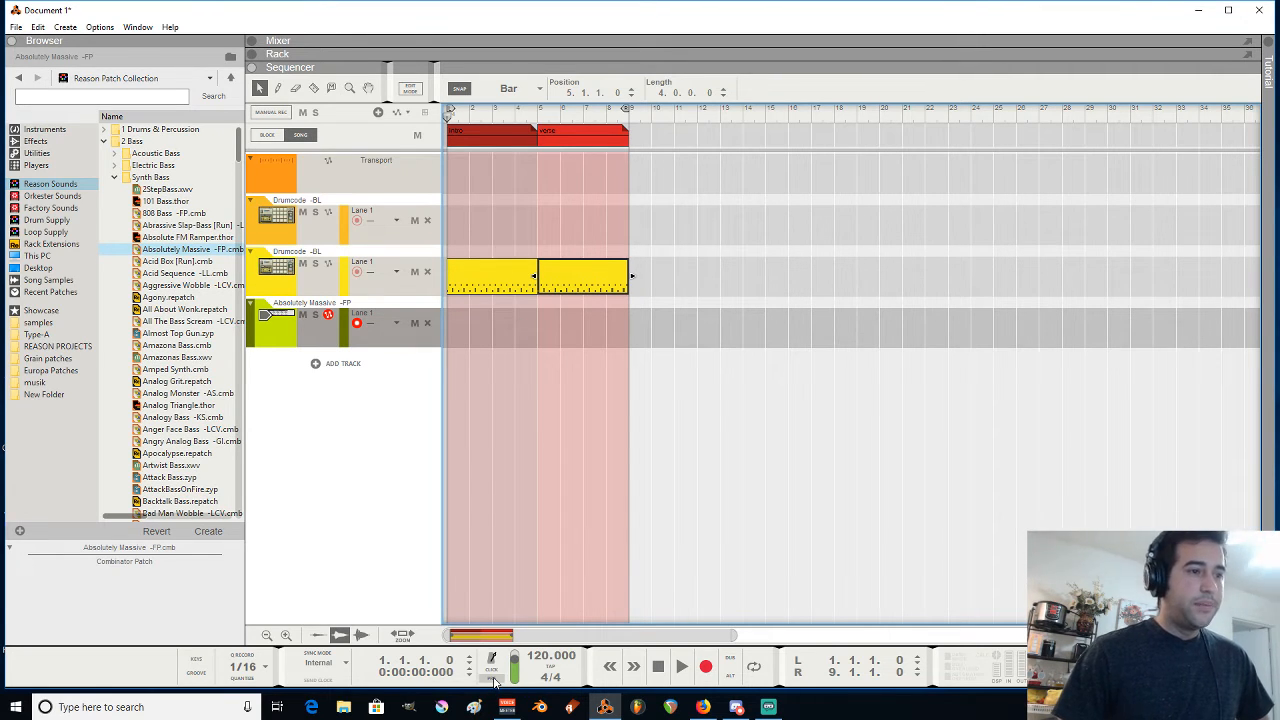
click(705, 668)
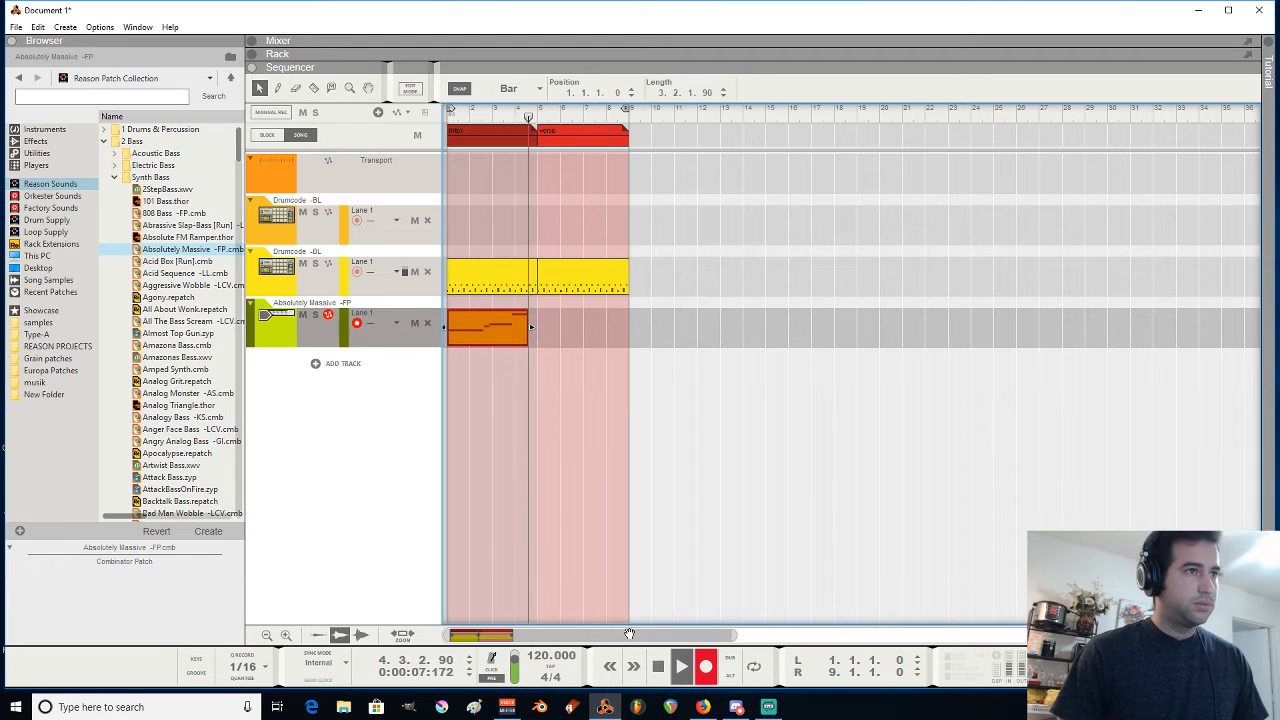
key(space)
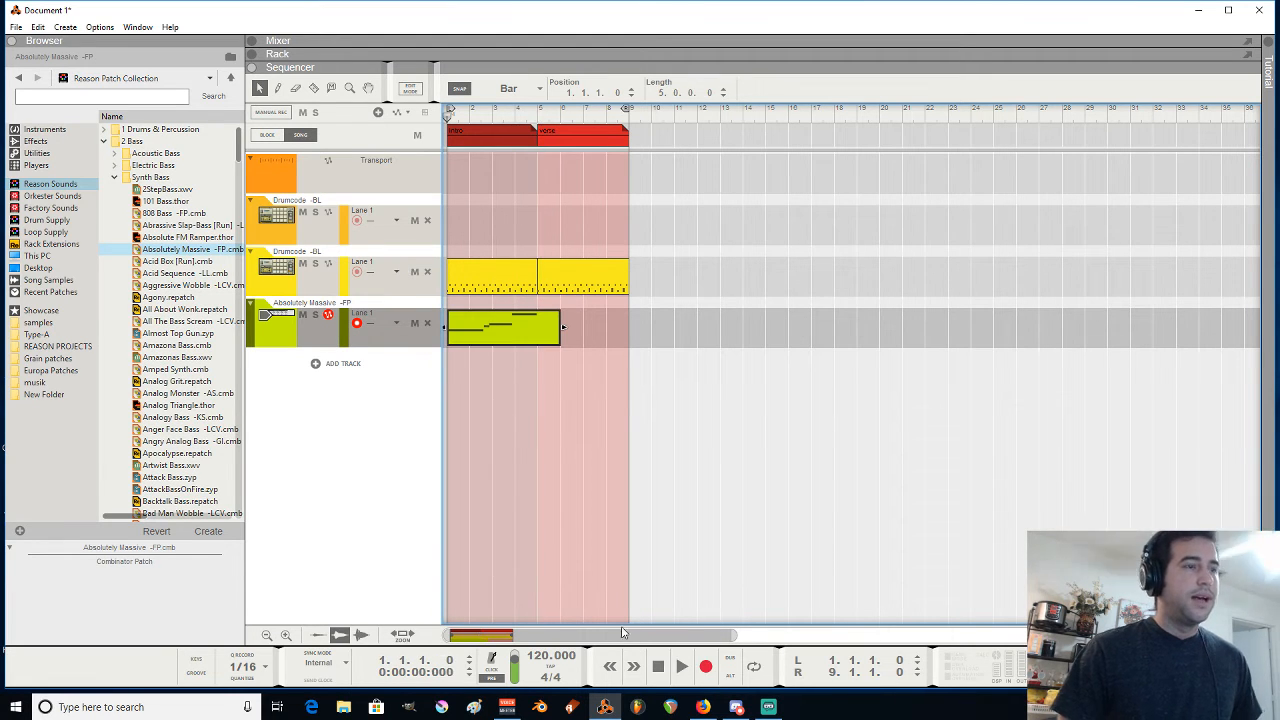
Trim the recorded bass clip to four bars and quantize all of its notes
scroll(478, 331, up, 2)
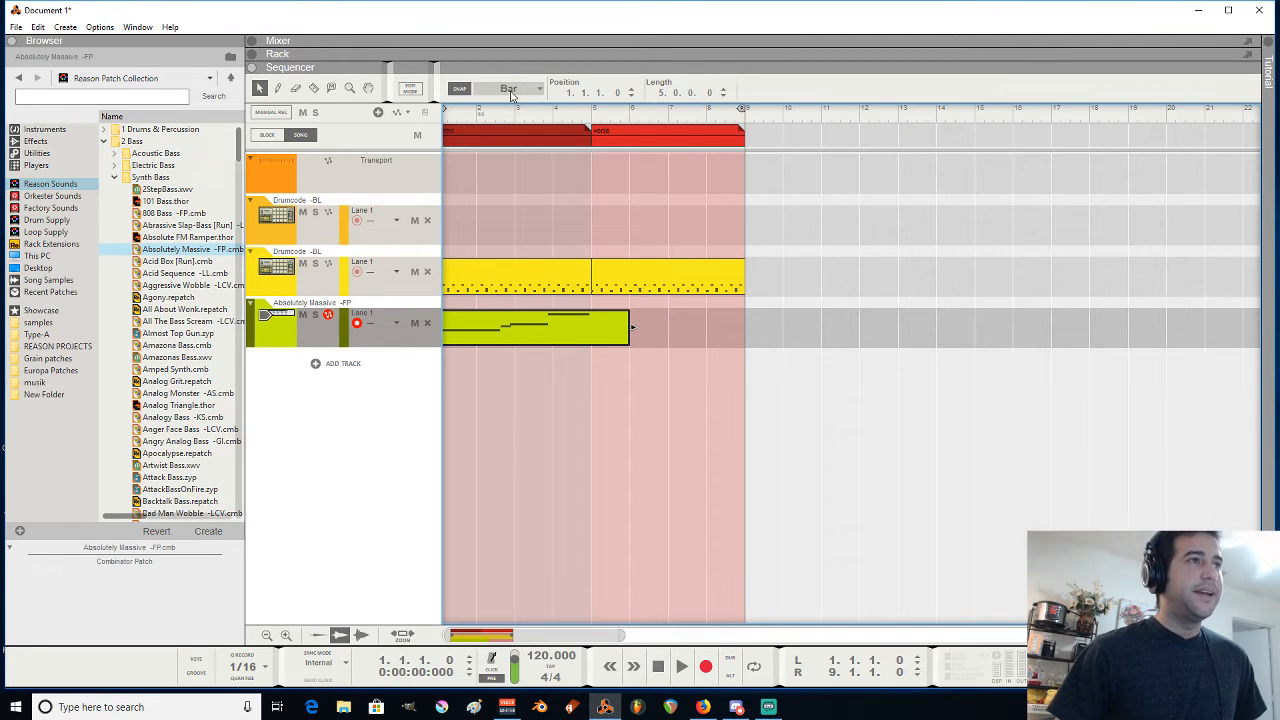
double_click(557, 332)
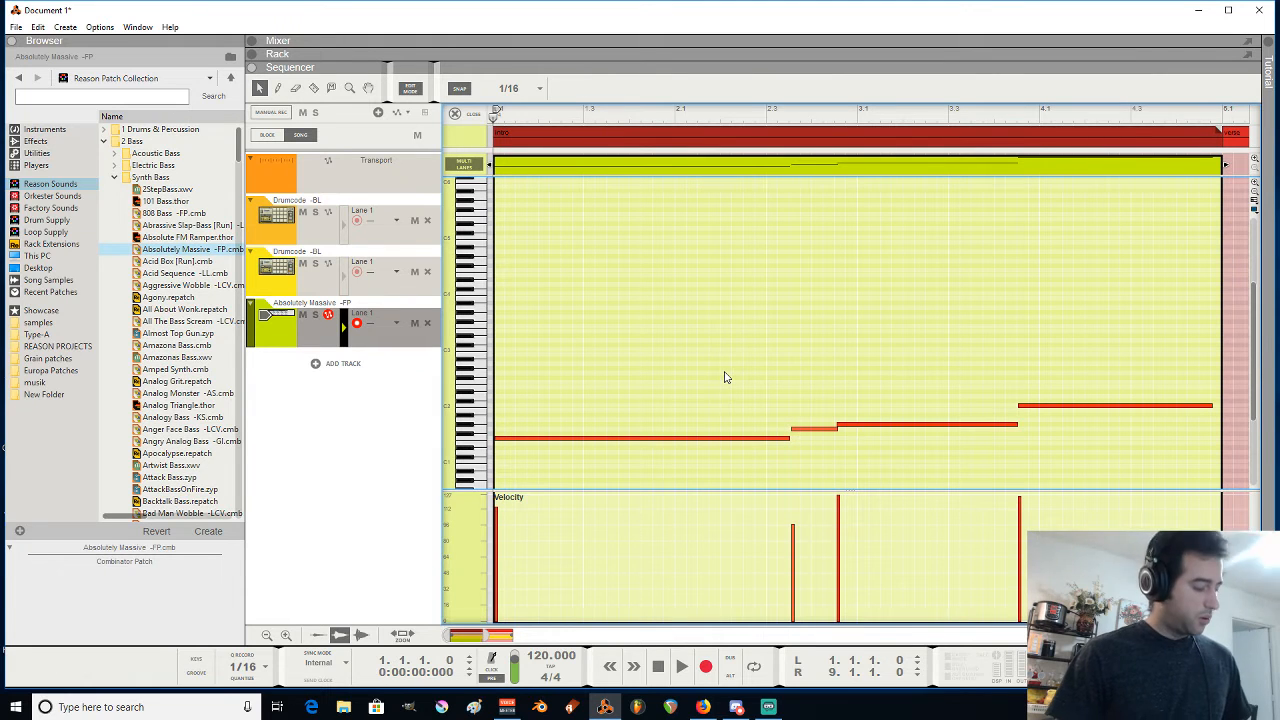
key(ctrl+a)
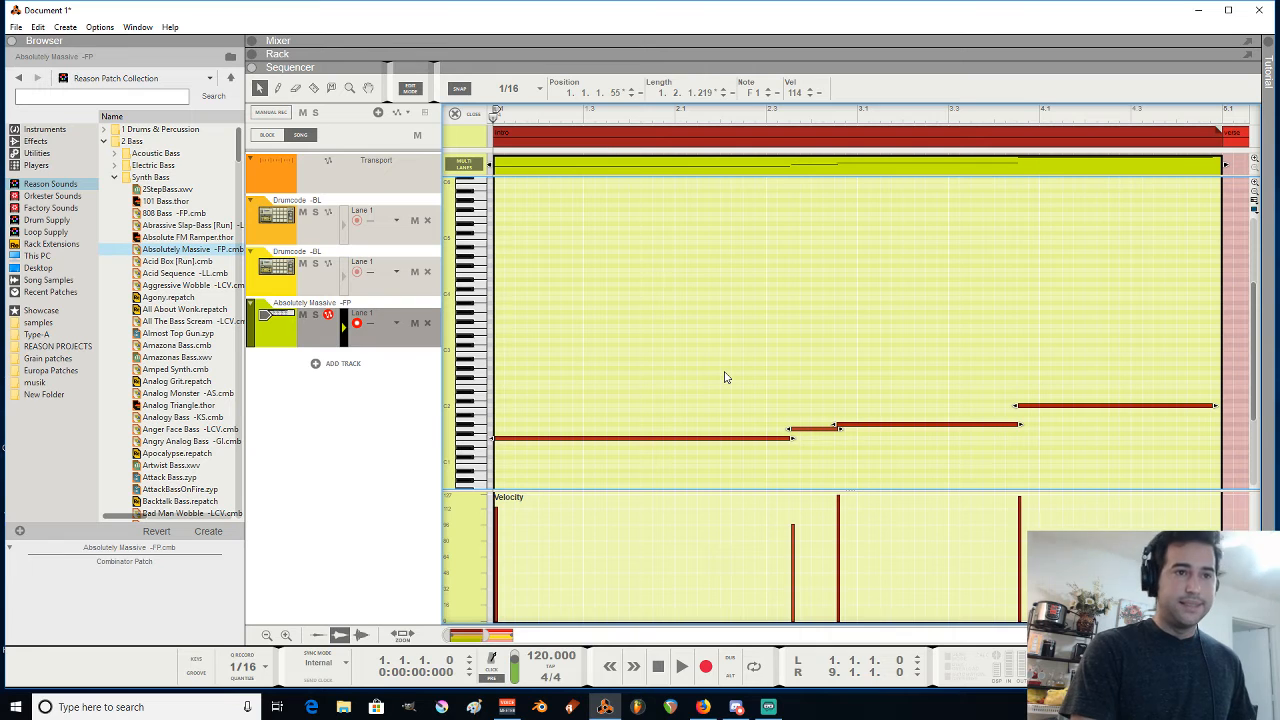
click(727, 375)
key(space)
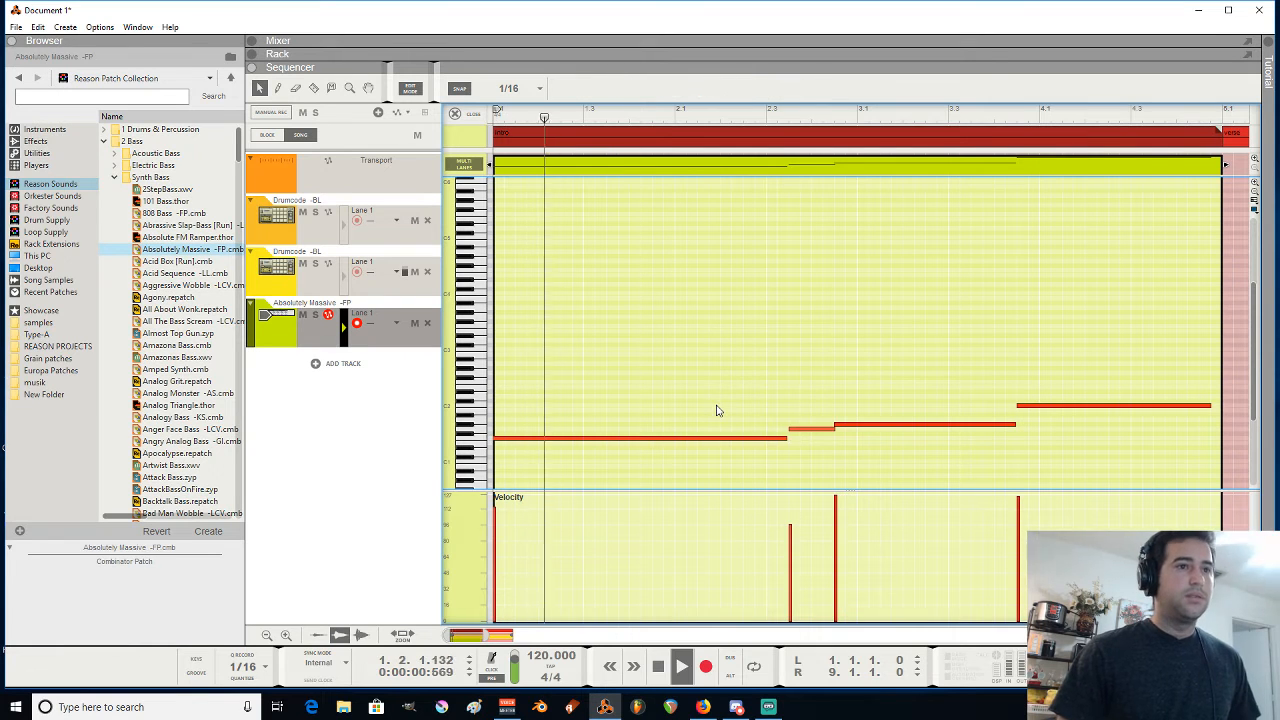
key(Tab)
key(space)
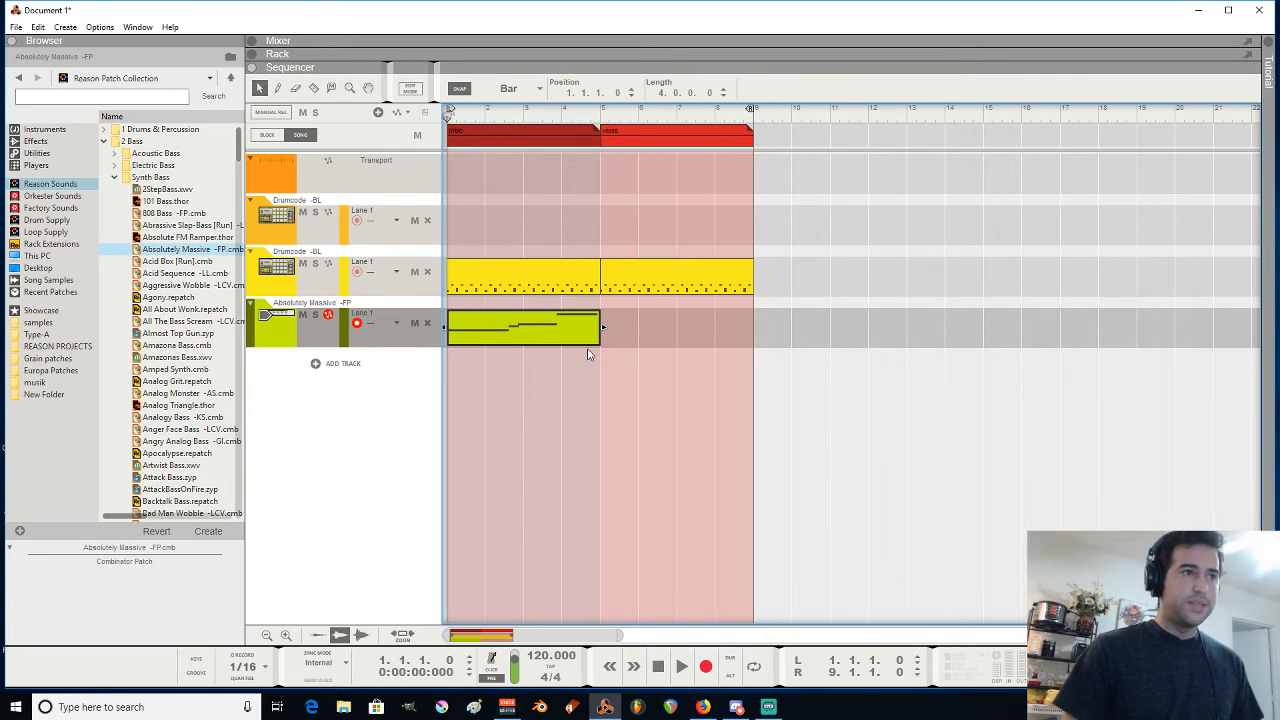
Duplicate the four-bar bass clip into bars 5 to 8 and listen to the song
key(space)
click(629, 326)
click(561, 341)
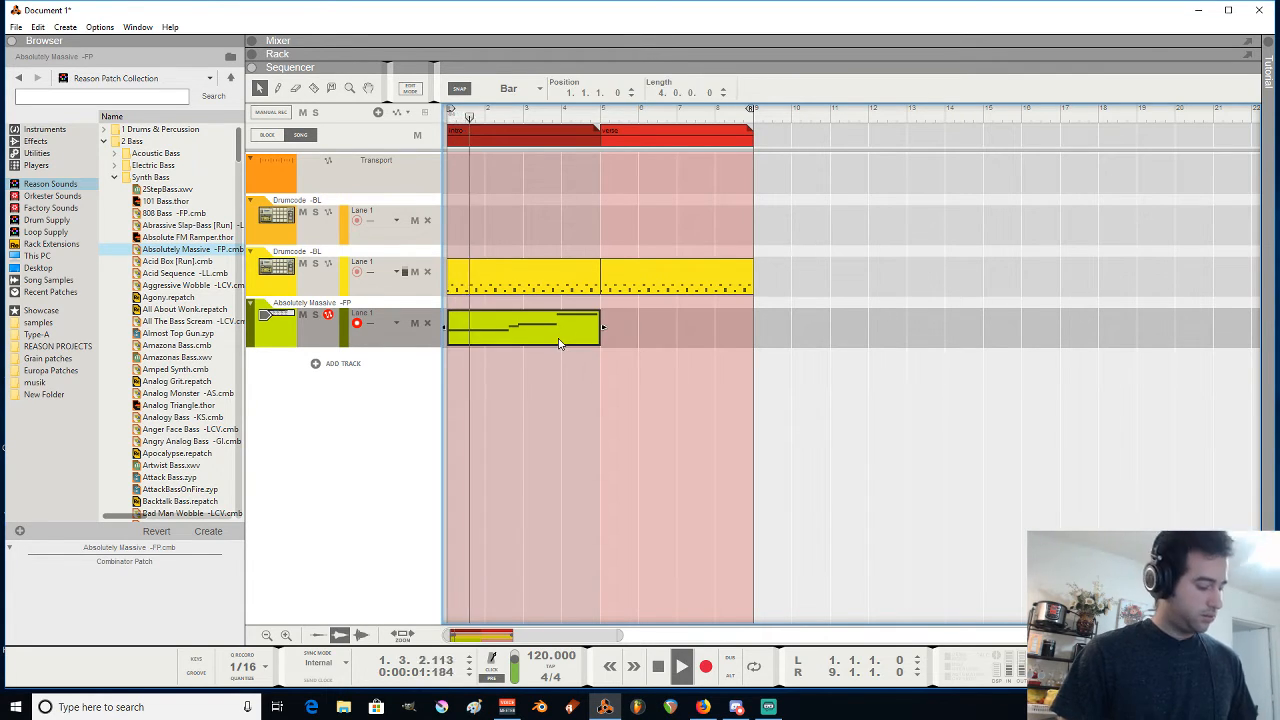
key(ctrl+d)
click(618, 393)
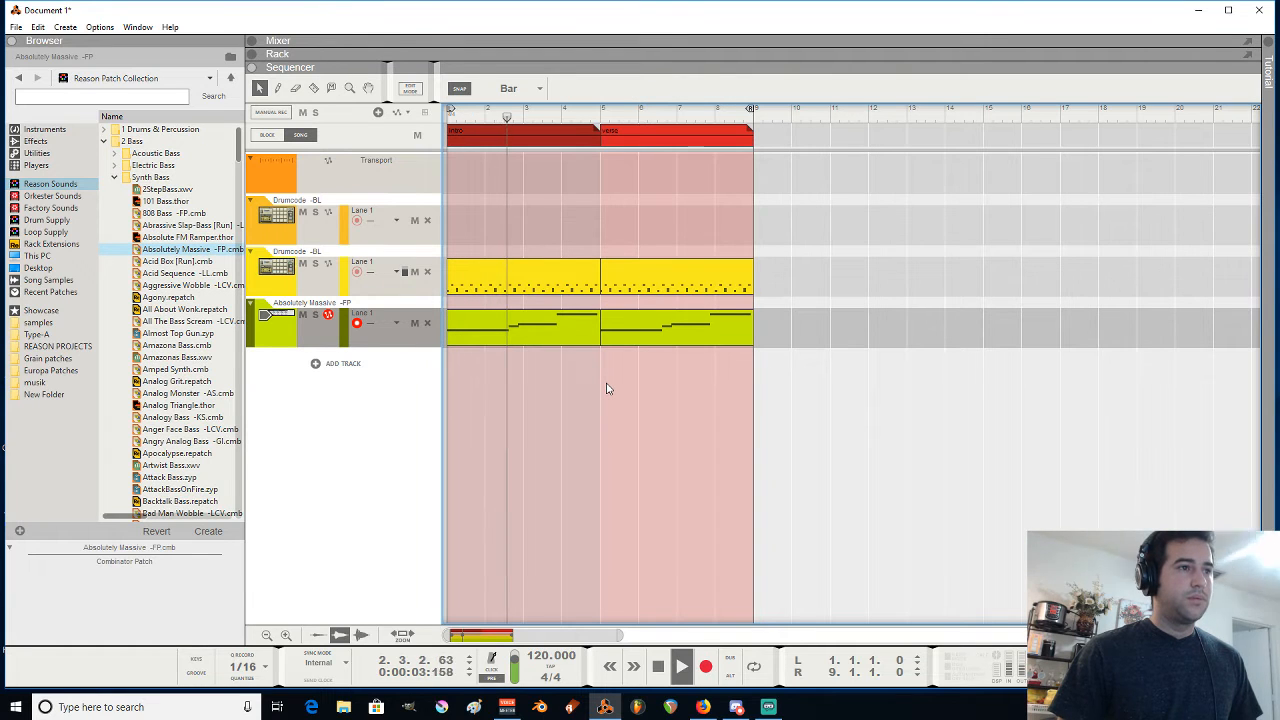
key(space)
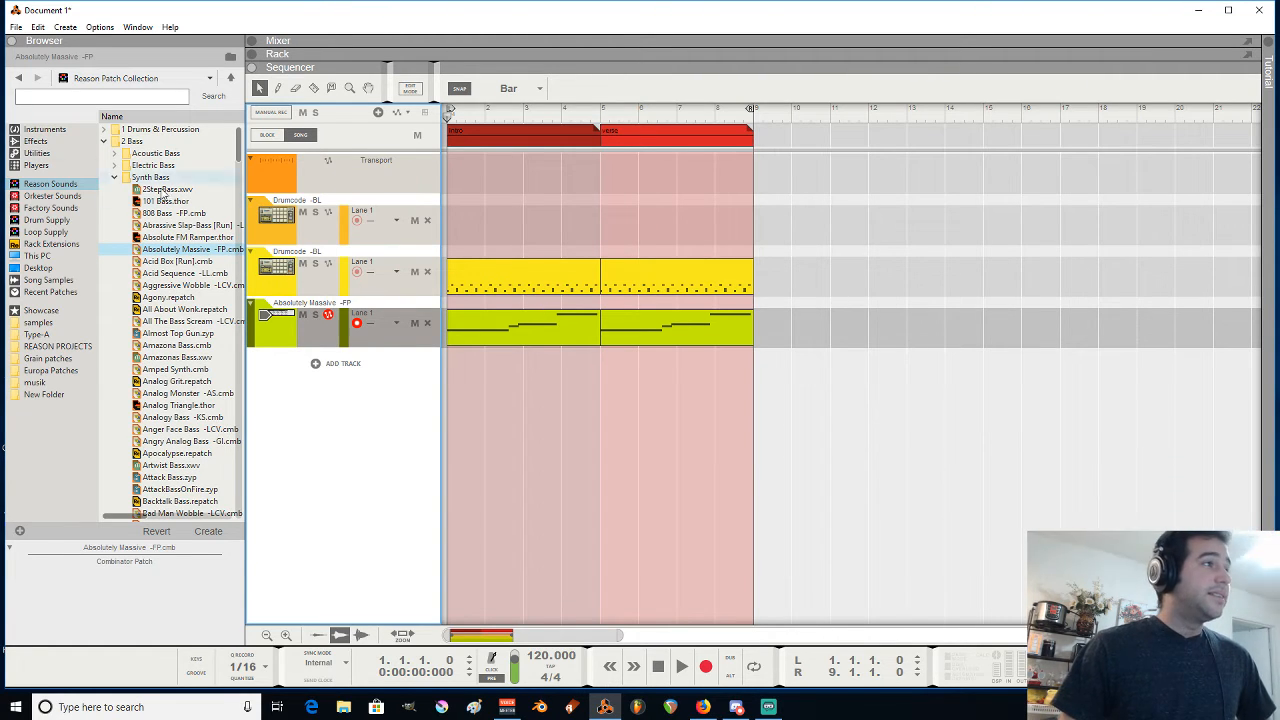
Add a Synchronous Effect Modulator from the Reason effects directly below the bass Combinator in the rack
click(36, 141)
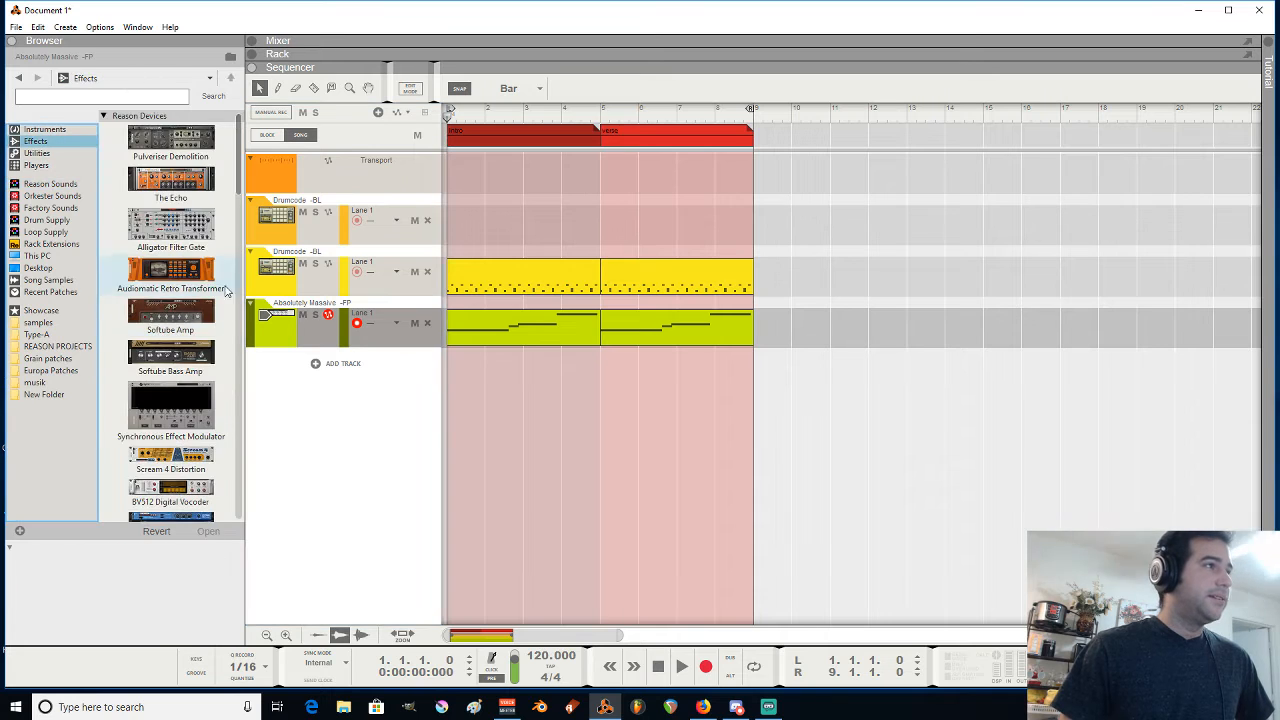
scroll(176, 310, down, 2)
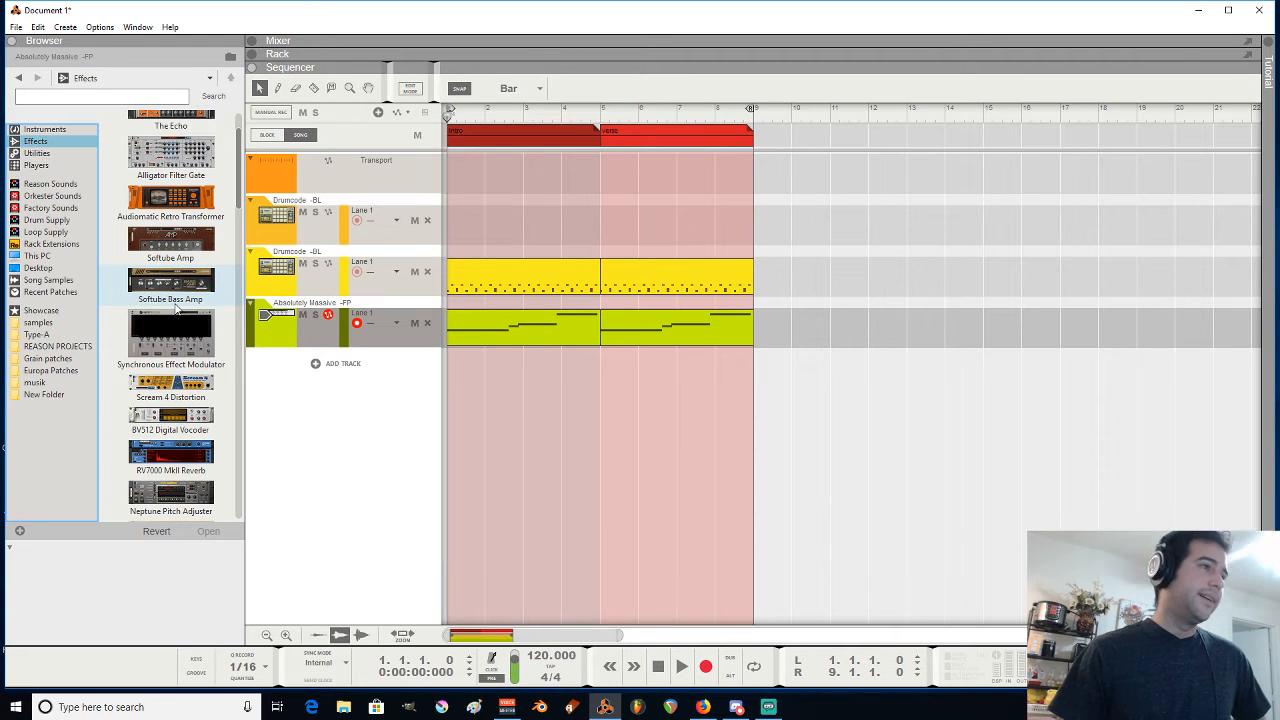
click(160, 340)
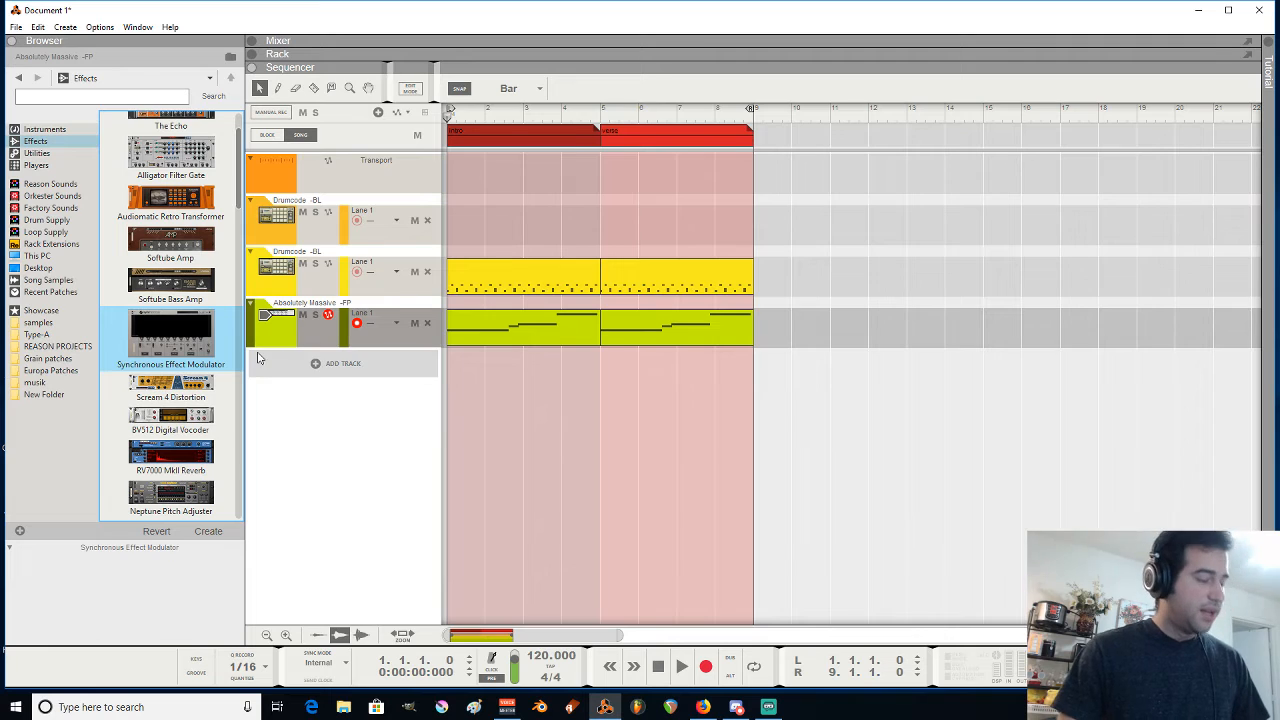
key(F6)
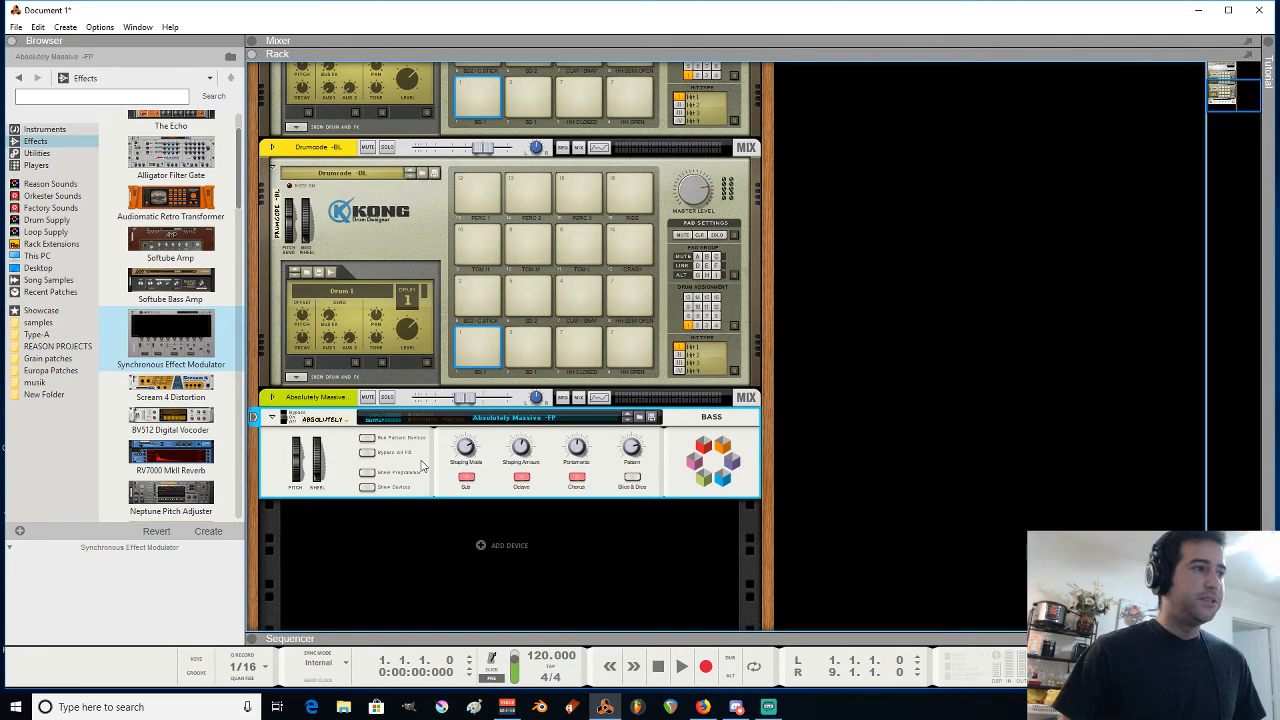
drag(170, 335, 514, 516)
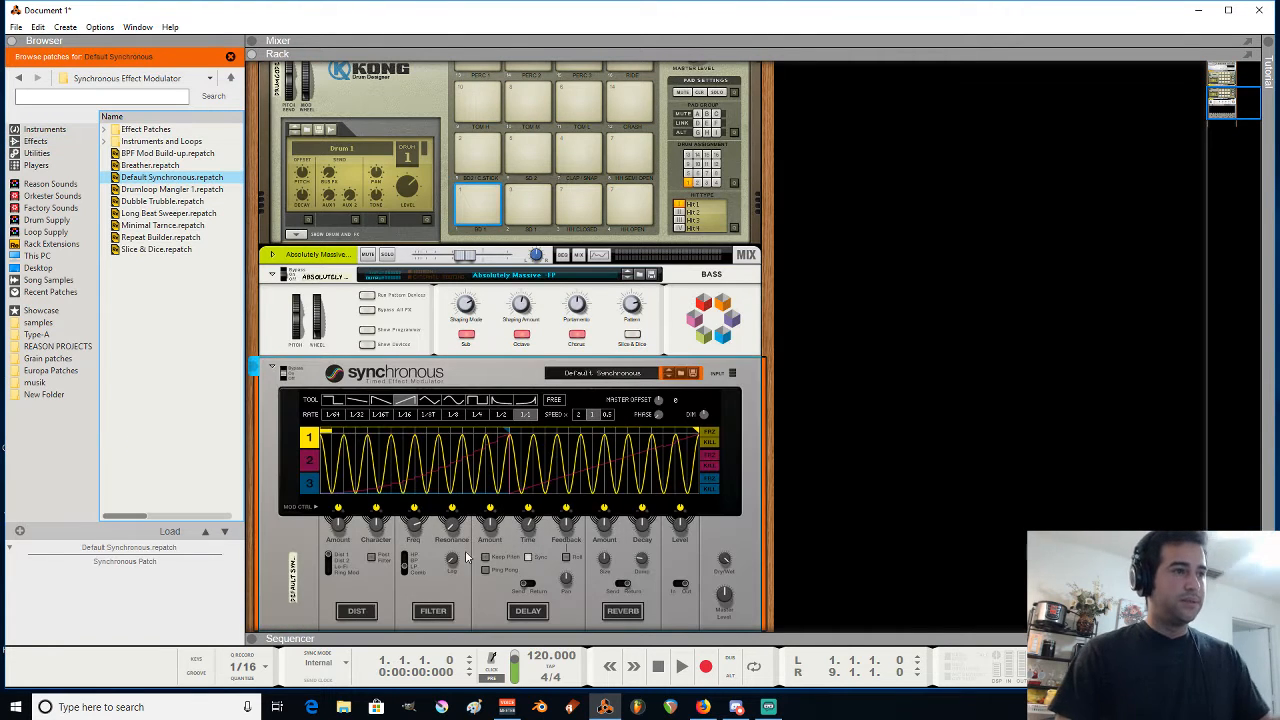
Load the Sidechain patch from the Pumping folder of Effect Patches into the Synchronous device
scroll(277, 286, up, 1)
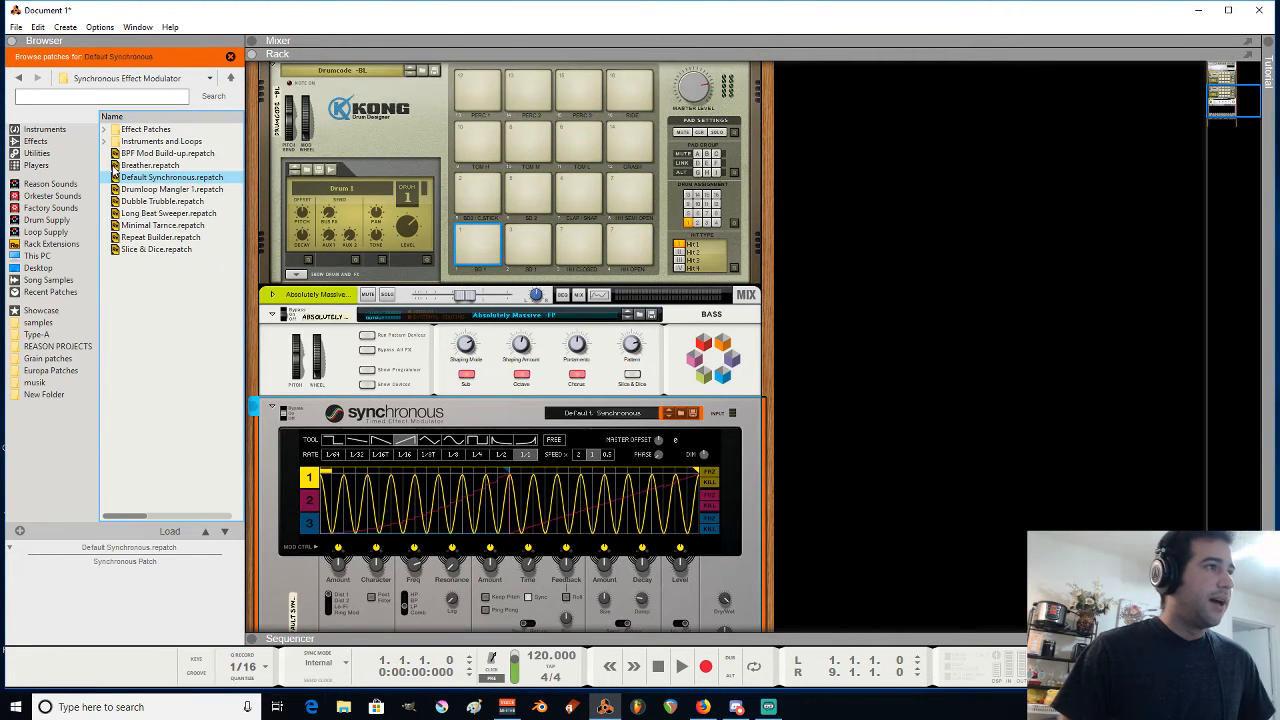
click(106, 130)
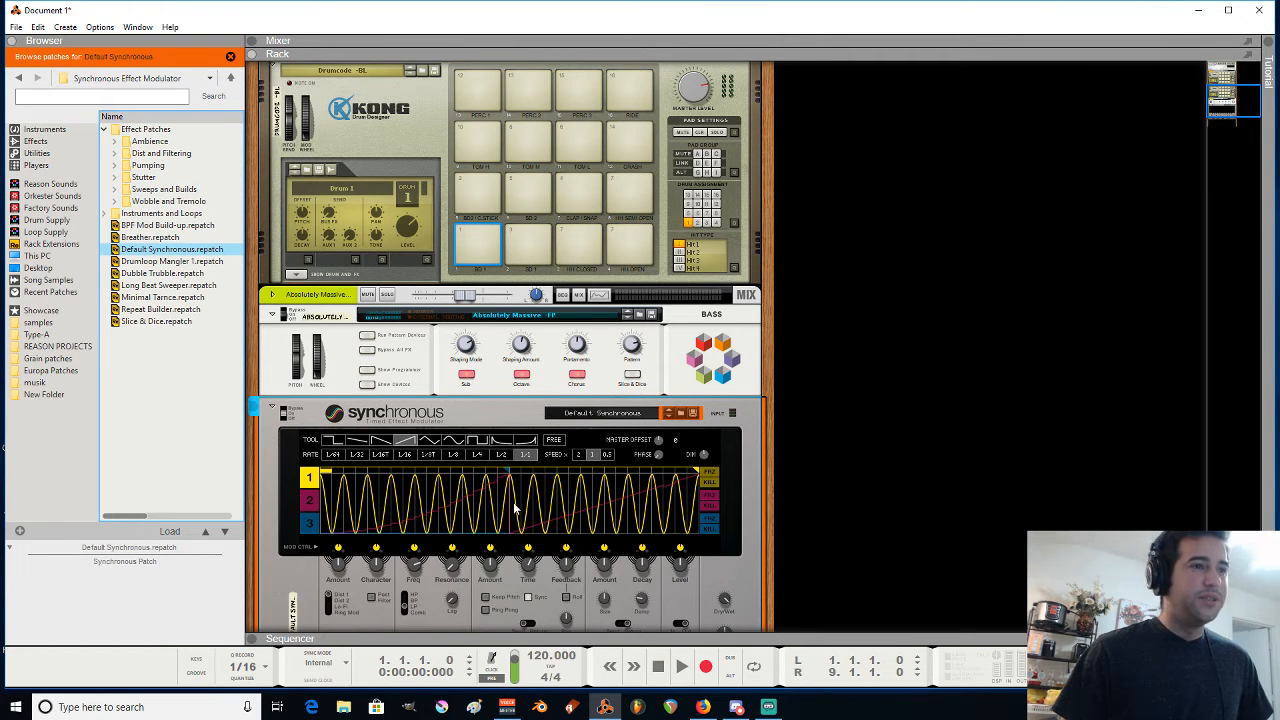
scroll(516, 510, down, 1)
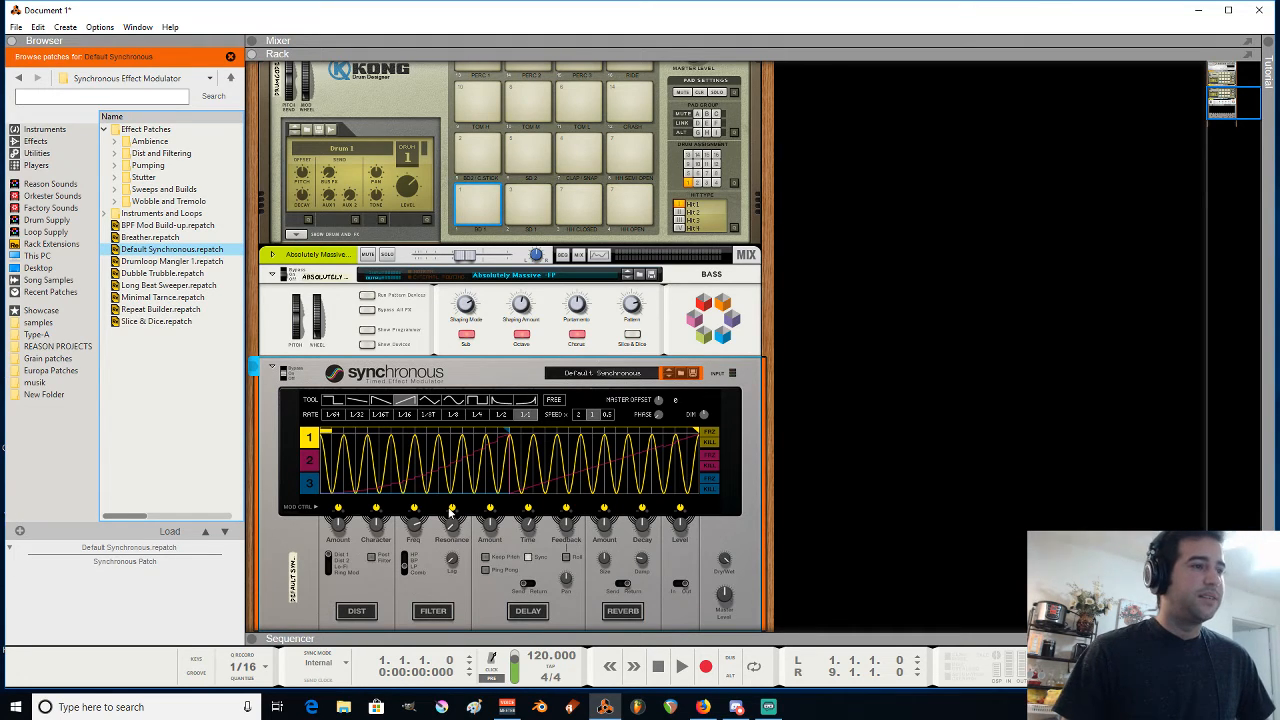
scroll(380, 418, up, 1)
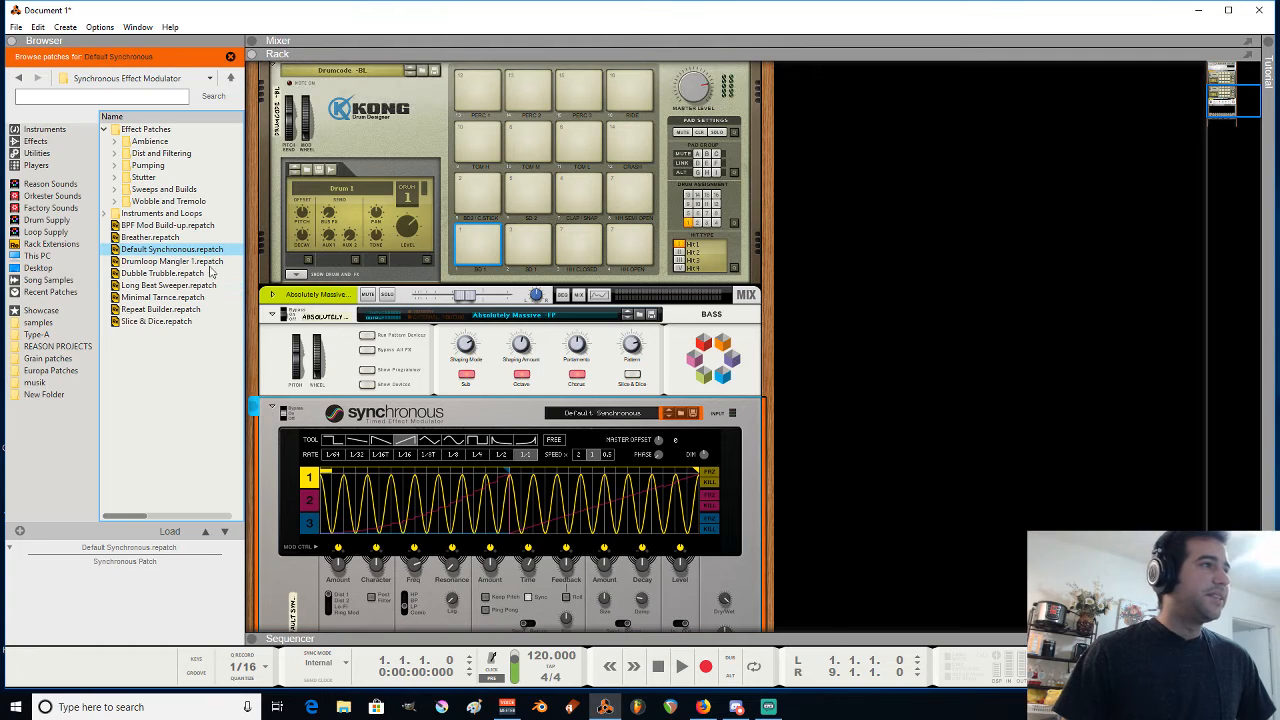
click(115, 165)
click(172, 213)
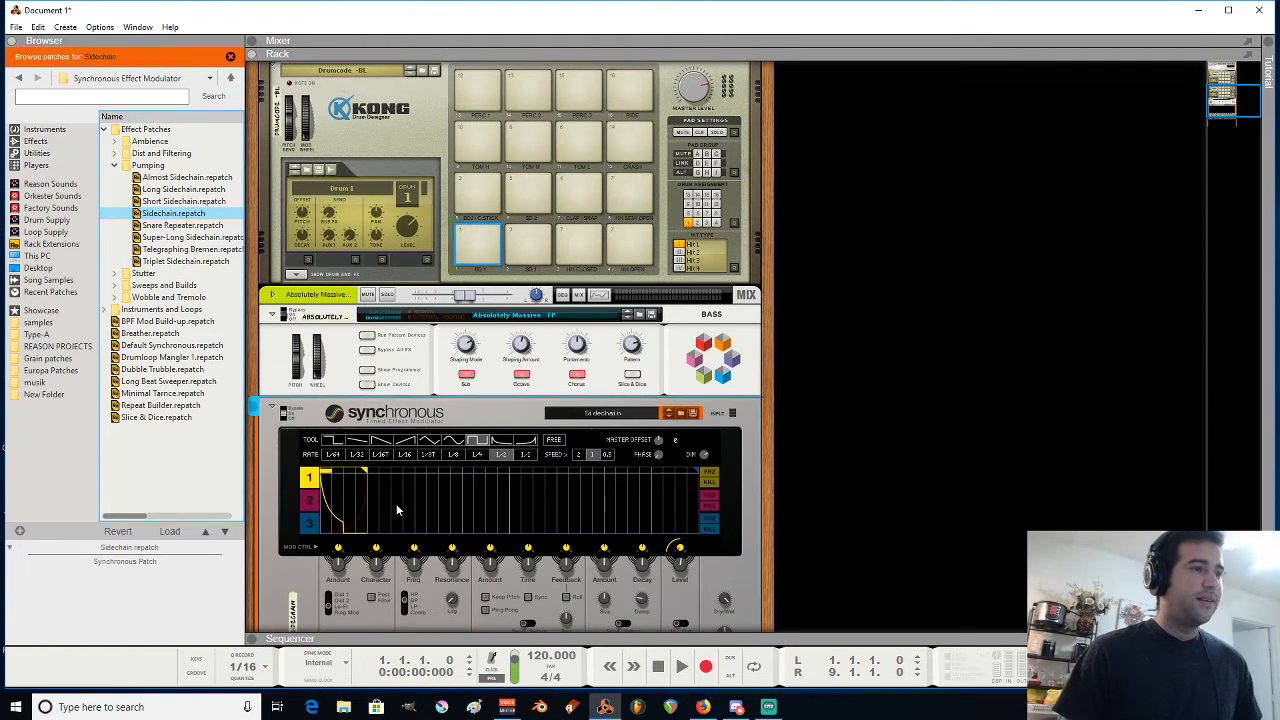
Play the song to hear the sidechain effect on the bass, and return to the sequencer
key(space)
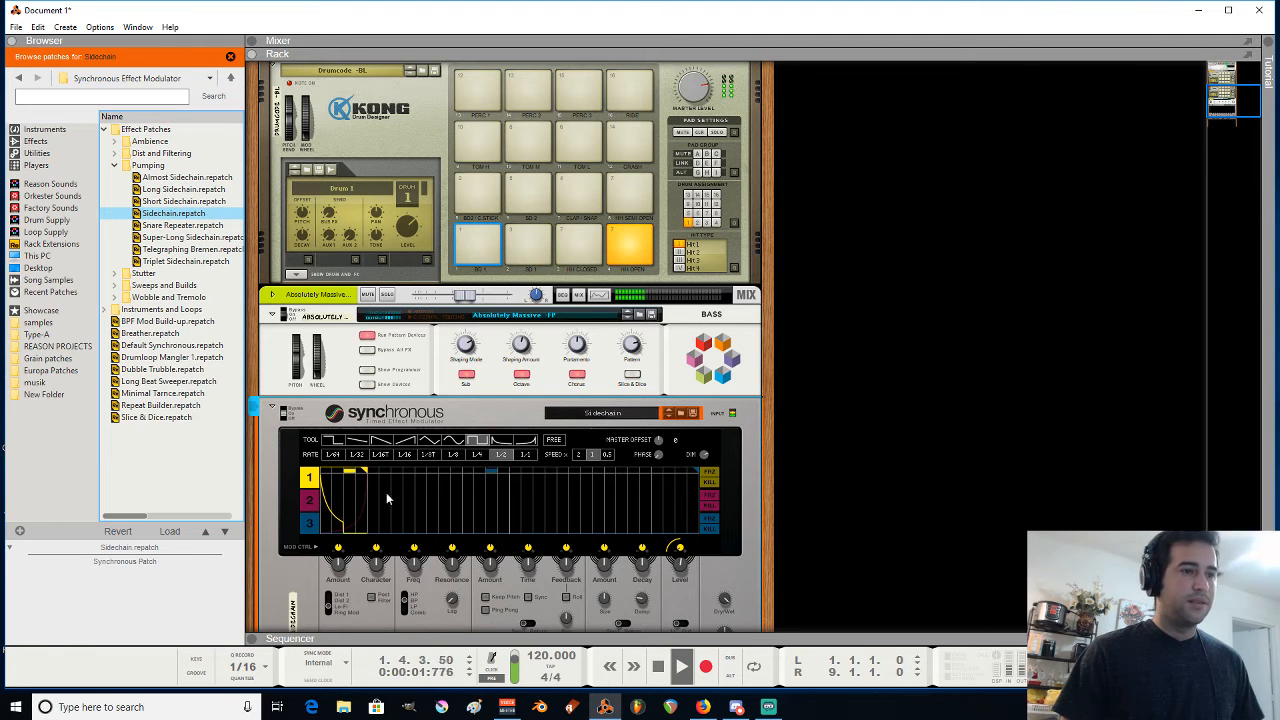
key(space)
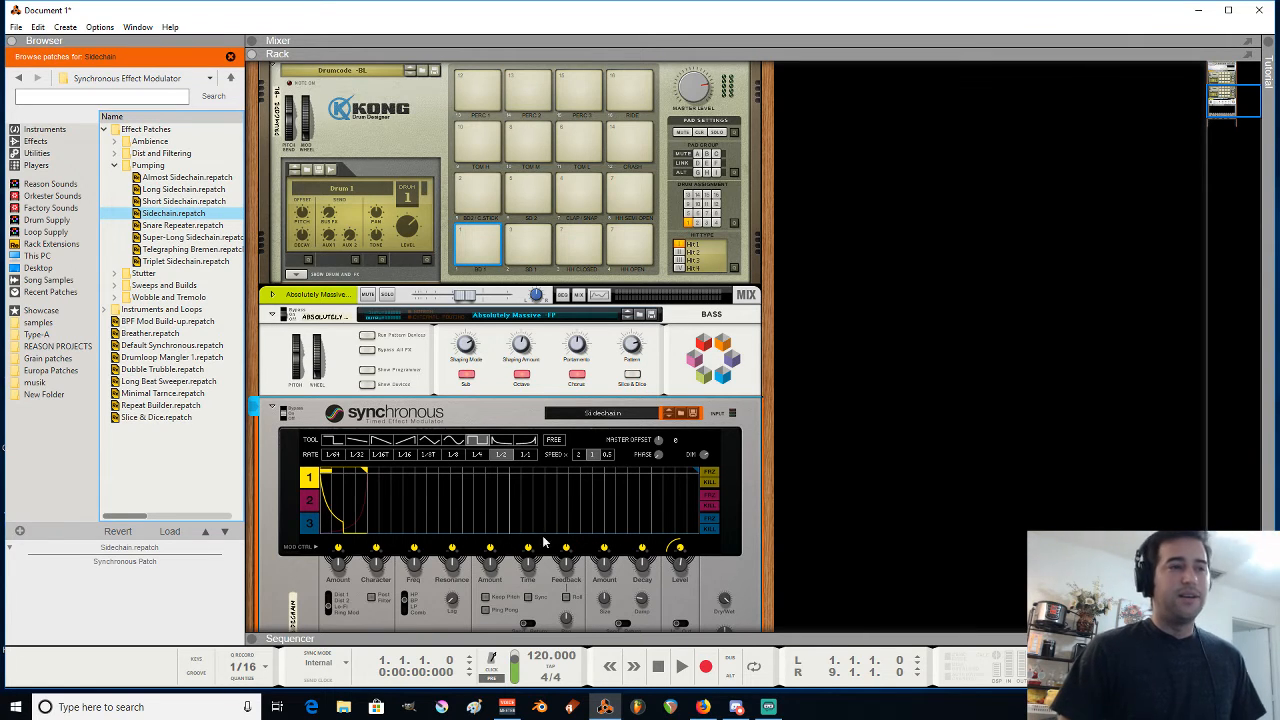
scroll(545, 541, down, 2)
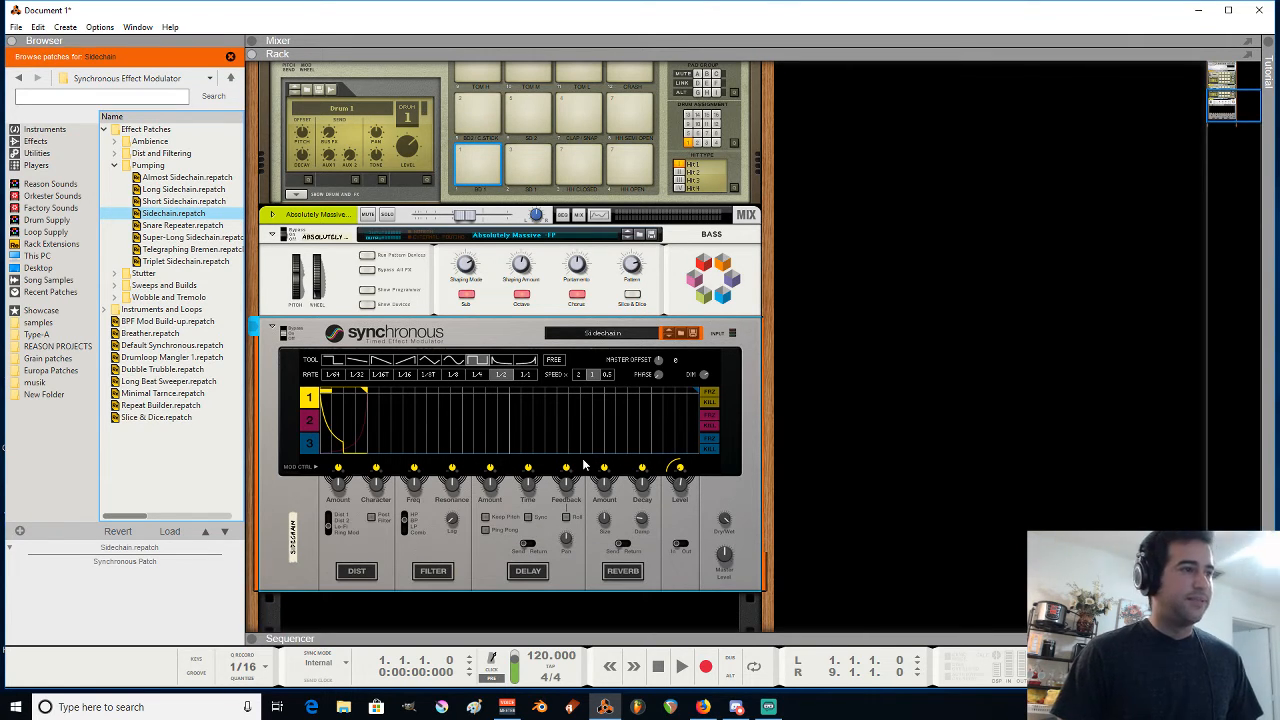
key(space)
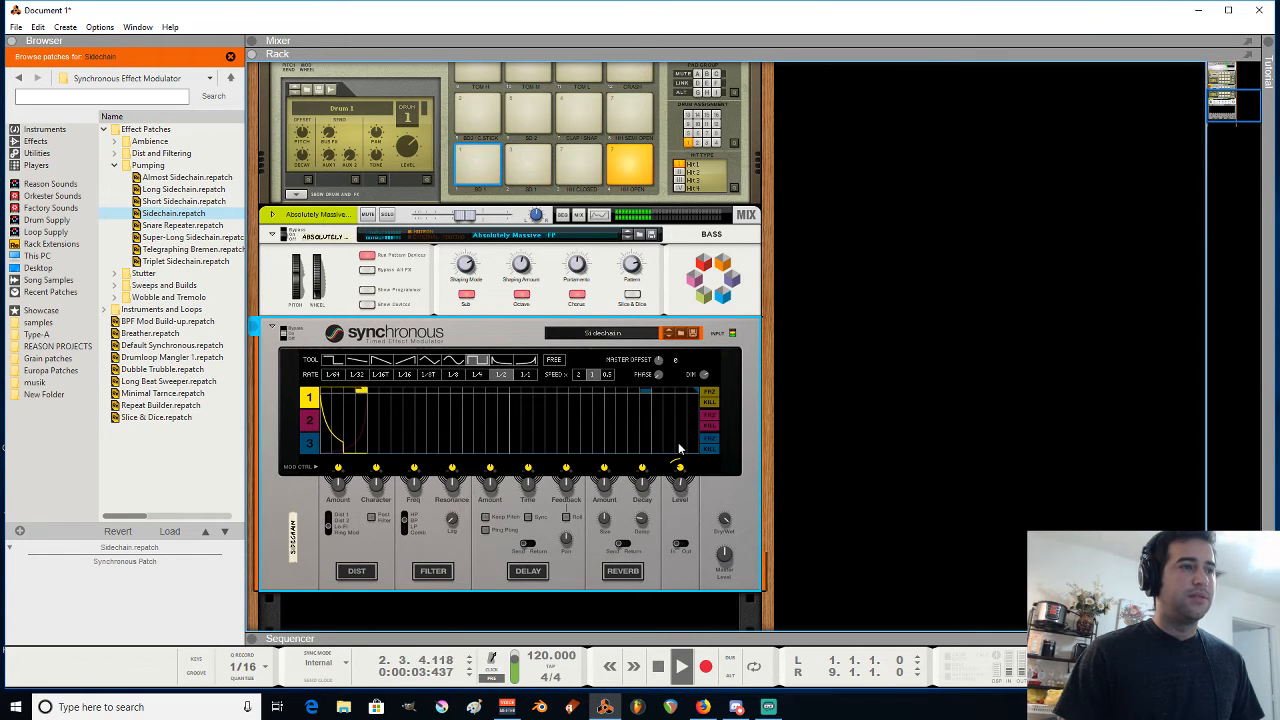
key(F7)
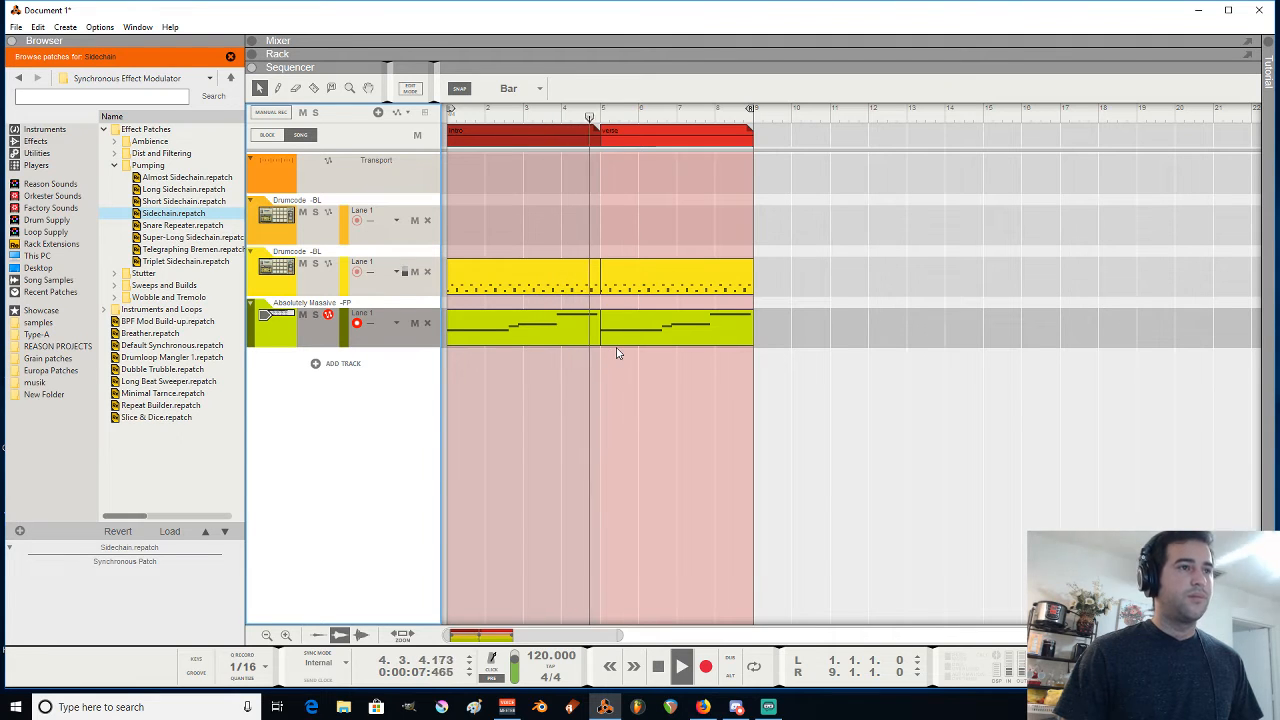
key(space)
Extend the last C2 note in the first bass clip to the clip's end at bar 5
double_click(564, 342)
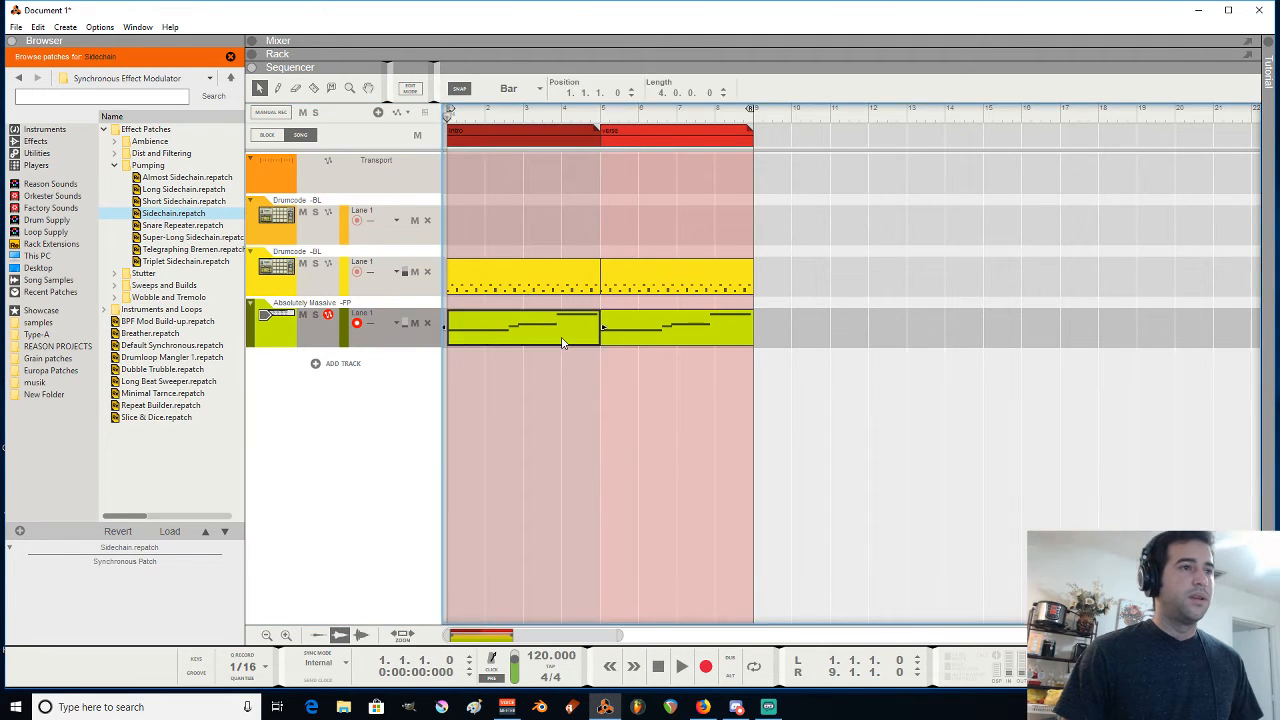
click(1208, 405)
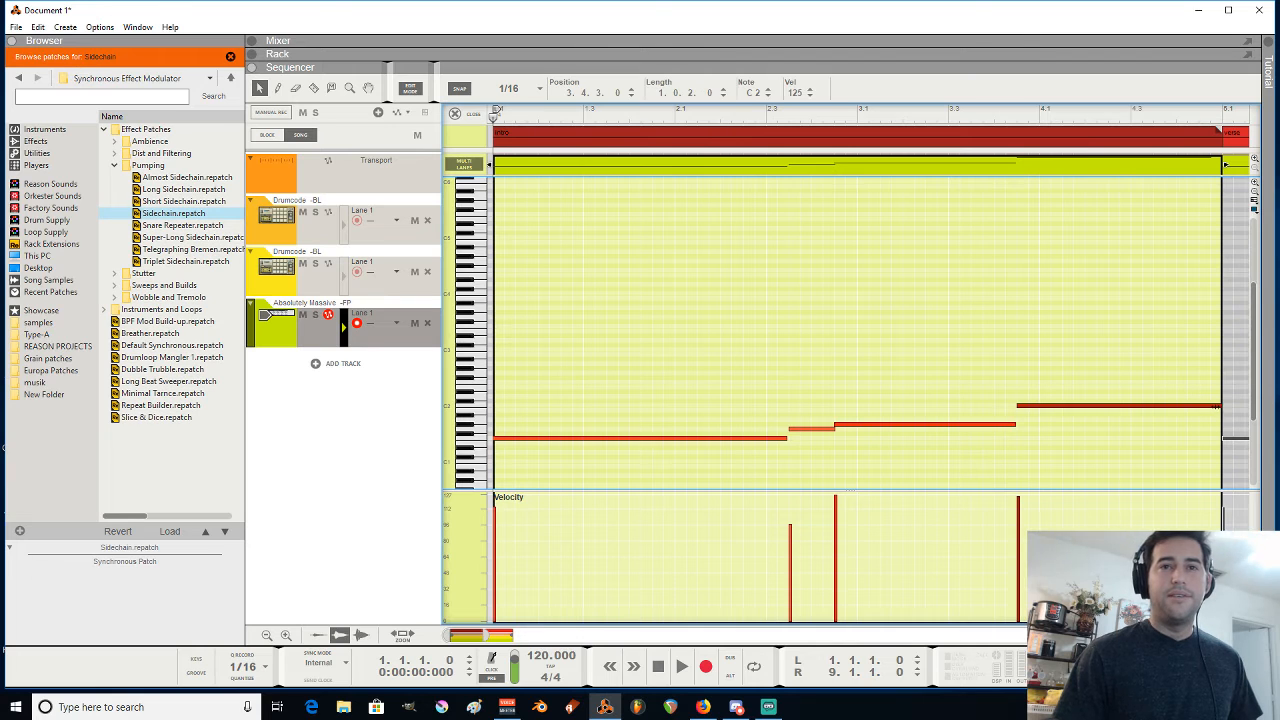
key(Tab)
Replace the second bass clip with a duplicate of the edited first one and join both into one clip
click(725, 341)
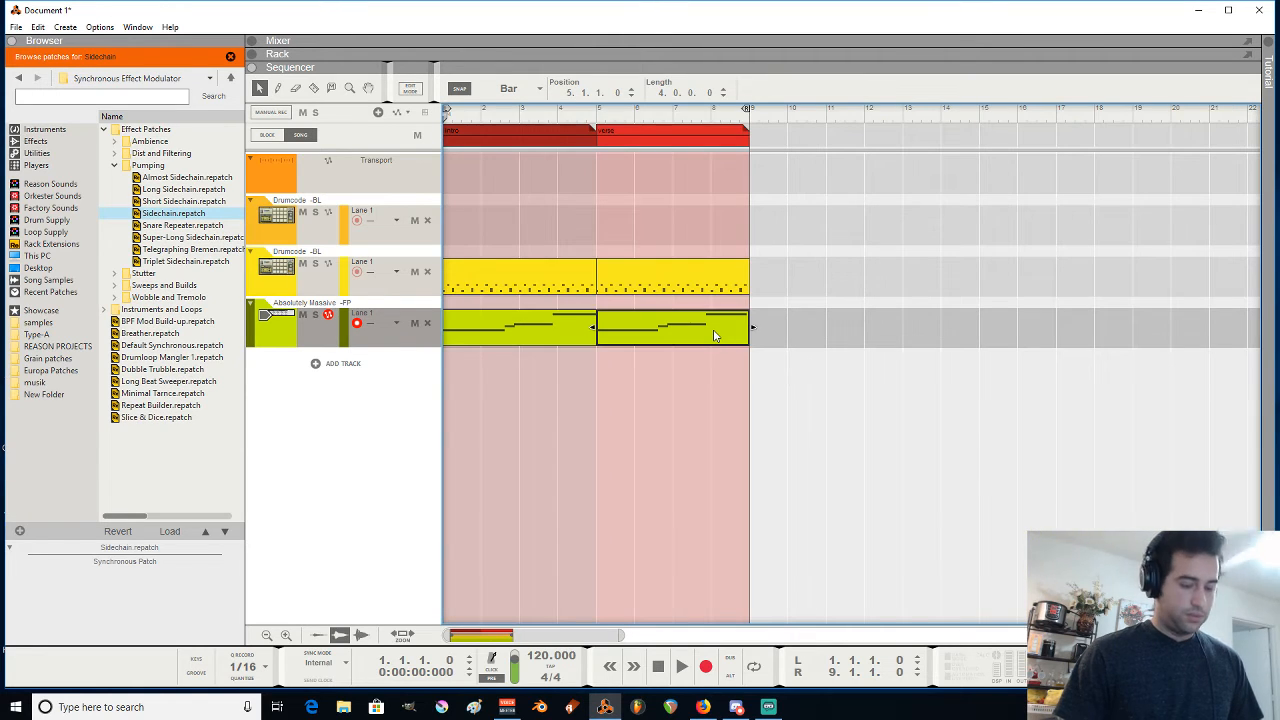
key(Delete)
click(544, 341)
key(ctrl+d)
drag(549, 357, 625, 351)
key(ctrl+j)
click(614, 379)
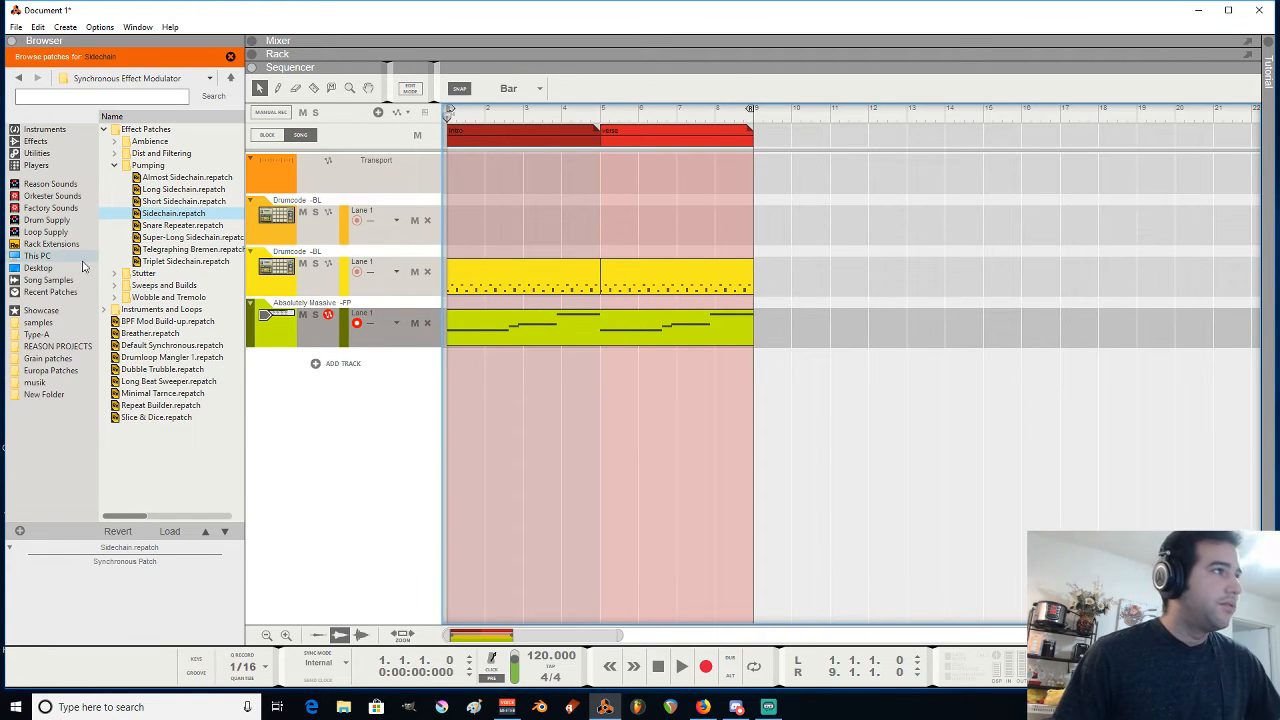
Create a lead track from the 8-Bit Lead [Run] -FP patch in the Leads folder of Reason Sounds
click(44, 129)
click(45, 184)
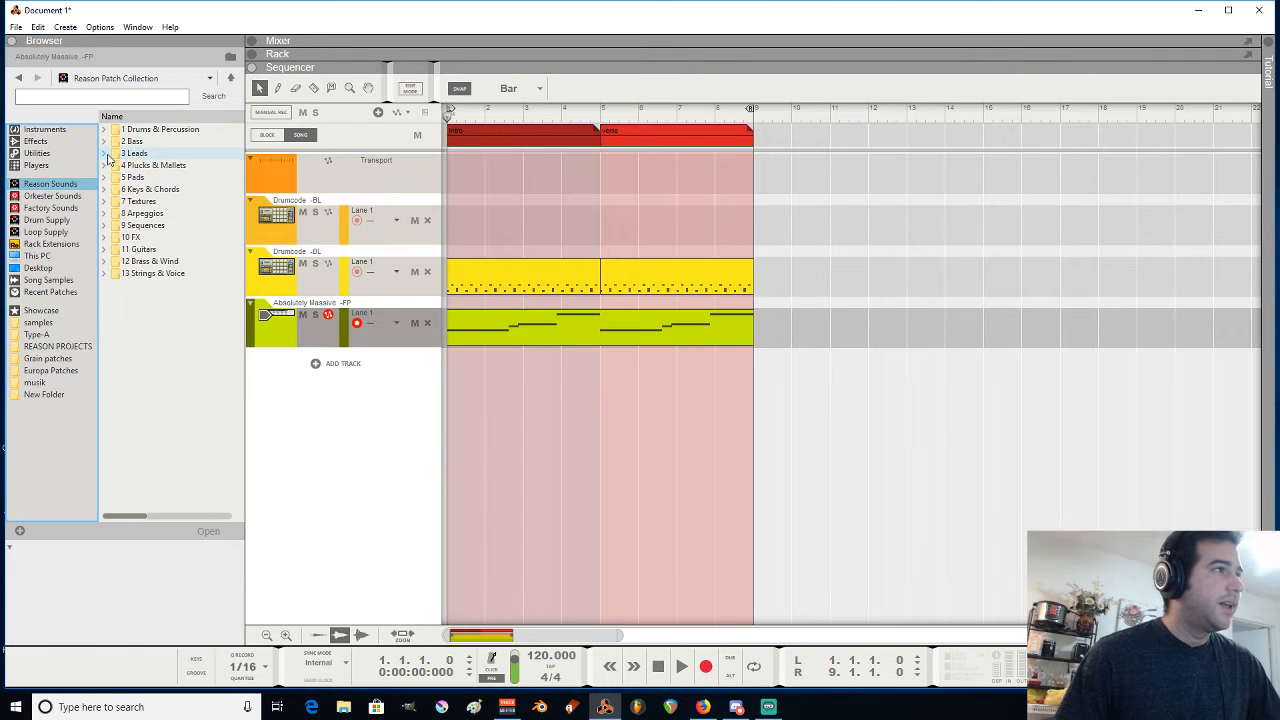
double_click(134, 153)
drag(175, 153, 380, 491)
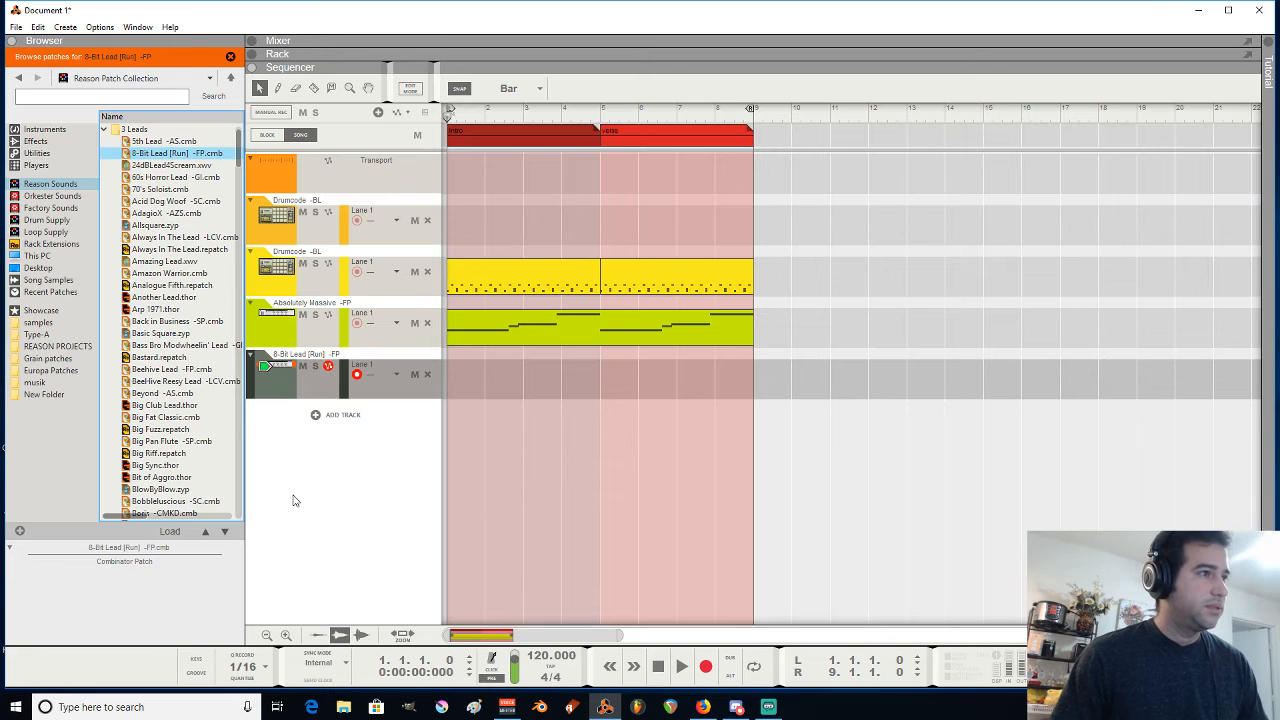
Lower the 8-Bit Lead and second Drumcode channel faders in the mixer while checking playback, and return to the sequencer
key(F5)
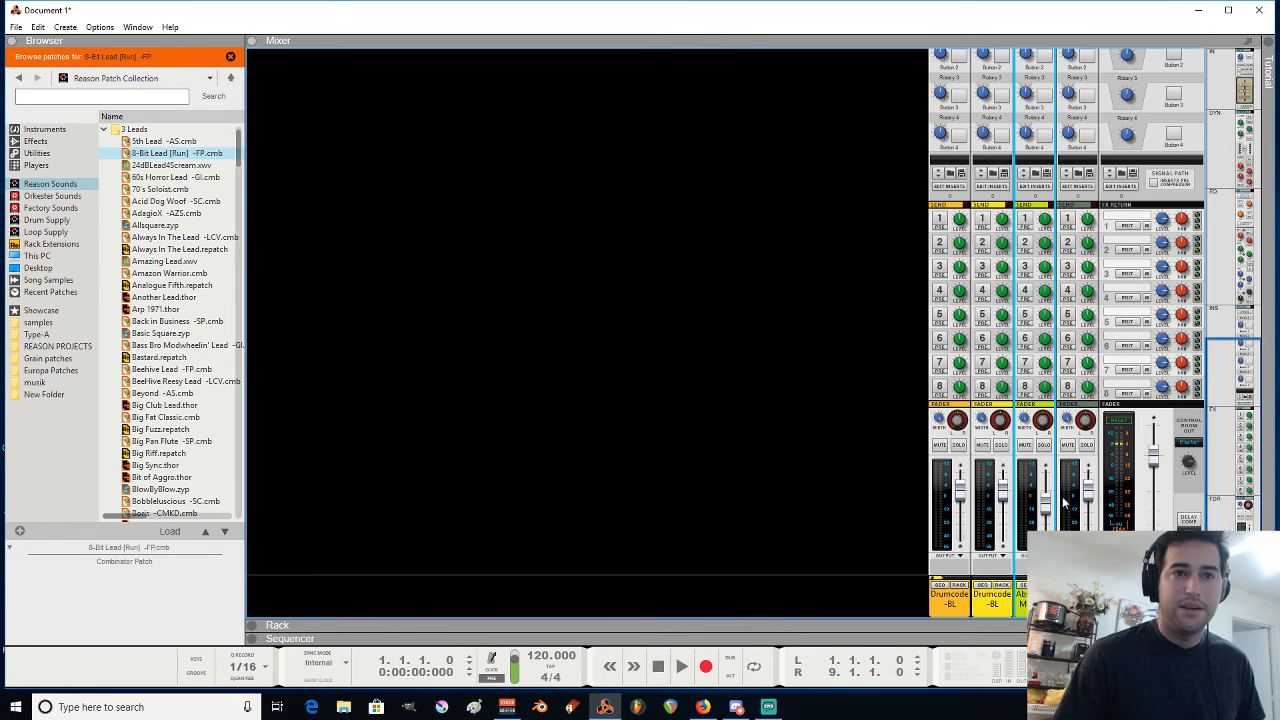
click(1088, 497)
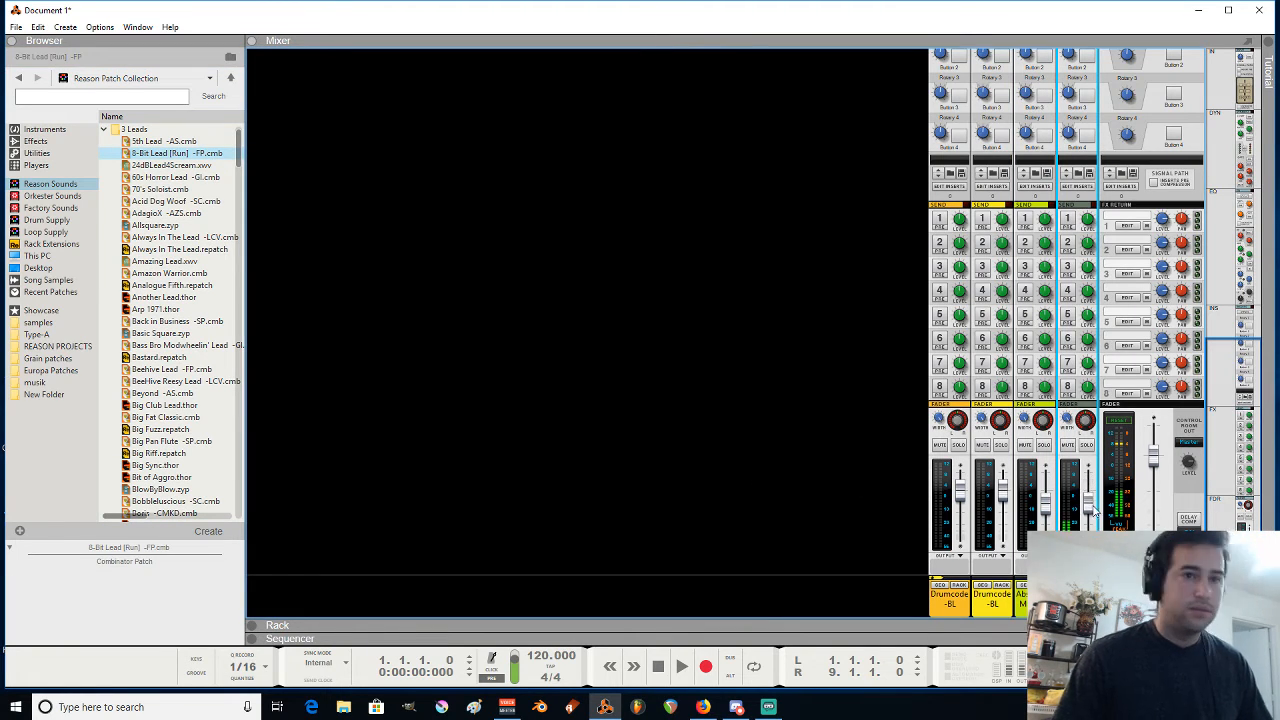
key(space)
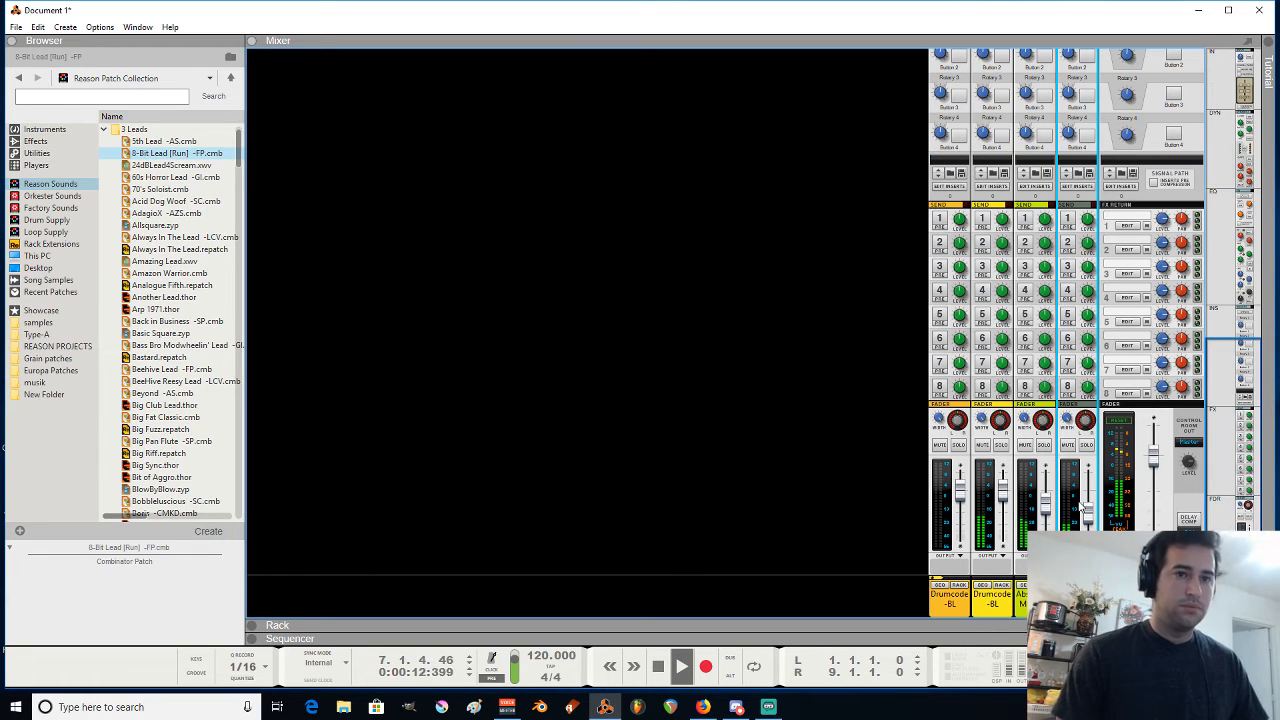
click(992, 600)
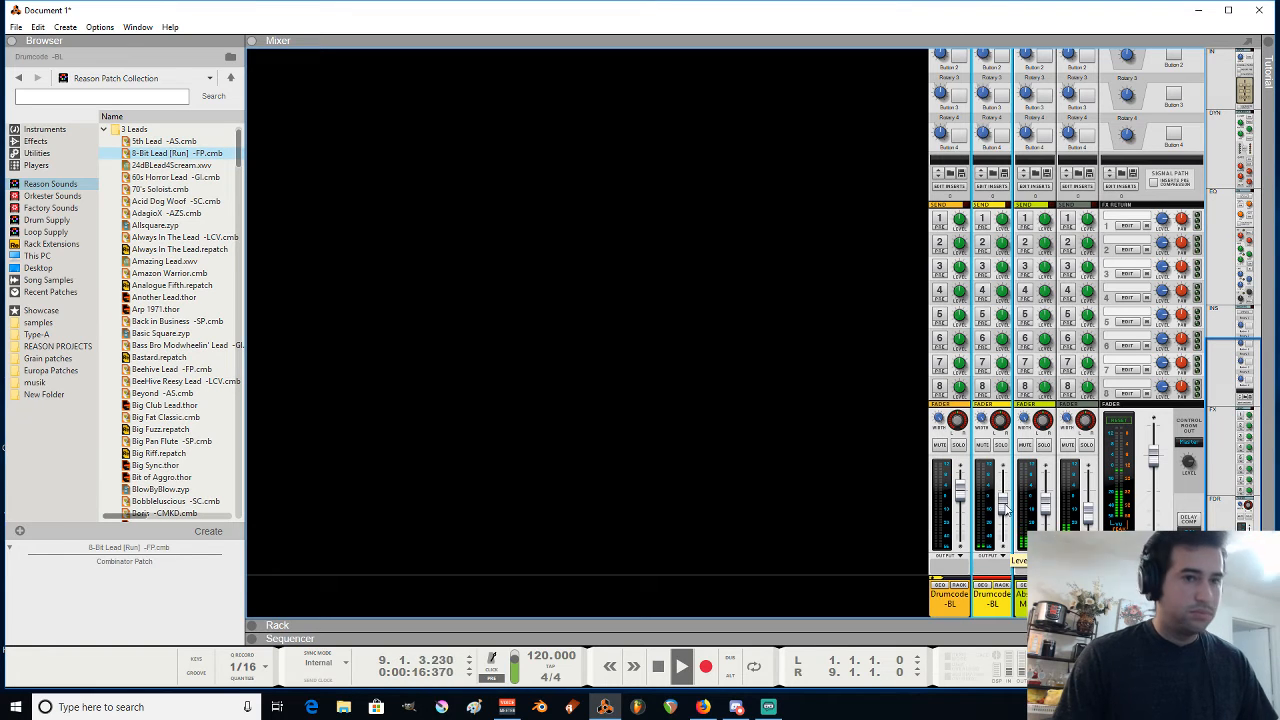
drag(1004, 511, 1004, 505)
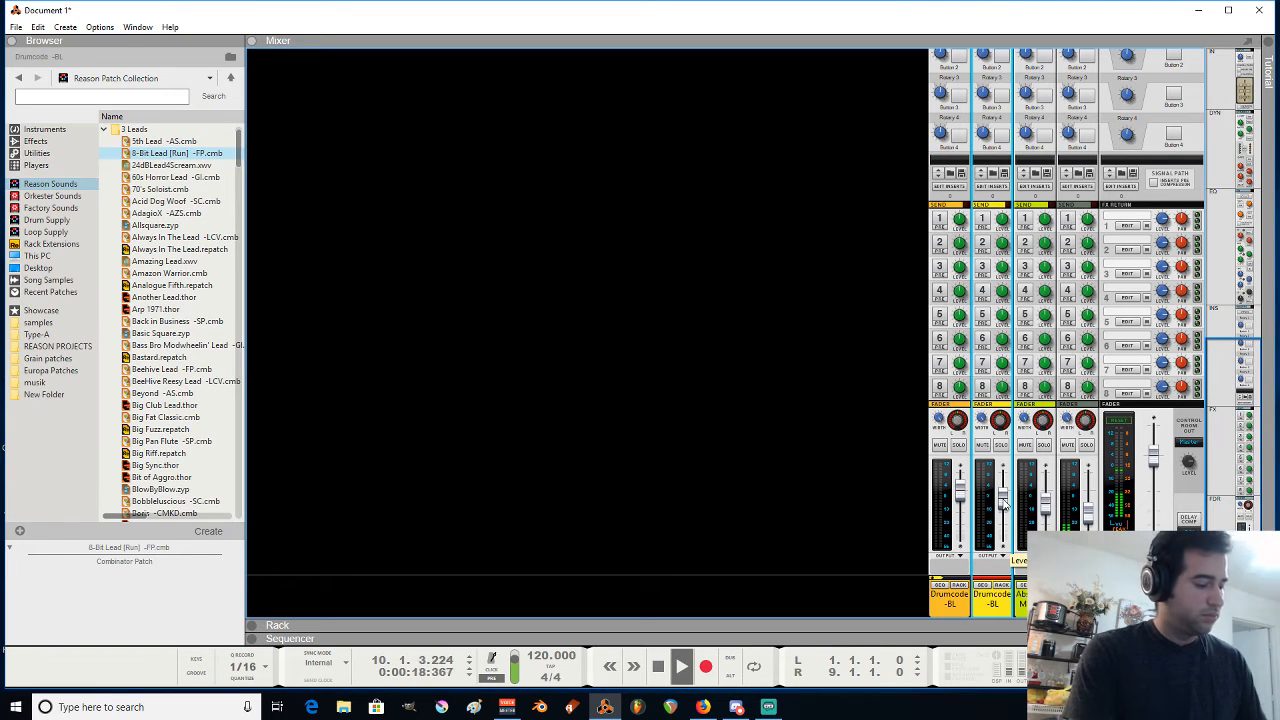
key(space)
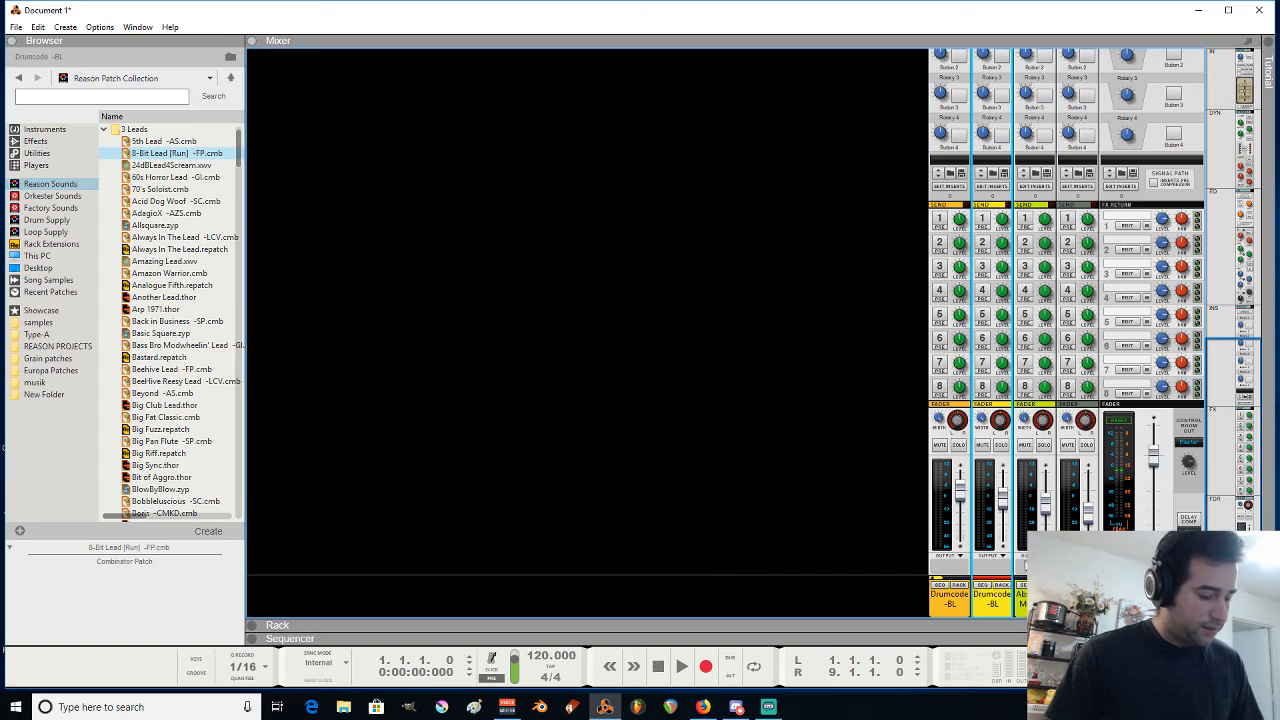
key(F7)
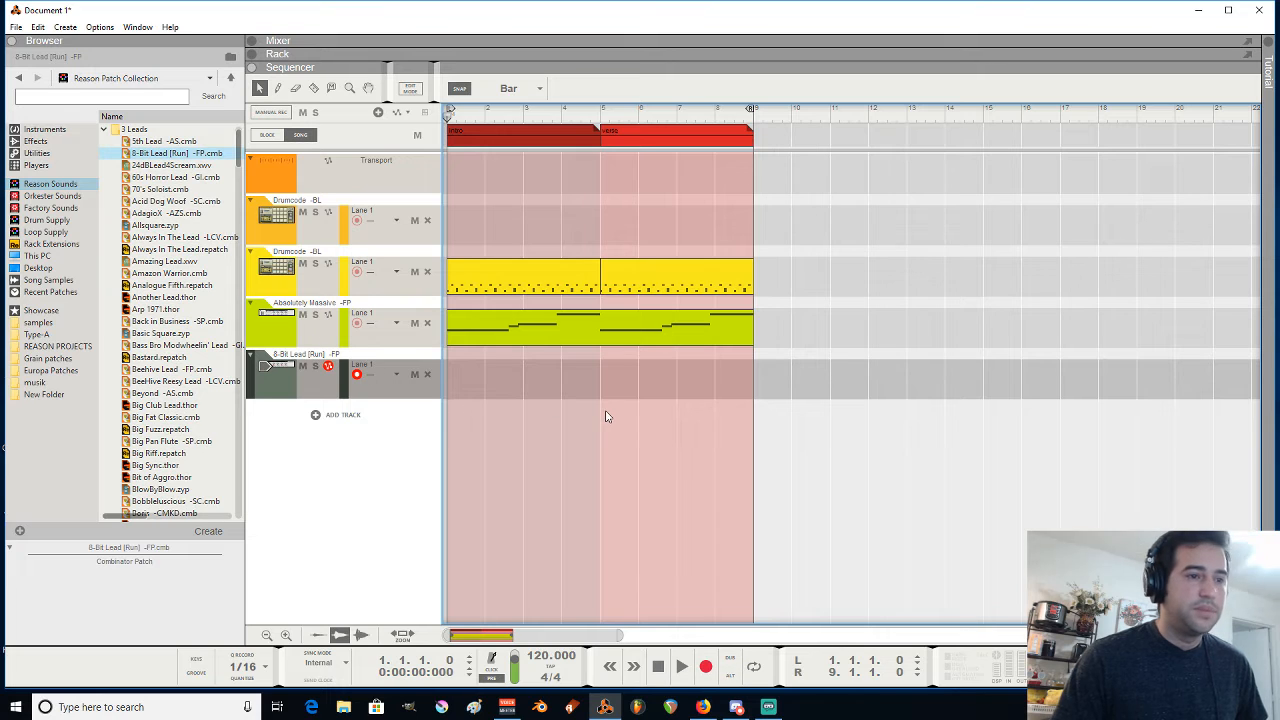
Record a lead melody from bar 1 on the 8-Bit Lead track and quantize all its notes
click(698, 650)
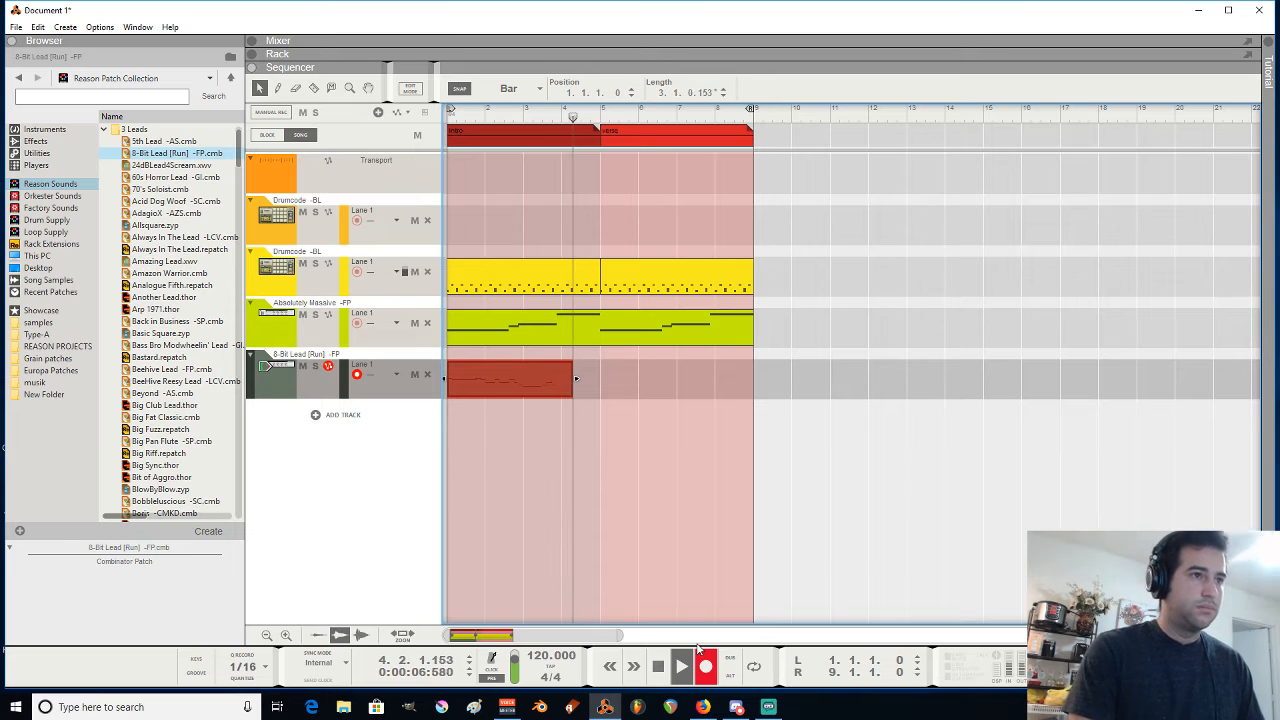
click(658, 666)
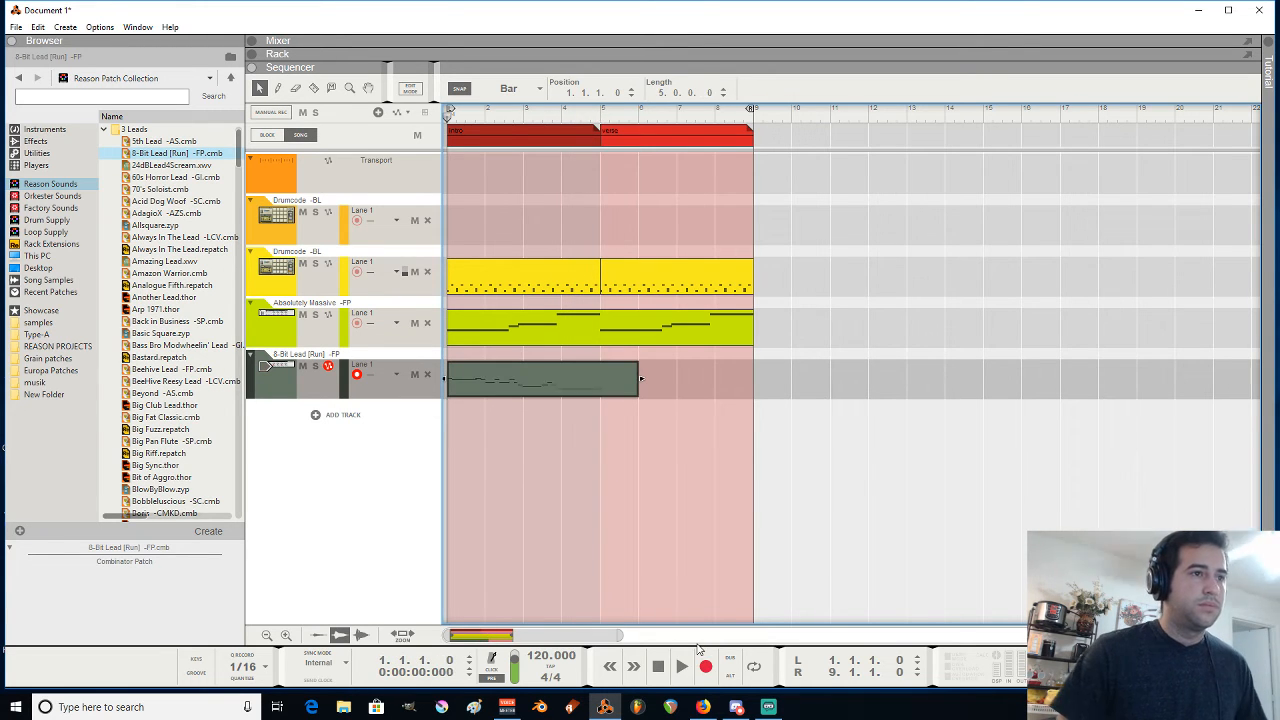
double_click(549, 392)
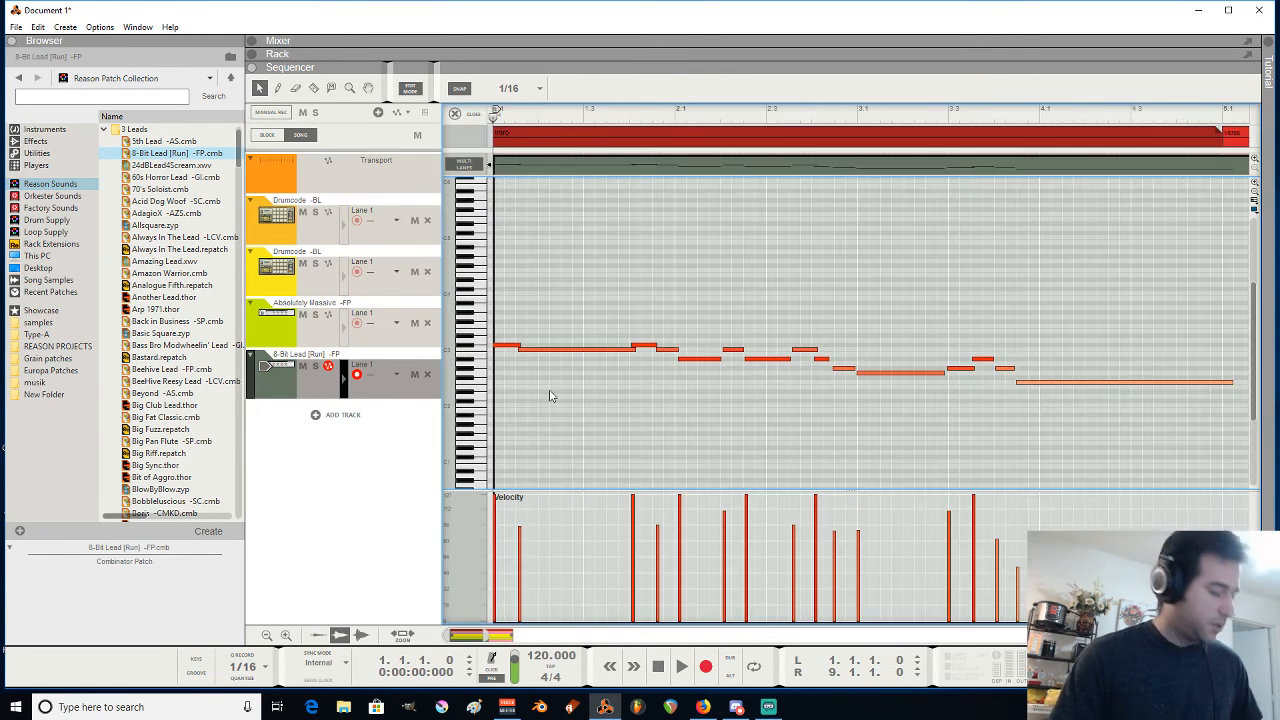
key(ctrl+a)
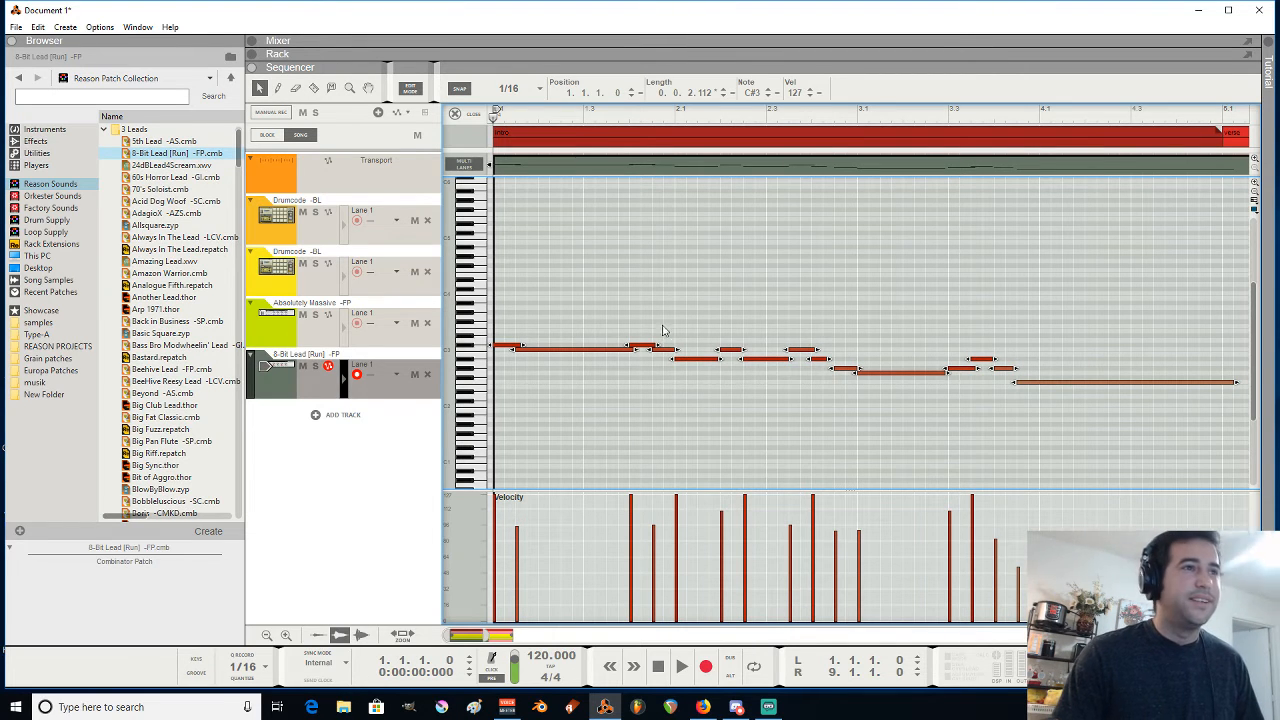
key(ctrl+e)
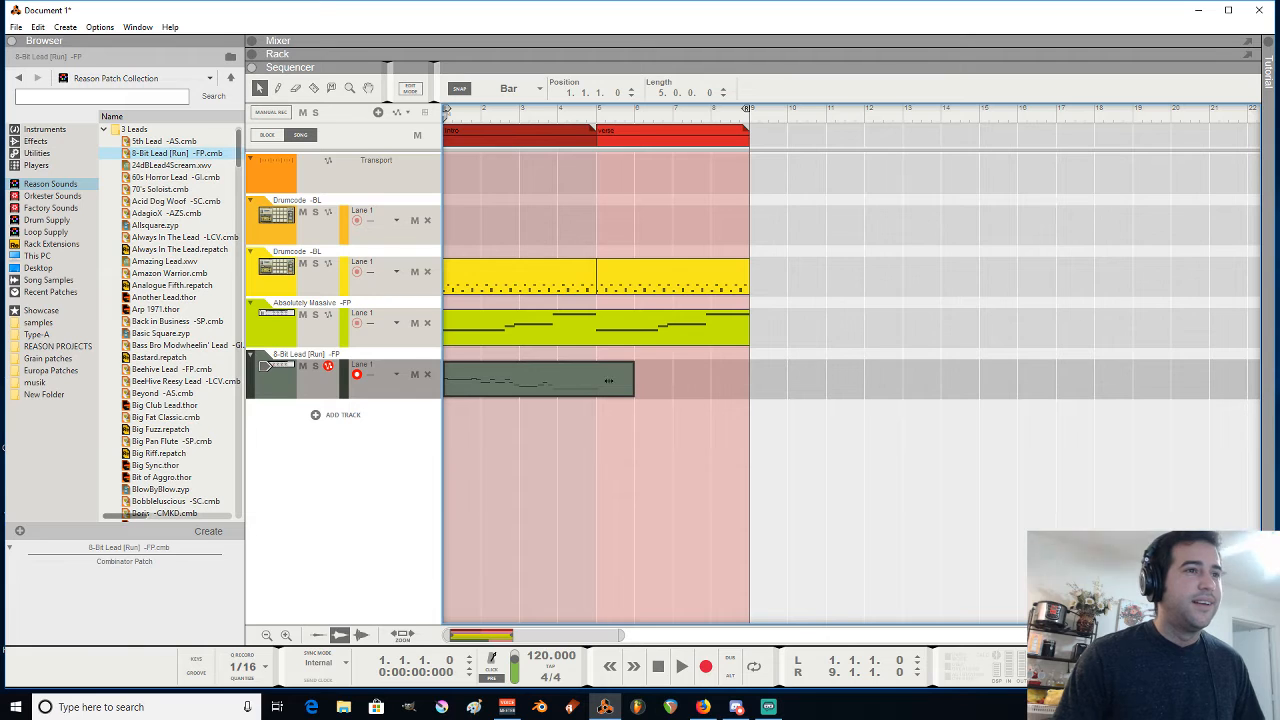
Shorten the lead clip to four bars and place a copy of it at bar 5
drag(608, 381, 571, 382)
key(space)
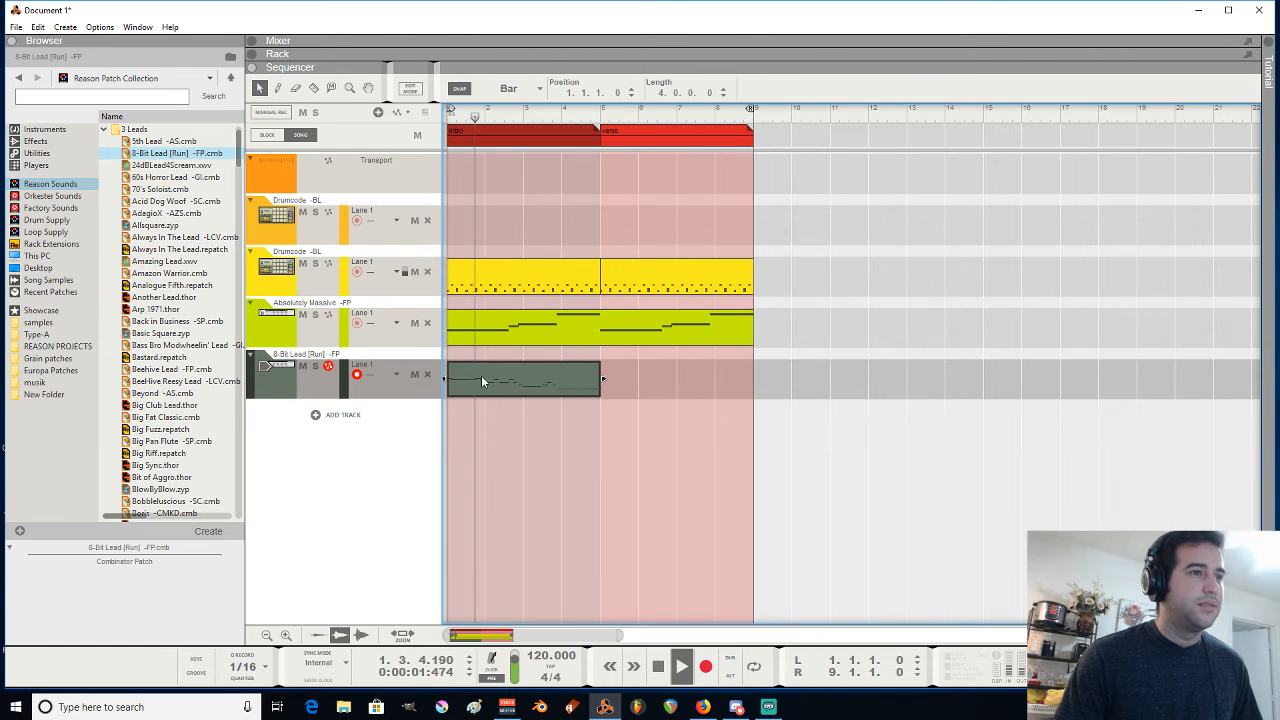
ctrl+drag(481, 380, 632, 392)
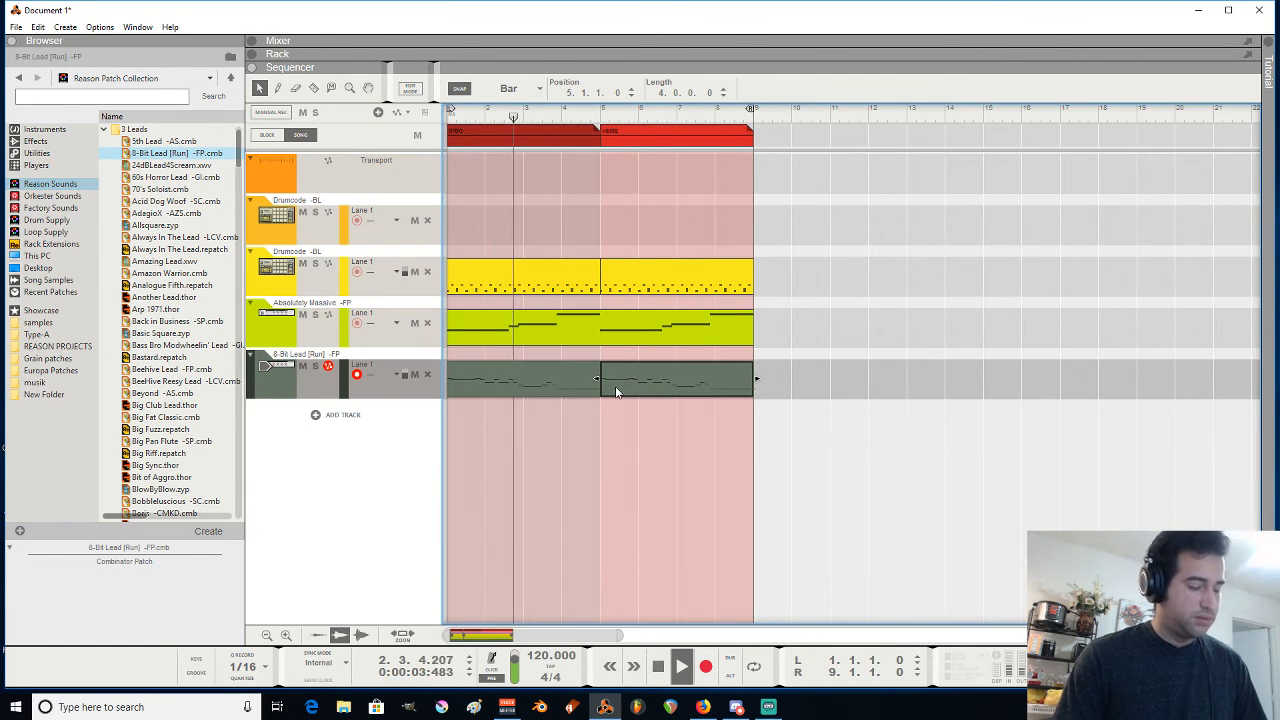
Adjust the lead channel's level in the mixer during playback, and stop the song back in the sequencer
key(F5)
click(1087, 523)
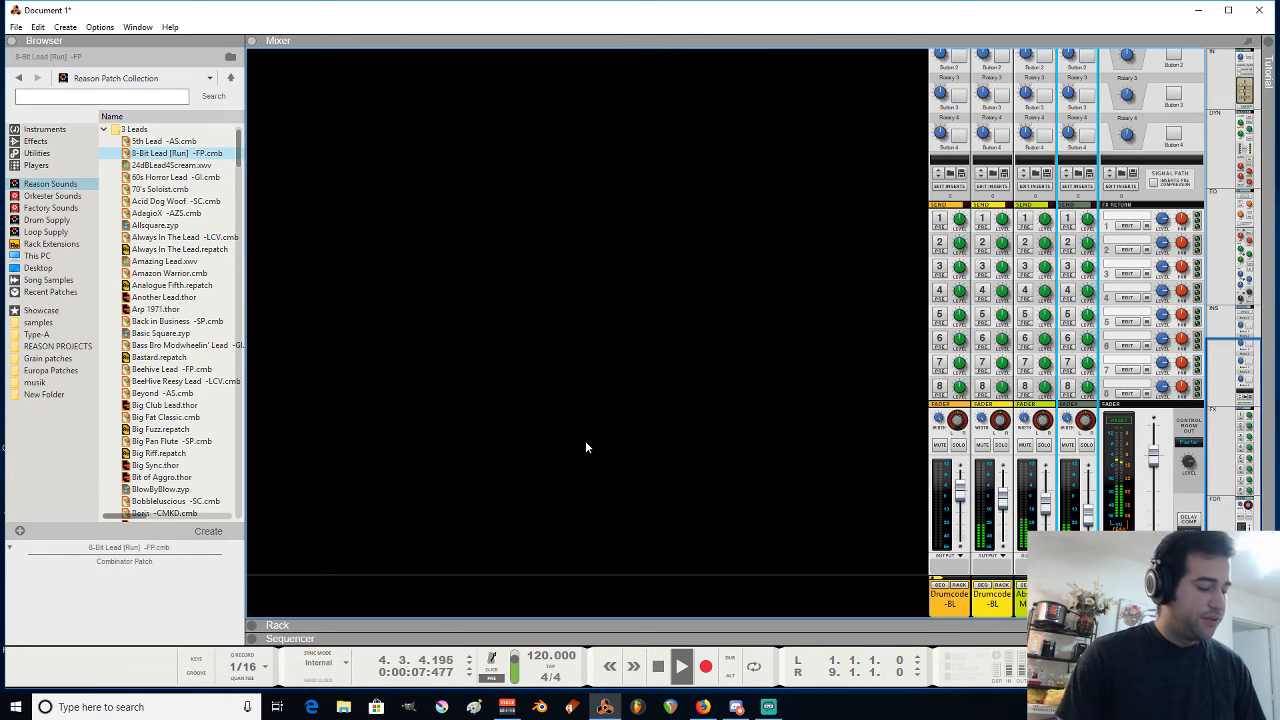
key(F7)
key(space)
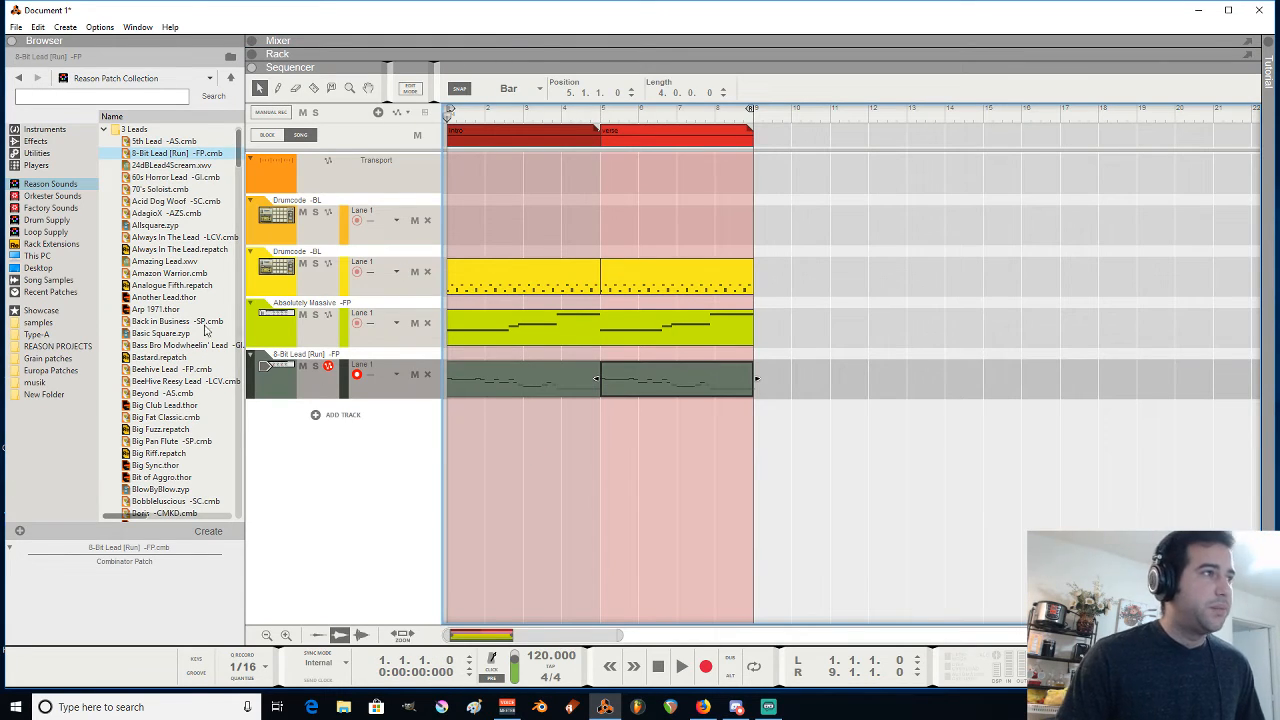
Try the 24dBLead4Scream, 60s Horror Lead, 70's Soloist and Acid Dog Woof patches on the lead track during playback
drag(137, 168, 330, 368)
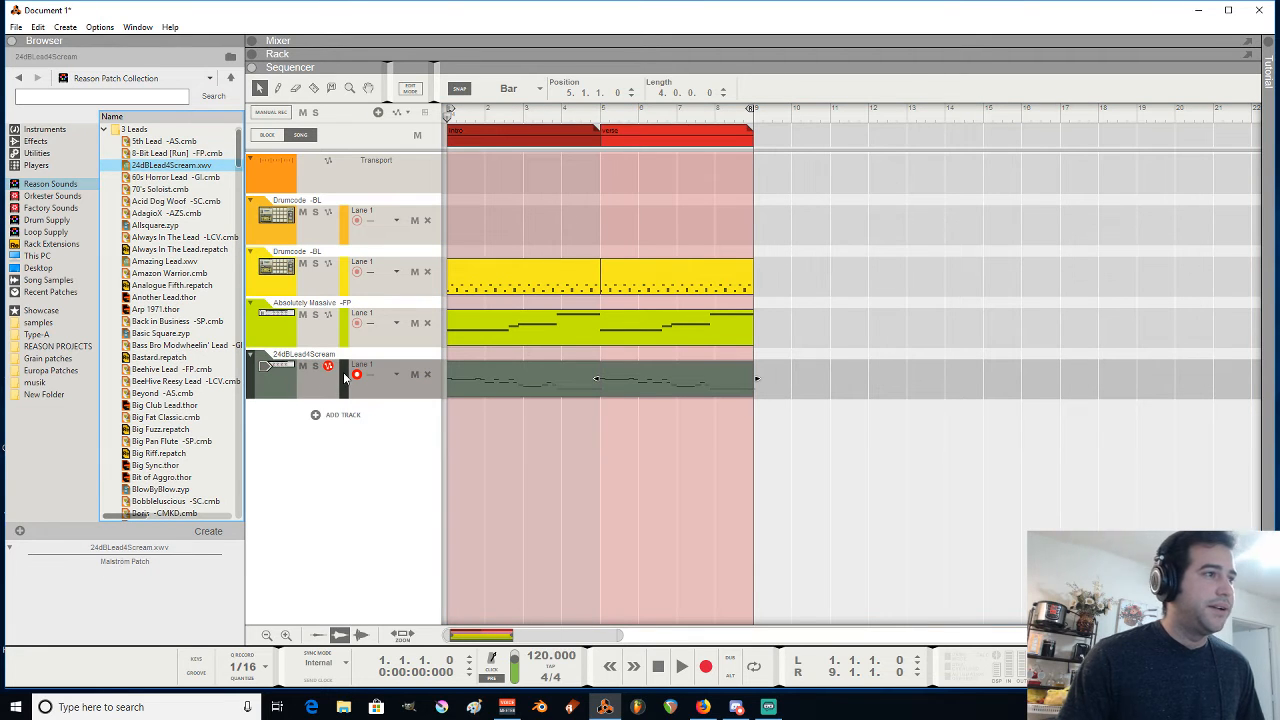
key(space)
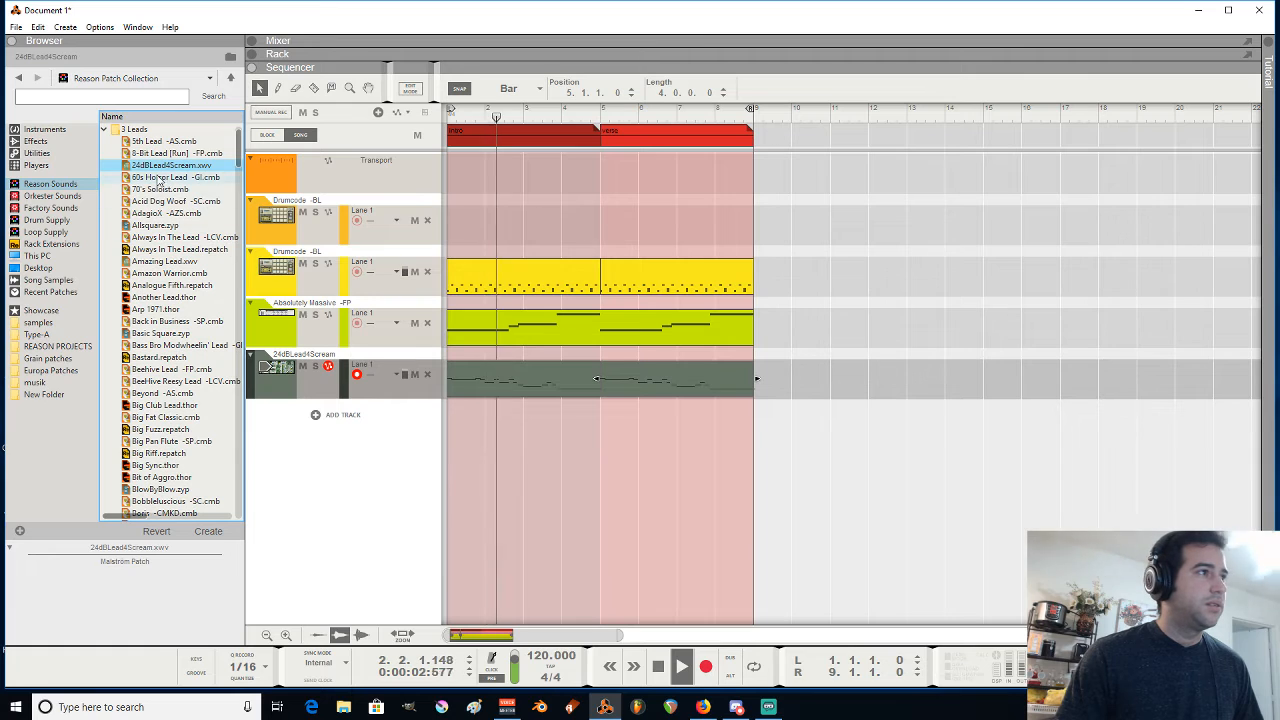
drag(165, 177, 288, 358)
key(space)
key(space)
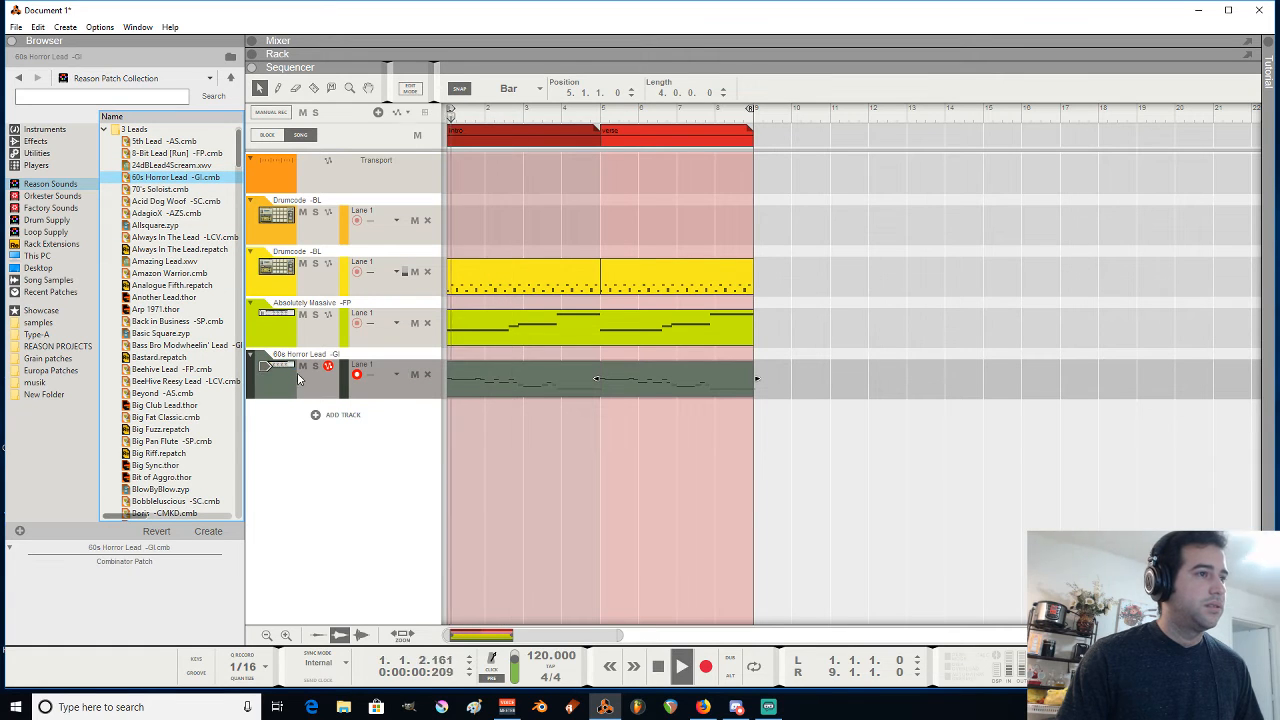
drag(160, 189, 288, 385)
key(F5)
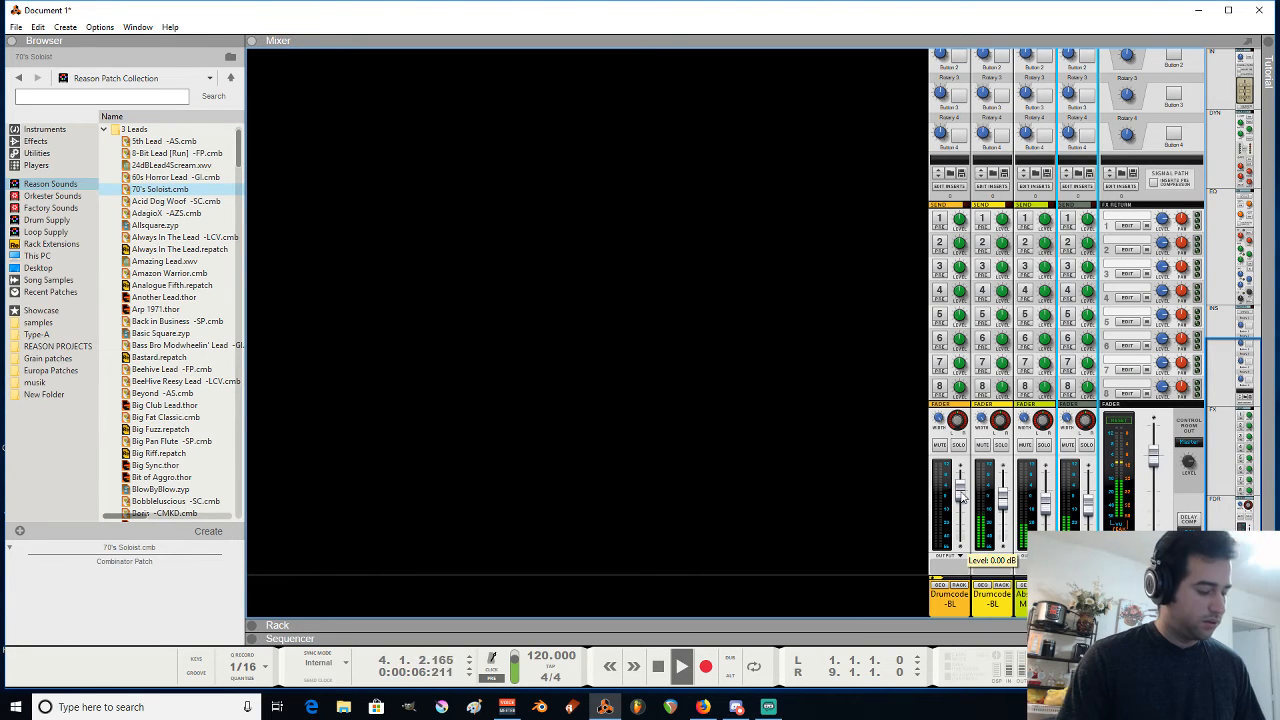
key(F7)
drag(150, 203, 322, 391)
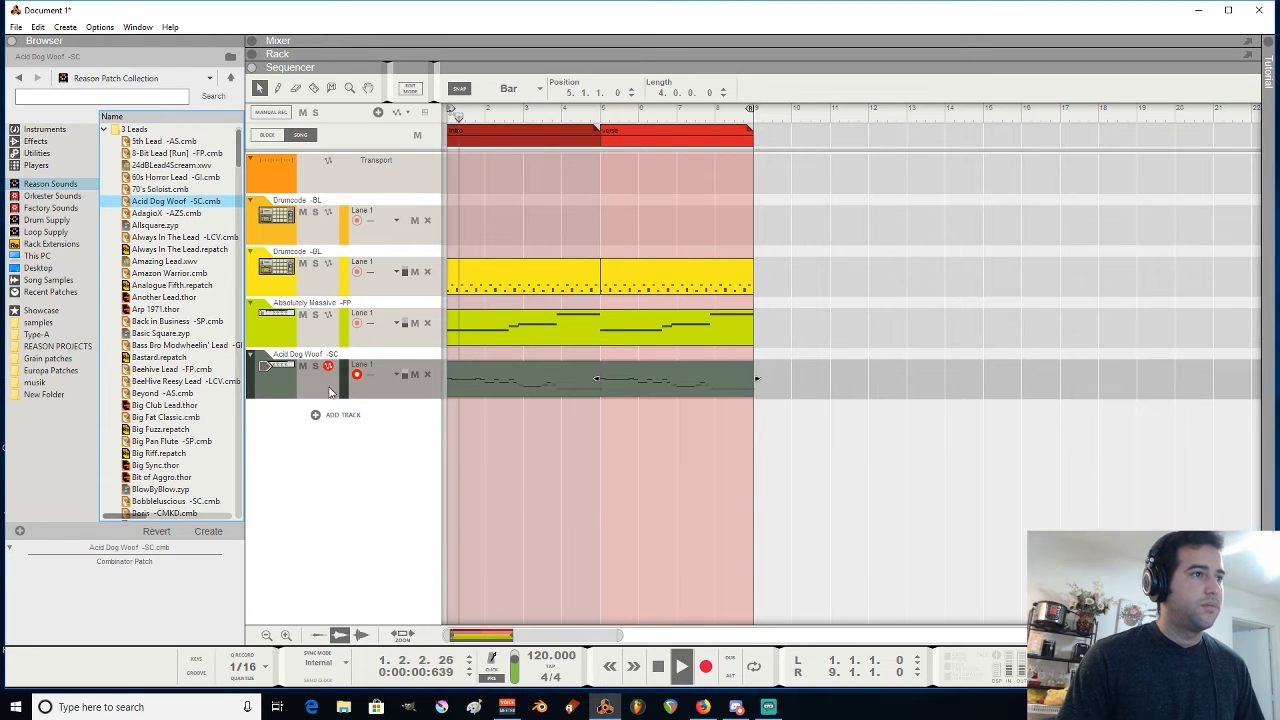
Load the AdagioX -AZS patch onto the lead track and listen to it with the song
drag(166, 215, 308, 387)
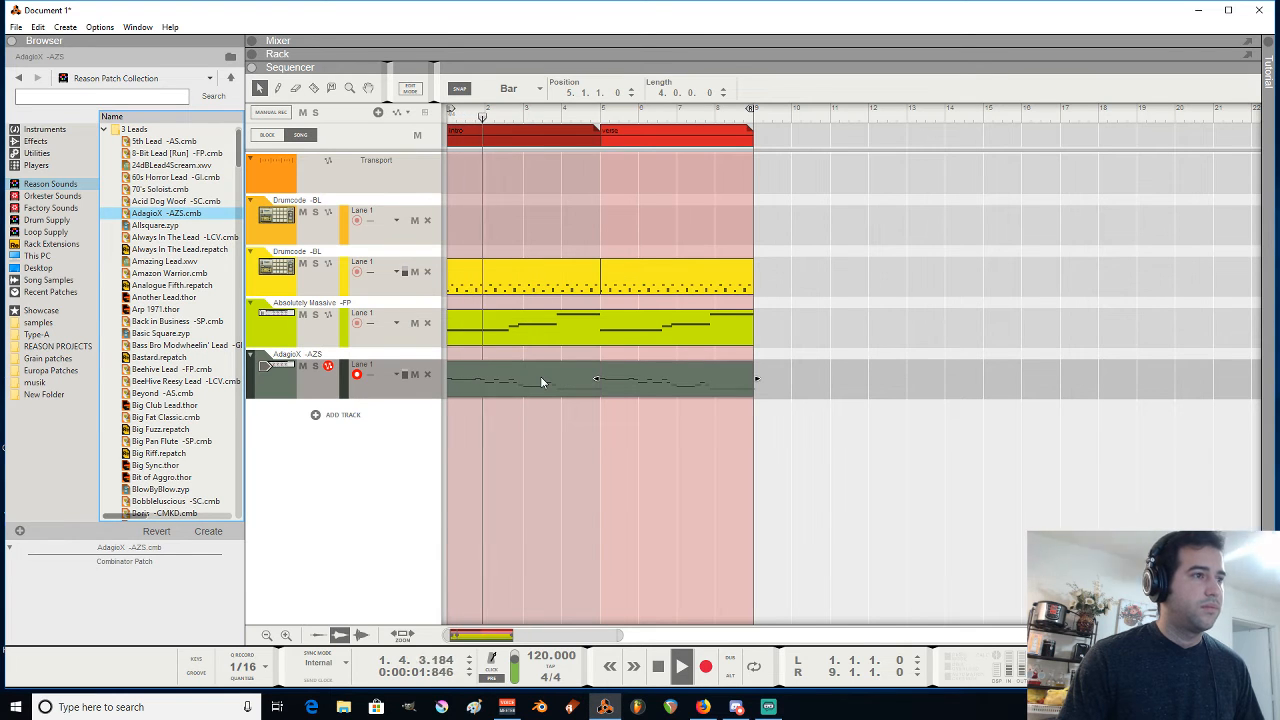
key(space)
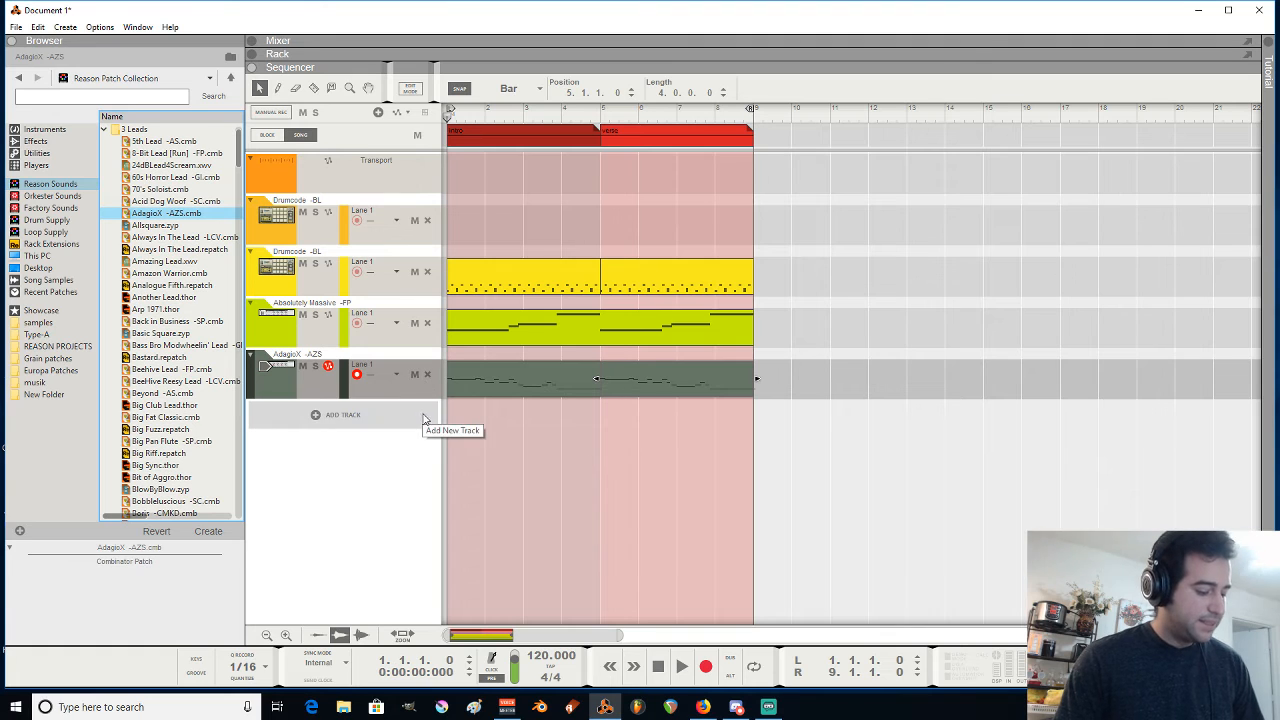
Add The Echo effect below the AdagioX lead in the rack and play the song to hear the delay
key(F6)
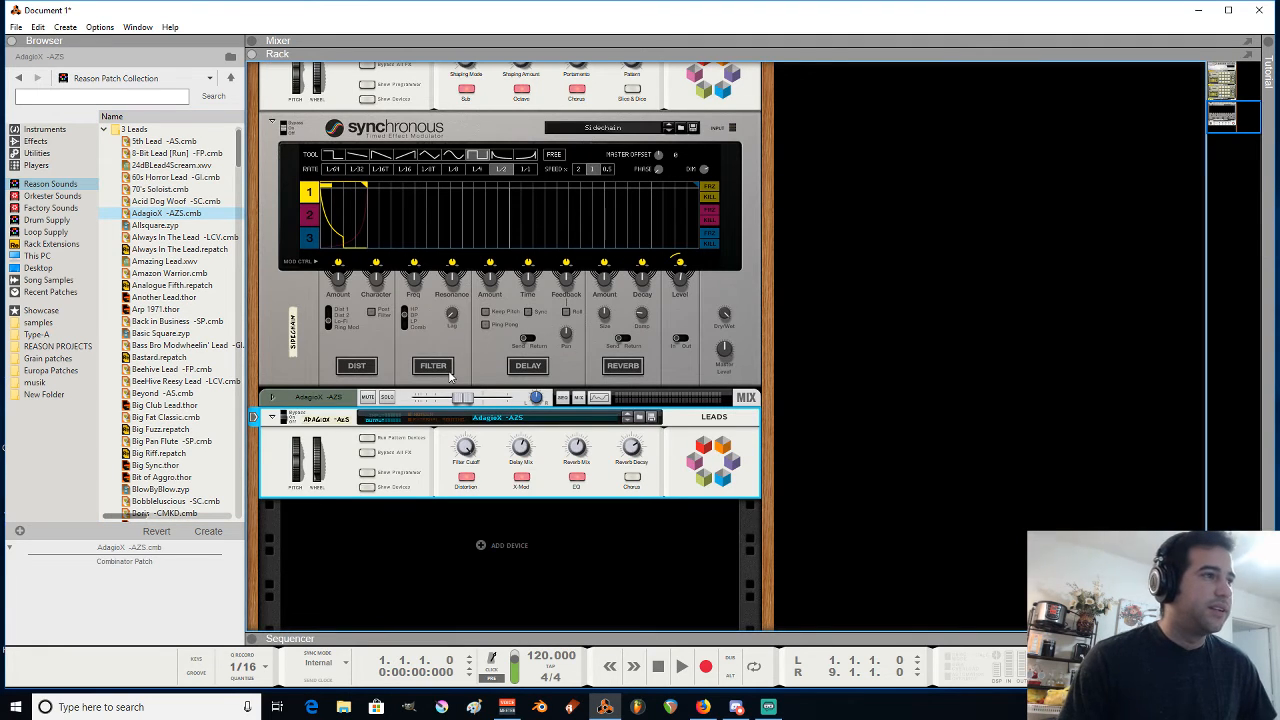
click(35, 141)
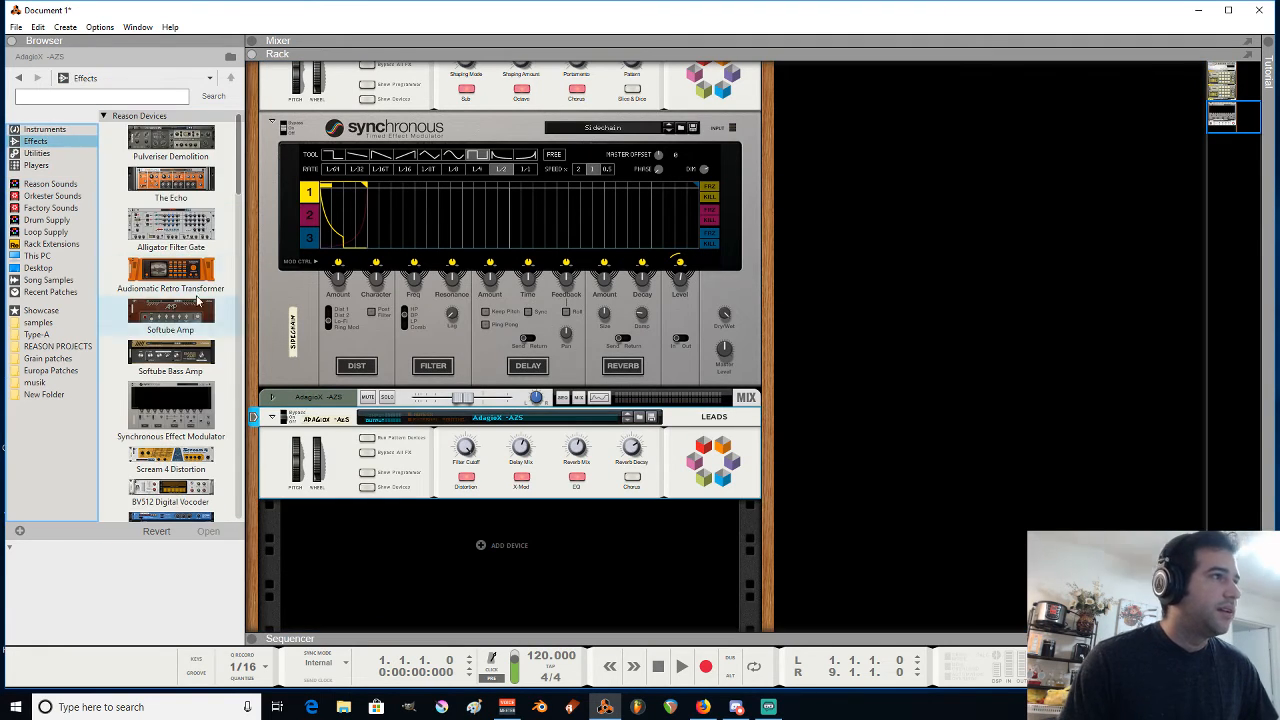
mouse_move(172, 185)
mouse_down()
mouse_move(491, 563)
mouse_move(478, 495)
mouse_move(522, 500)
mouse_move(510, 492)
mouse_up()
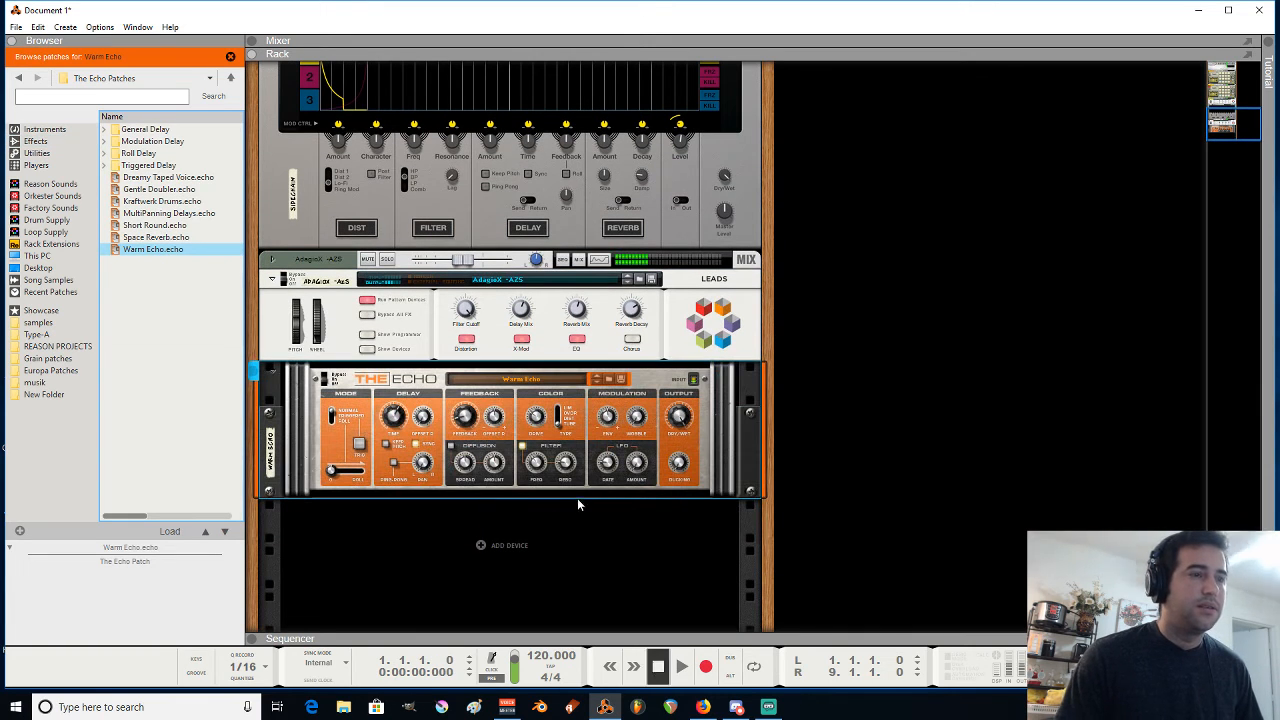
click(679, 477)
key(space)
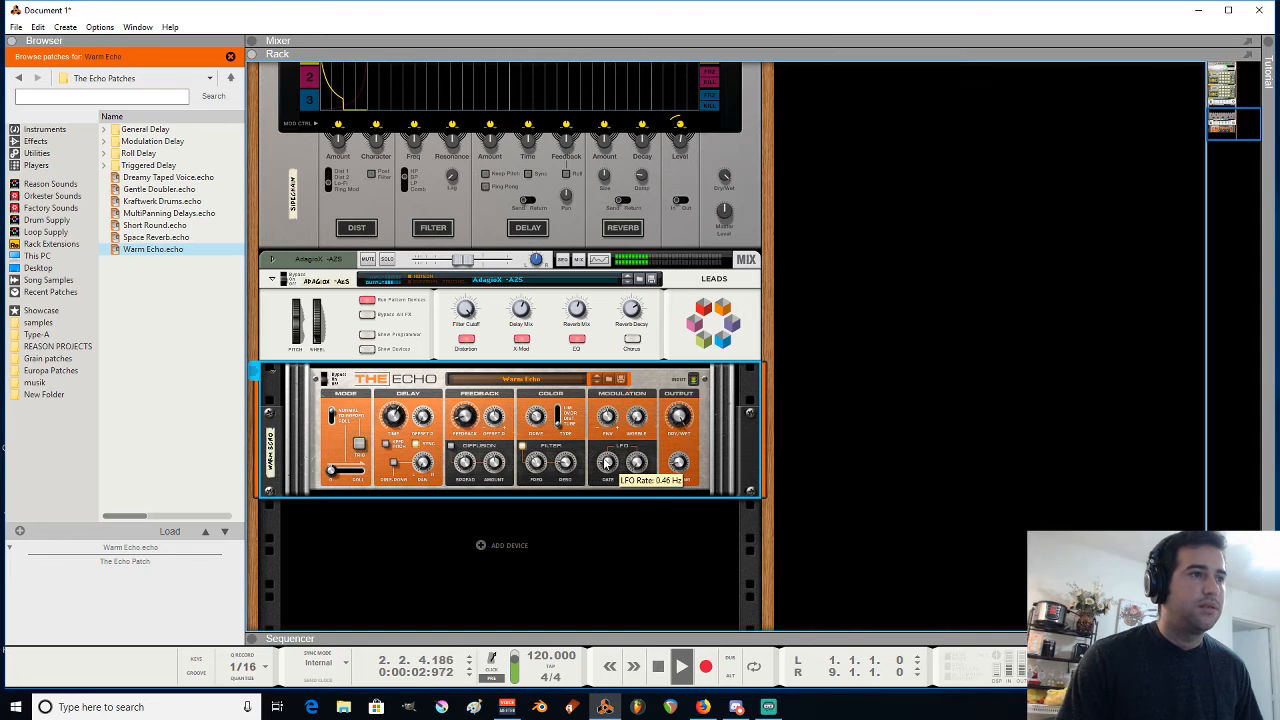
key(space)
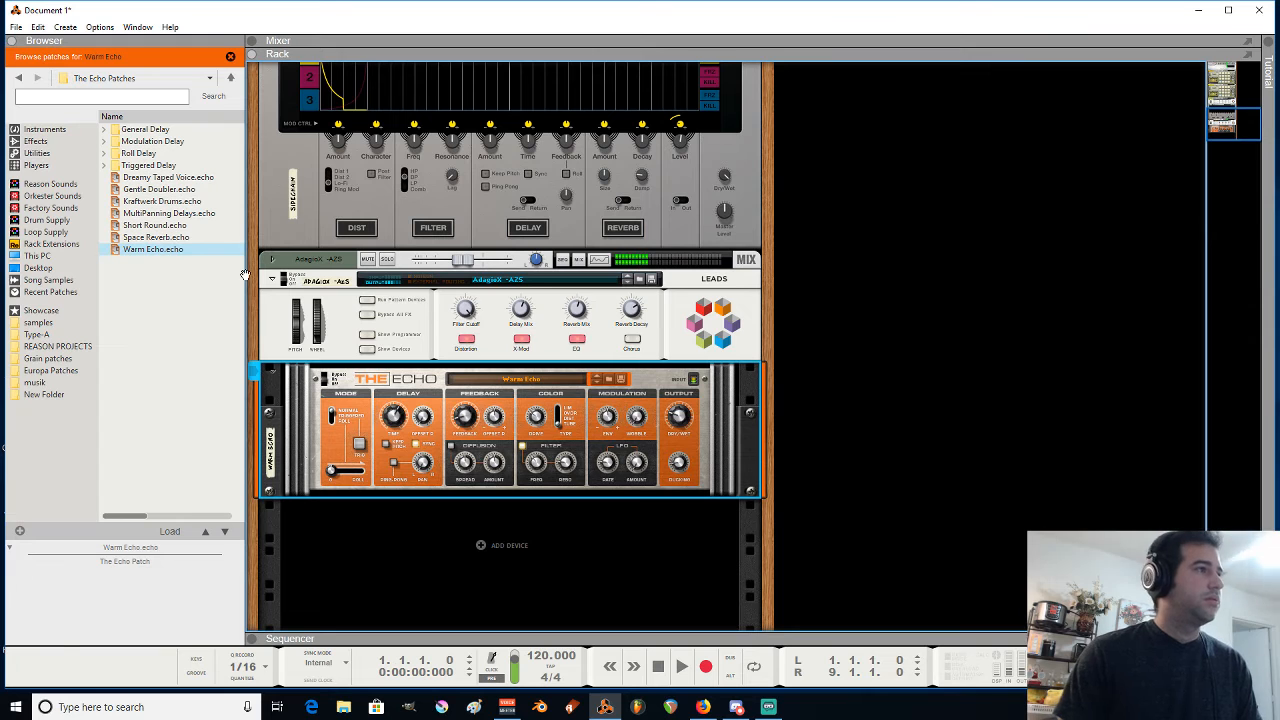
scroll(347, 415, up, 1)
click(38, 142)
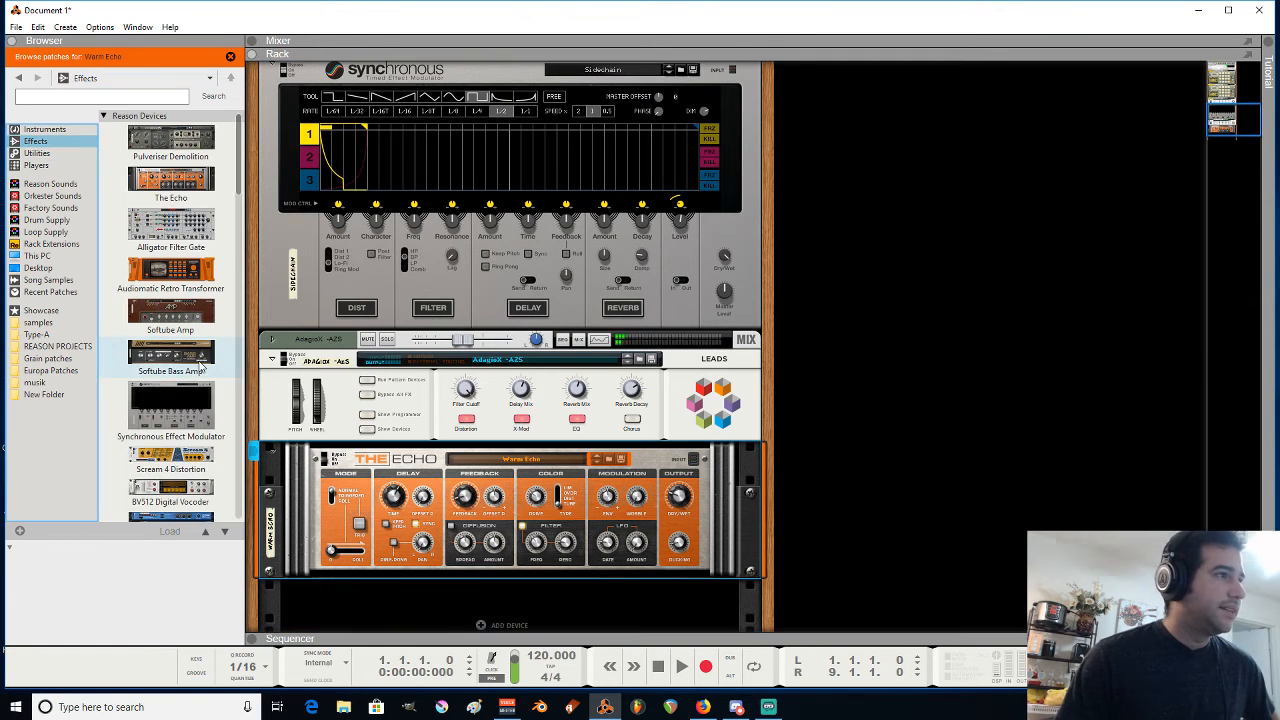
scroll(190, 365, down, 1)
scroll(512, 443, down, 1)
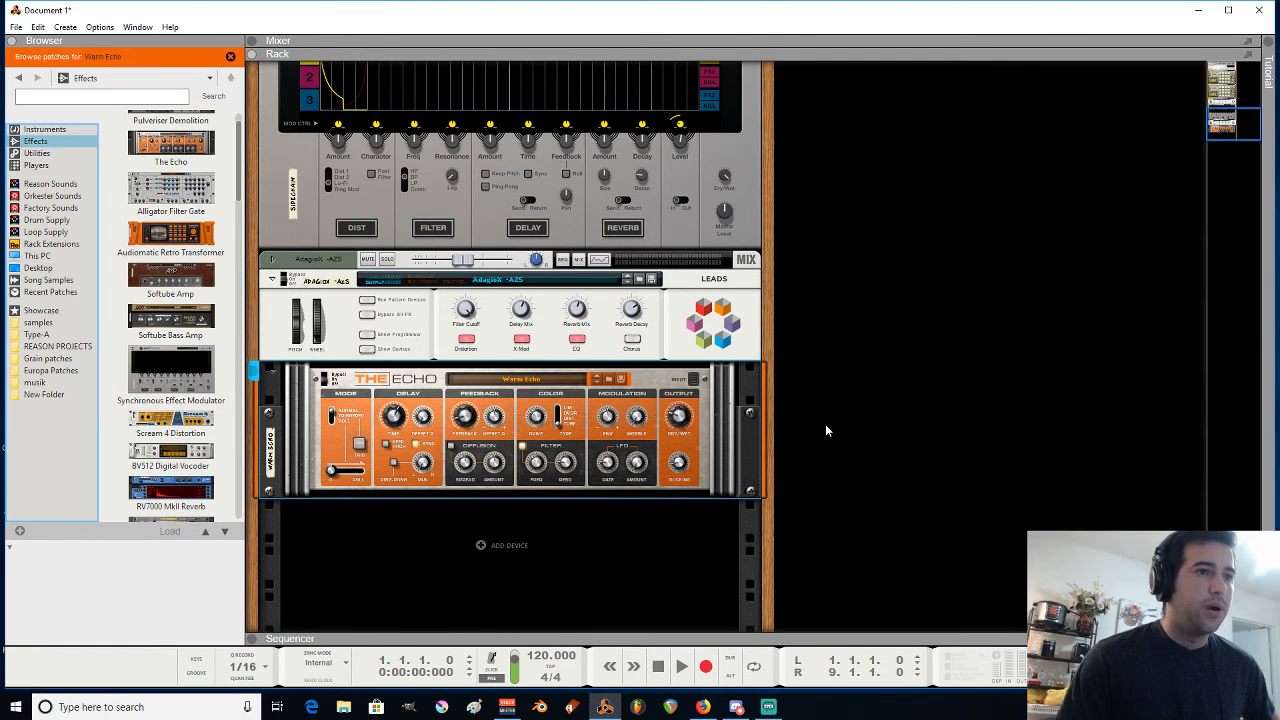
Create an automation lane for The Echo's Dry/Wet Balance and bring it into view in the sequencer
right_click(682, 428)
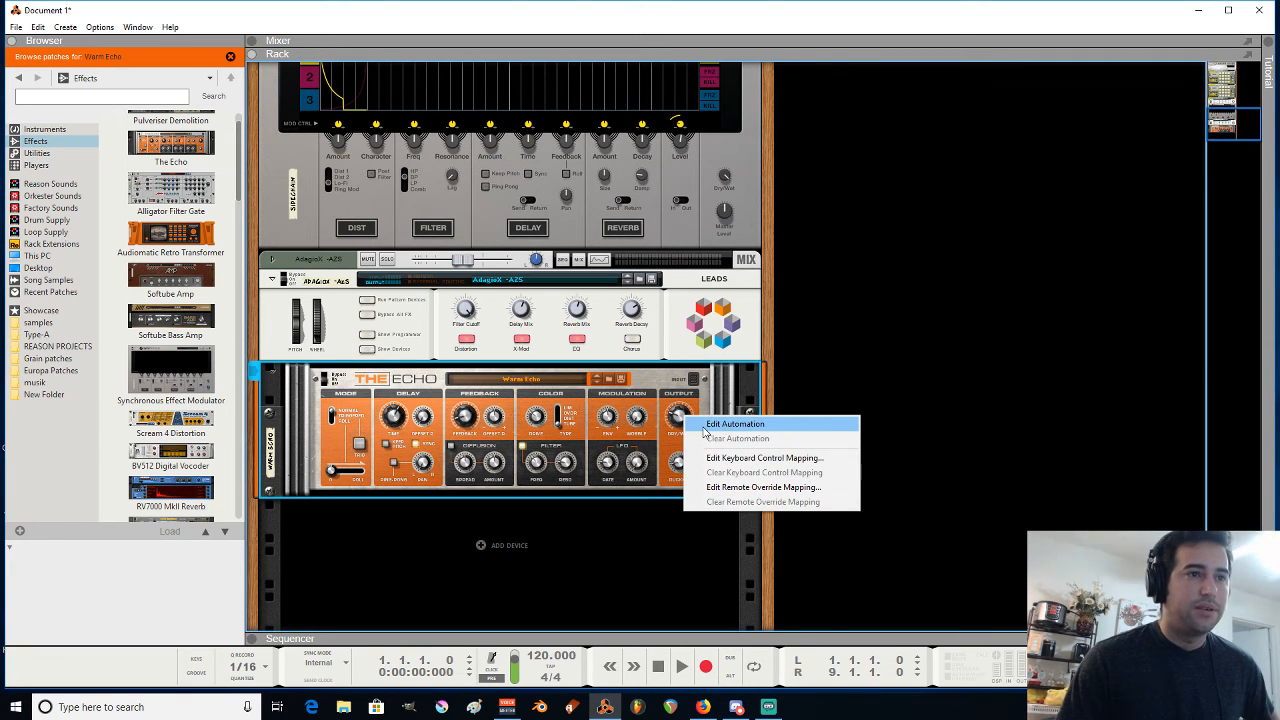
click(728, 426)
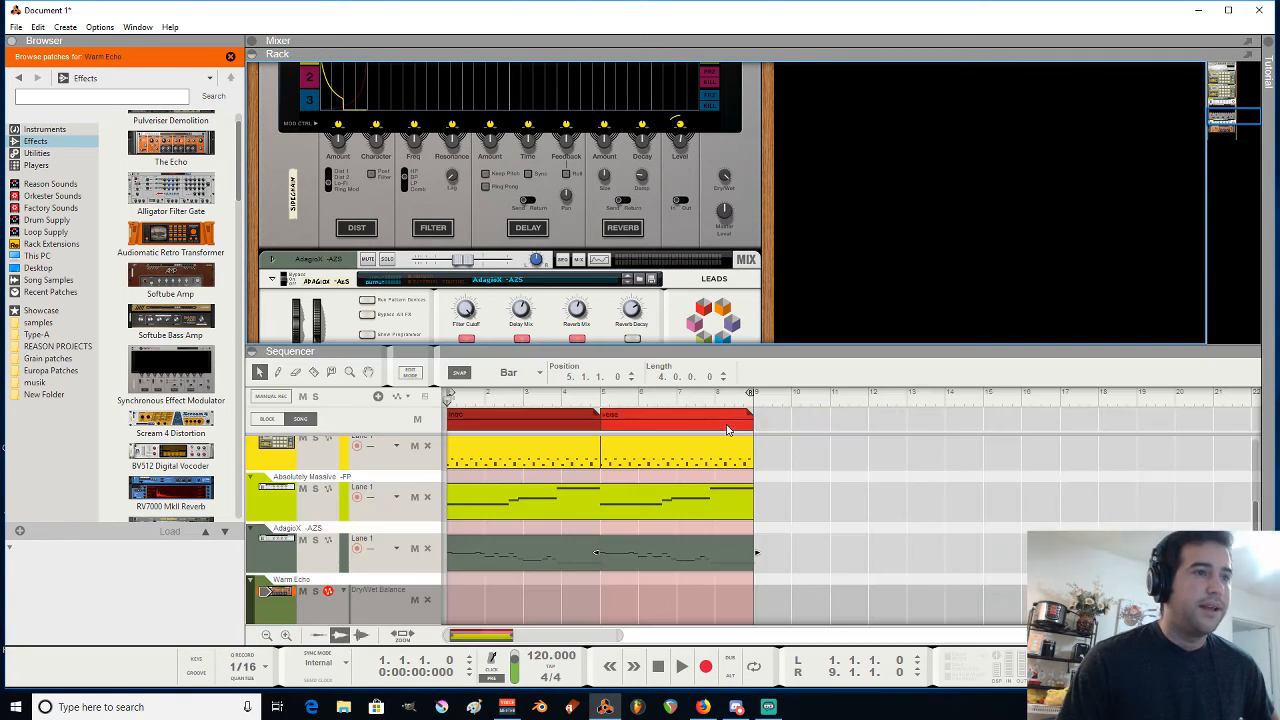
scroll(518, 568, down, 1)
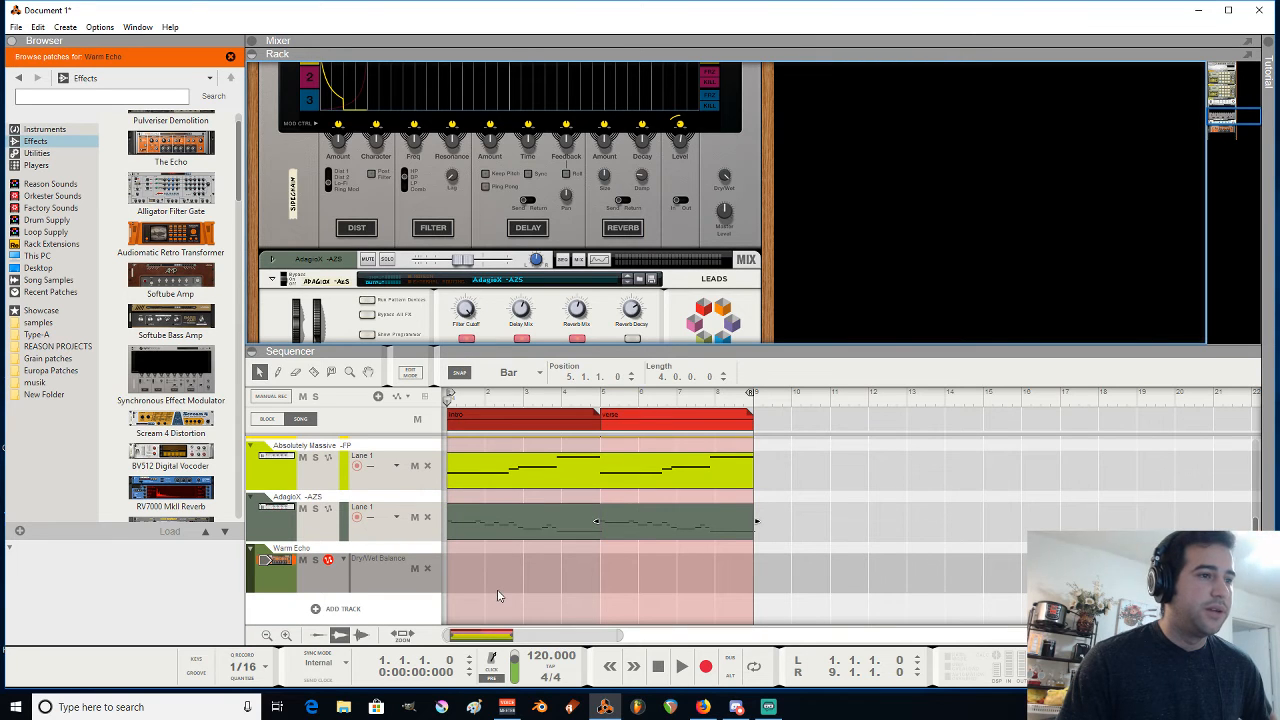
Draw a four-bar clip from bar 1 to bar 5 in the Dry/Wet Balance lane and open it for editing
key(F6)
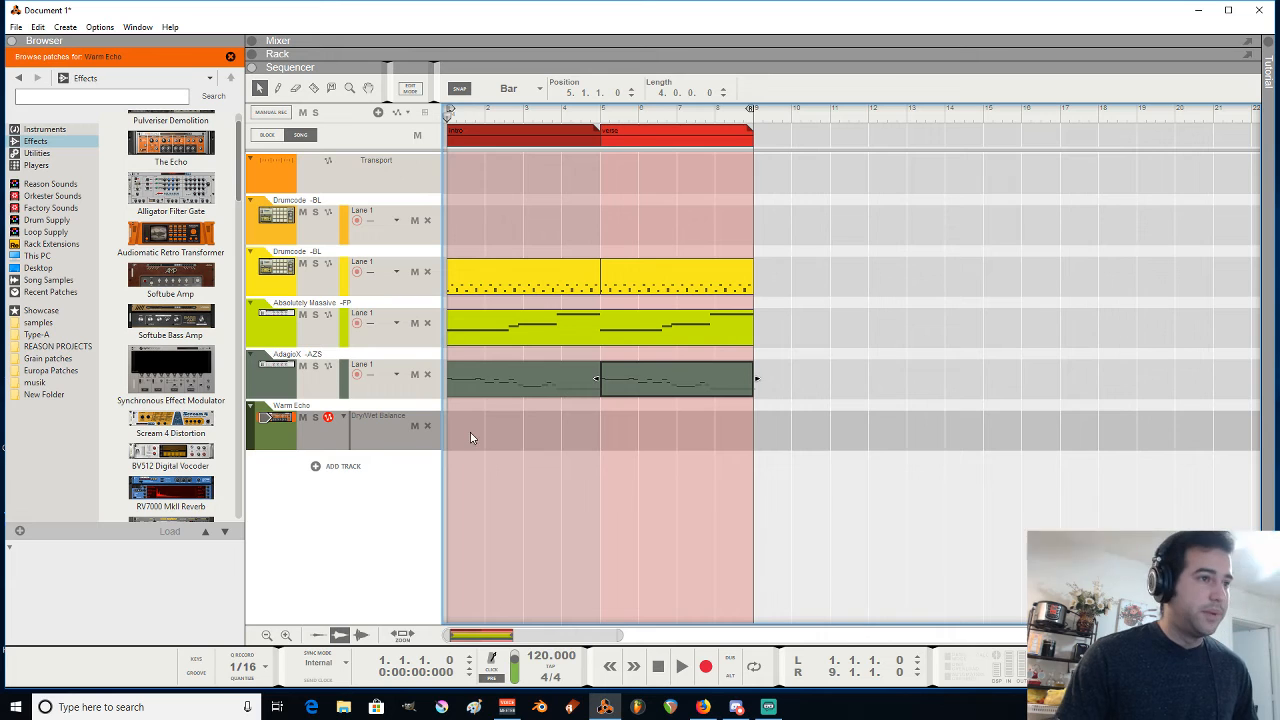
drag(456, 418, 600, 430)
double_click(507, 433)
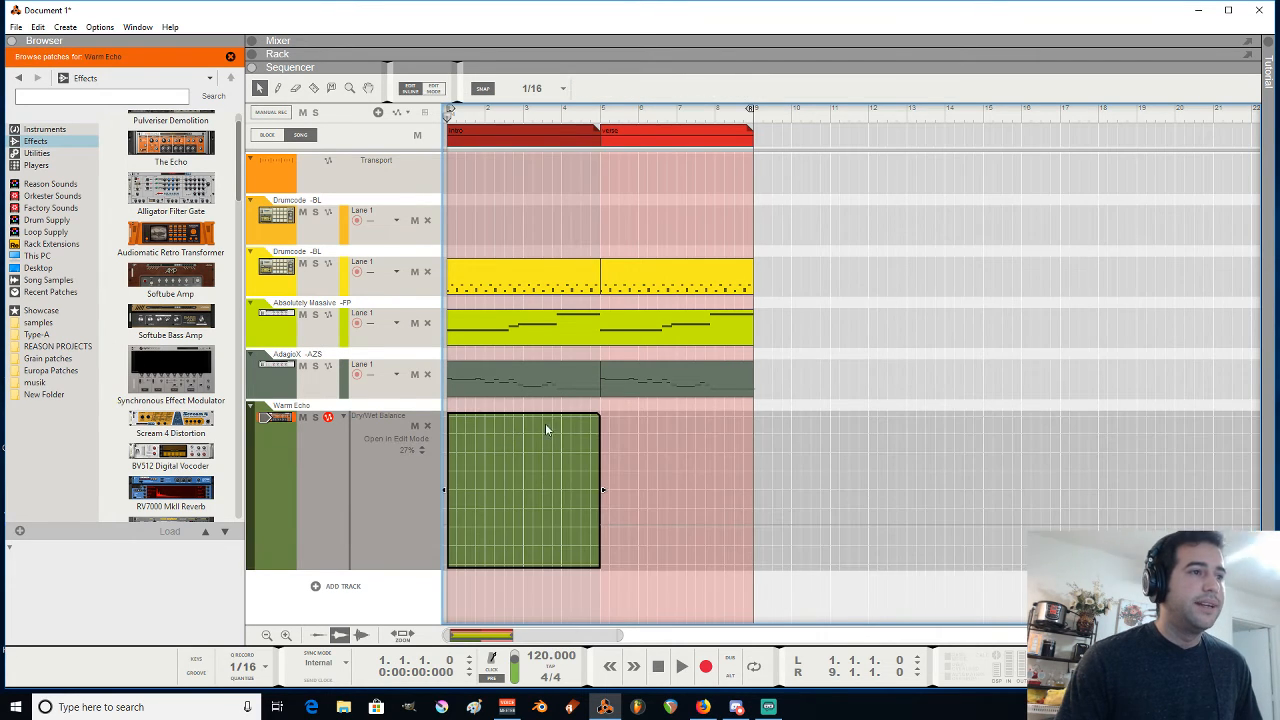
Draw a rising Dry/Wet Balance ramp from a low value at the clip's start to 77% at its end, bar 5
scroll(453, 480, up, 4)
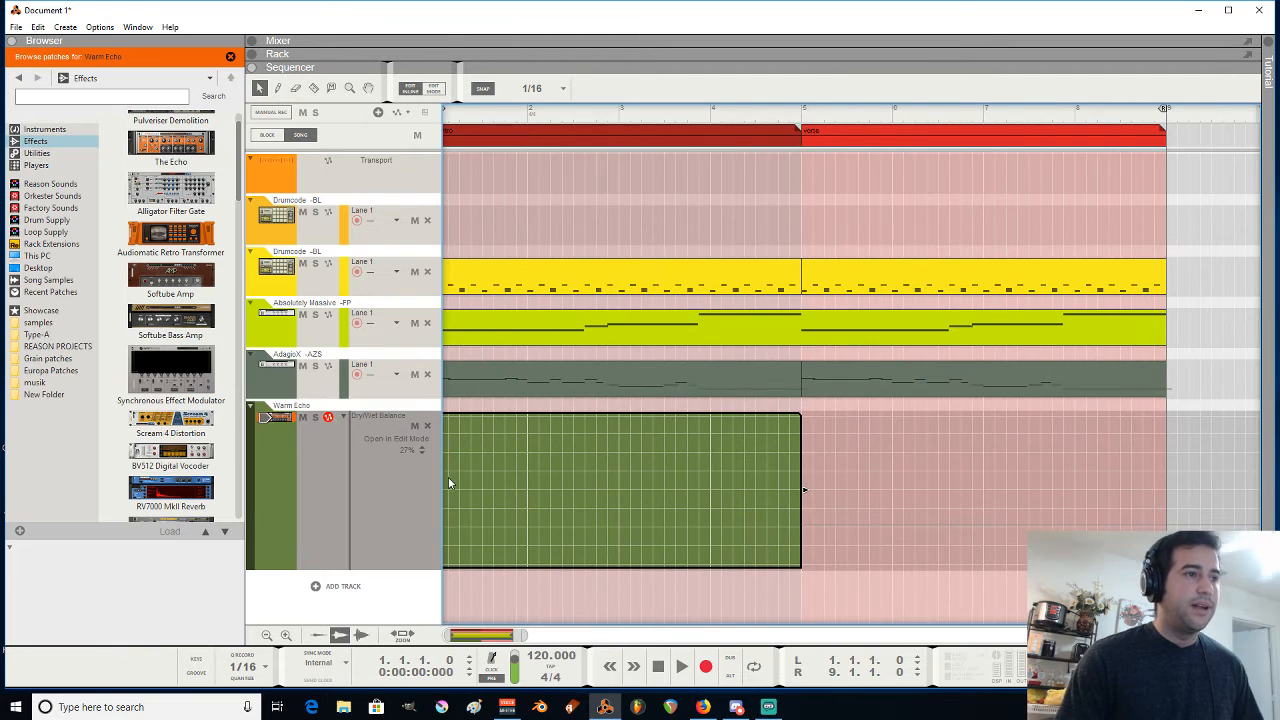
scroll(448, 480, left, 1)
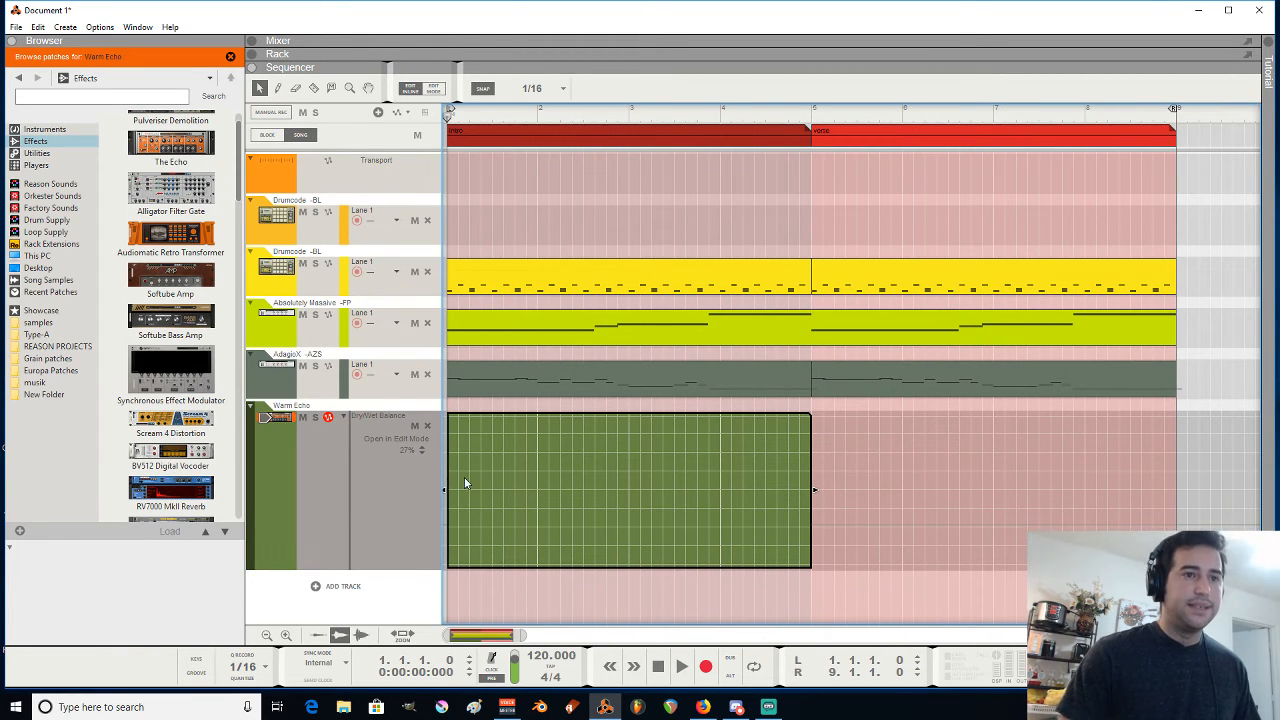
click(450, 532)
click(800, 451)
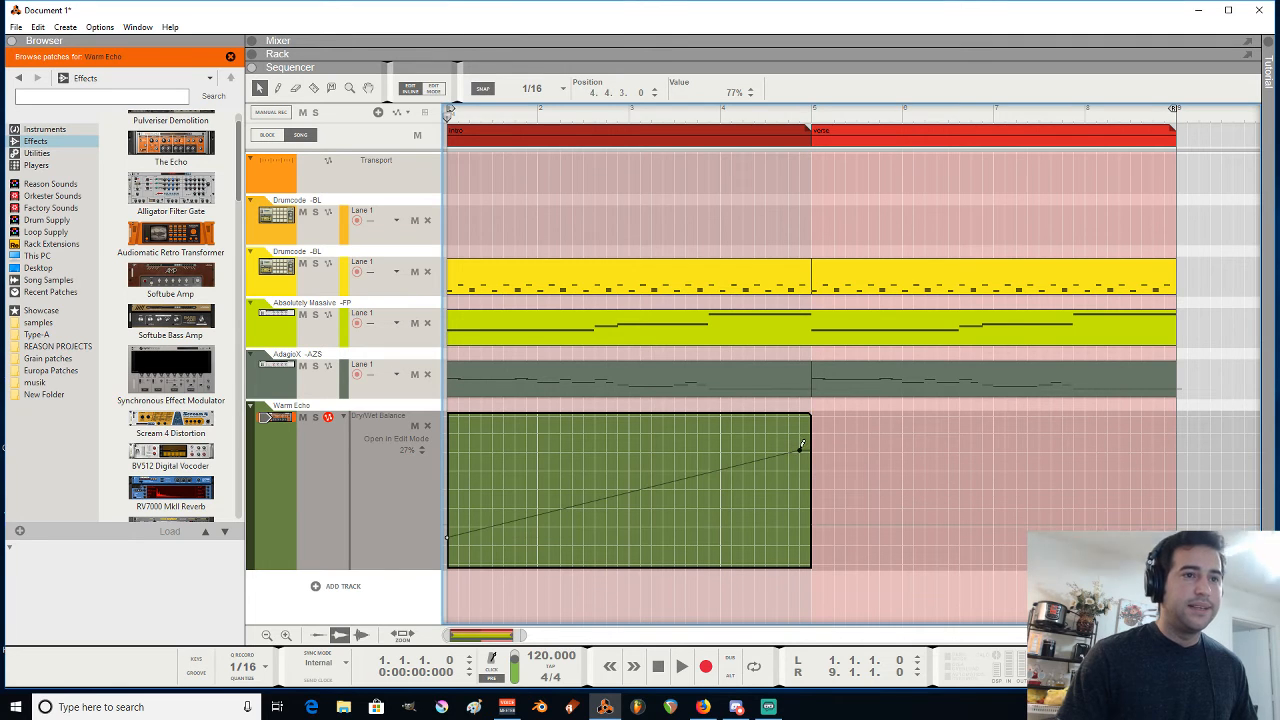
drag(801, 455, 811, 451)
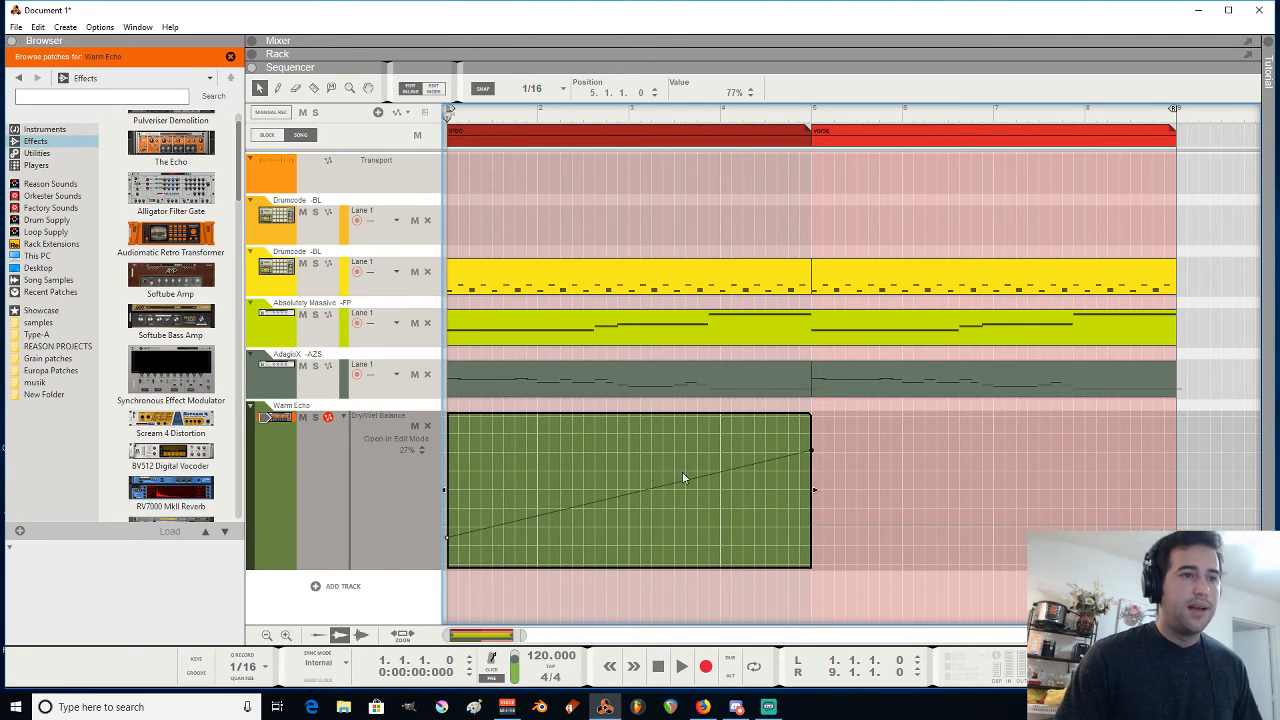
mouse_move(555, 463)
mouse_down()
mouse_move(634, 472)
mouse_move(686, 500)
mouse_move(718, 457)
mouse_up()
key(ctrl+z)
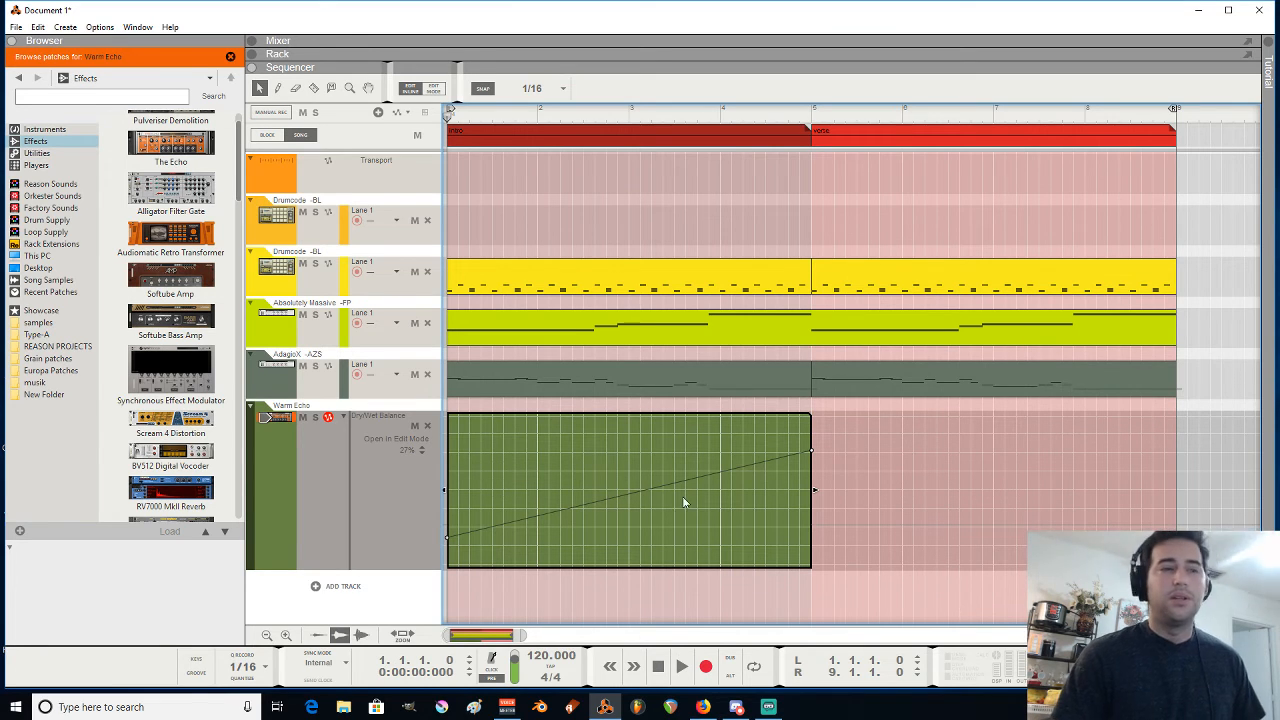
Play the song with the AdagioX lead briefly soloed to hear the automated echo, and close the automation clip
key(space)
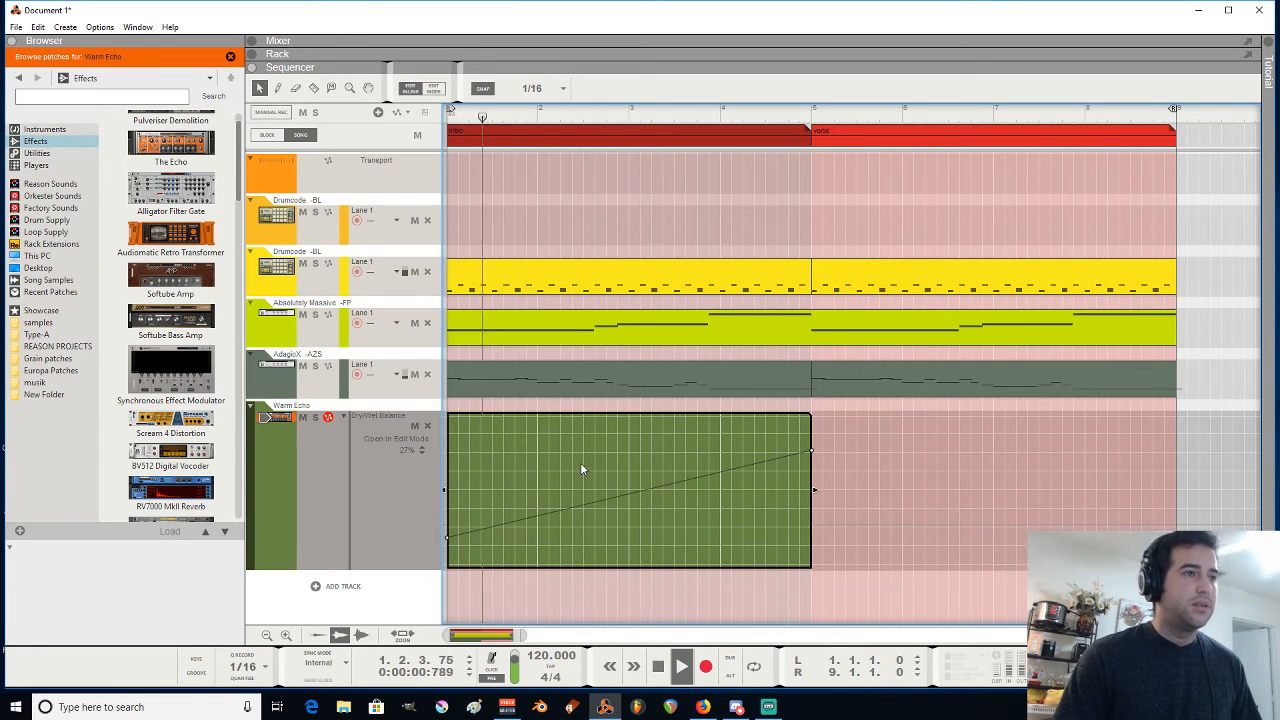
click(314, 368)
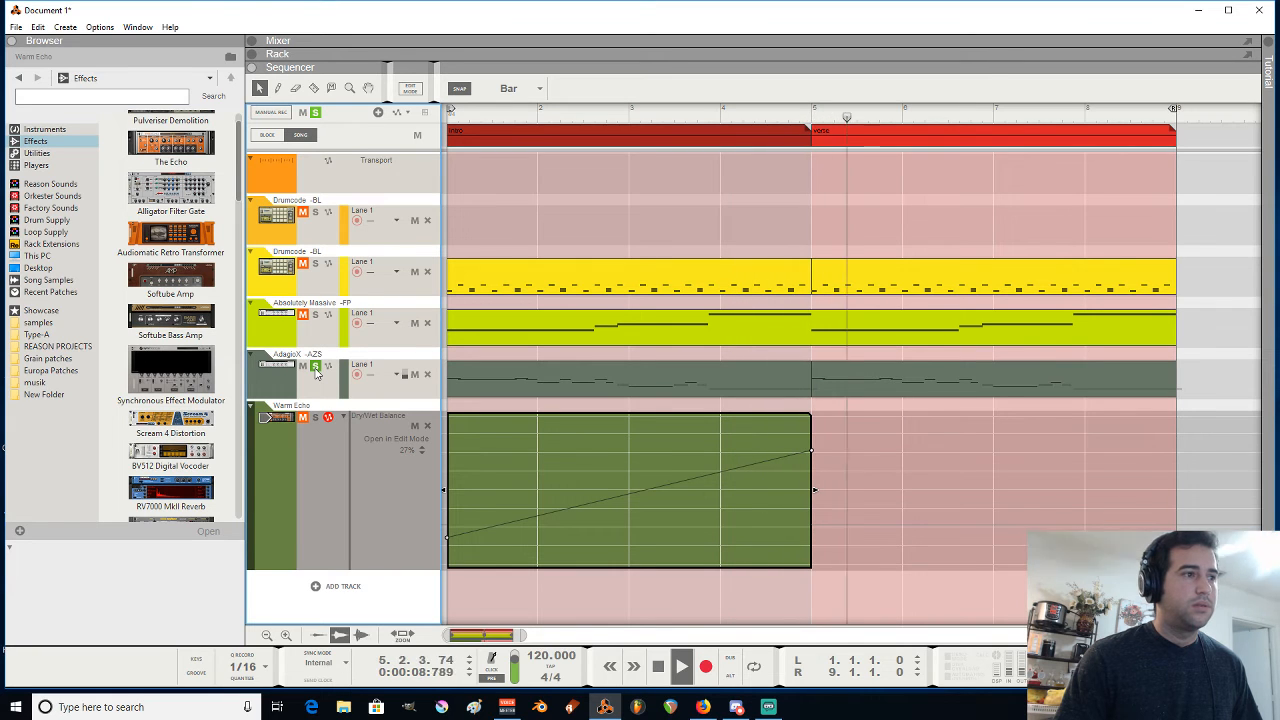
key(space)
click(316, 370)
scroll(217, 378, down, 3)
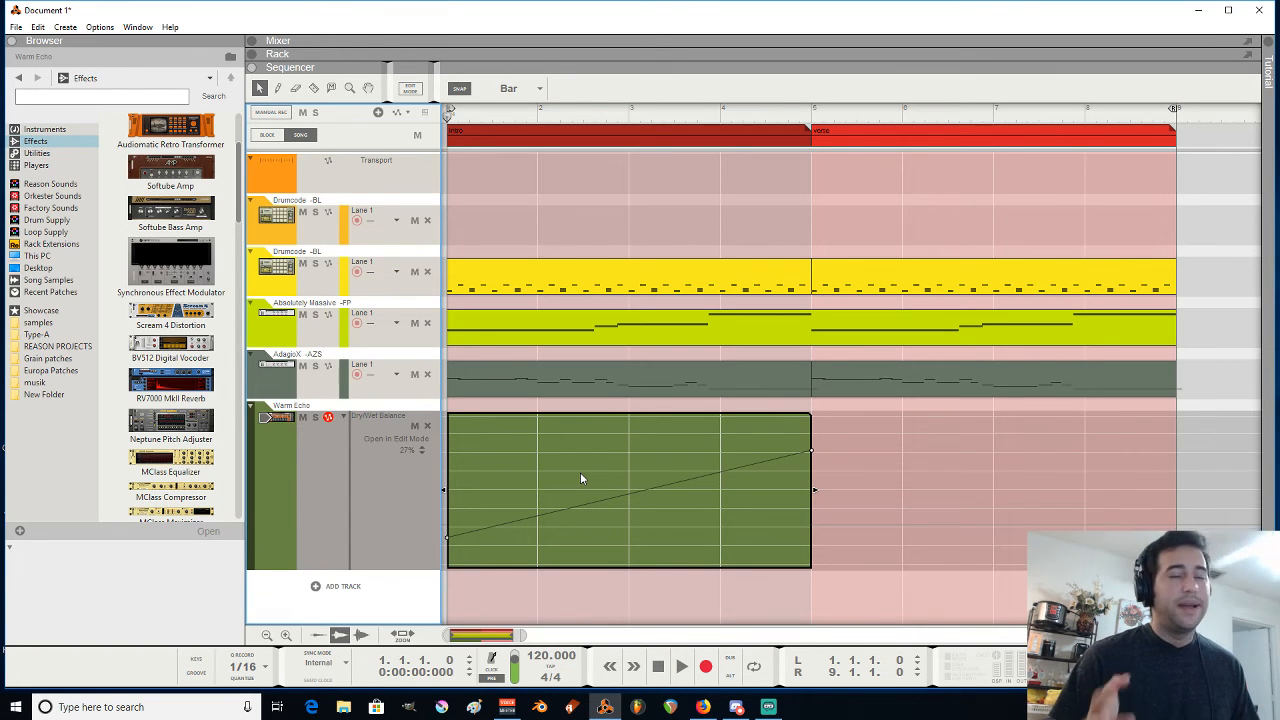
key(Escape)
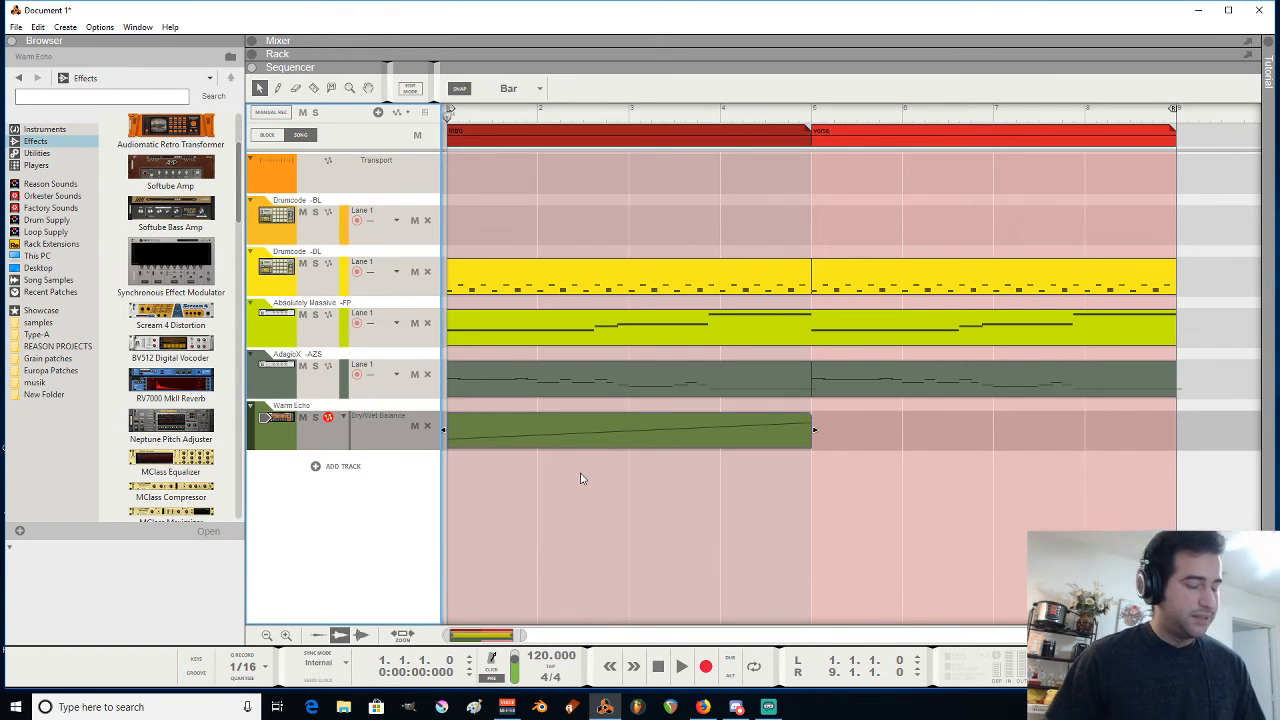
Examine the cable routing on the back of the rack between the combinators, Synchronous, The Echo and the mix channels
key(F6)
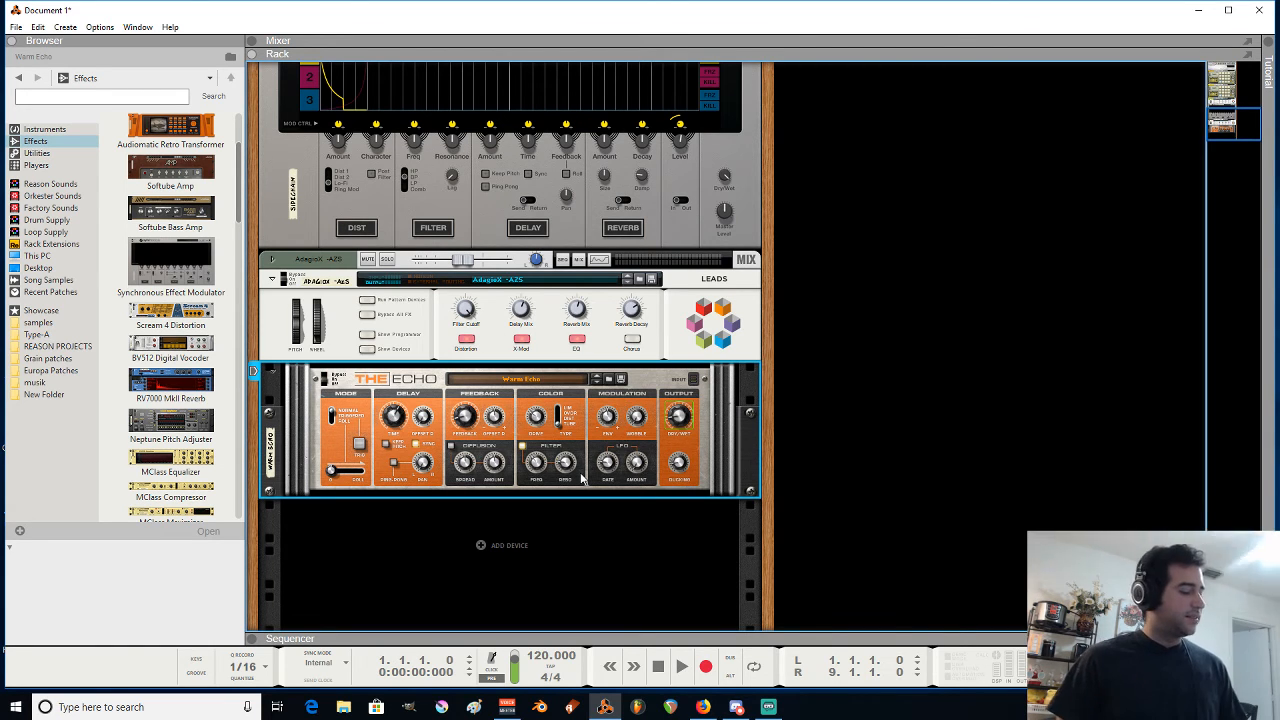
key(Tab)
scroll(499, 372, up, 2)
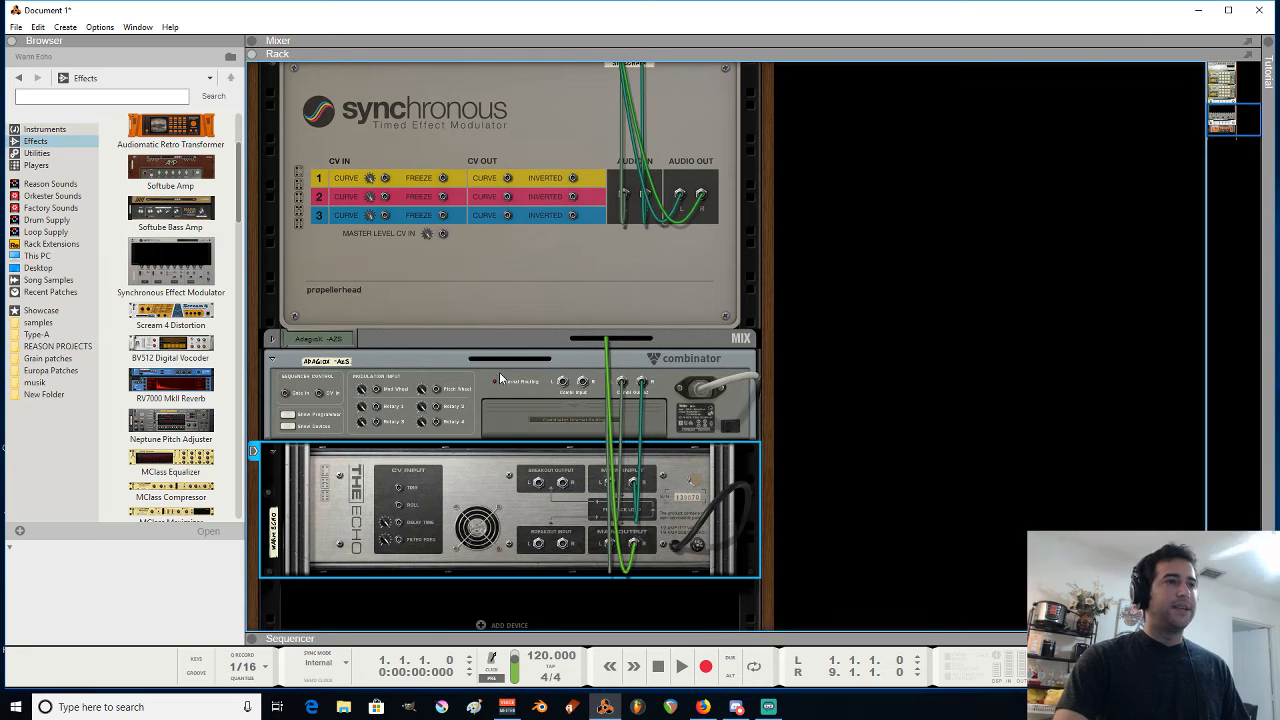
scroll(499, 372, up, 5)
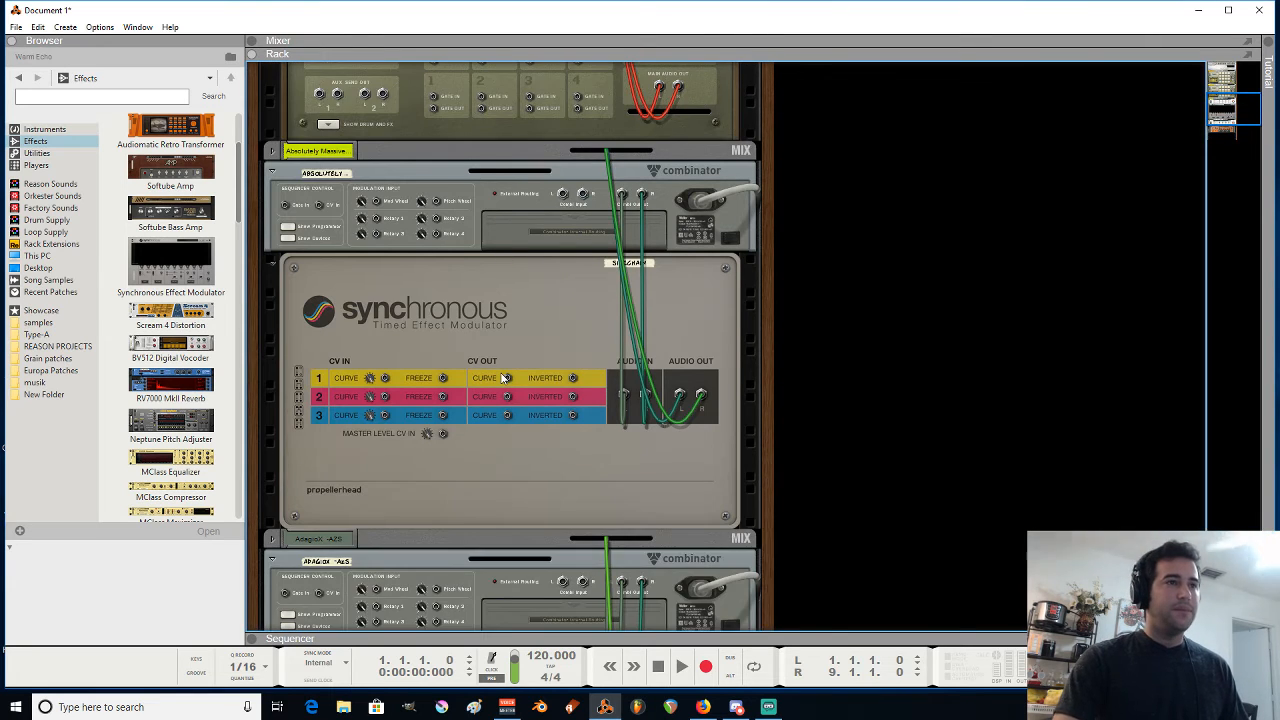
scroll(503, 377, down, 3)
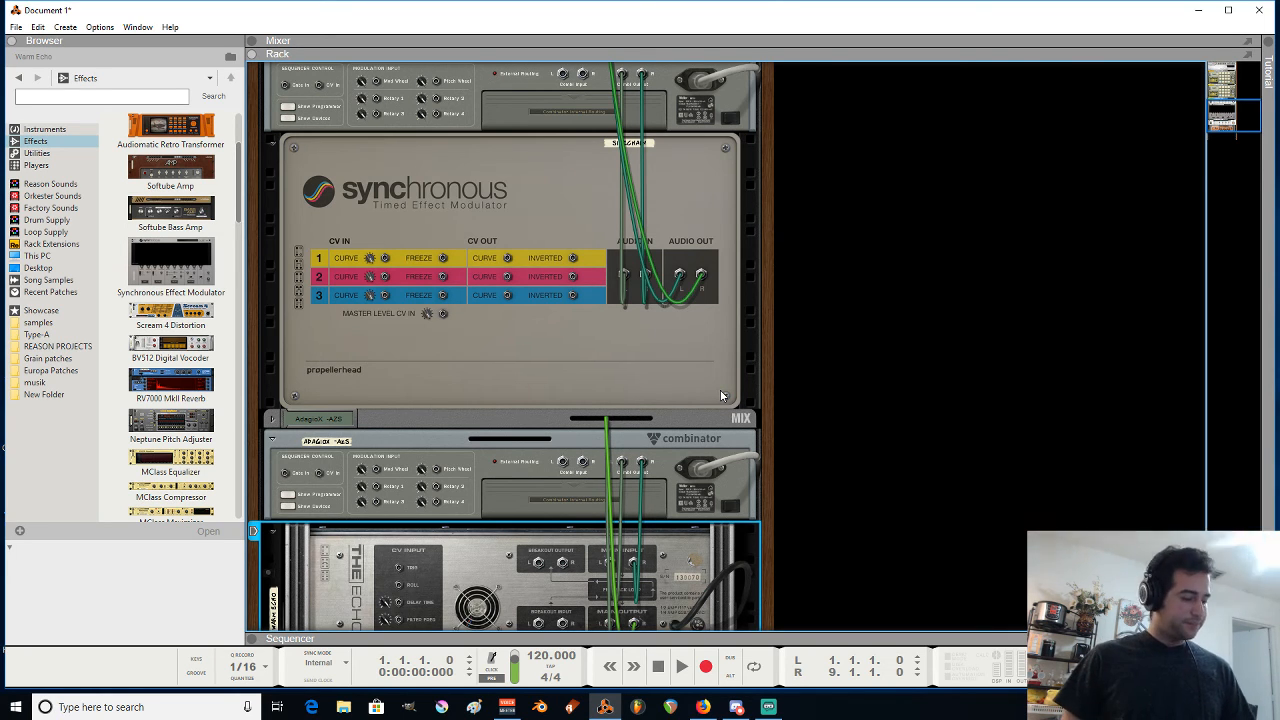
key(Tab)
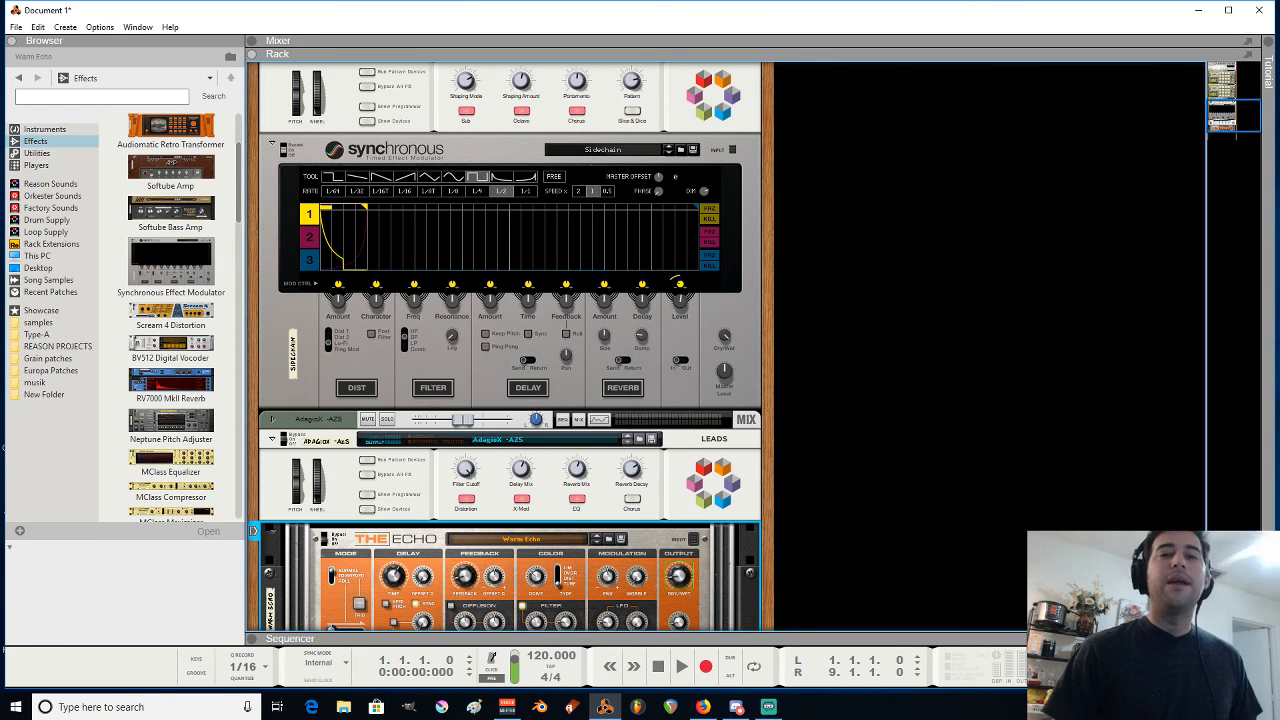
scroll(443, 428, down, 4)
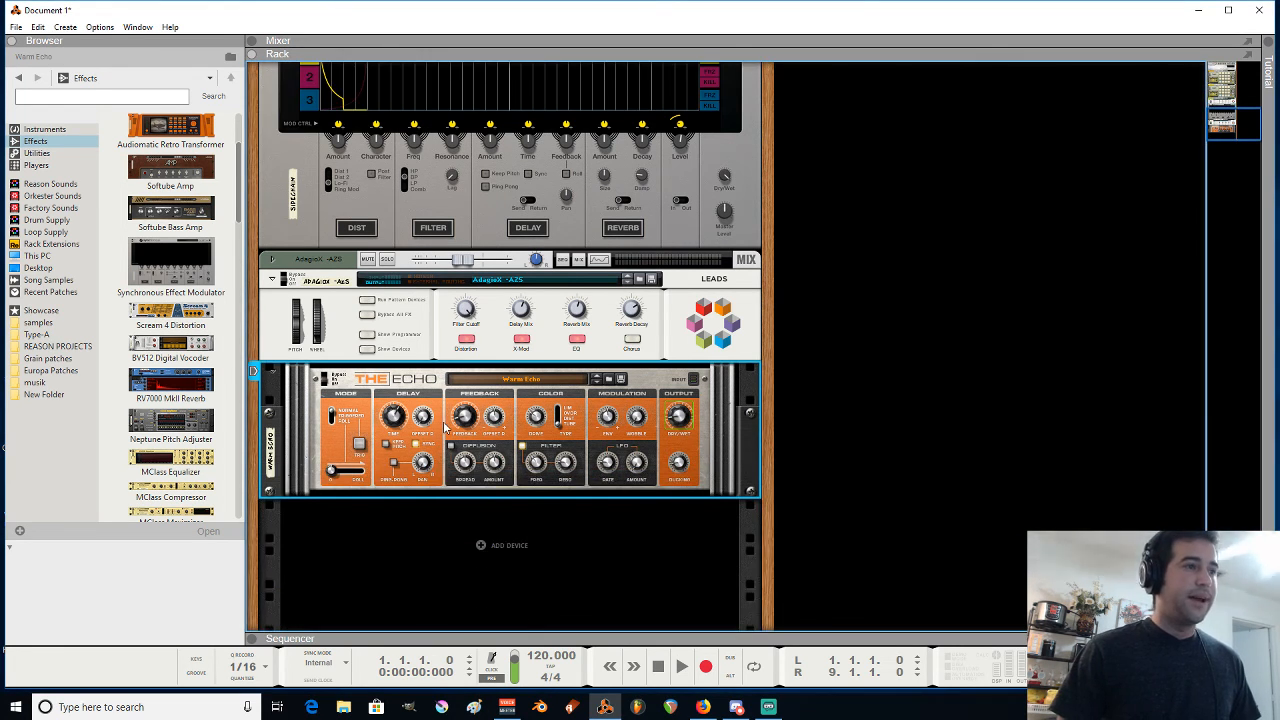
key(Tab)
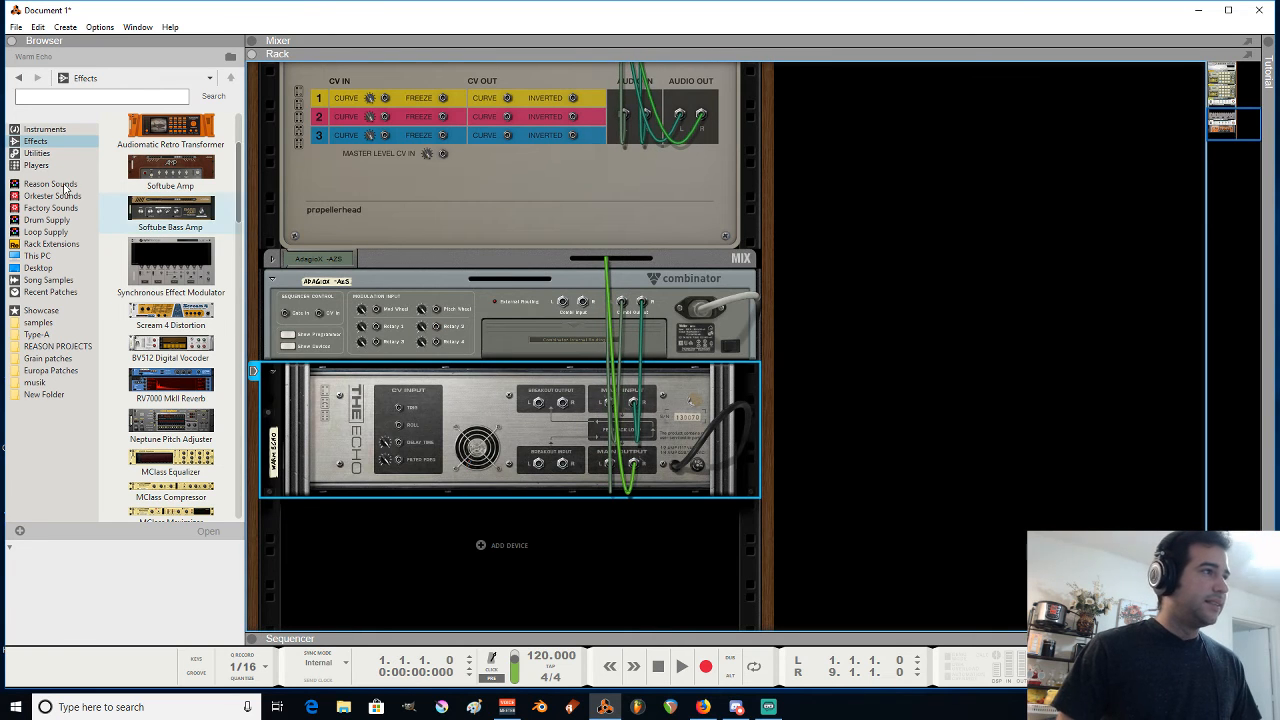
key(Tab)
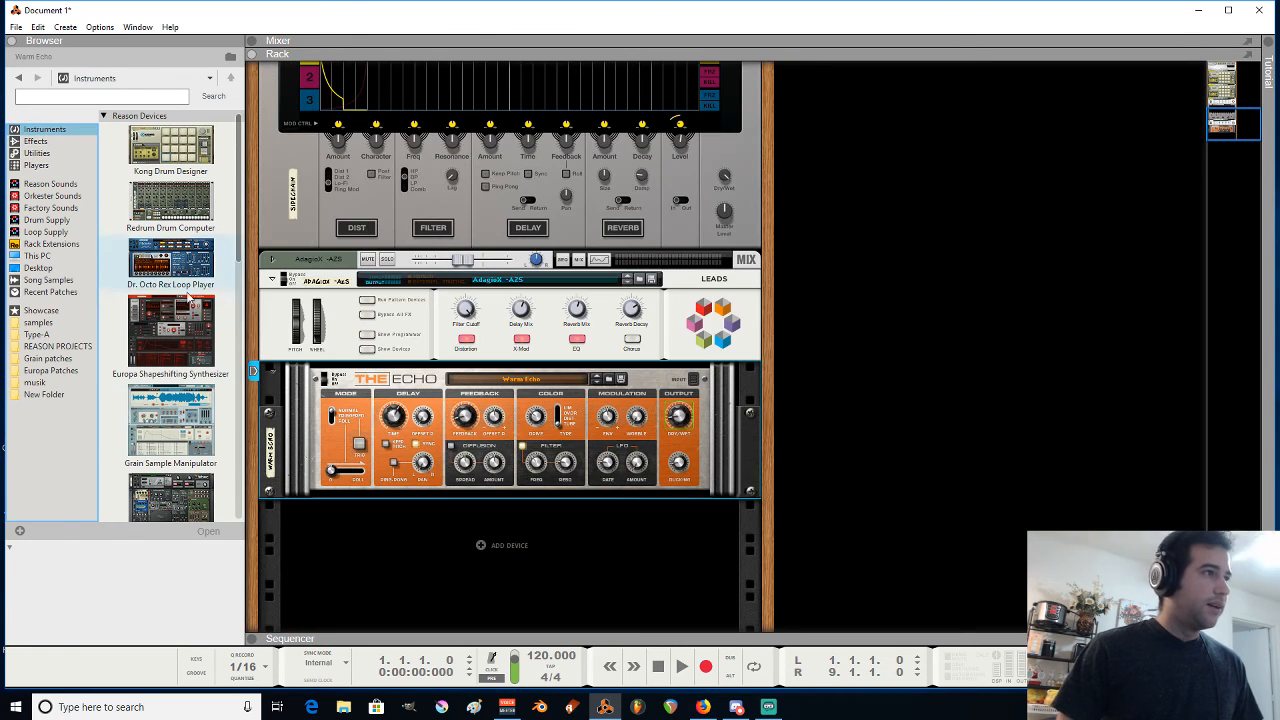
Add the Renoise_Redux plugin instrument below The Echo in the rack and open its plugin window
scroll(175, 402, down, 10)
scroll(175, 402, down, 3)
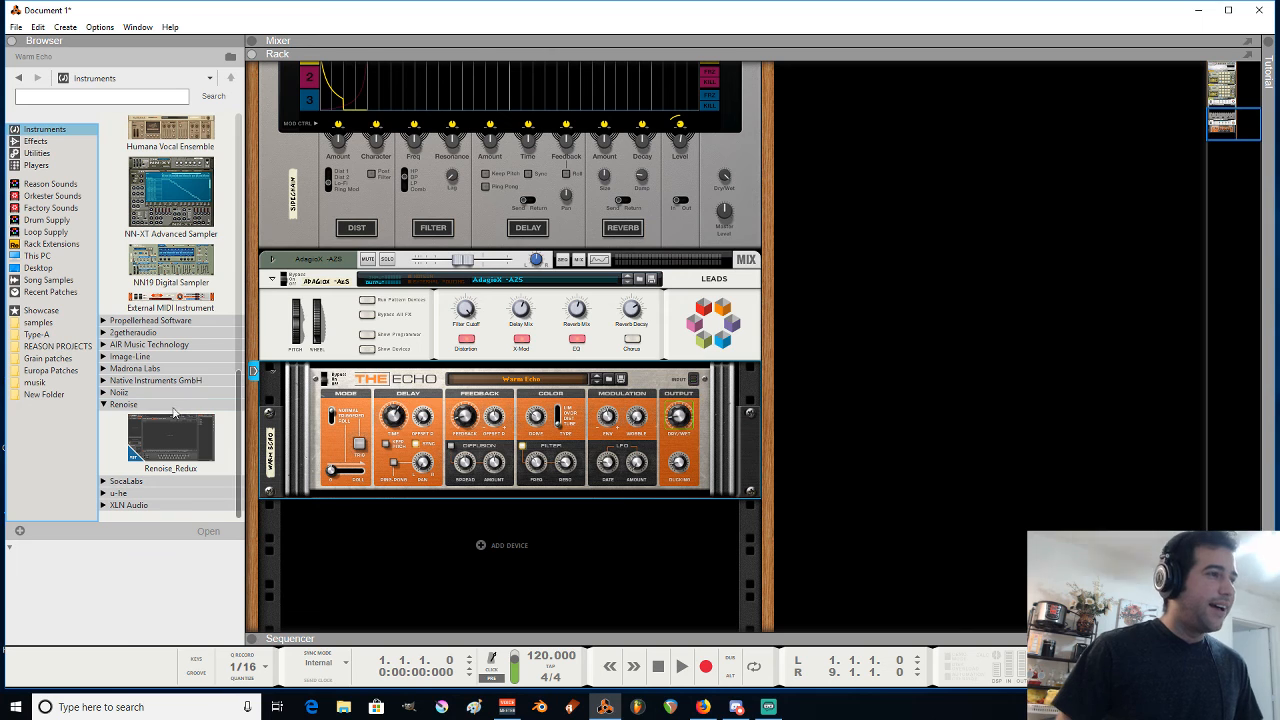
click(172, 432)
mouse_move(202, 438)
mouse_down()
mouse_move(409, 529)
mouse_move(534, 563)
mouse_move(519, 540)
mouse_up()
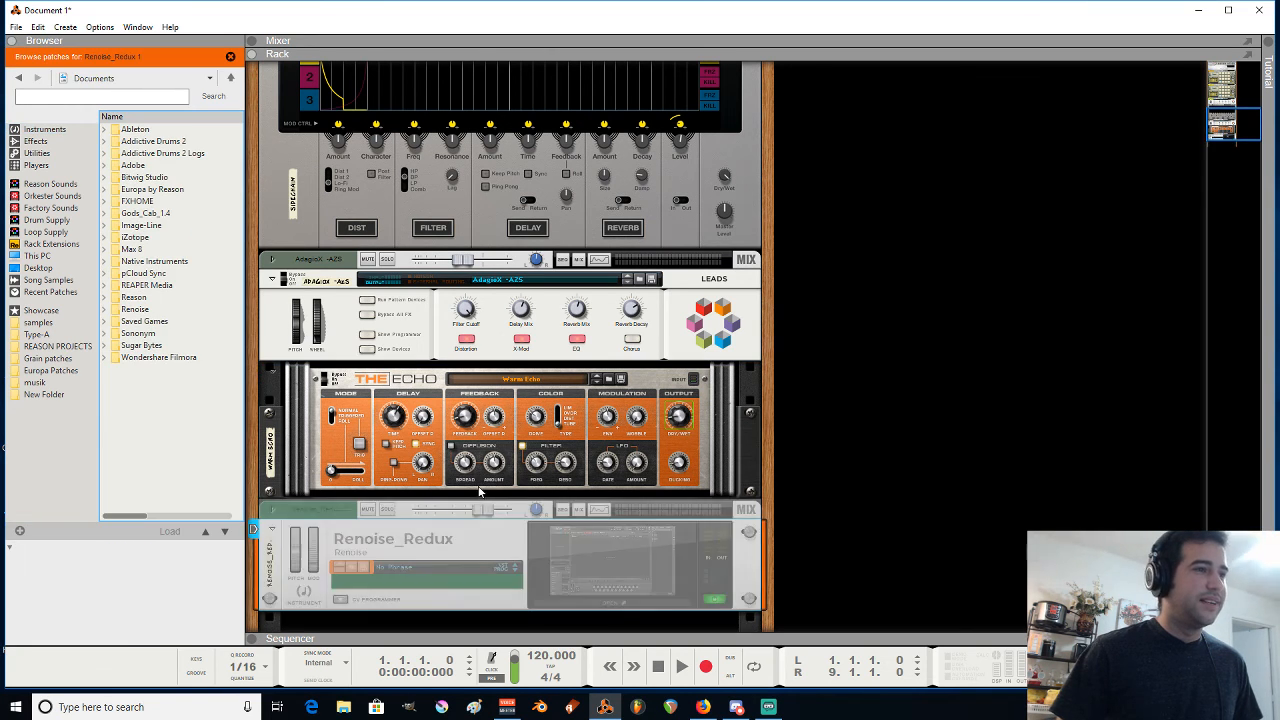
click(626, 555)
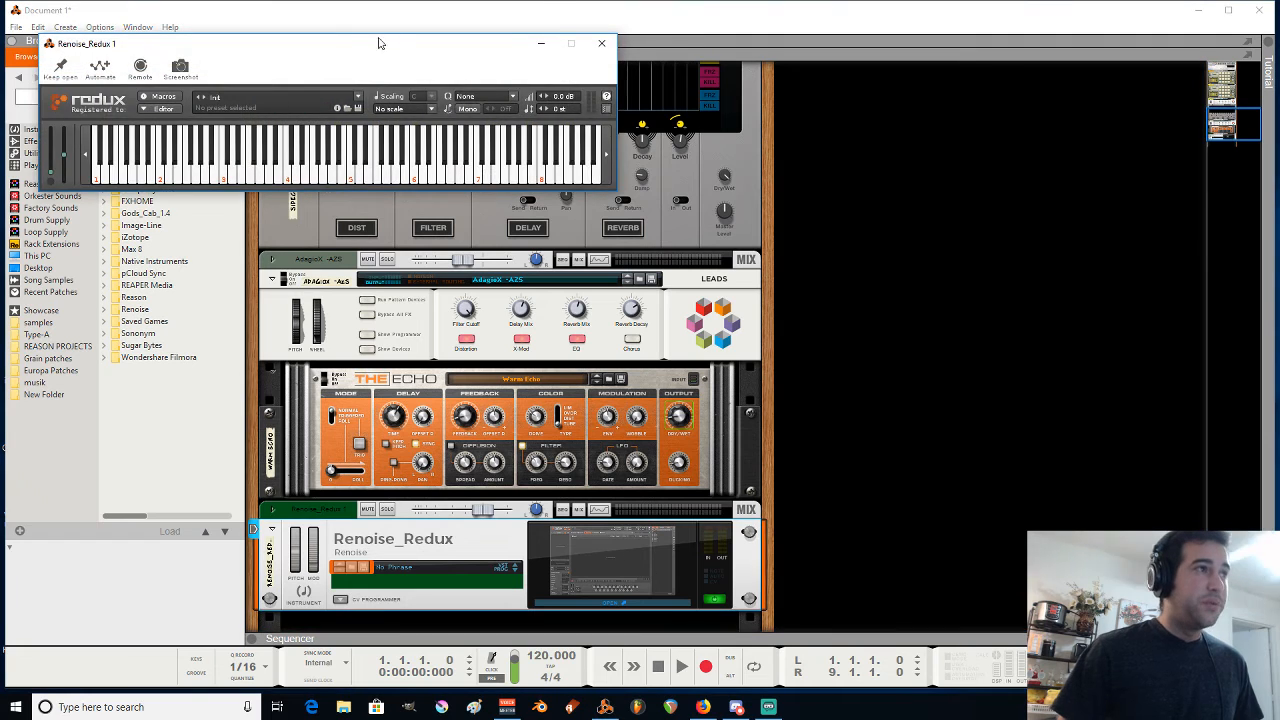
Load the user library preset BA - atmospheric room in Redux and lower its filter macro to about 46.8
click(385, 114)
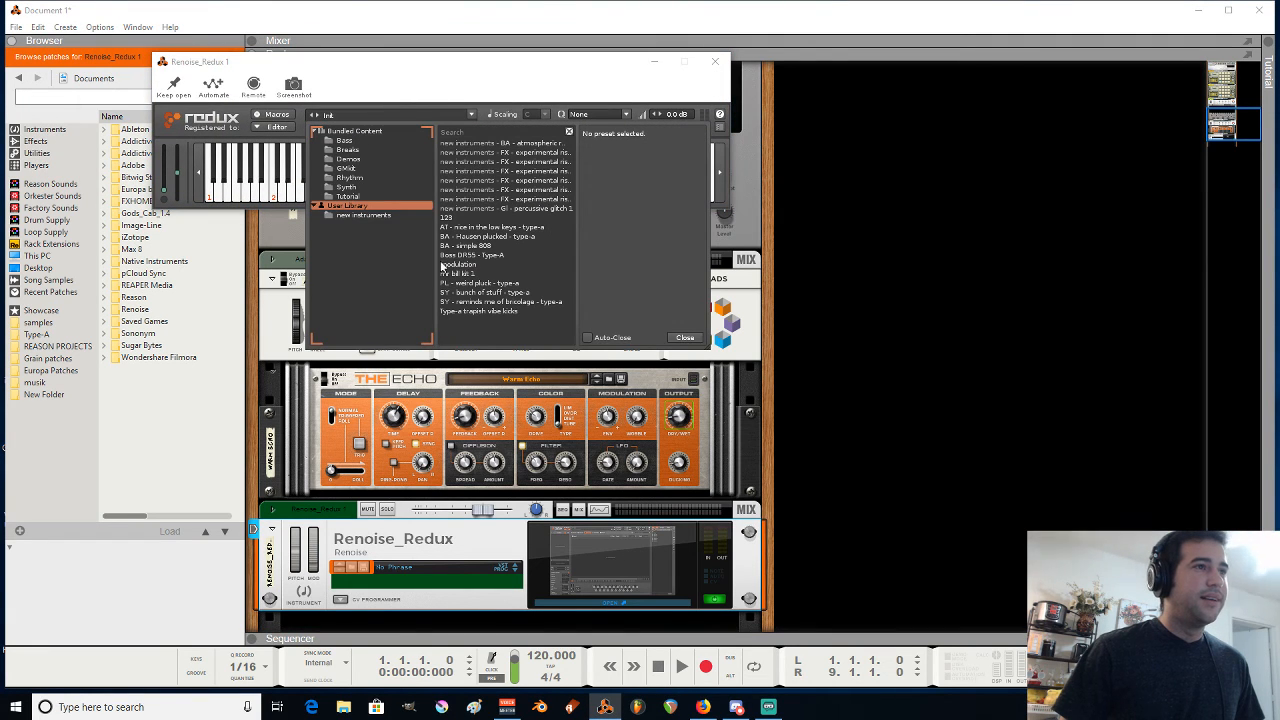
click(503, 145)
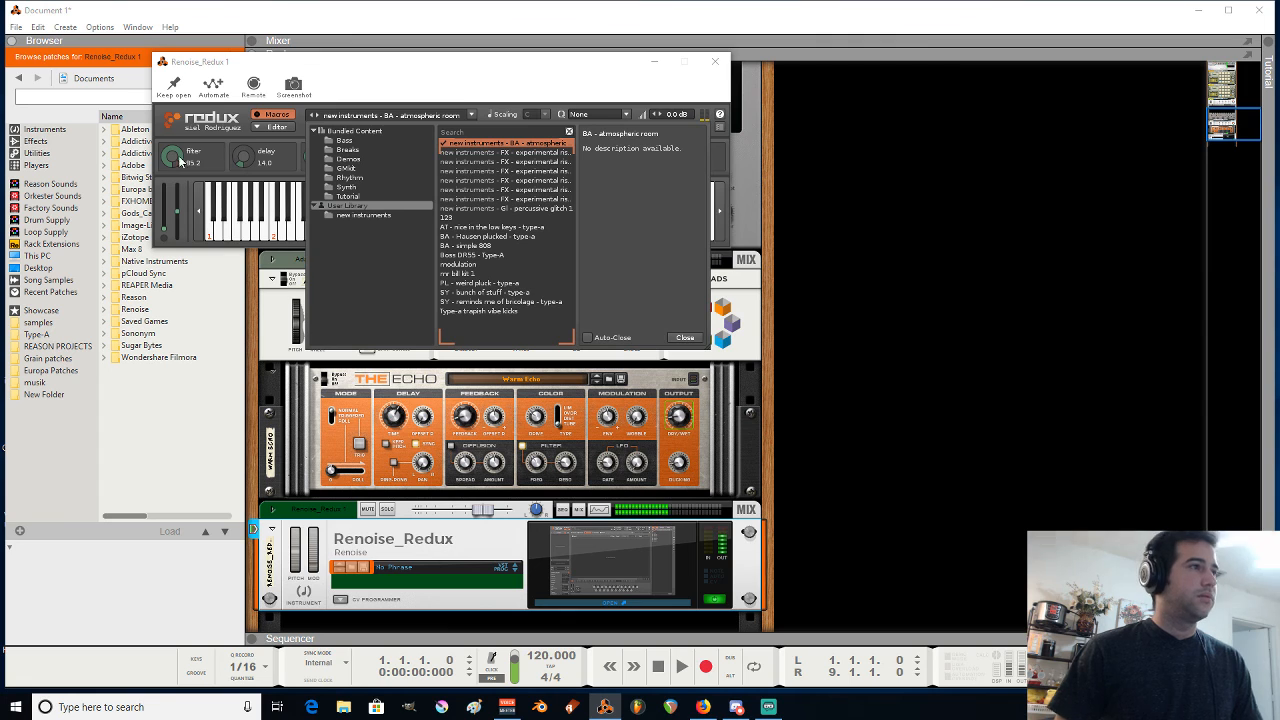
click(179, 167)
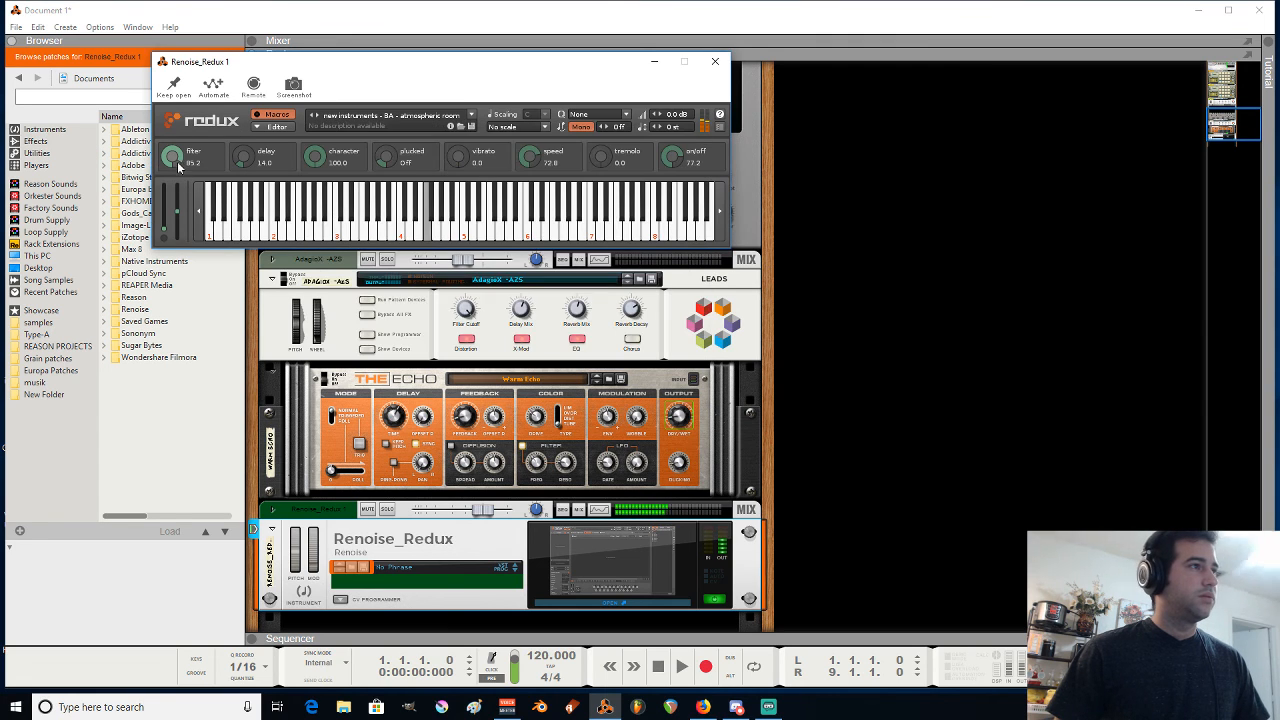
mouse_move(177, 163)
mouse_down()
mouse_move(177, 174)
mouse_move(177, 128)
mouse_move(177, 188)
mouse_move(177, 152)
mouse_up()
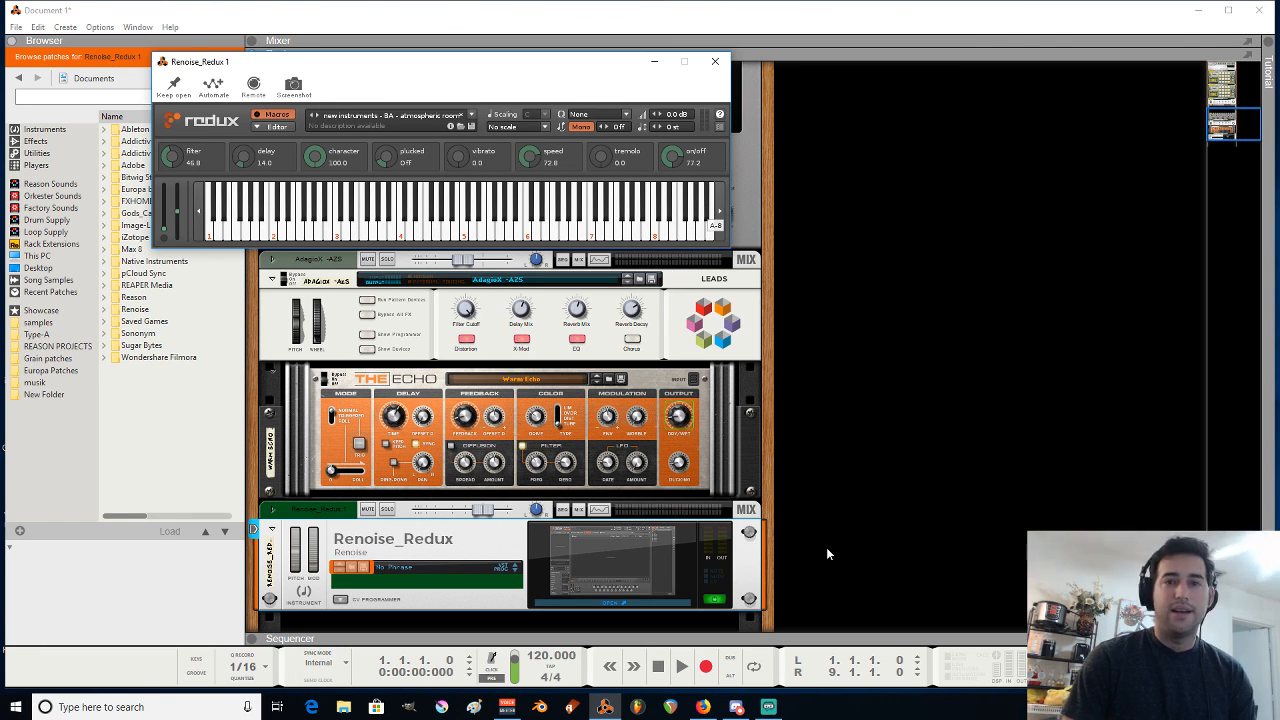
click(769, 709)
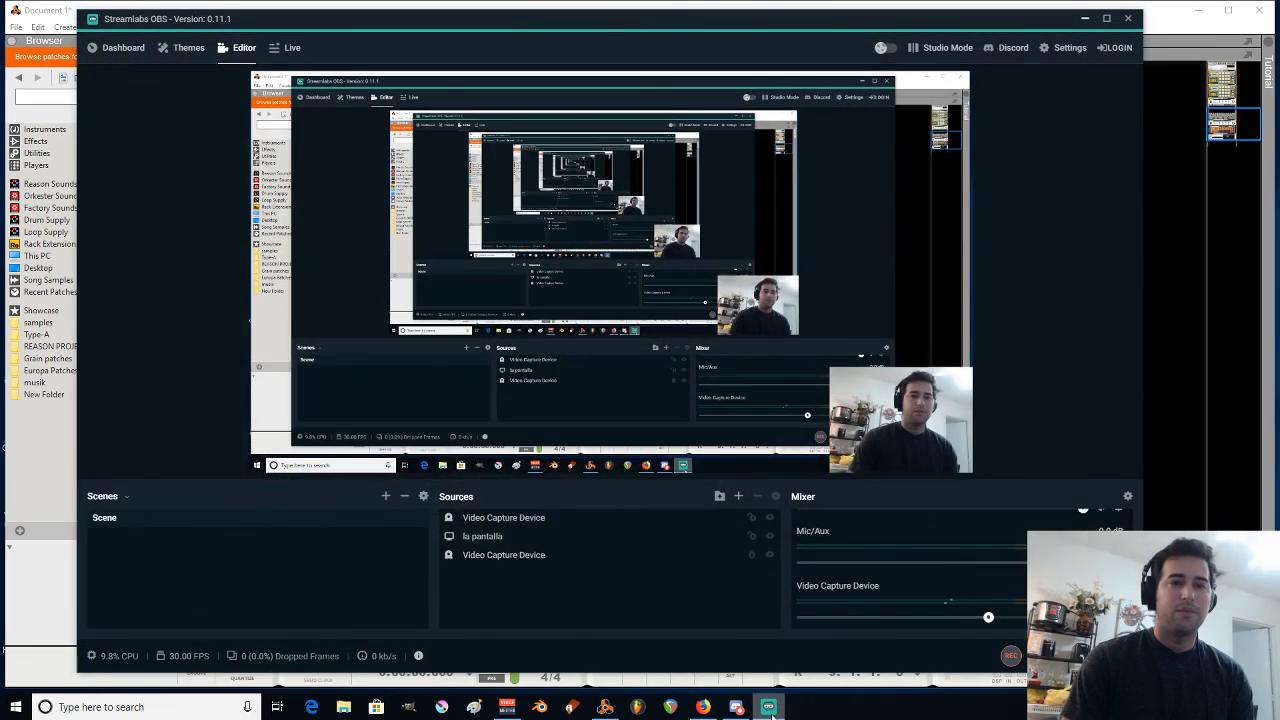